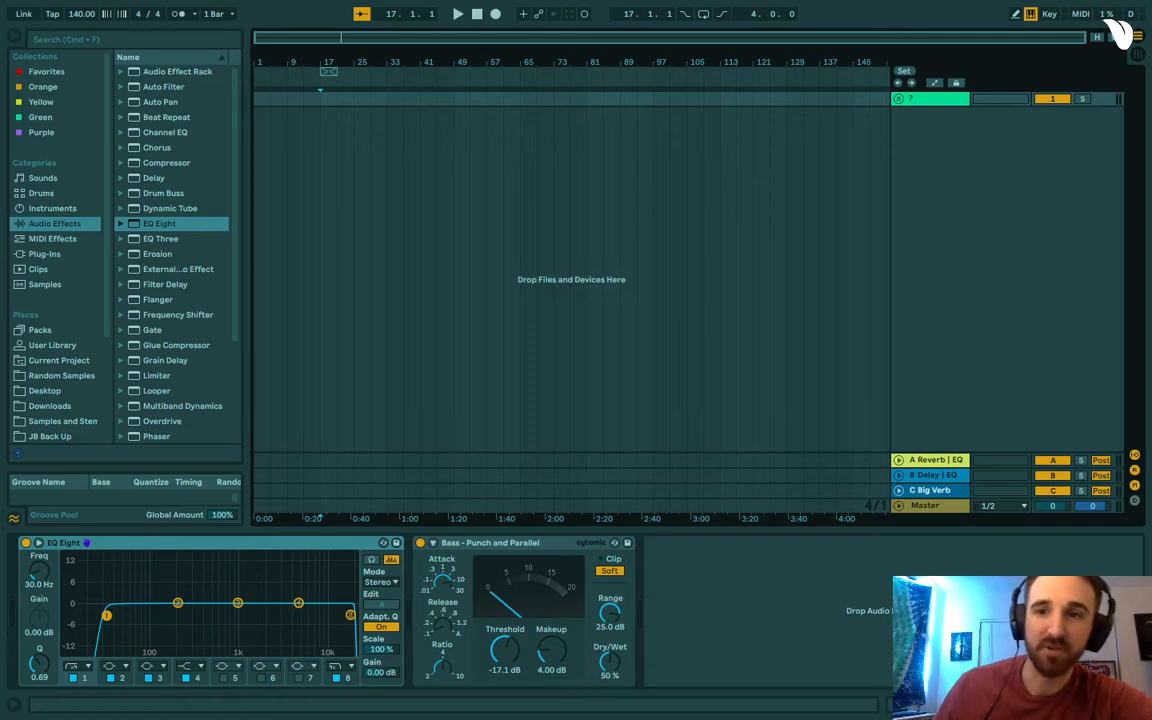
Unfold the group track and rename it Drums.
{"action": "left_click", "coordinate": [900, 104]}
{"action": "right_click", "coordinate": [906, 110]}
{"action": "left_click", "coordinate": [938, 148]}
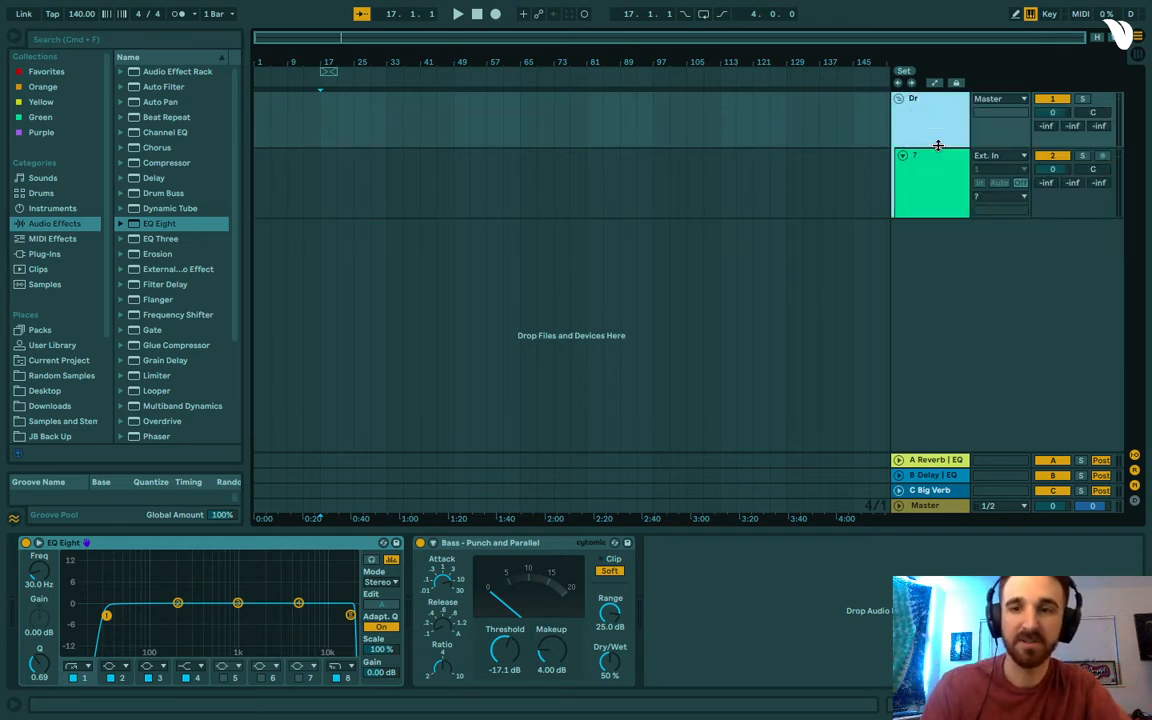
{"action": "type", "text": "Drums"}
{"action": "key", "text": "Return"}
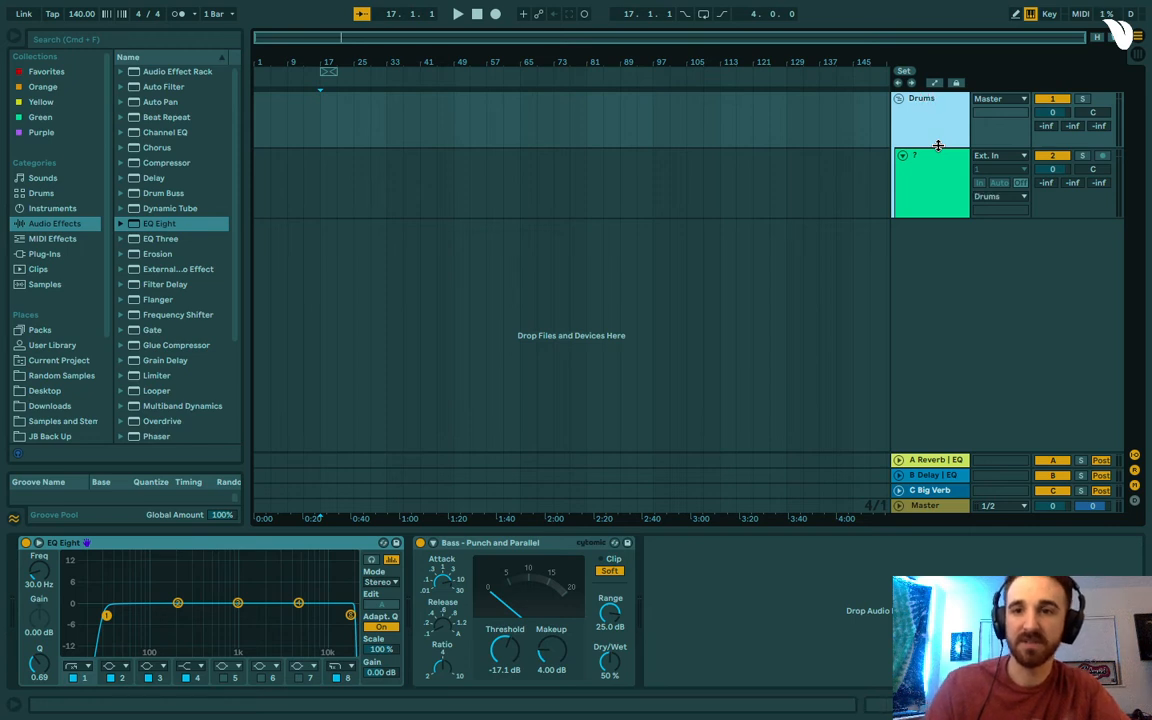
Insert a new audio track in the Drums group and name it Kick.
{"action": "right_click", "coordinate": [931, 176]}
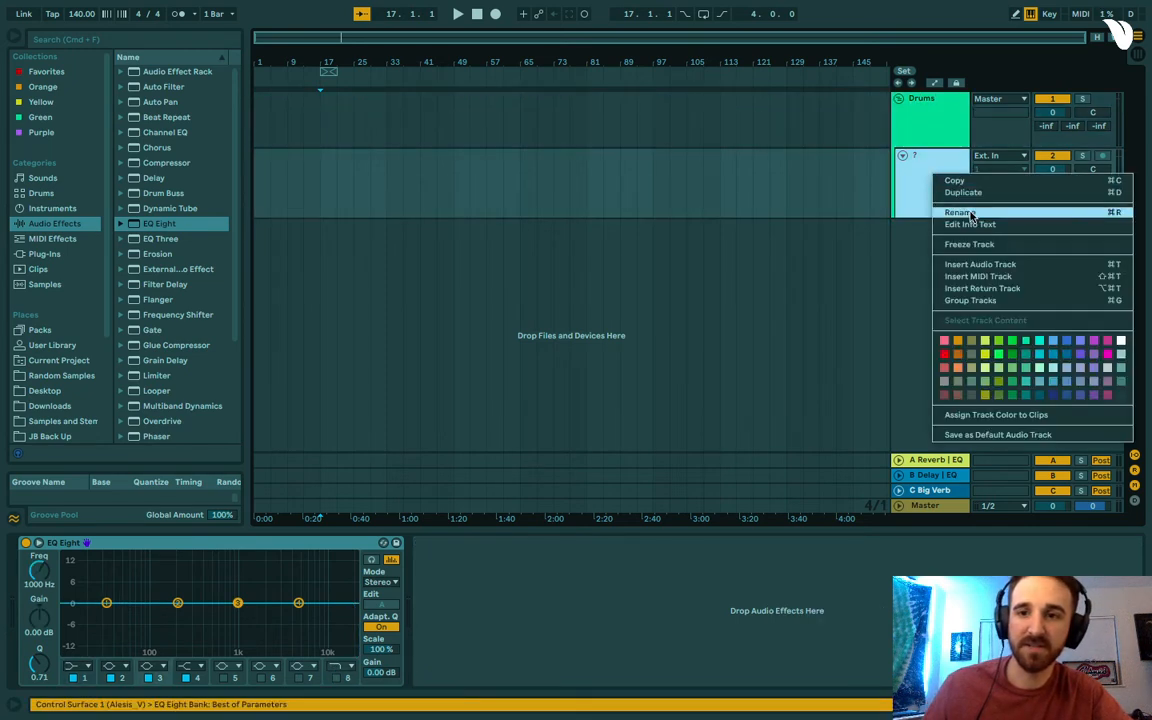
{"action": "left_click", "coordinate": [985, 265]}
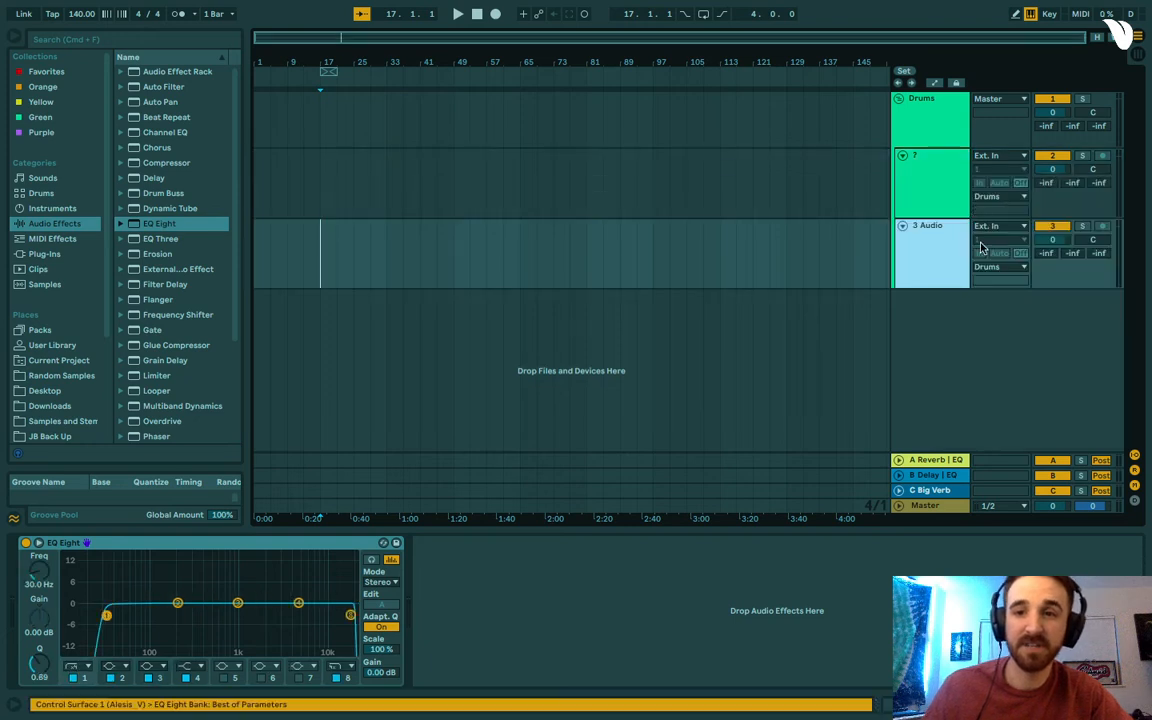
{"action": "right_click", "coordinate": [912, 227]}
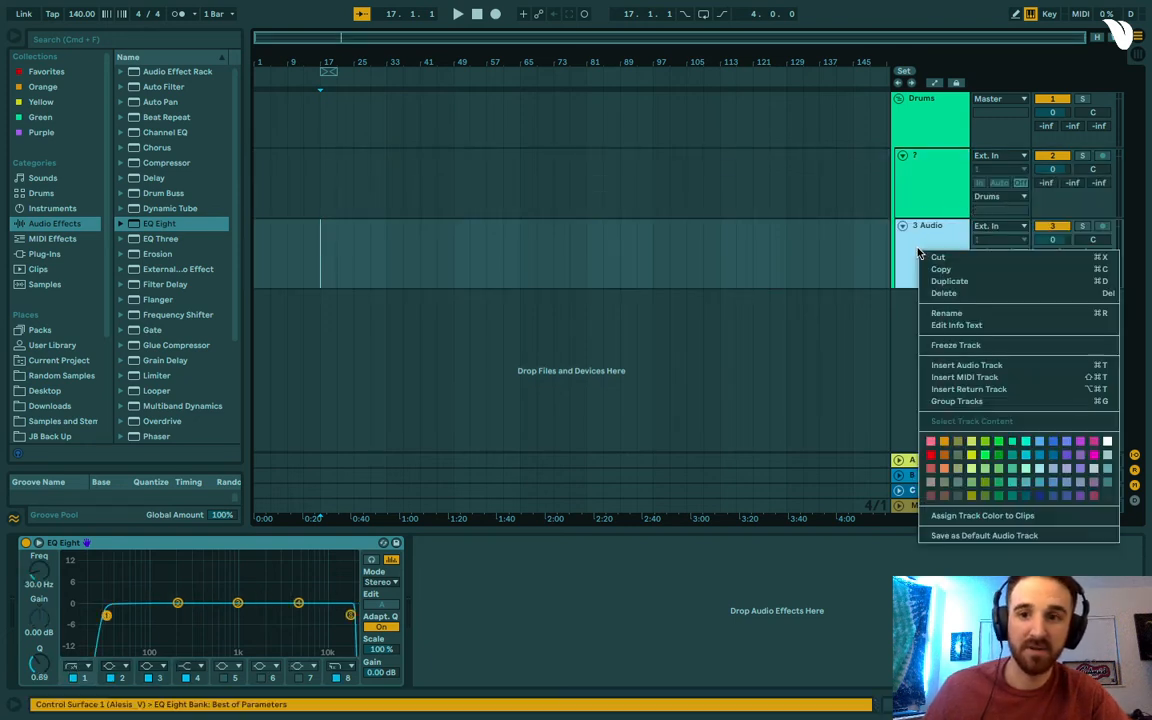
{"action": "left_click", "coordinate": [946, 306]}
{"action": "type", "text": "Kick"}
{"action": "key", "text": "Return"}
Rename the unnamed track directly under the Drums group header as Snare.
{"action": "right_click", "coordinate": [930, 170]}
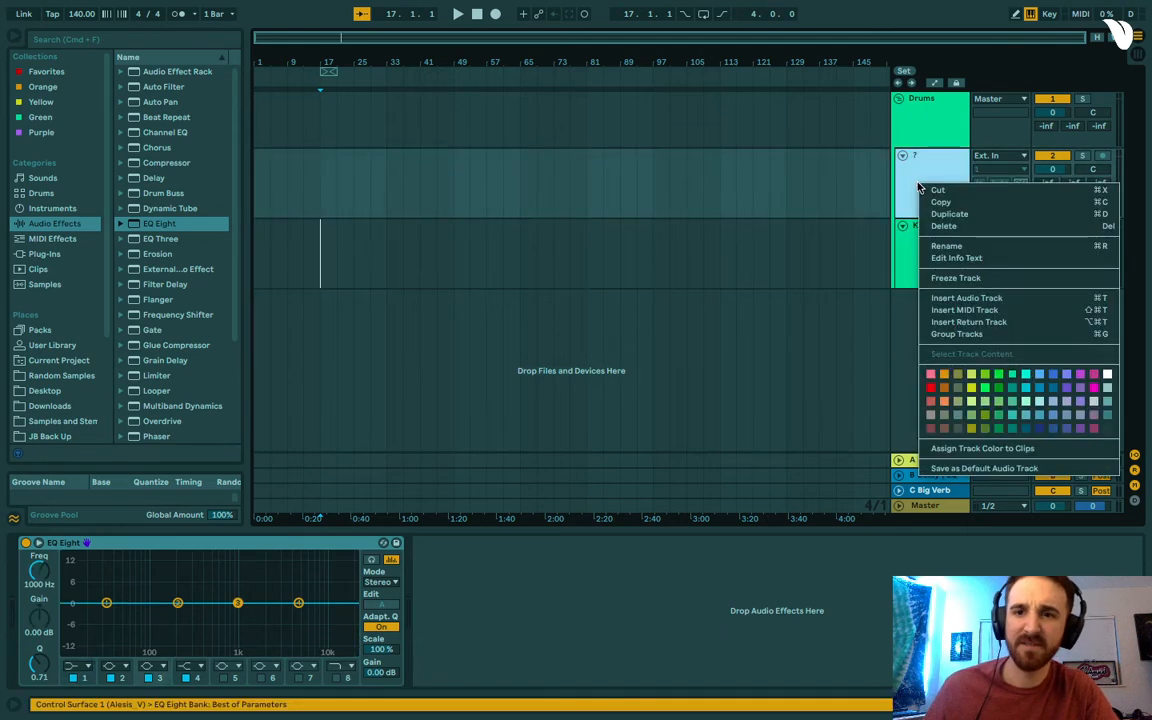
{"action": "left_click", "coordinate": [966, 248]}
{"action": "type", "text": "Snare"}
{"action": "key", "text": "Return"}
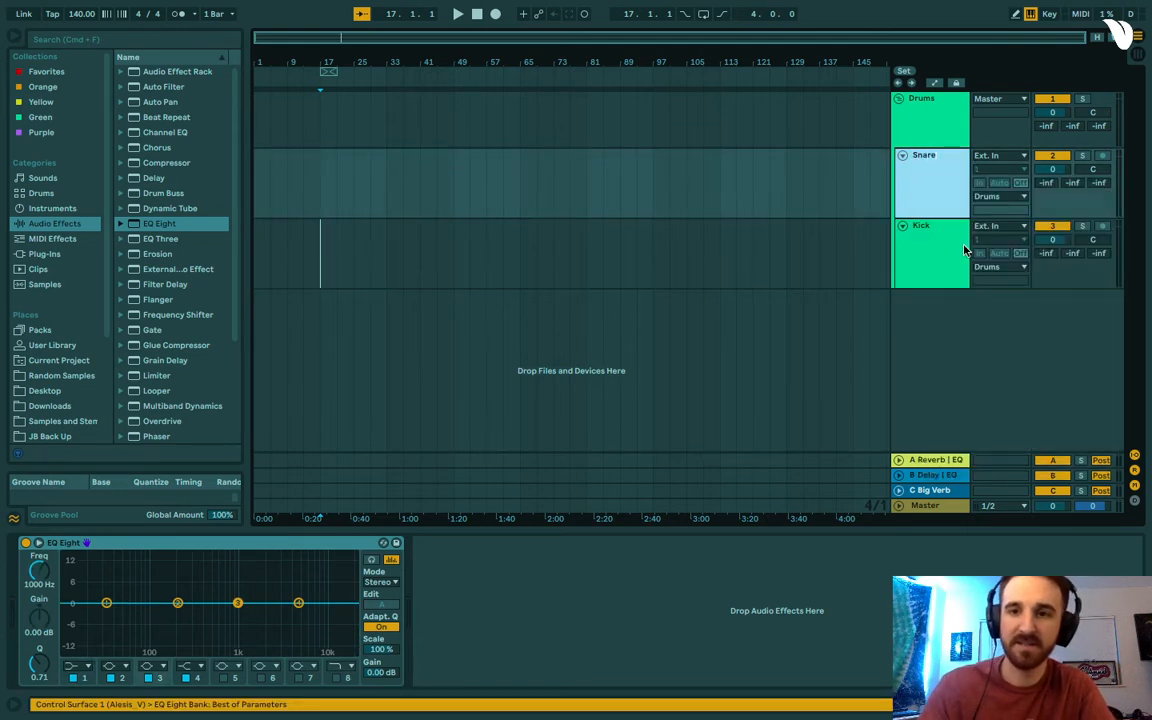
Insert an audio track below Kick and name it Hat.
{"action": "right_click", "coordinate": [931, 259]}
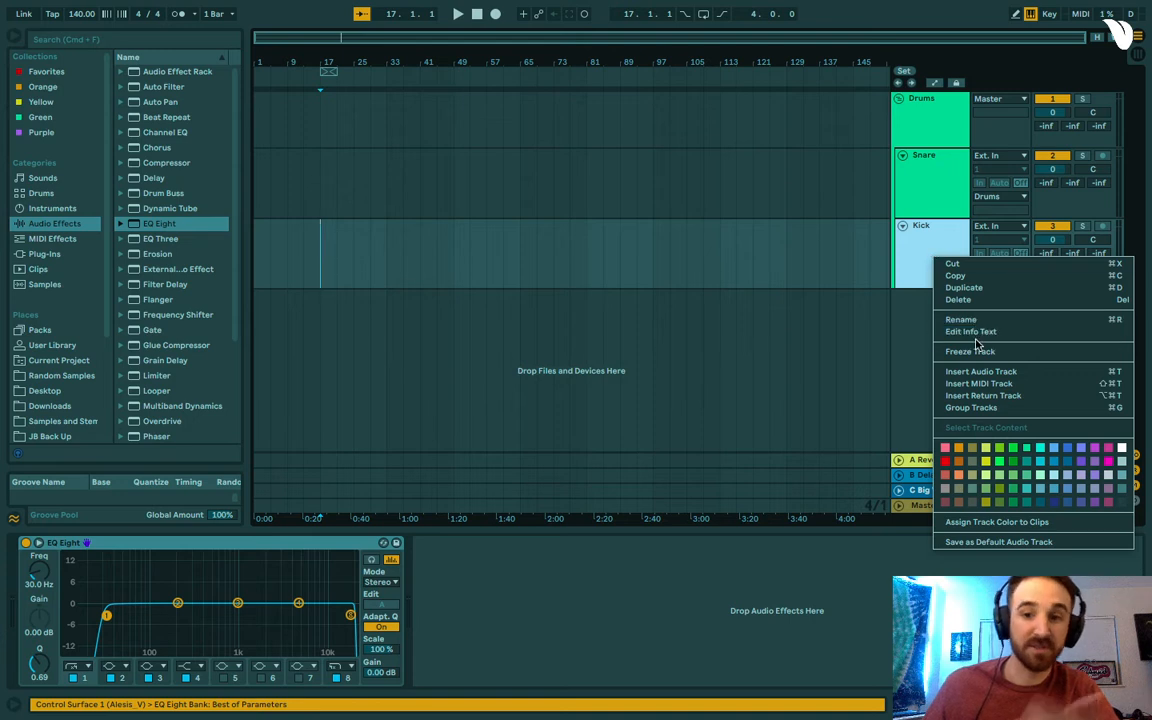
{"action": "left_click", "coordinate": [972, 371]}
{"action": "right_click", "coordinate": [931, 326]}
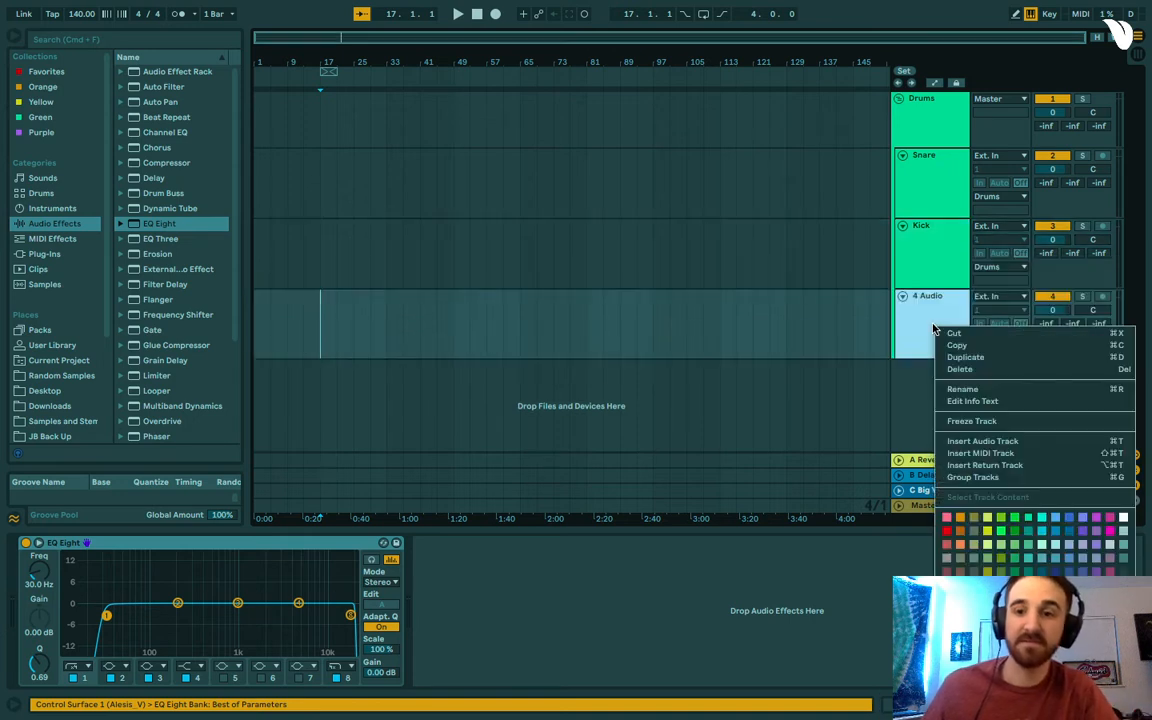
{"action": "left_click", "coordinate": [968, 386]}
{"action": "type", "text": "Hat"}
{"action": "key", "text": "Return"}
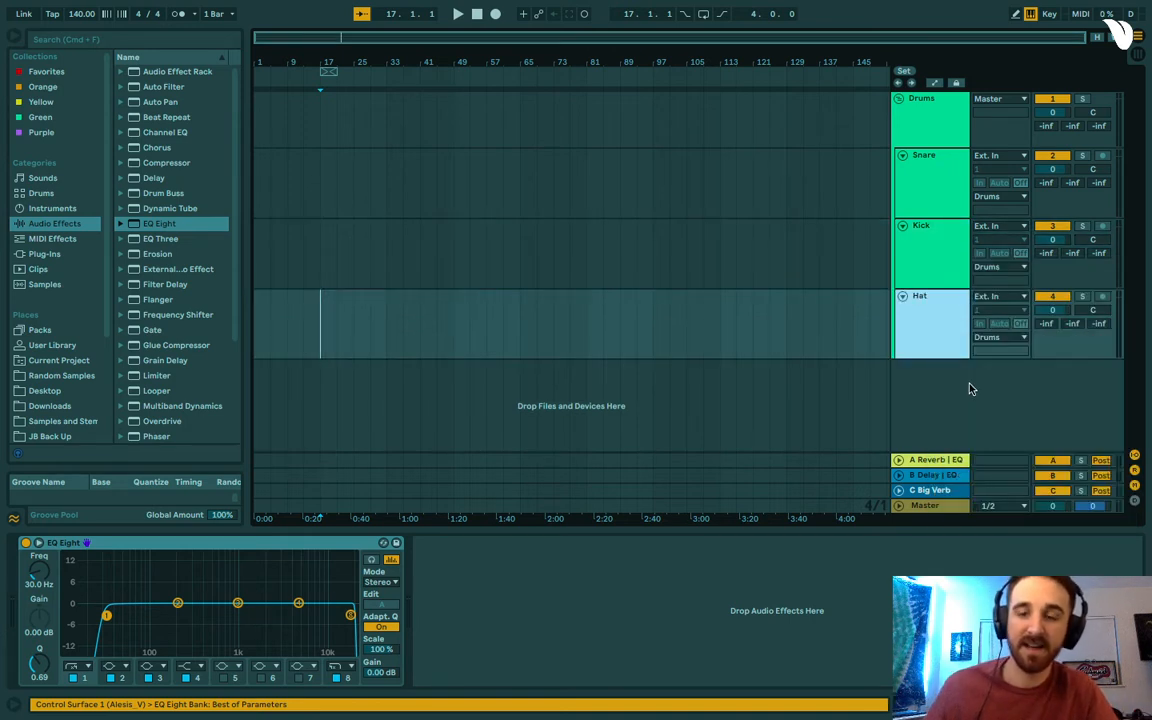
Insert an audio track below Hat and name it Open Hat.
{"action": "right_click", "coordinate": [932, 309]}
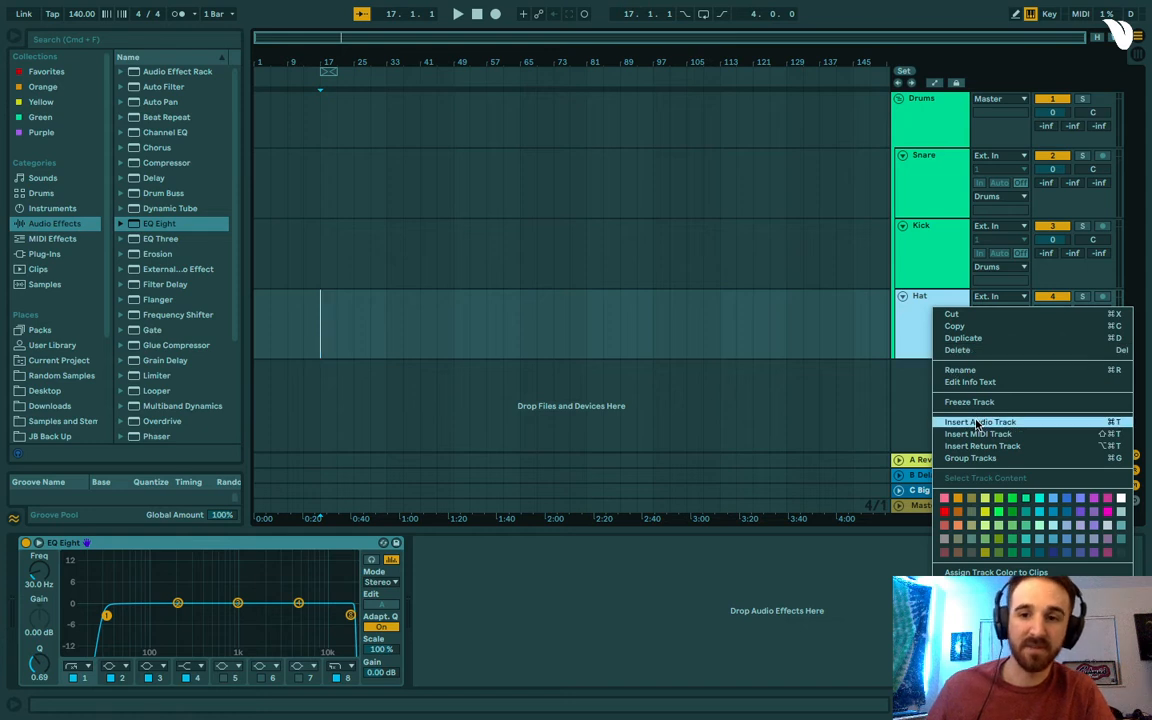
{"action": "left_click", "coordinate": [982, 421]}
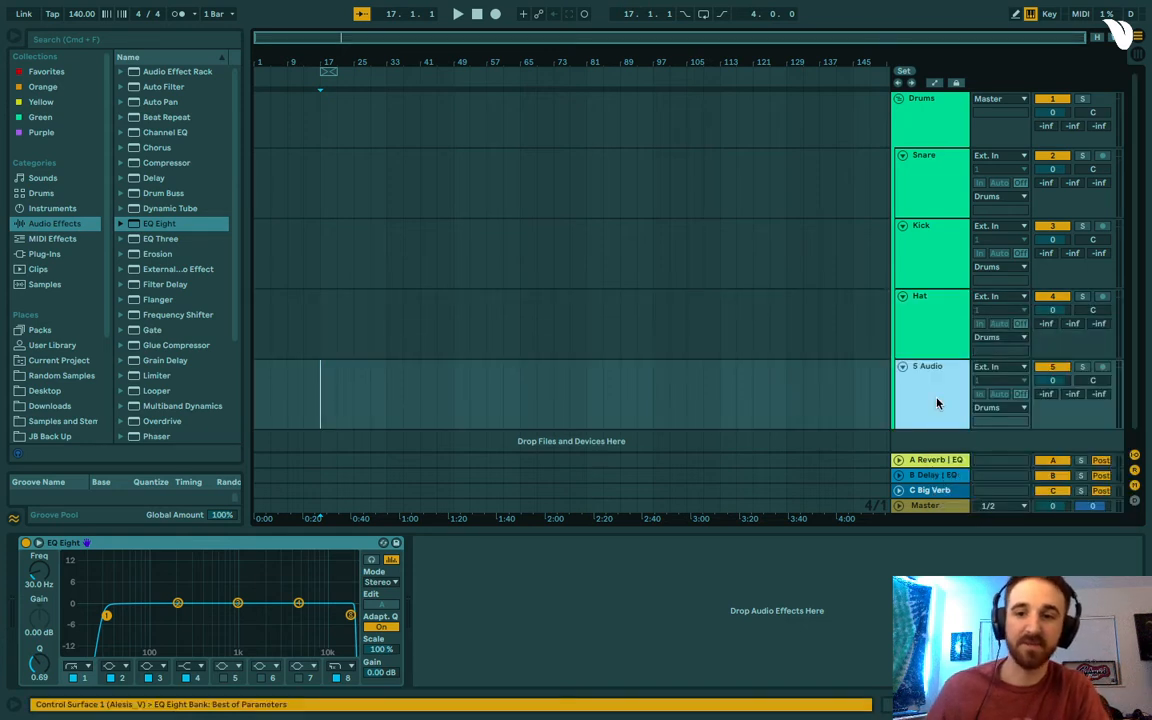
{"action": "right_click", "coordinate": [940, 401]}
{"action": "left_click", "coordinate": [980, 465]}
{"action": "type", "text": "O"}
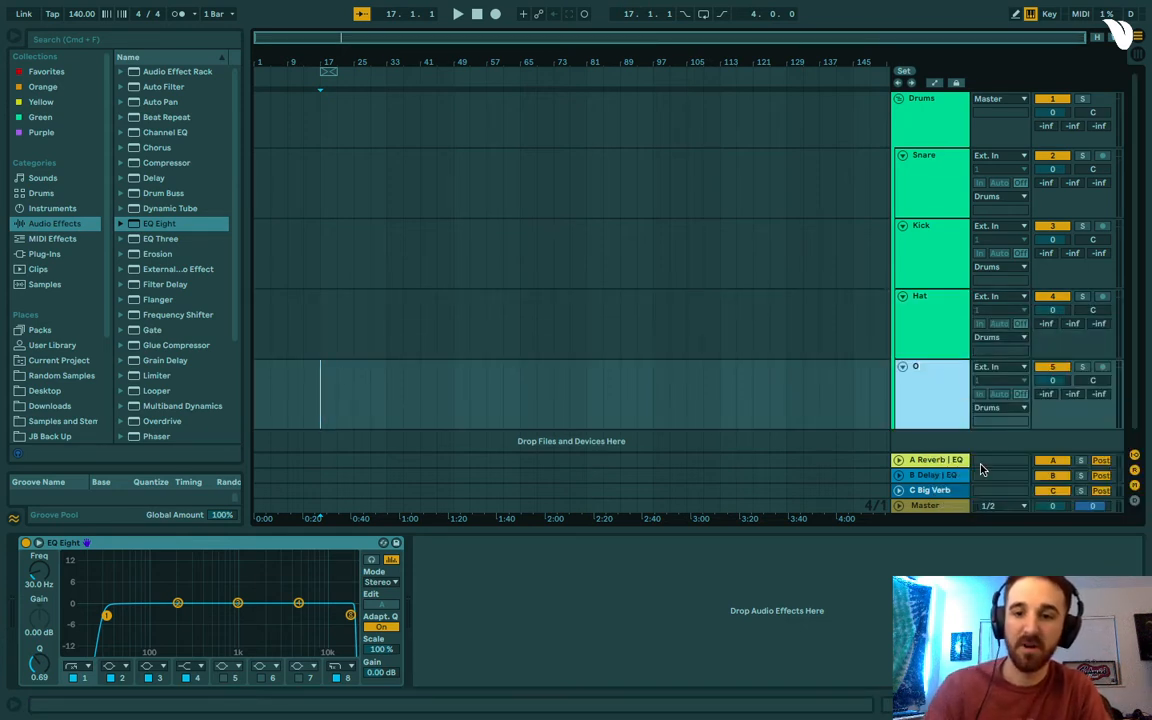
{"action": "type", "text": "pen Hat"}
{"action": "key", "text": "Return"}
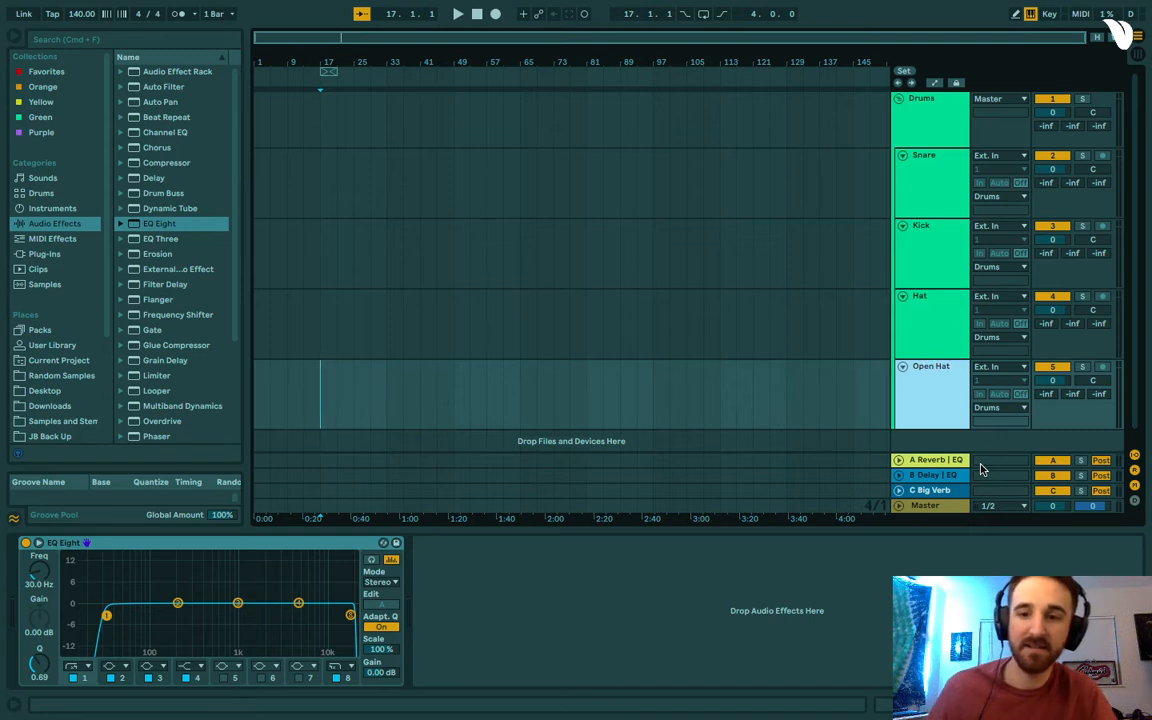
Insert an audio track below Open Hat and name it Perc Loop.
{"action": "right_click", "coordinate": [920, 422]}
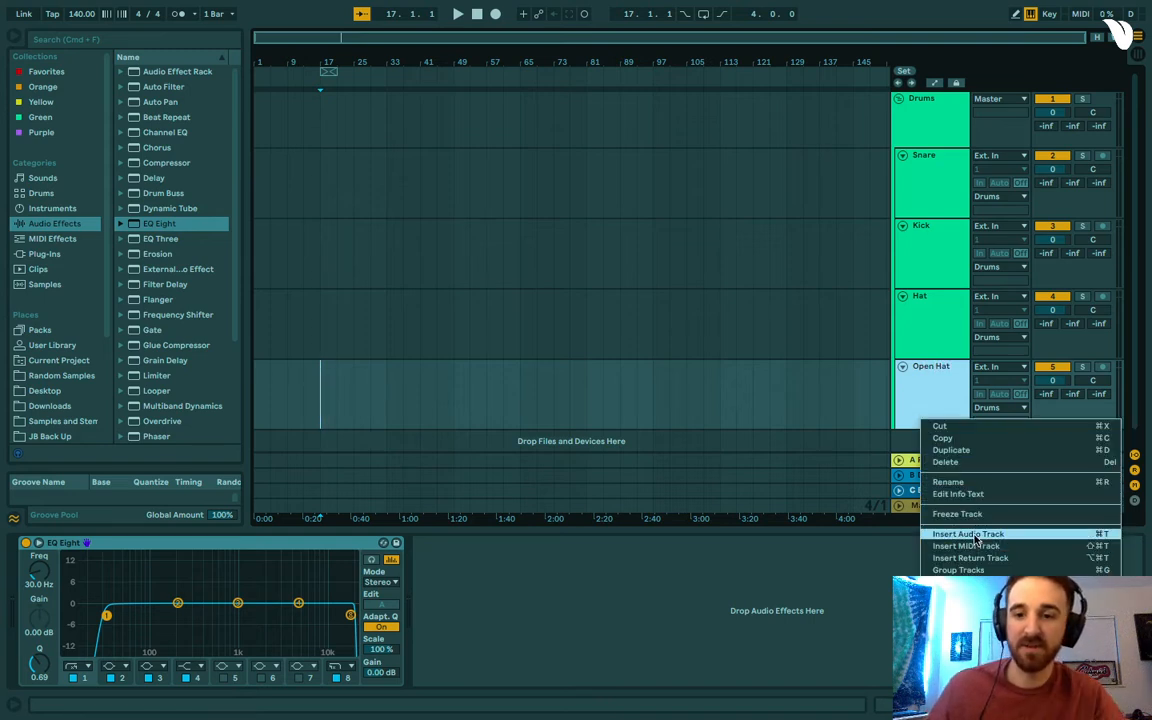
{"action": "left_click", "coordinate": [970, 535]}
{"action": "right_click", "coordinate": [910, 405]}
{"action": "left_click", "coordinate": [983, 476]}
{"action": "type", "text": "Perc Loop"}
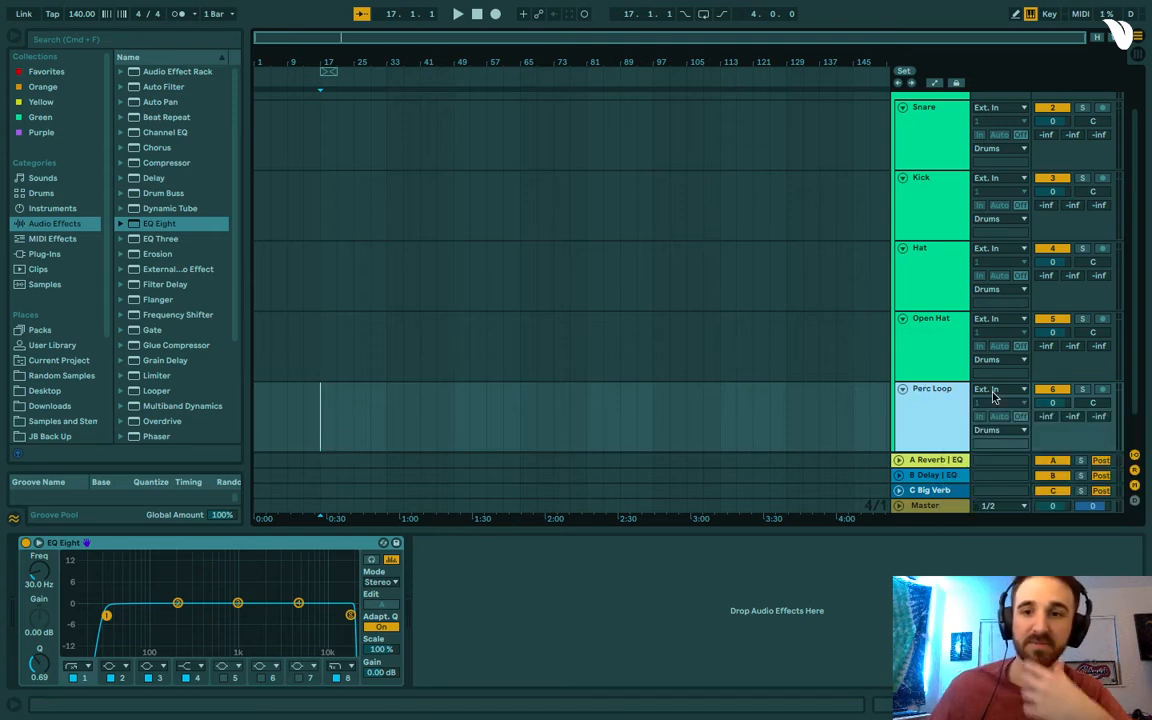
Move the Kick track above Snare so it is the first track in the Drums group.
{"action": "left_click", "coordinate": [940, 199]}
{"action": "left_click_drag", "start_coordinate": [940, 199], "coordinate": [928, 110]}
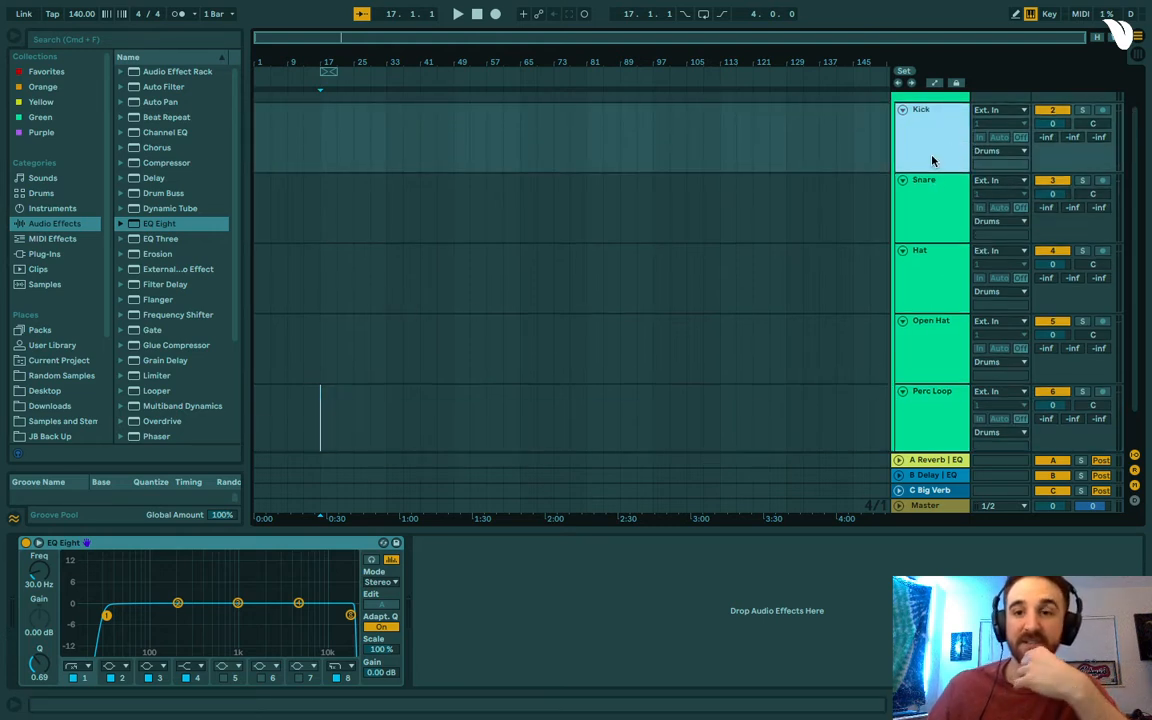
{"action": "left_click", "coordinate": [930, 216]}
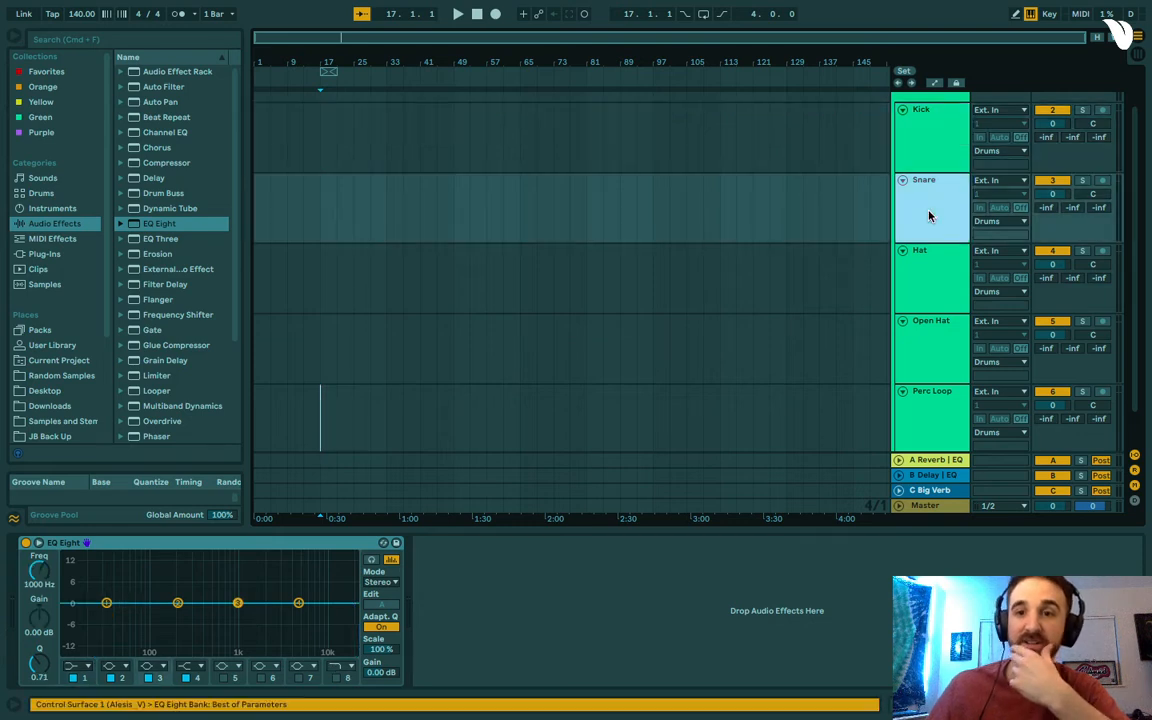
{"action": "left_click", "coordinate": [925, 258]}
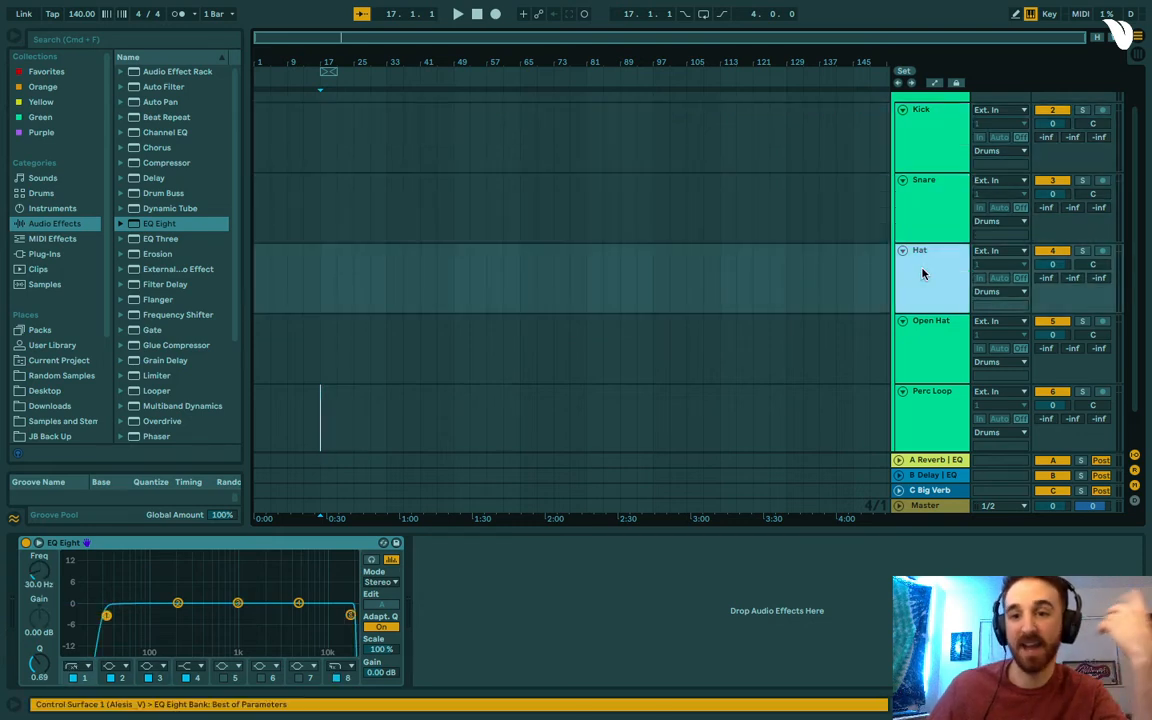
{"action": "left_click", "coordinate": [923, 328]}
{"action": "left_click", "coordinate": [939, 413]}
{"action": "left_click", "coordinate": [936, 145]}
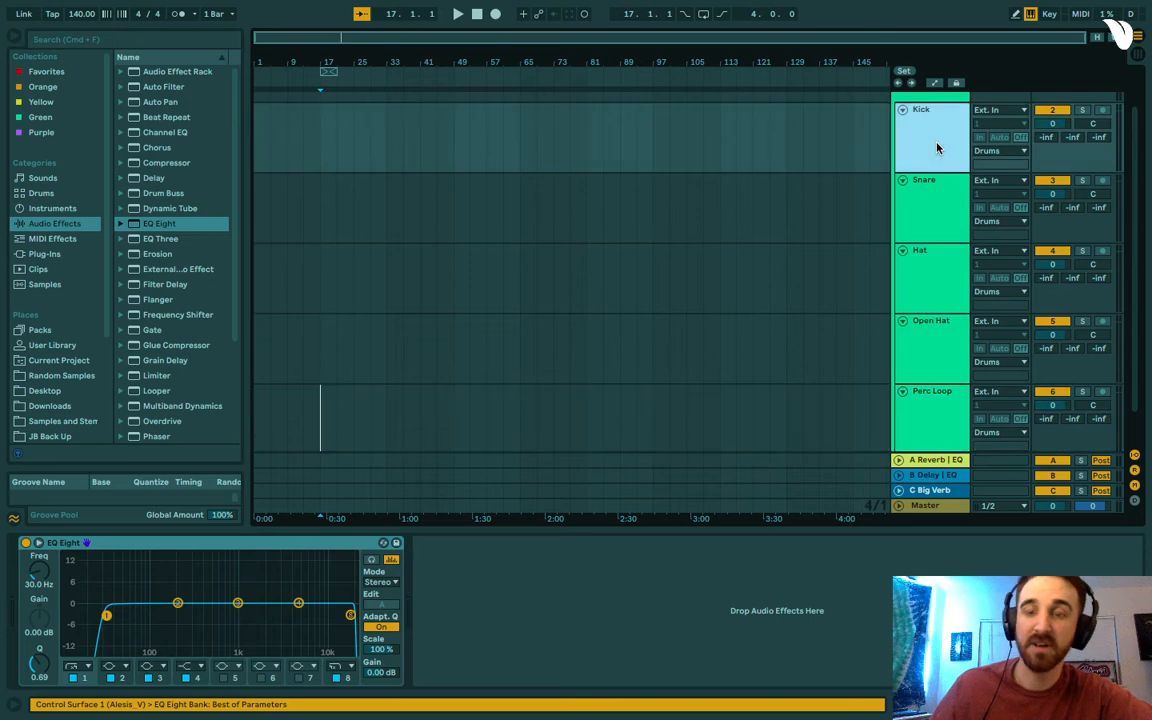
Delete the Snare, Hat, Open Hat and Perc Loop tracks together, leaving Kick in the Drums group.
{"action": "left_click", "coordinate": [930, 392]}
{"action": "key", "text": "shift+Up"}
{"action": "key", "text": "shift+Up"}
{"action": "key", "text": "shift+Up"}
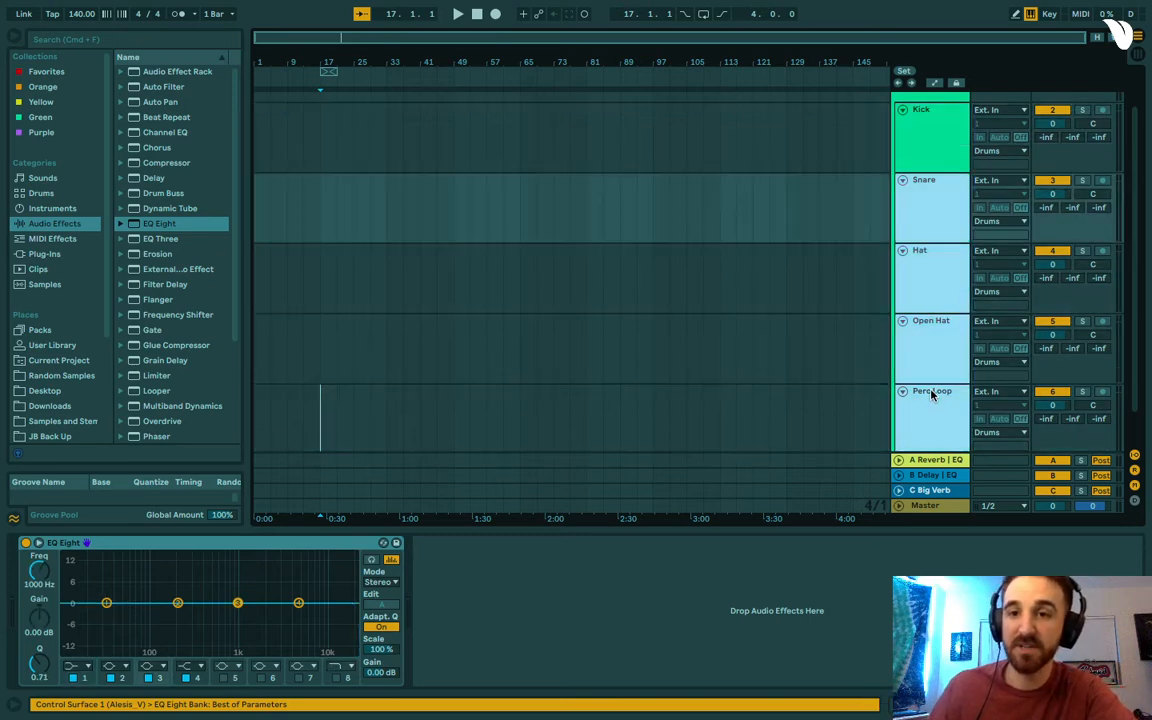
{"action": "key", "text": "Delete"}
Insert a MIDI track below the Kick audio track and name it Kick.
{"action": "right_click", "coordinate": [928, 164]}
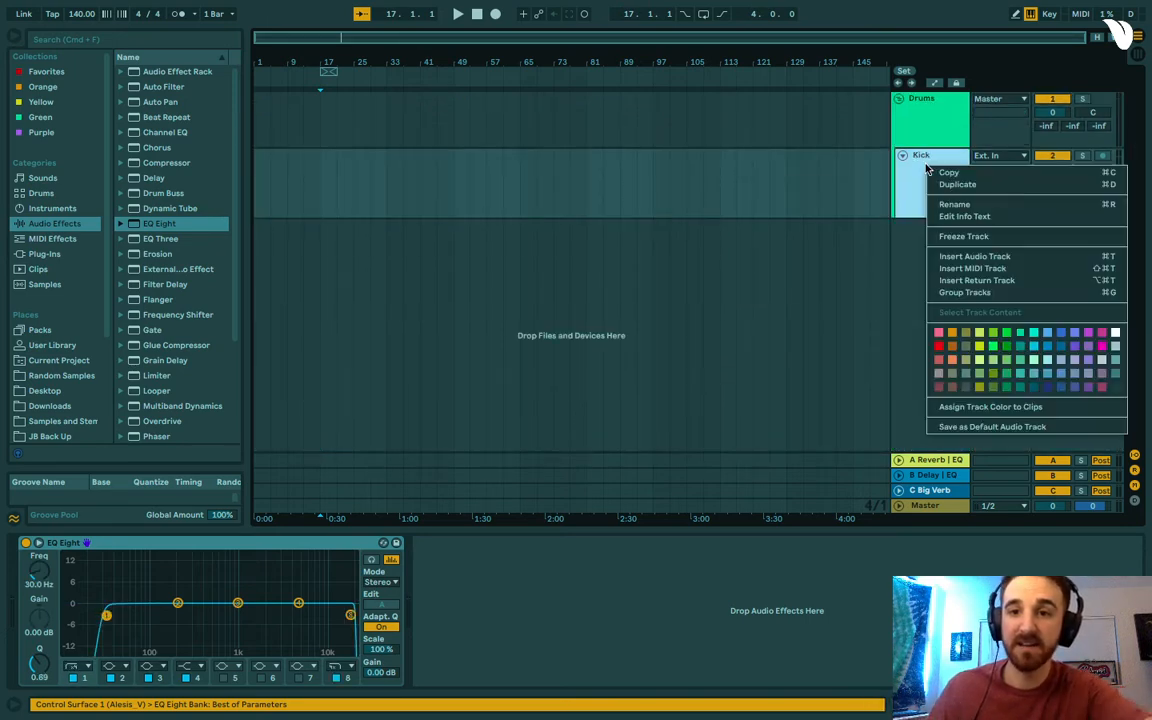
{"action": "left_click", "coordinate": [969, 270]}
{"action": "right_click", "coordinate": [931, 246]}
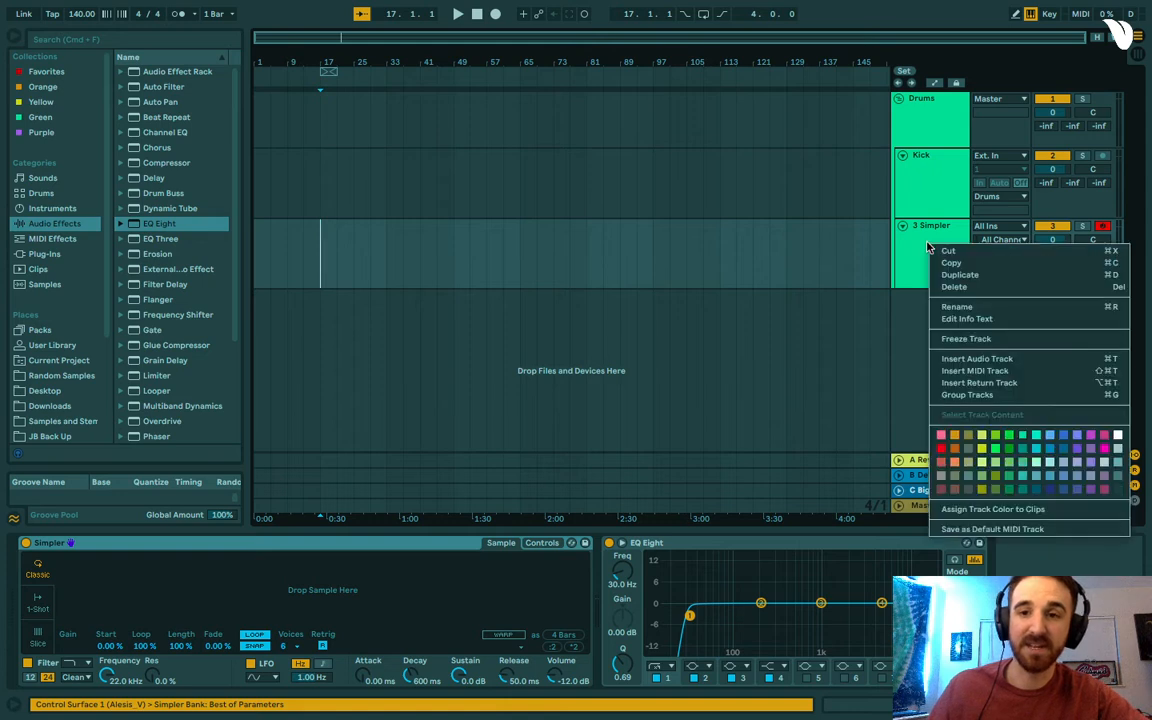
{"action": "left_click", "coordinate": [960, 307]}
{"action": "type", "text": "Kick"}
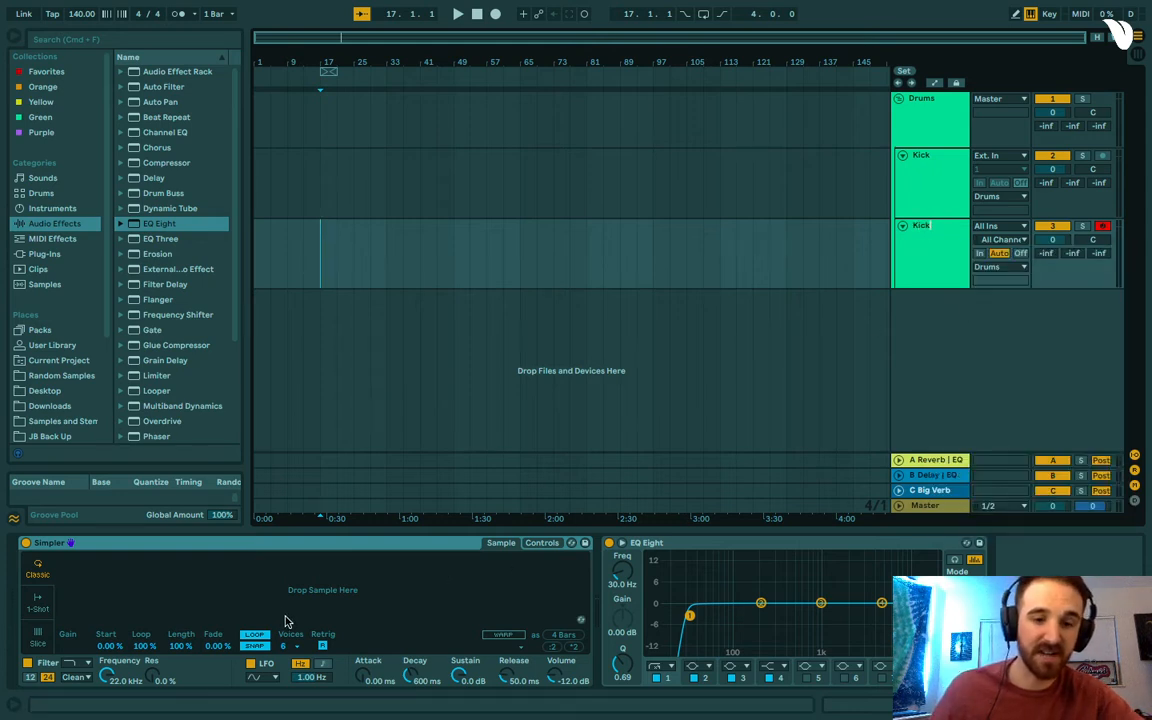
Undo the MIDI track insertion and the deletion of the Snare, Hat, Open Hat and Perc Loop tracks.
{"action": "key", "text": "super+z"}
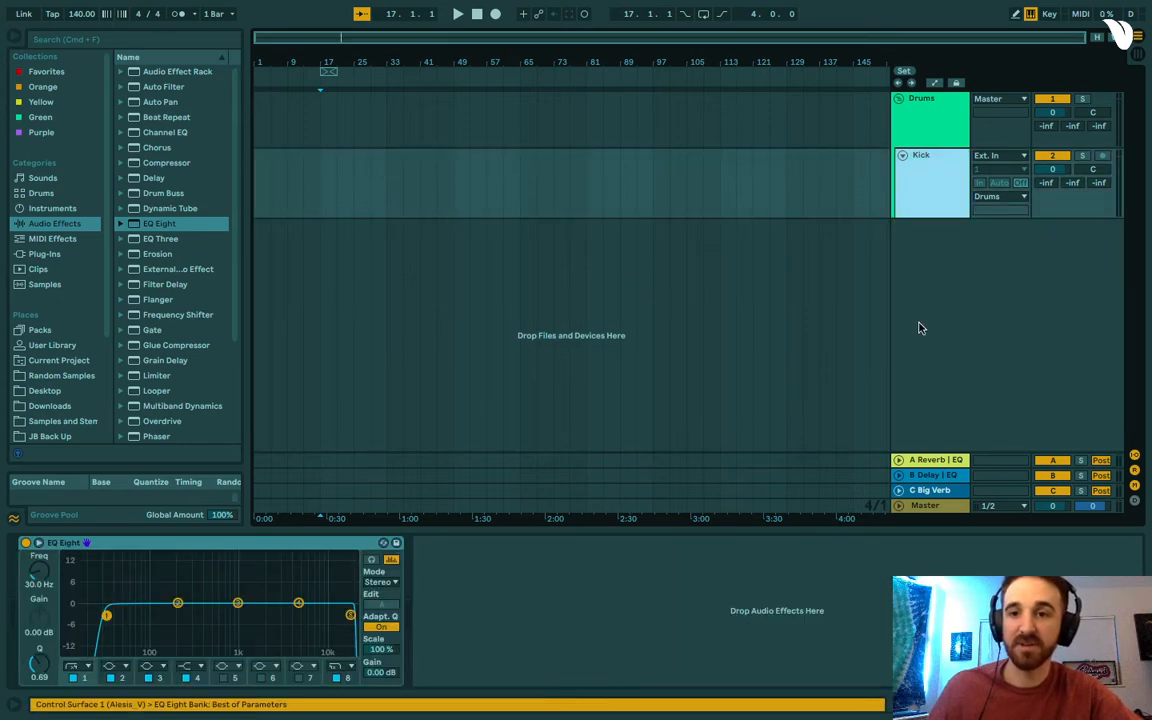
{"action": "key", "text": "super+z"}
{"action": "left_click", "coordinate": [919, 330]}
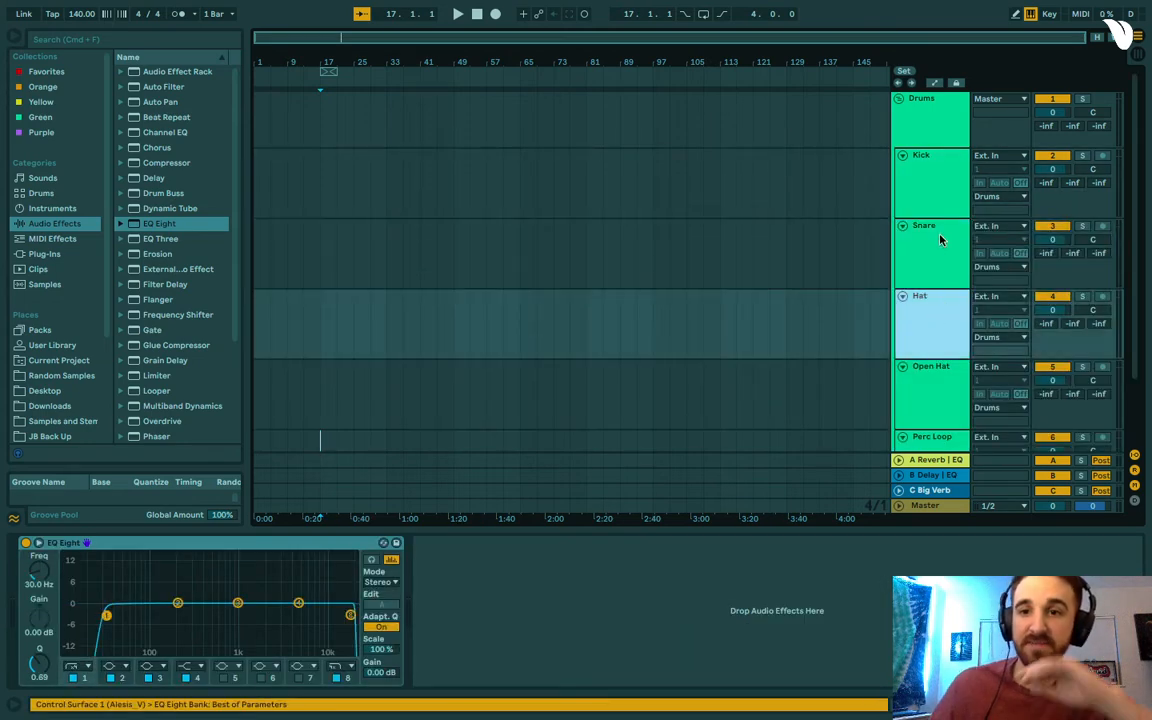
{"action": "left_click", "coordinate": [946, 167]}
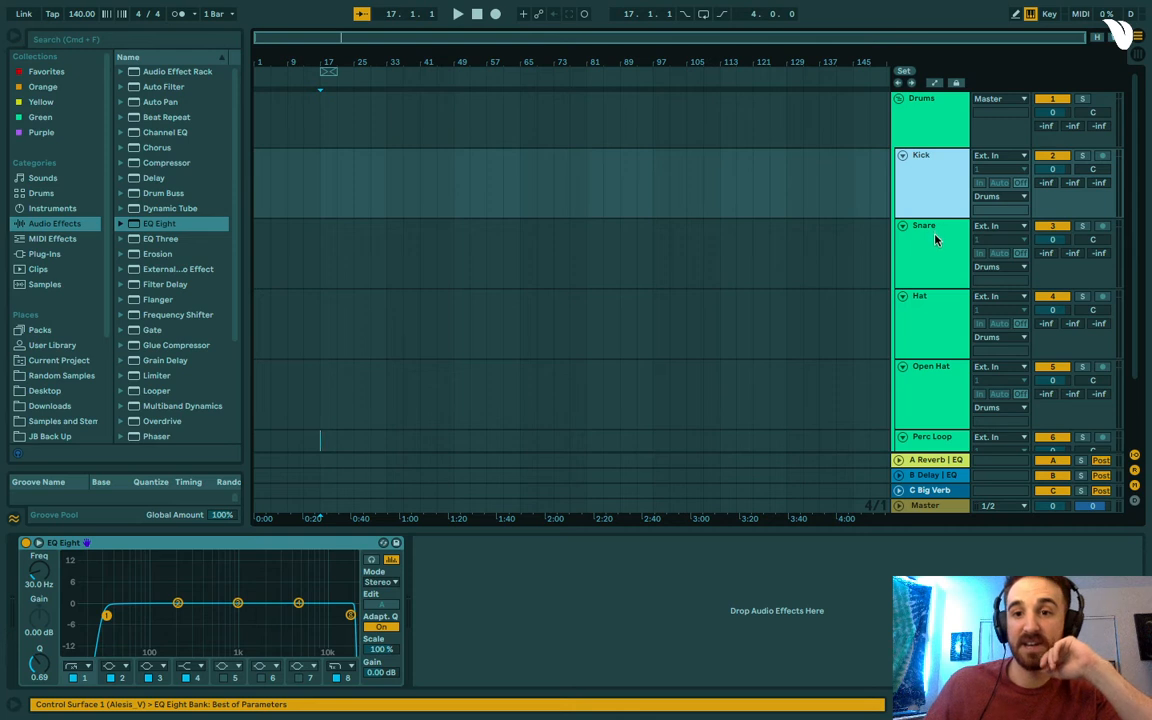
{"action": "left_click", "coordinate": [933, 236]}
Group the Kick and Snare tracks inside the Drums group.
{"action": "left_click", "coordinate": [933, 184]}
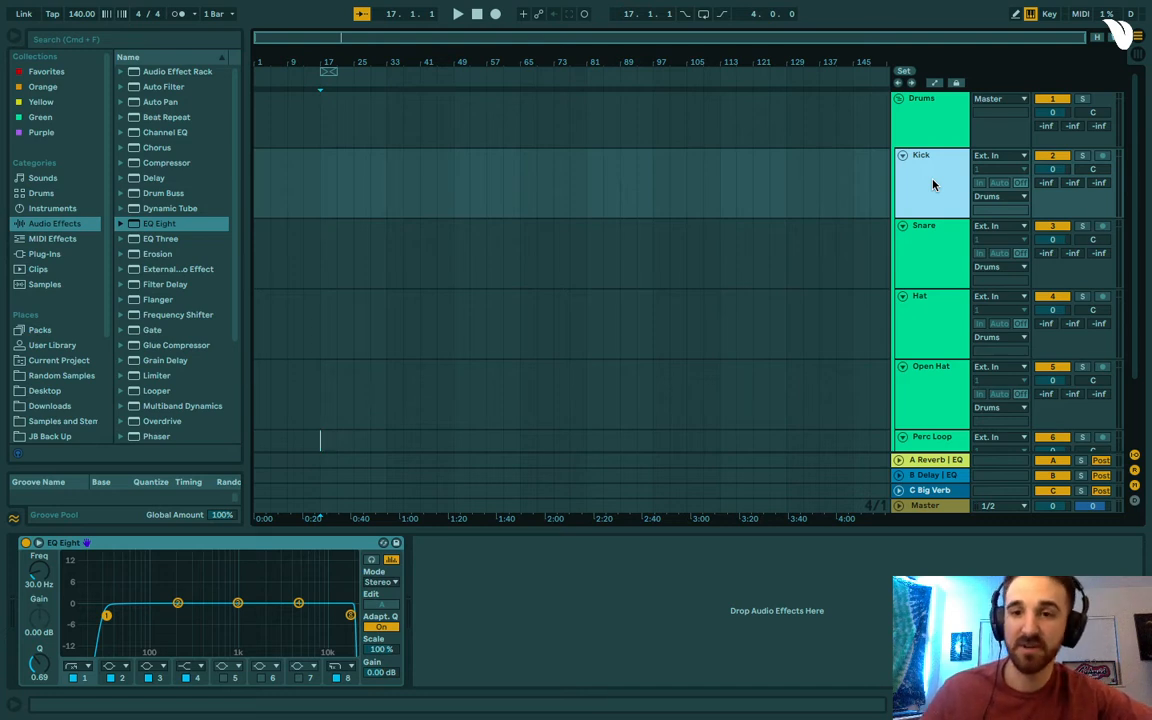
{"action": "key", "text": "Down"}
{"action": "key", "text": "super+g"}
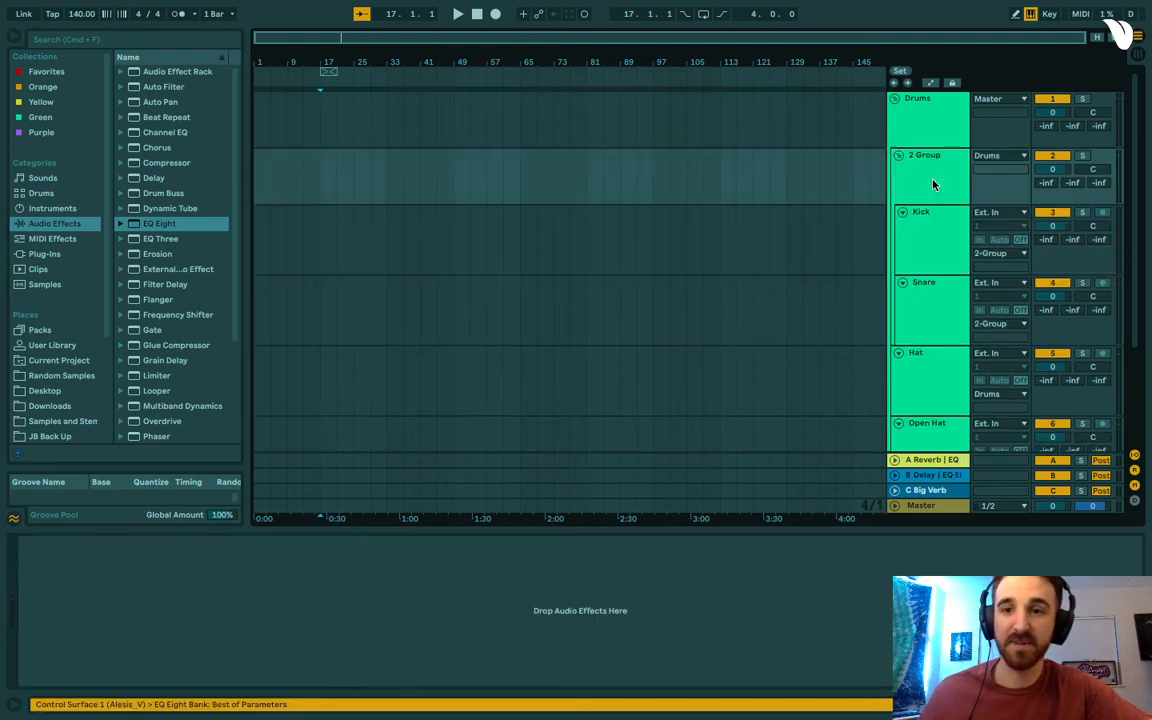
Name the group holding Kick and Snare KickandSnare and collapse it.
{"action": "right_click", "coordinate": [941, 170]}
{"action": "left_click", "coordinate": [967, 238]}
{"action": "type", "text": "Ki"}
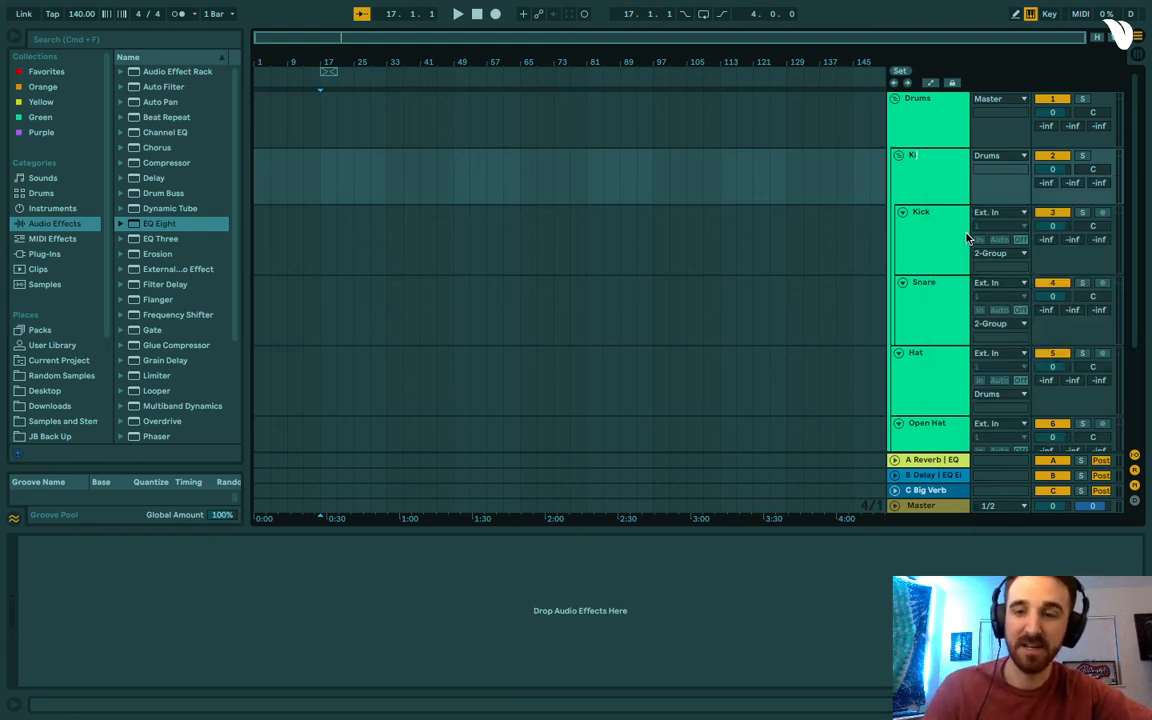
{"action": "type", "text": "ckandSnare"}
{"action": "key", "text": "Return"}
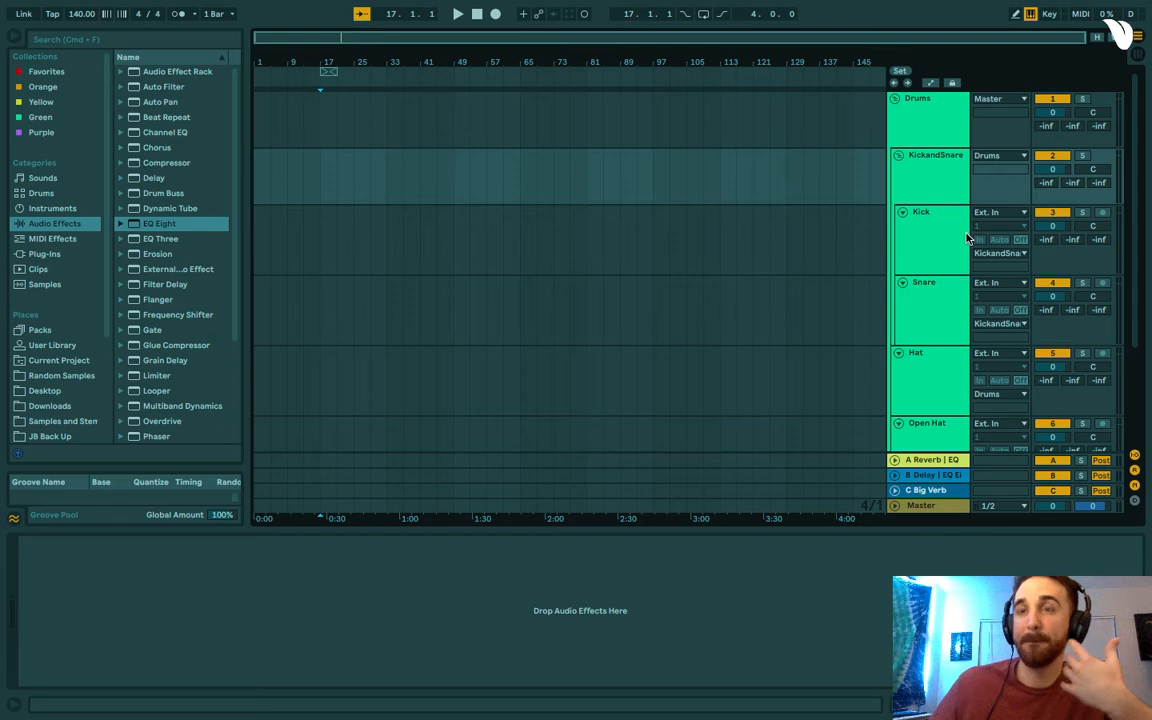
{"action": "left_click", "coordinate": [898, 155]}
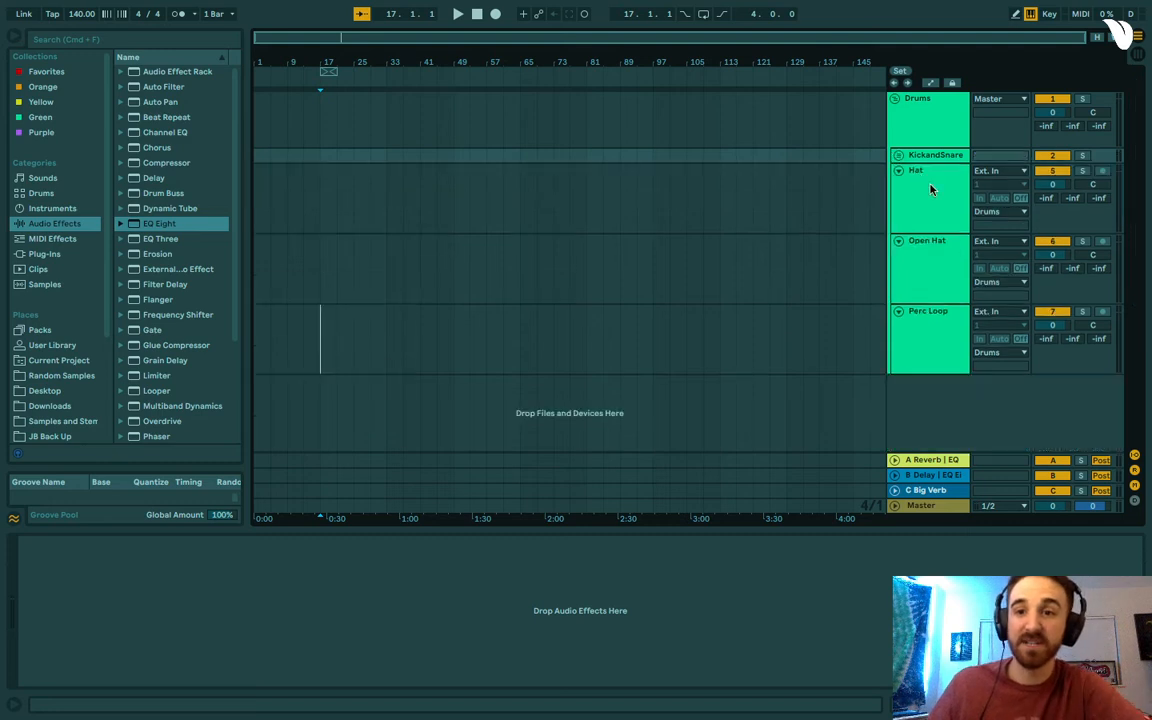
Group the Hat, Open Hat and Perc Loop tracks inside the Drums group.
{"action": "left_click", "coordinate": [930, 190]}
{"action": "key", "text": "Down"}
{"action": "key", "text": "Down"}
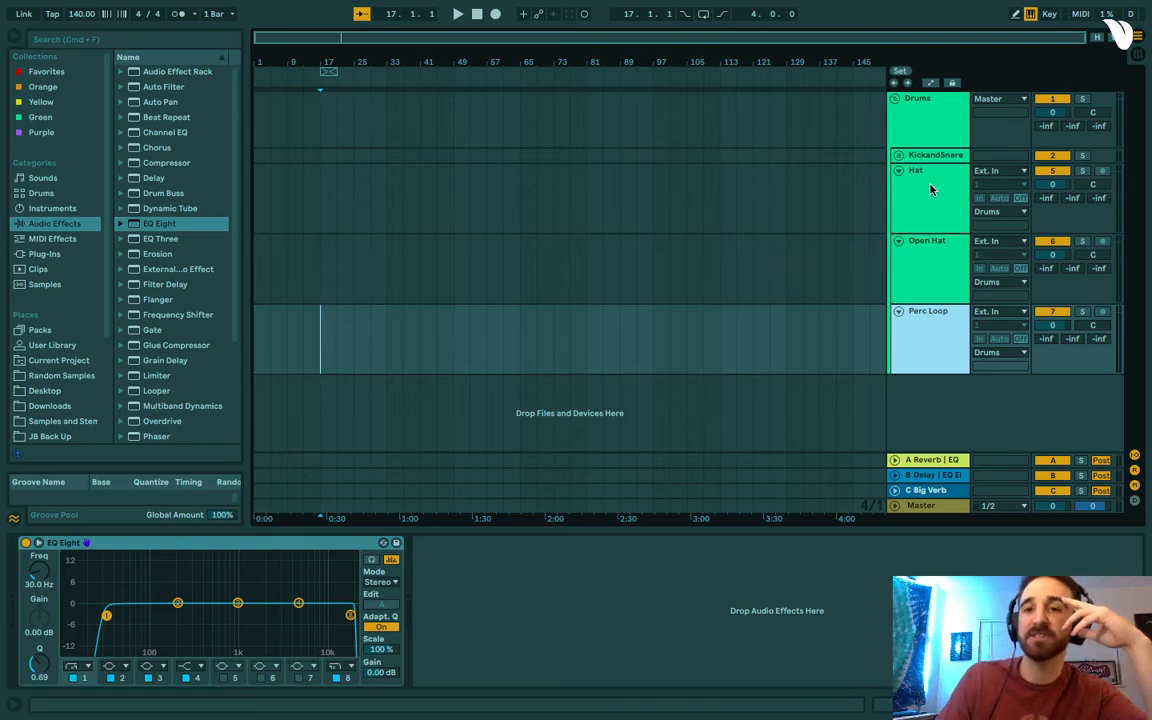
{"action": "key", "text": "shift+Up"}
{"action": "key", "text": "shift+Up"}
{"action": "key", "text": "ctrl+g"}
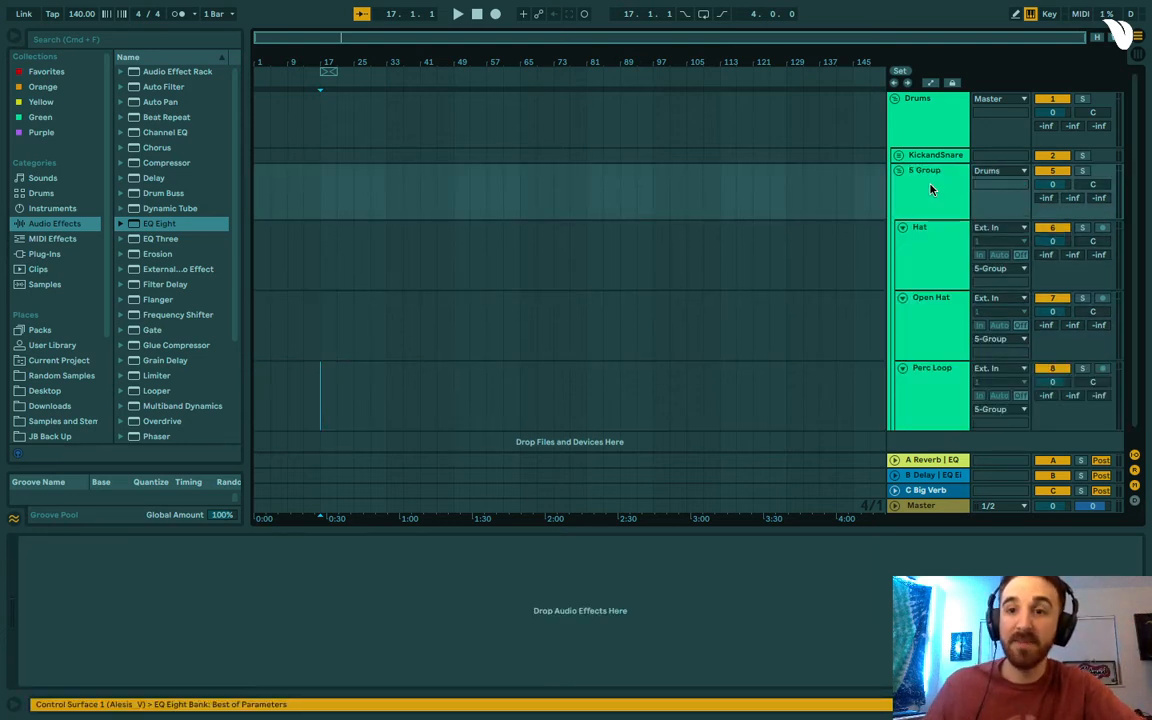
Name the group holding Hat, Open Hat and Perc Loop Percs and collapse it.
{"action": "right_click", "coordinate": [931, 190]}
{"action": "left_click", "coordinate": [950, 248]}
{"action": "type", "text": "per"}
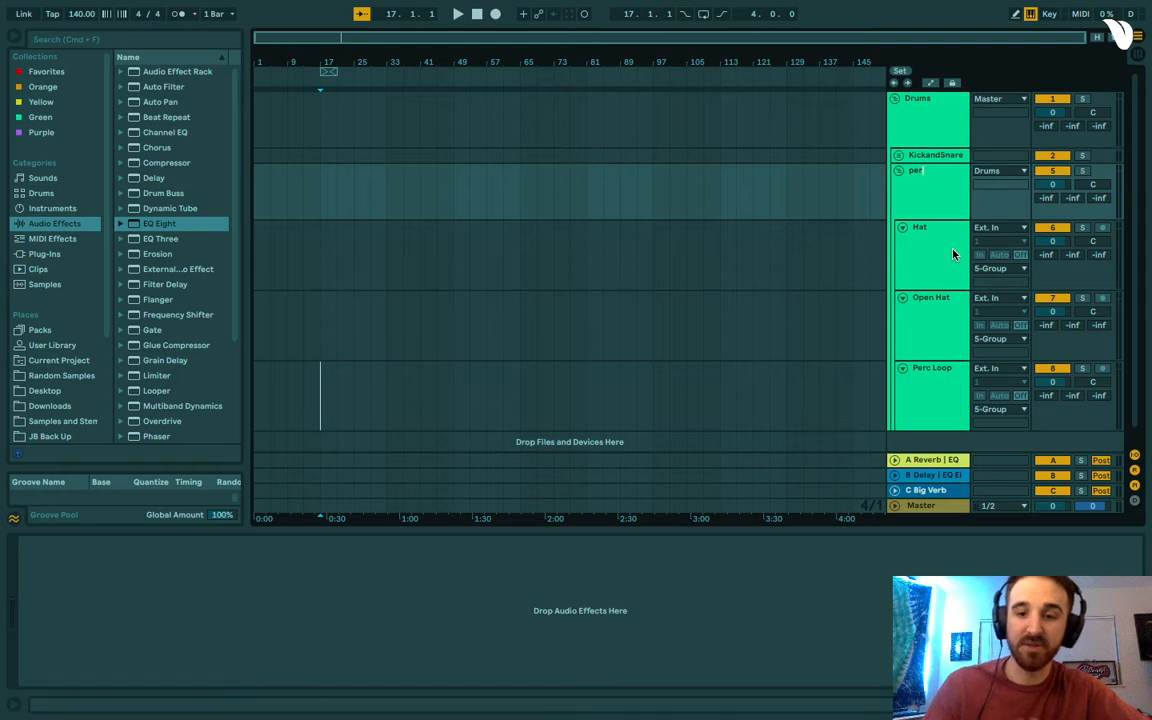
{"action": "type", "text": "c"}
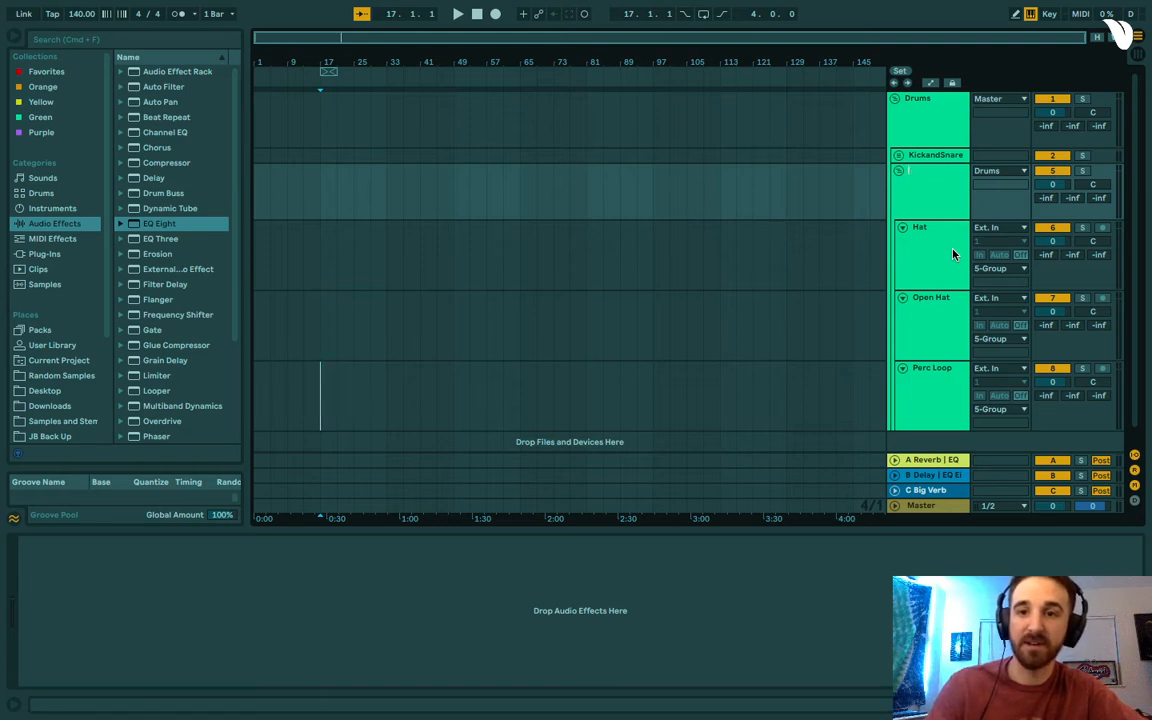
{"action": "type", "text": "s"}
{"action": "key", "text": "Return"}
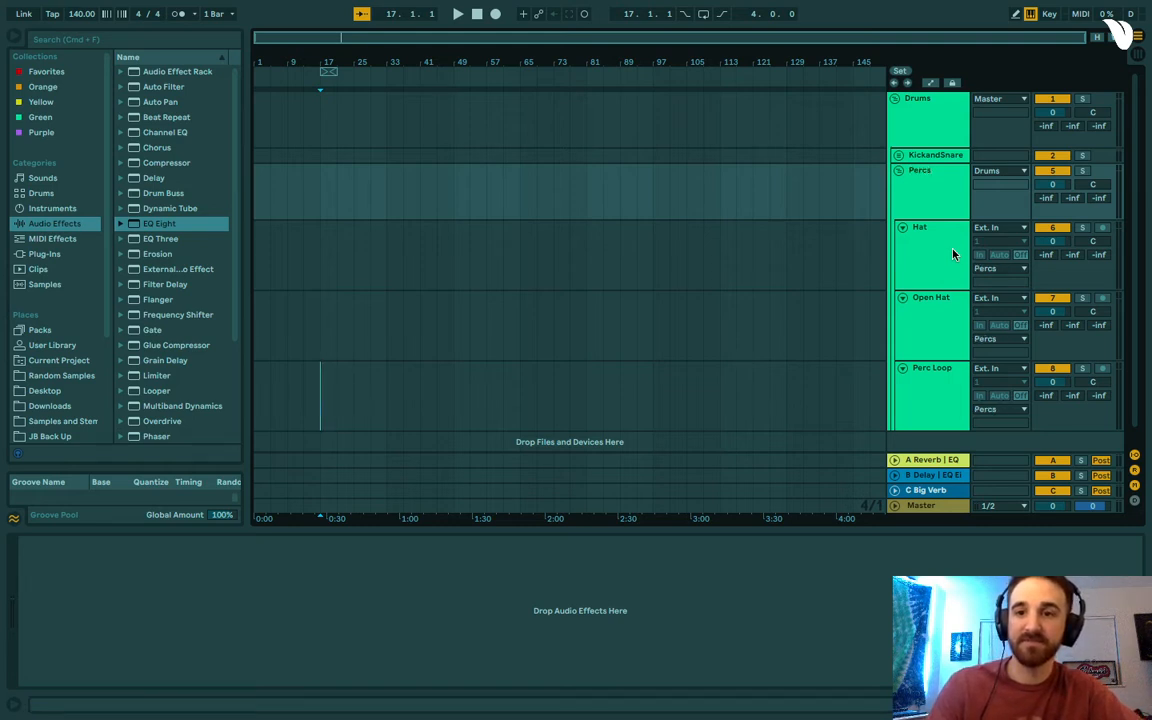
{"action": "left_click", "coordinate": [899, 171]}
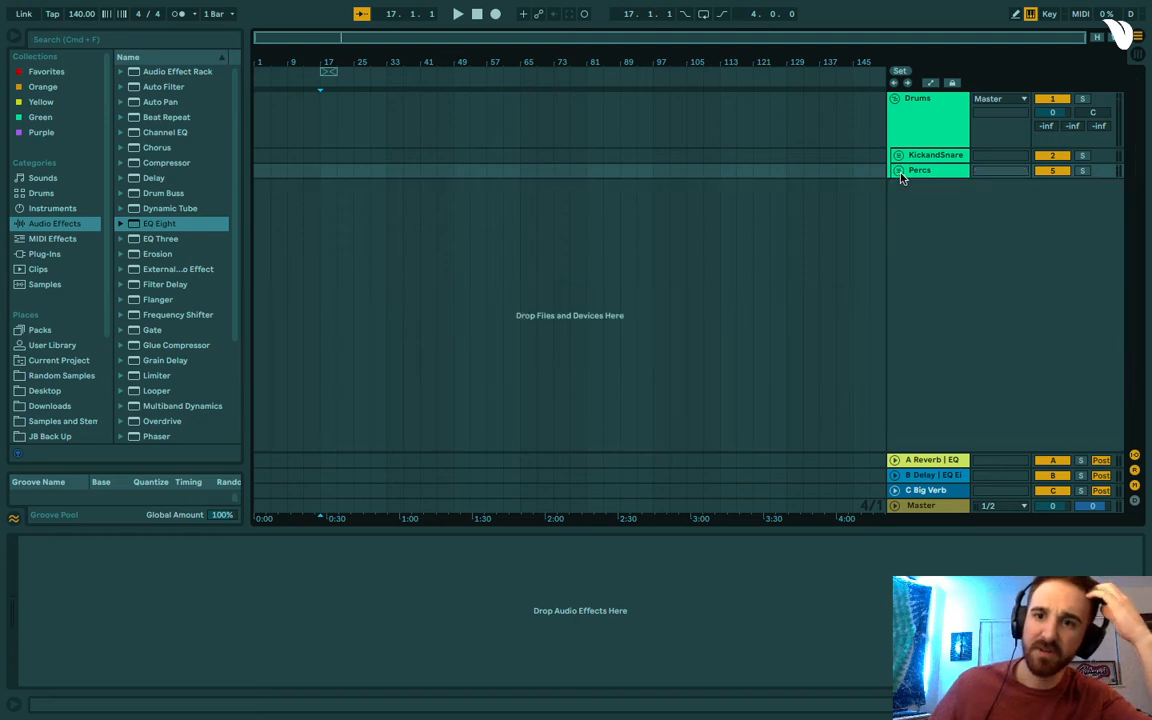
Add a Compressor to the Percs group, sidechained from KickandSnare, with the threshold at about -5 dB.
{"action": "left_click_drag", "start_coordinate": [163, 162], "coordinate": [928, 170]}
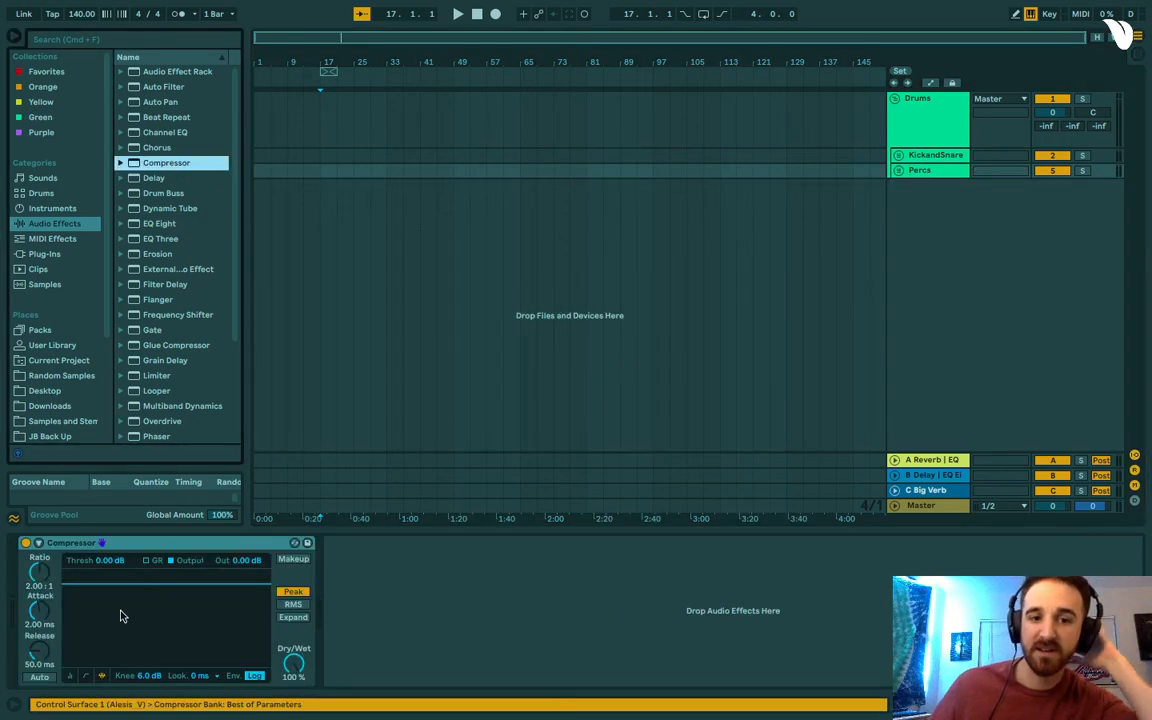
{"action": "left_click", "coordinate": [38, 542]}
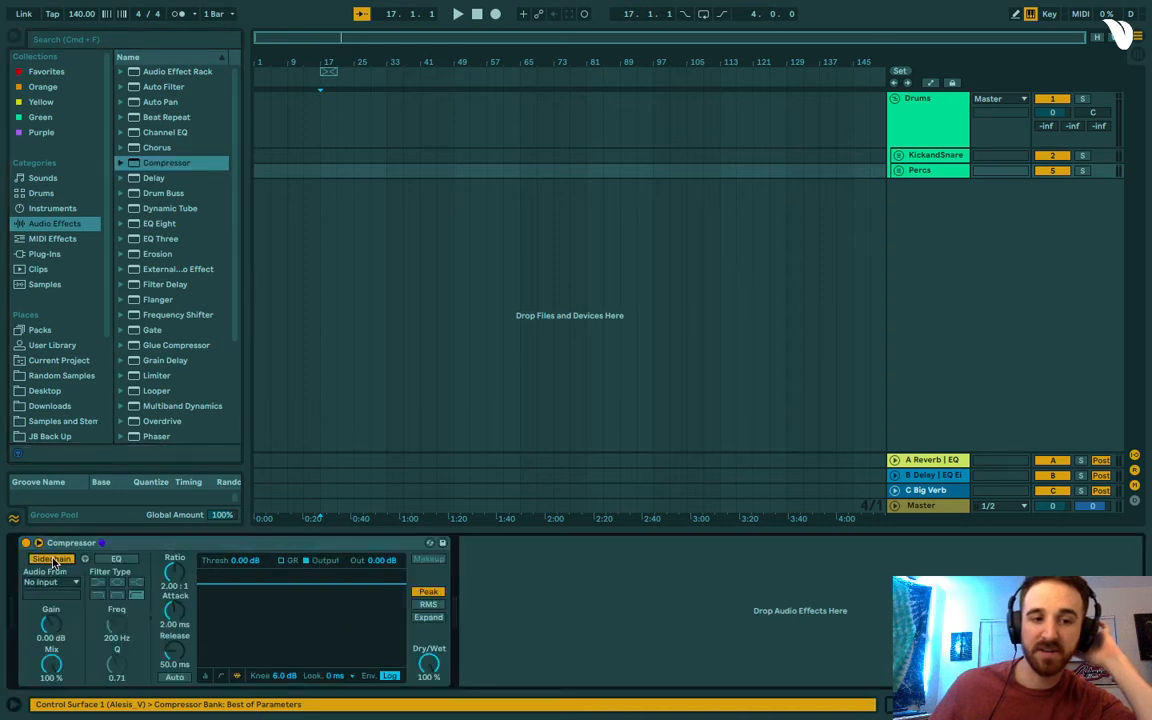
{"action": "left_click", "coordinate": [57, 582]}
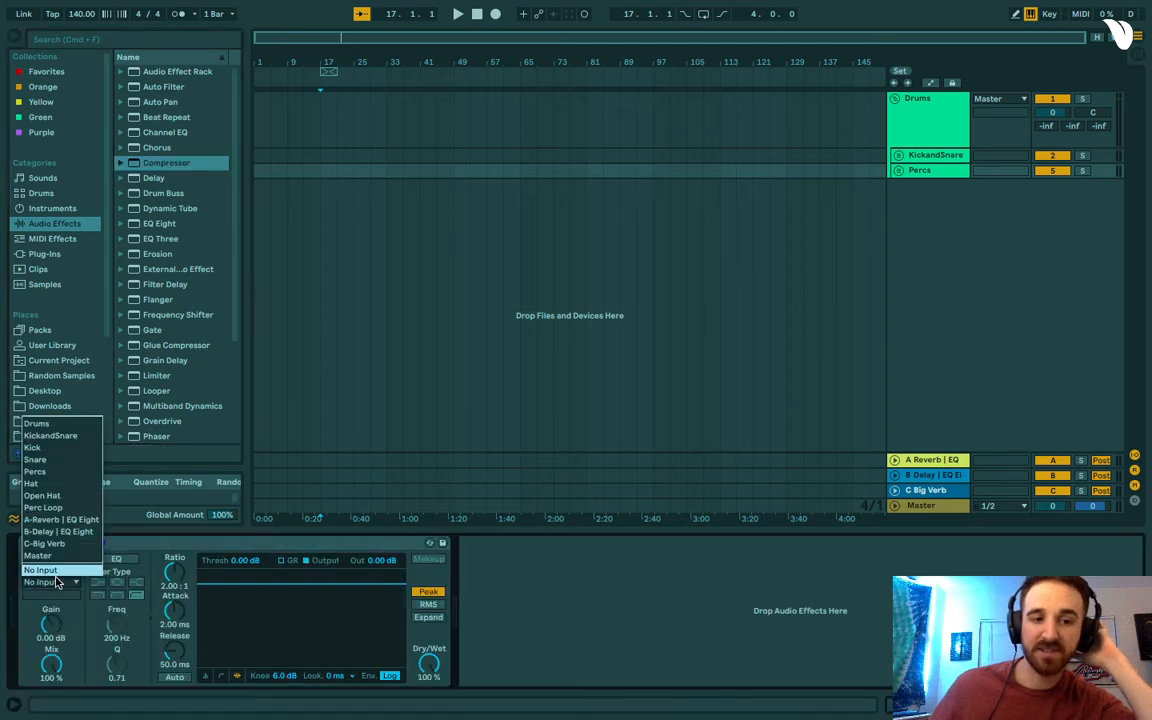
{"action": "left_click", "coordinate": [52, 436]}
{"action": "left_click", "coordinate": [205, 676]}
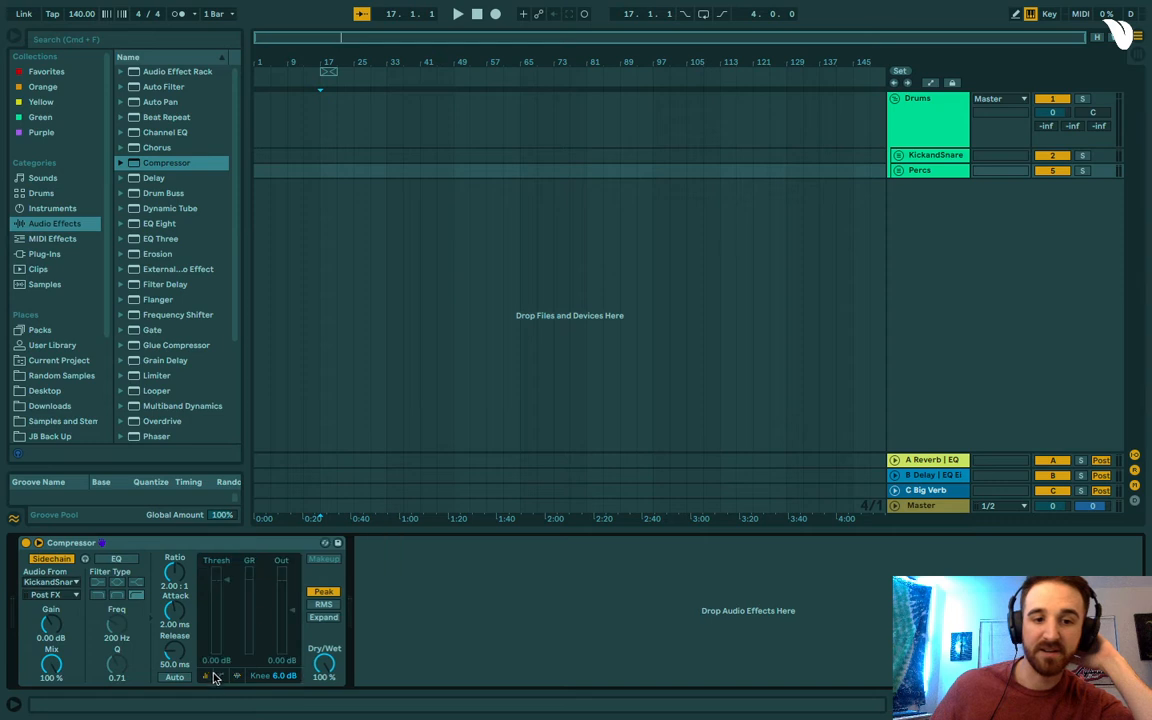
{"action": "left_click_drag", "start_coordinate": [230, 585], "coordinate": [230, 597]}
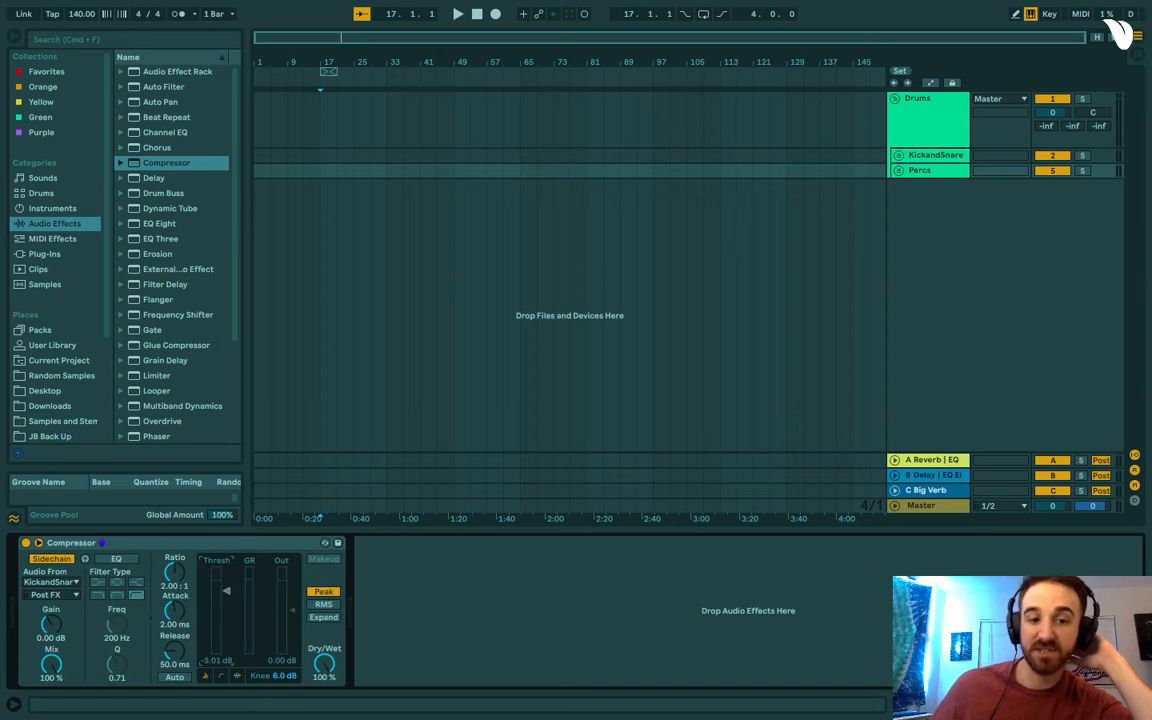
Expand the KickandSnare group and add an audio track named Sub below the Drums group, outside it.
{"action": "left_click", "coordinate": [898, 156]}
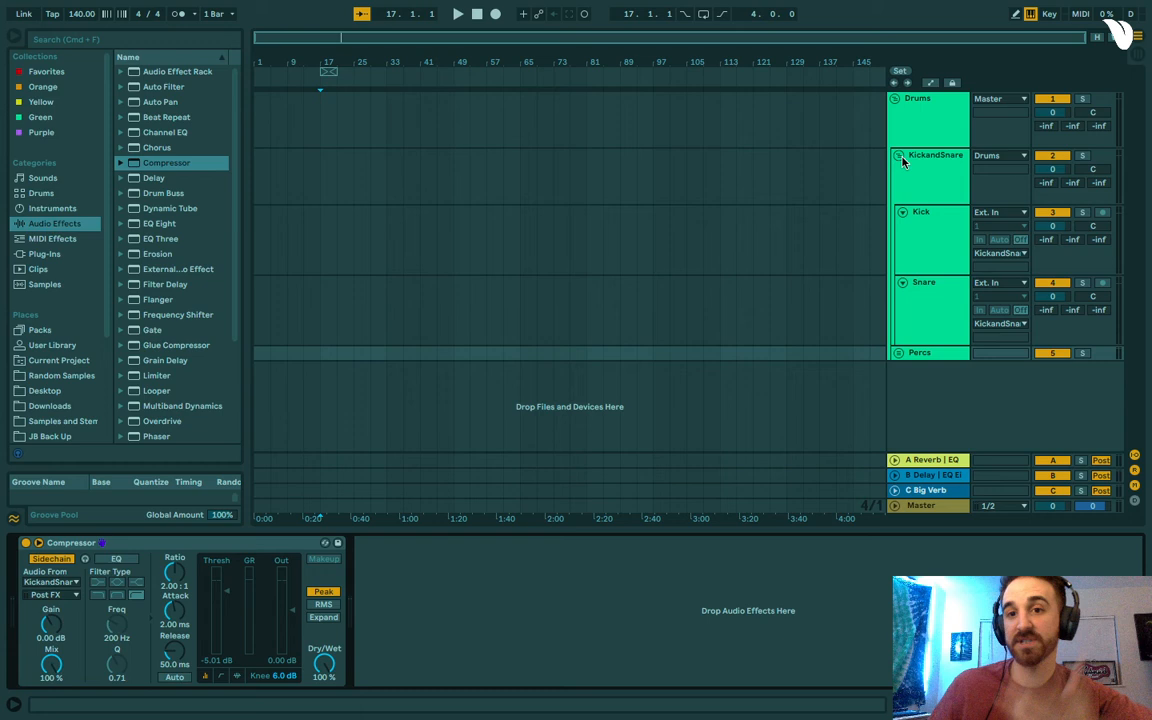
{"action": "right_click", "coordinate": [941, 373]}
{"action": "left_click", "coordinate": [975, 376]}
{"action": "right_click", "coordinate": [947, 398]}
{"action": "left_click", "coordinate": [926, 395]}
{"action": "mouse_move", "coordinate": [926, 395]}
{"action": "left_mouse_down"}
{"action": "mouse_move", "coordinate": [930, 457]}
{"action": "mouse_move", "coordinate": [936, 418]}
{"action": "left_mouse_up"}
{"action": "right_click", "coordinate": [933, 368]}
{"action": "left_click", "coordinate": [965, 430]}
{"action": "type", "text": "Sub"}
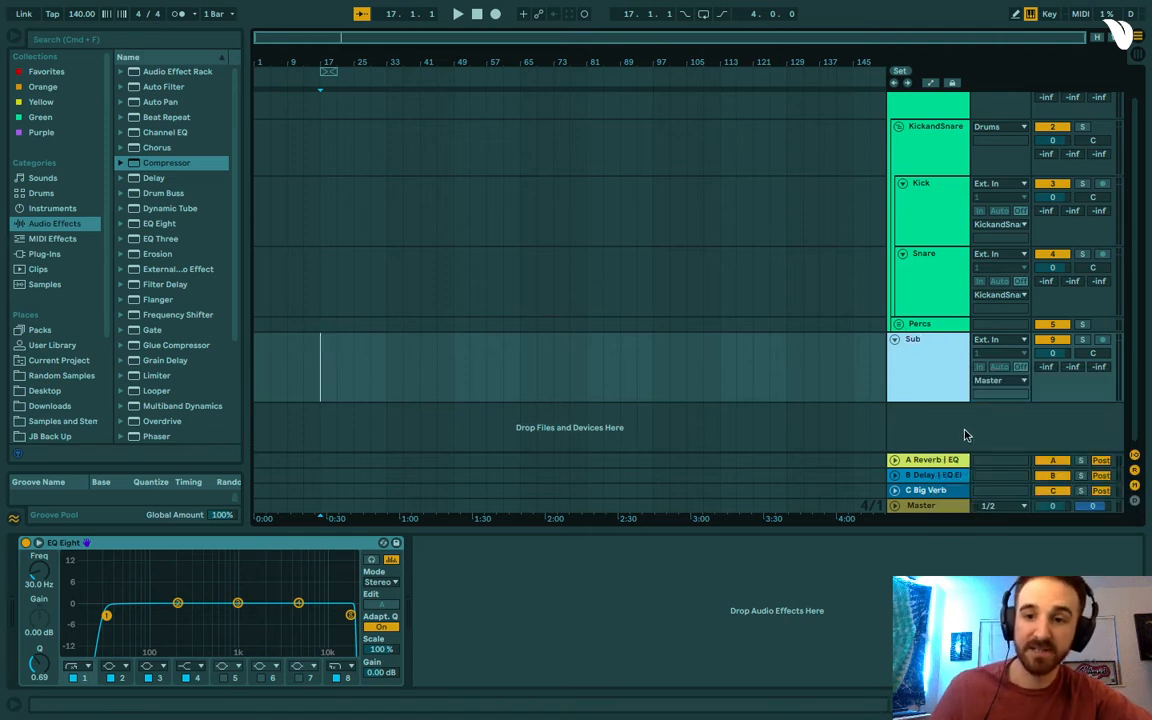
Insert another audio track directly below Sub.
{"action": "right_click", "coordinate": [966, 431]}
{"action": "left_click", "coordinate": [968, 431]}
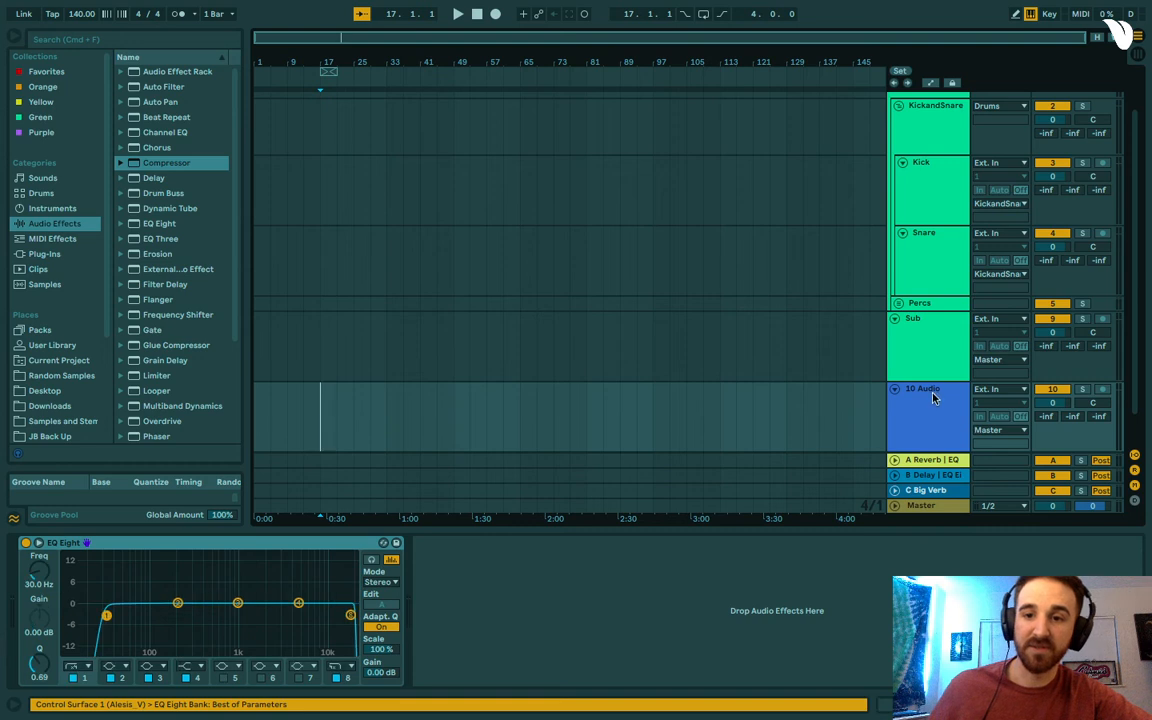
{"action": "right_click", "coordinate": [935, 396]}
{"action": "left_click", "coordinate": [931, 356]}
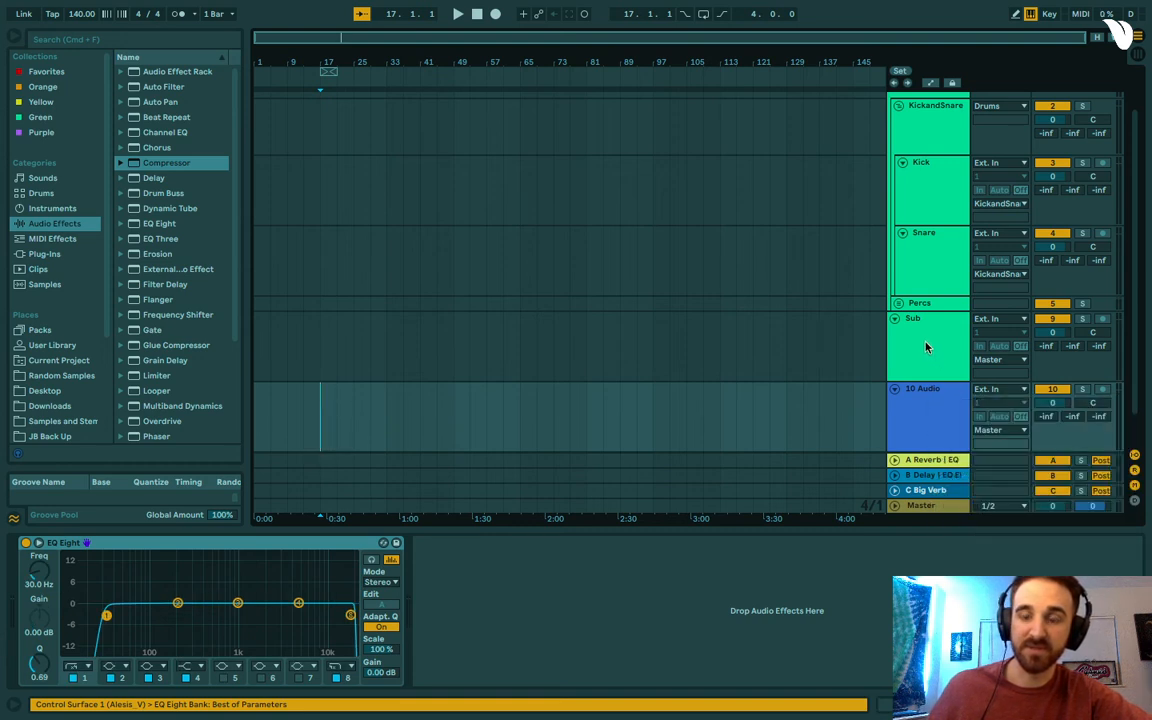
Group Sub with the new audio track below it and name the group Low End.
{"action": "left_click", "coordinate": [926, 347]}
{"action": "key", "text": "Down"}
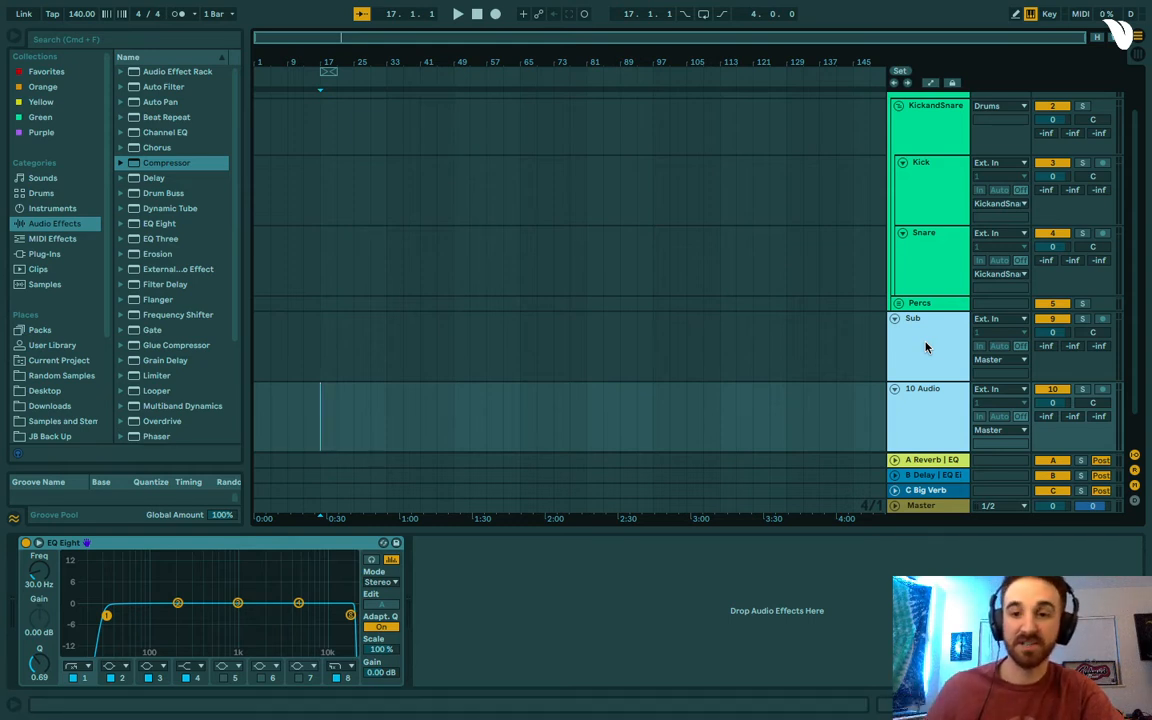
{"action": "key", "text": "Up"}
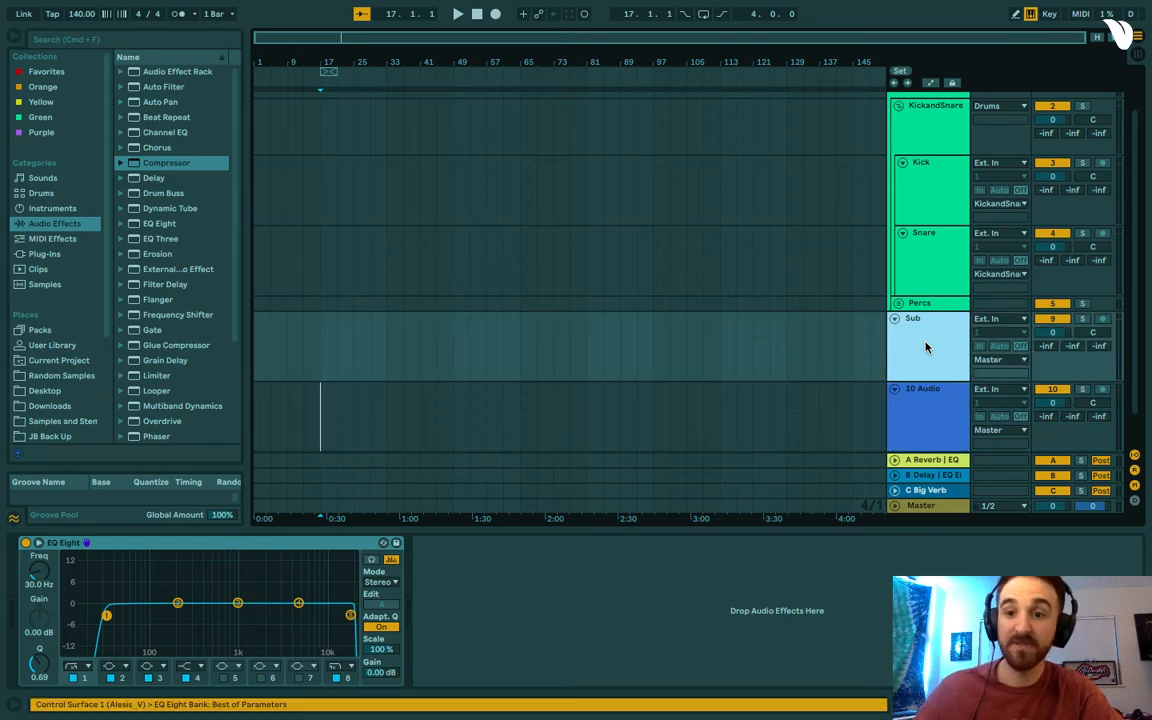
{"action": "key", "text": "Down"}
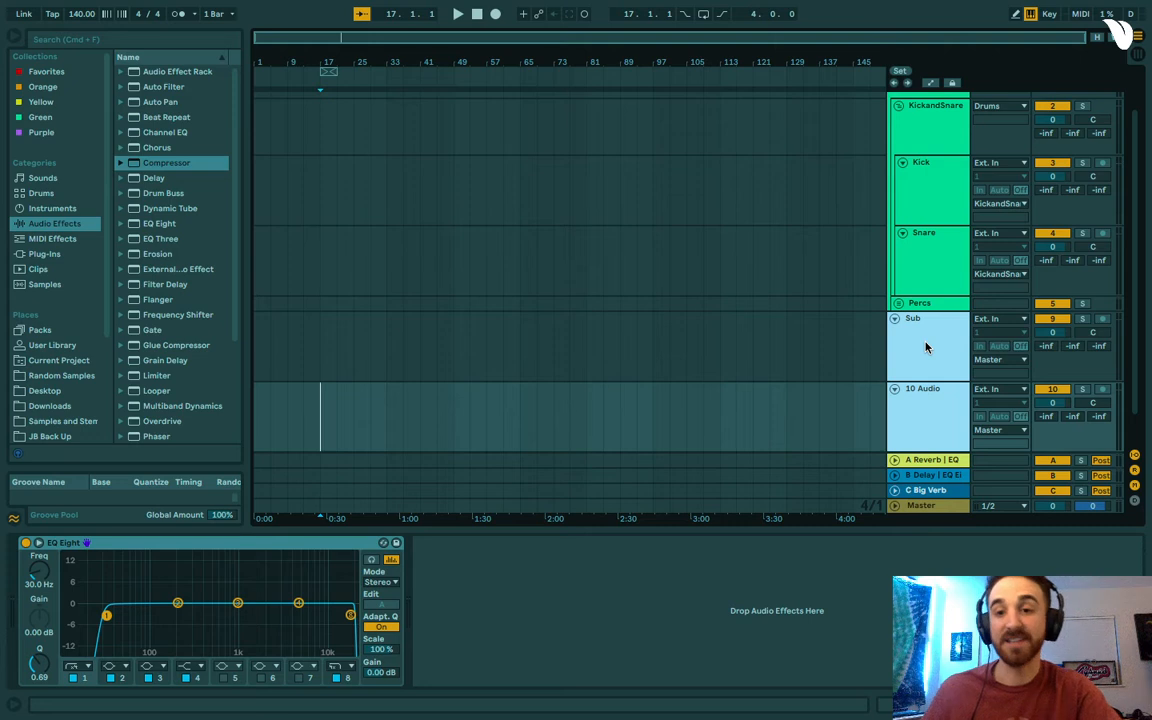
{"action": "key", "text": "super+g"}
{"action": "right_click", "coordinate": [926, 347]}
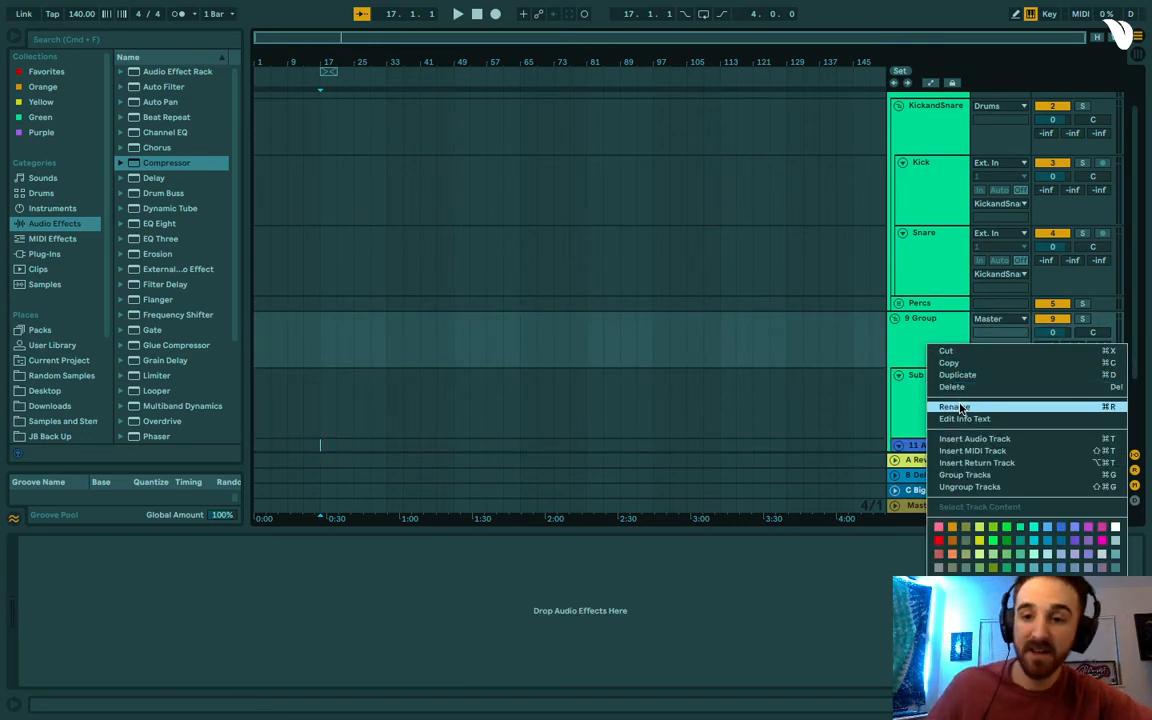
{"action": "left_click", "coordinate": [958, 405]}
{"action": "type", "text": "Low End"}
{"action": "key", "text": "Return"}
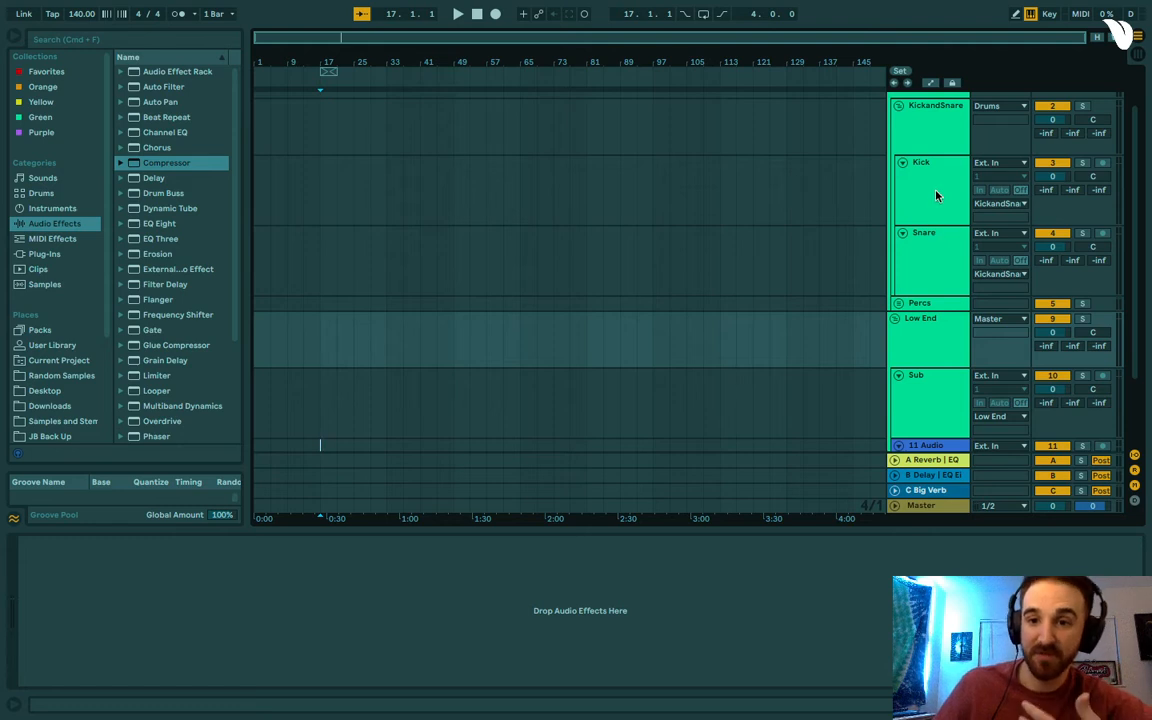
Try the Kick track in the Low End group above Sub, and move it back above Snare in KickandSnare.
{"action": "left_click_drag", "start_coordinate": [933, 190], "coordinate": [953, 382]}
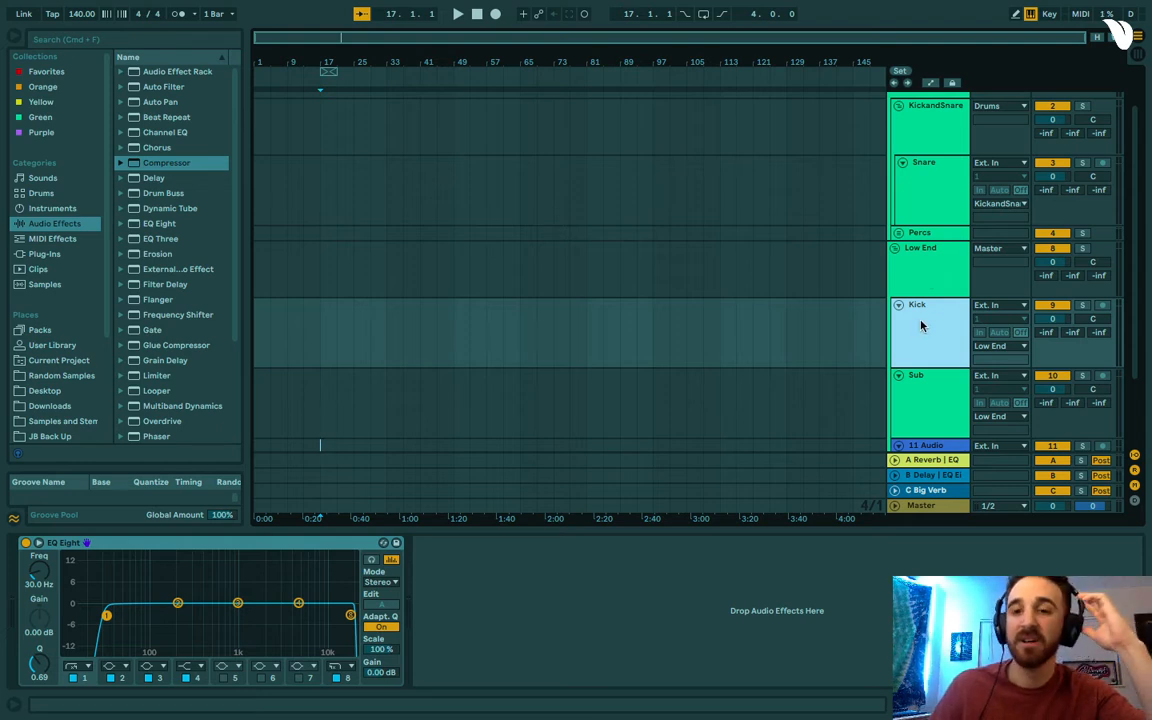
{"action": "left_click_drag", "start_coordinate": [929, 331], "coordinate": [936, 163]}
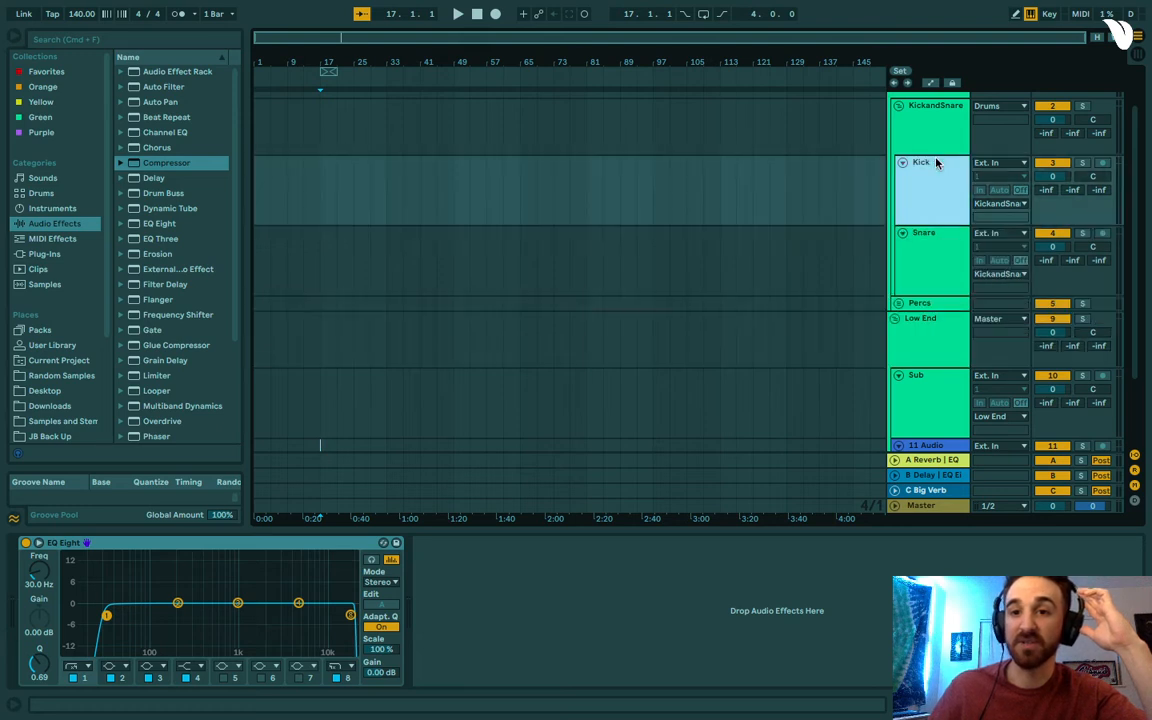
Color the Low End group, the Sub track and the unnamed audio track below Sub magenta pink.
{"action": "right_click", "coordinate": [932, 343]}
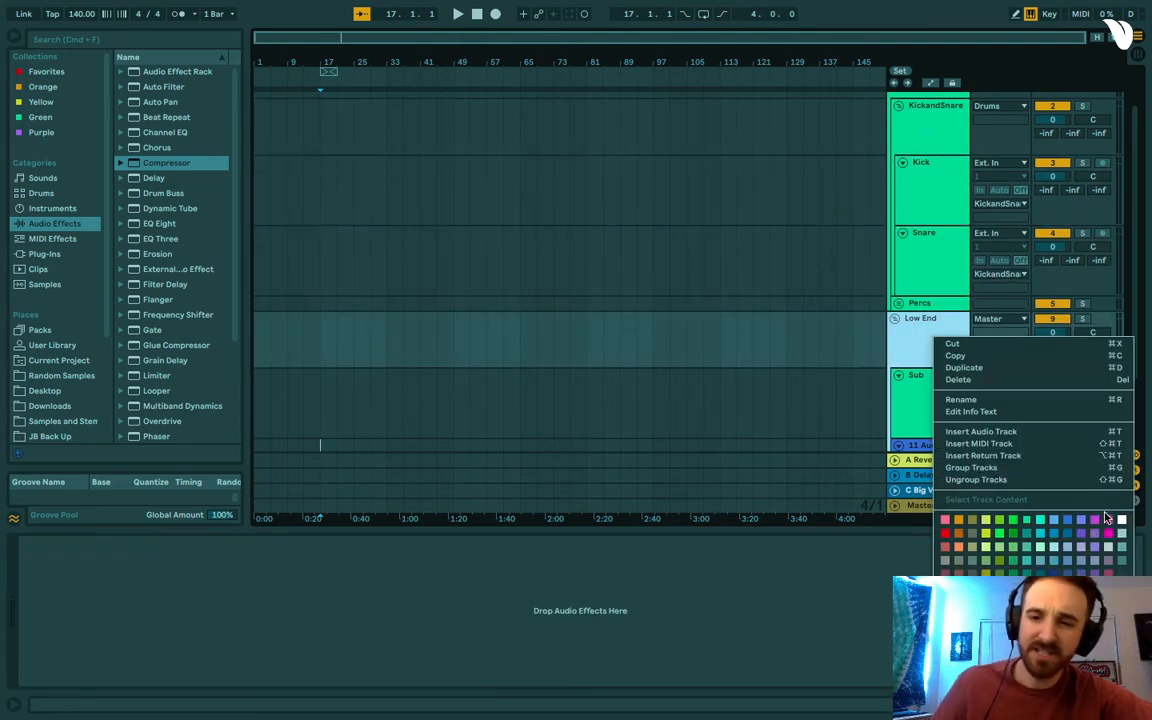
{"action": "left_click", "coordinate": [1107, 517]}
{"action": "right_click", "coordinate": [934, 341]}
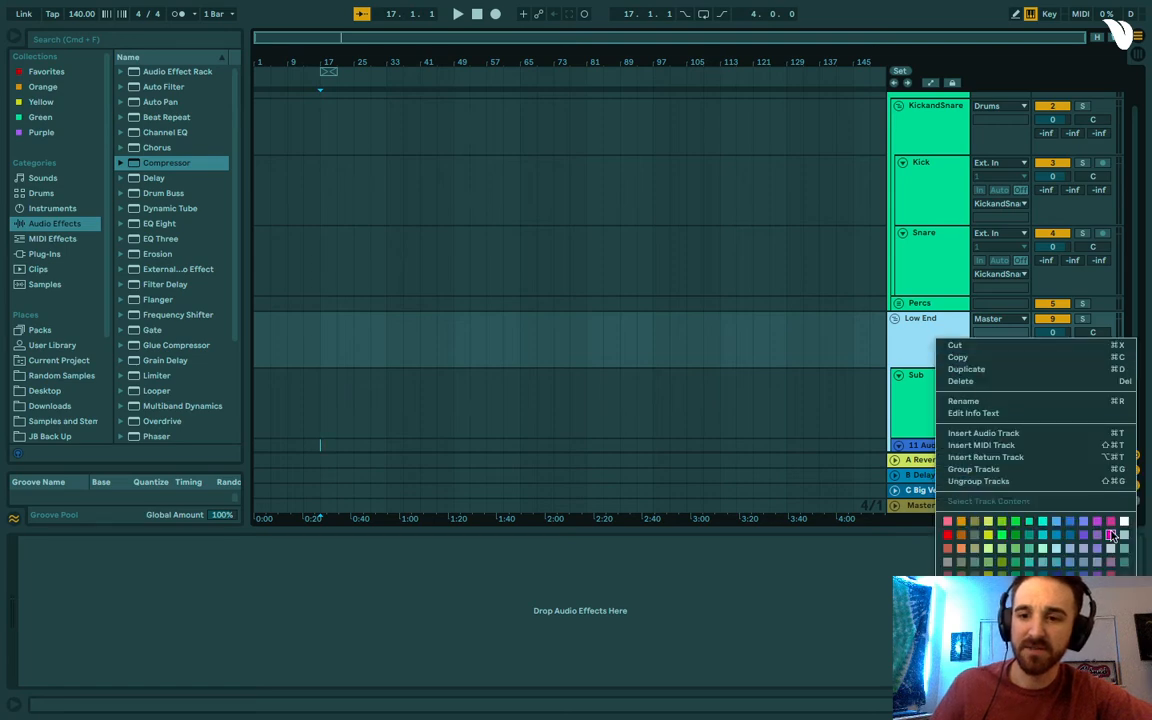
{"action": "left_click", "coordinate": [1110, 517]}
{"action": "right_click", "coordinate": [937, 403]}
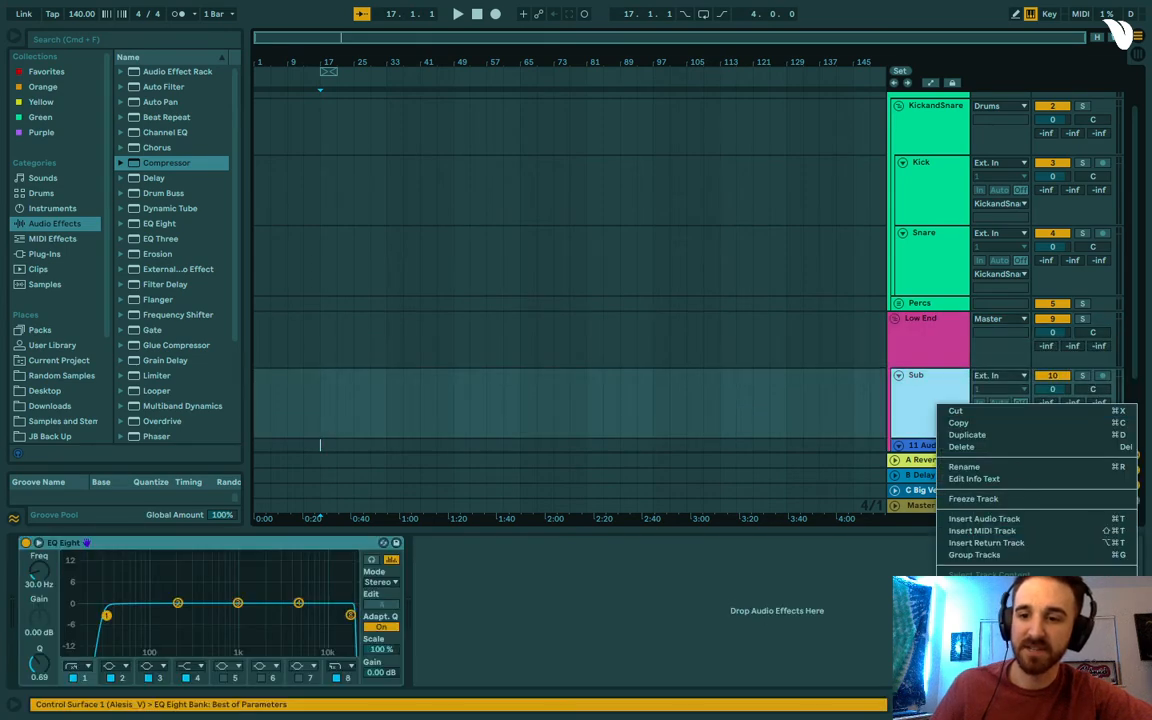
{"action": "left_click", "coordinate": [1112, 579]}
{"action": "scroll", "coordinate": [934, 426], "scroll_direction": "up", "scroll_amount": 1}
{"action": "key", "text": "ctrl+t"}
{"action": "right_click", "coordinate": [933, 393]}
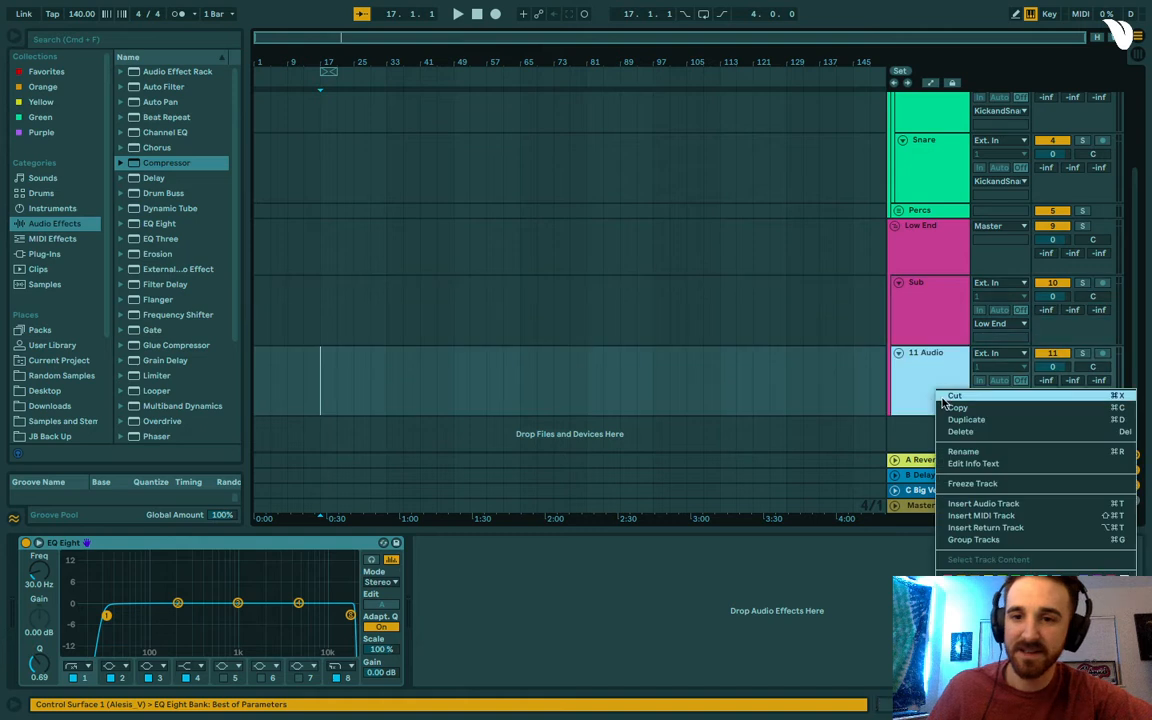
{"action": "left_click", "coordinate": [1110, 574]}
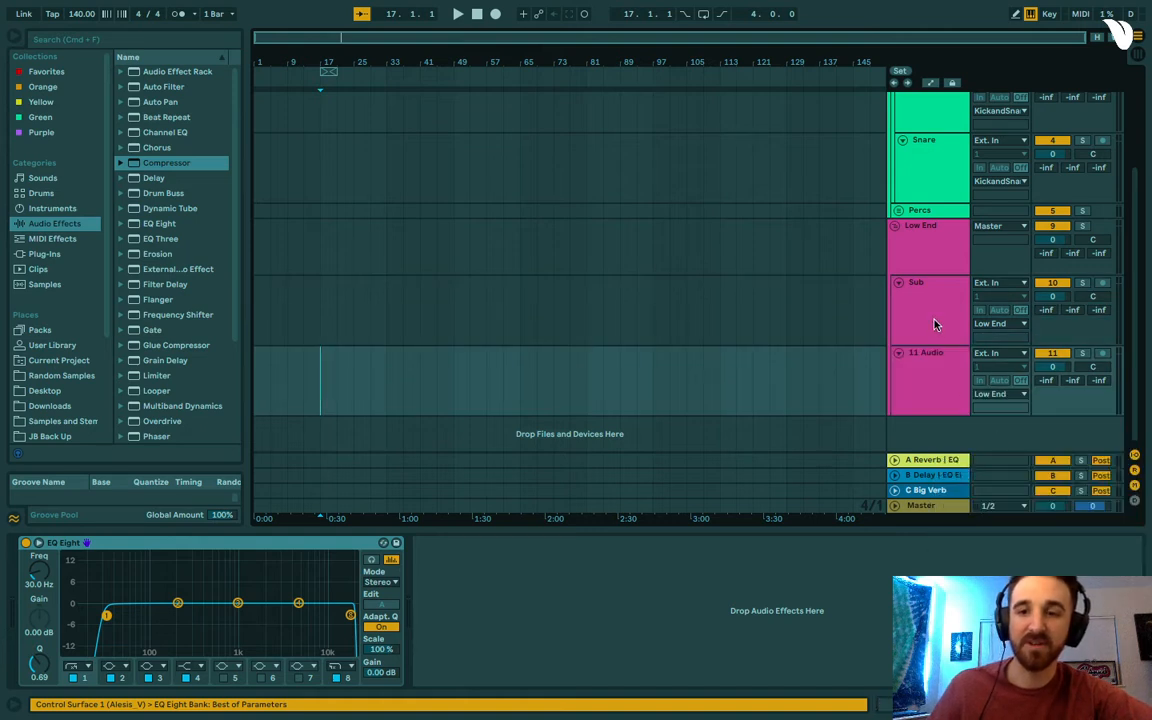
Rename the audio track below Sub as Bass Mids.
{"action": "right_click", "coordinate": [925, 378]}
{"action": "left_click", "coordinate": [964, 443]}
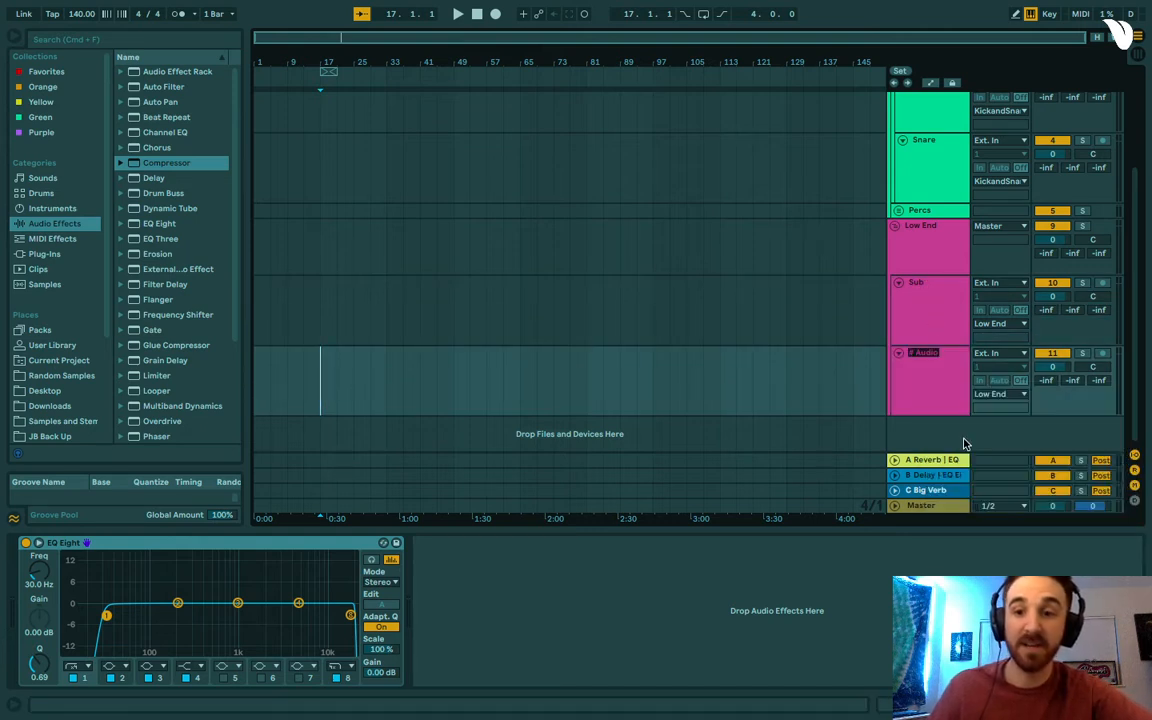
{"action": "type", "text": "B"}
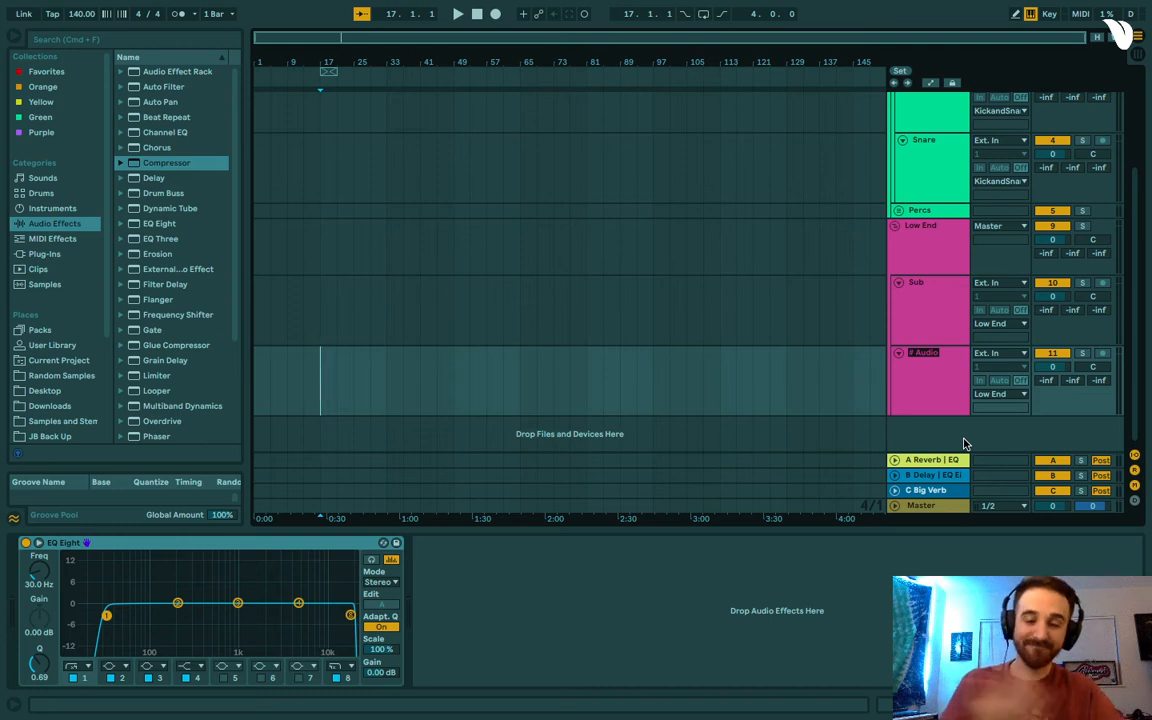
{"action": "type", "text": "ss"}
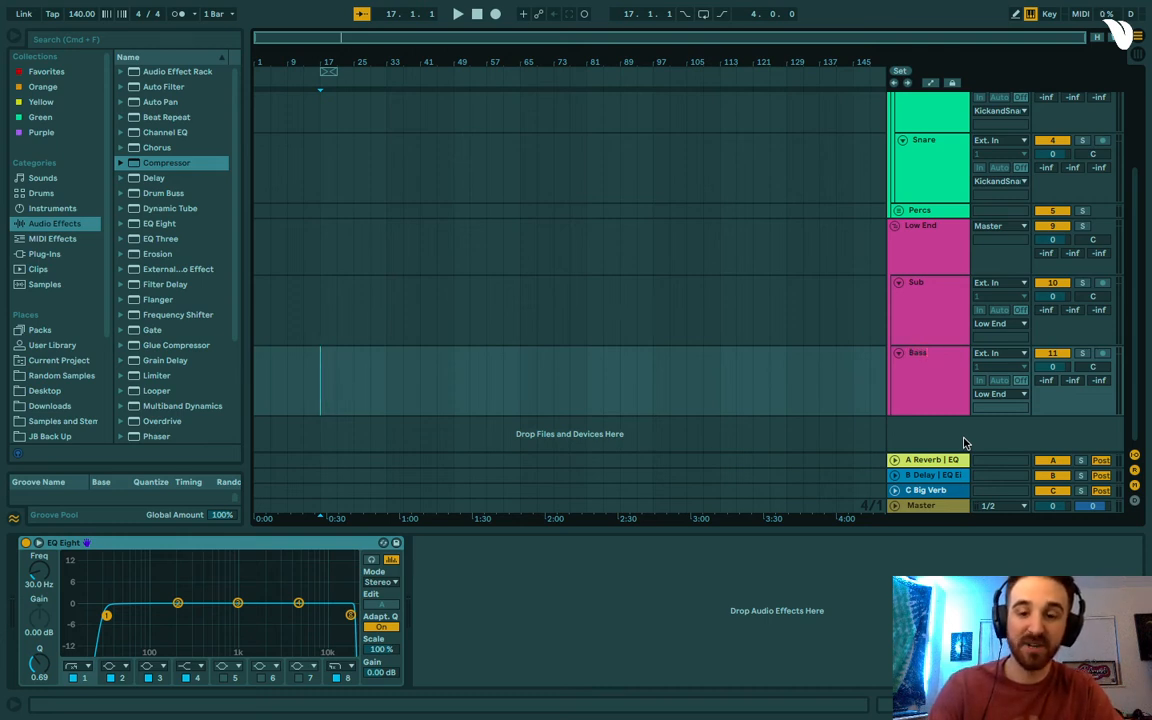
{"action": "type", "text": " Mids"}
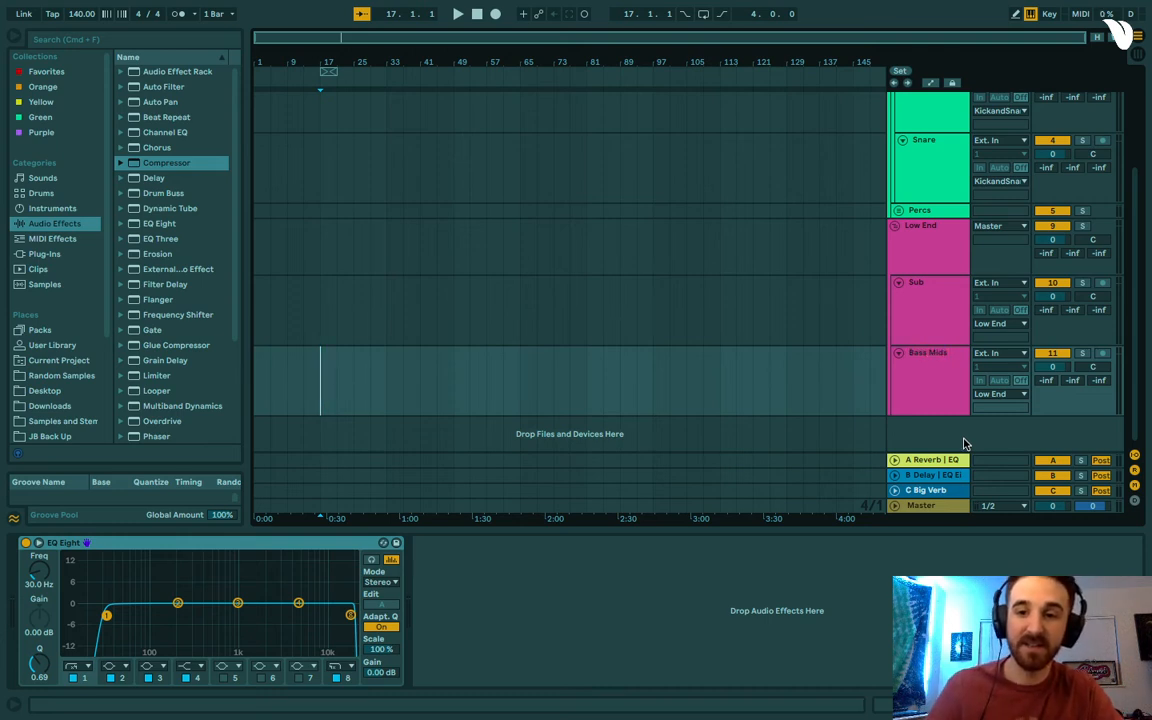
Insert an audio track below Bass Mids in the Low End group and name it Mid Fills.
{"action": "right_click", "coordinate": [833, 334]}
{"action": "left_click", "coordinate": [886, 442]}
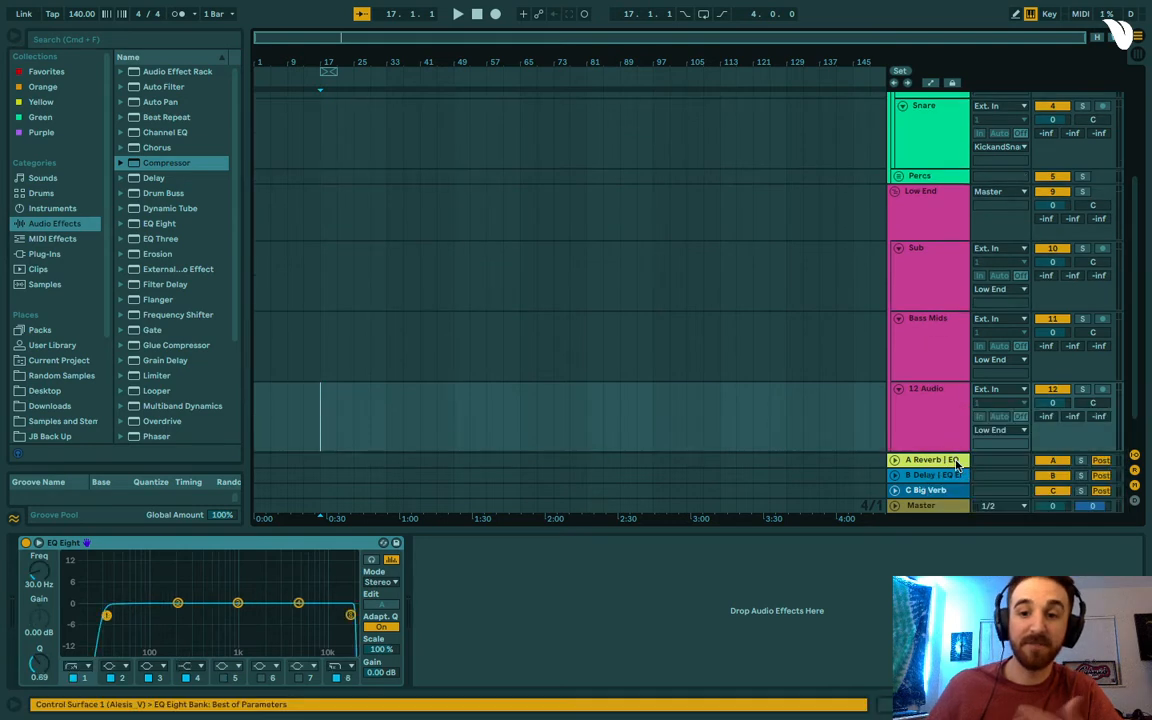
{"action": "right_click", "coordinate": [928, 415]}
{"action": "left_click", "coordinate": [985, 197]}
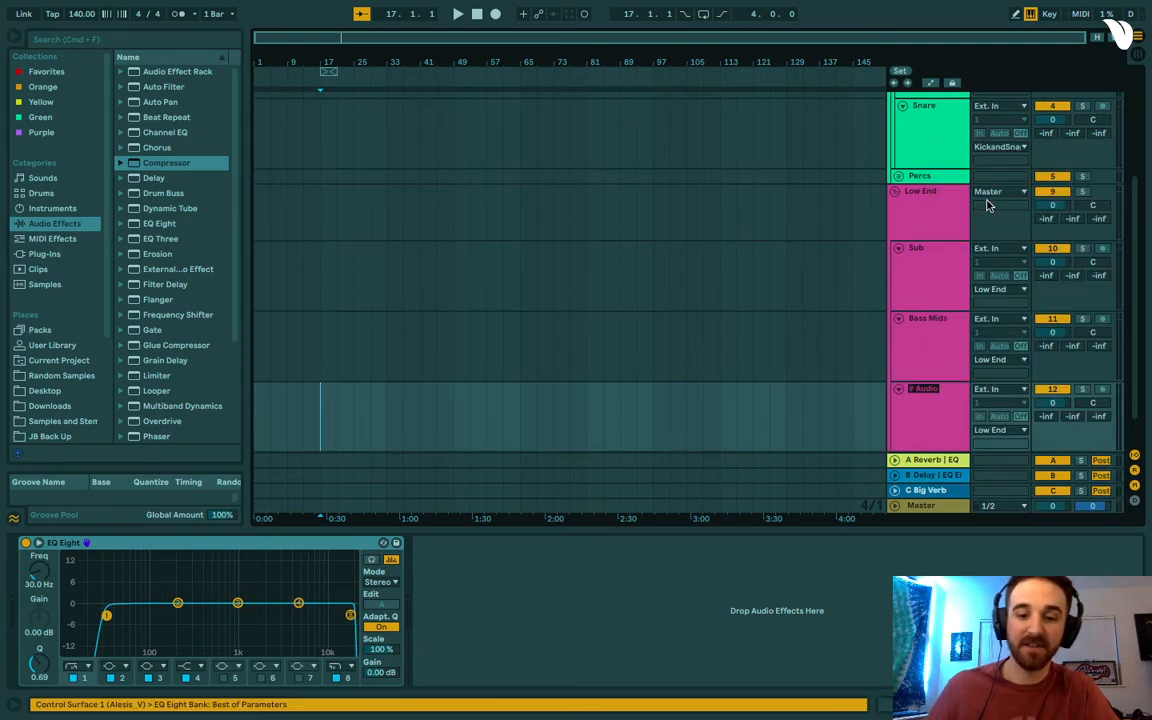
{"action": "key", "text": "BackSpace"}
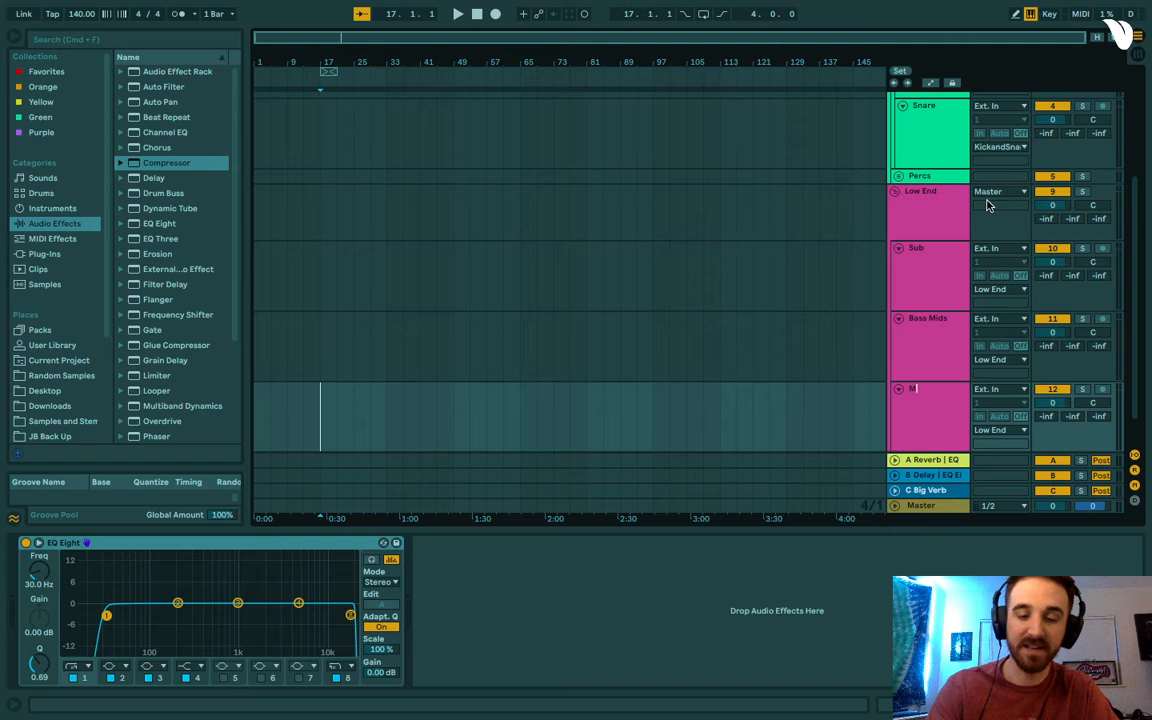
{"action": "type", "text": "Mid Fills"}
{"action": "key", "text": "Return"}
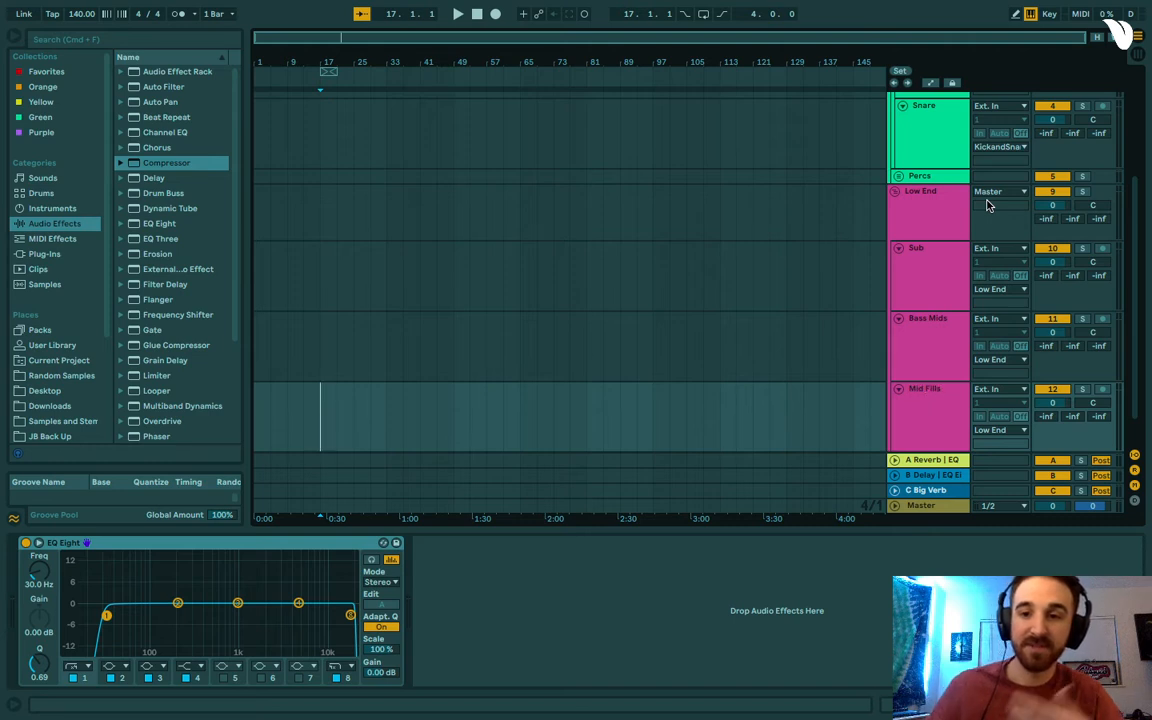
Collapse the Drums group and add a Compressor to the Low End group.
{"action": "left_click", "coordinate": [932, 415]}
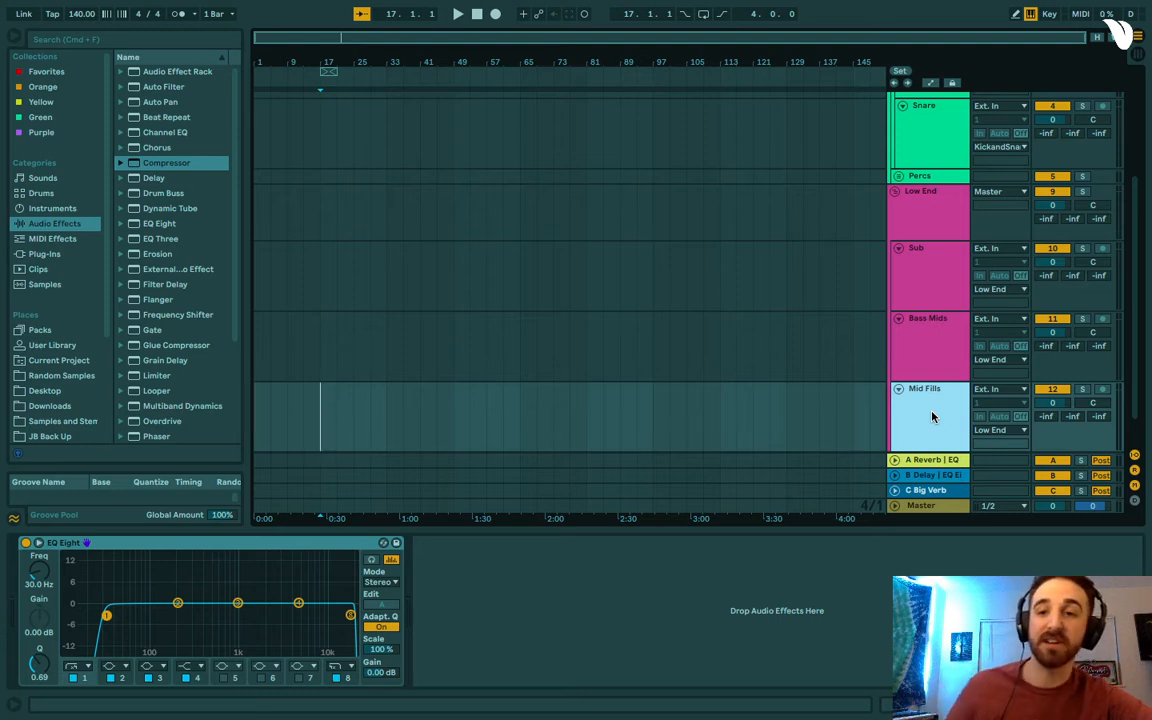
{"action": "left_click", "coordinate": [946, 221]}
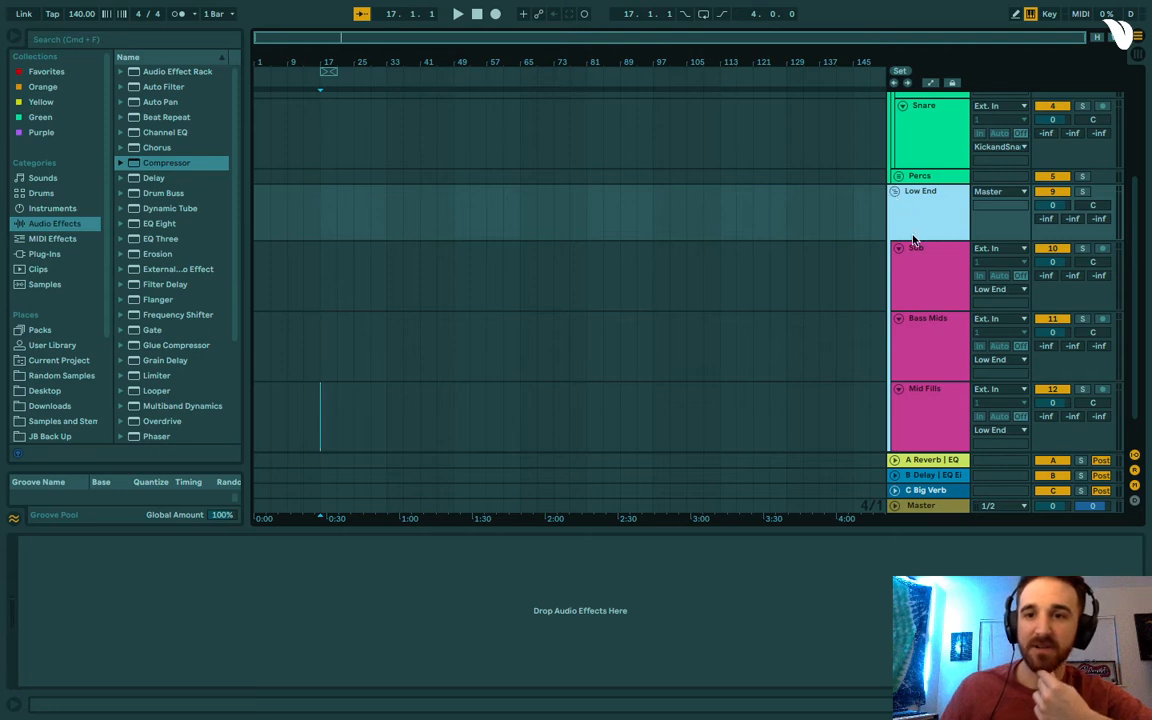
{"action": "scroll", "coordinate": [912, 238], "scroll_direction": "up", "scroll_amount": 2}
{"action": "scroll", "coordinate": [915, 210], "scroll_direction": "up", "scroll_amount": 2}
{"action": "left_click", "coordinate": [900, 98]}
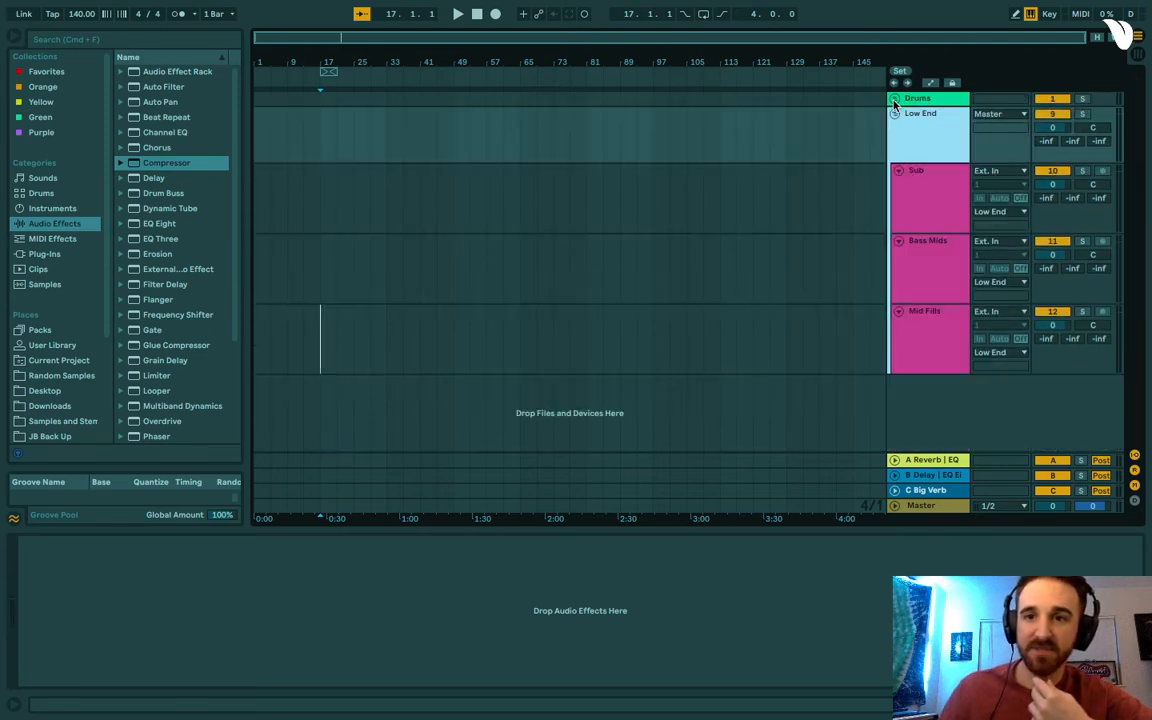
{"action": "left_click_drag", "start_coordinate": [172, 168], "coordinate": [918, 124]}
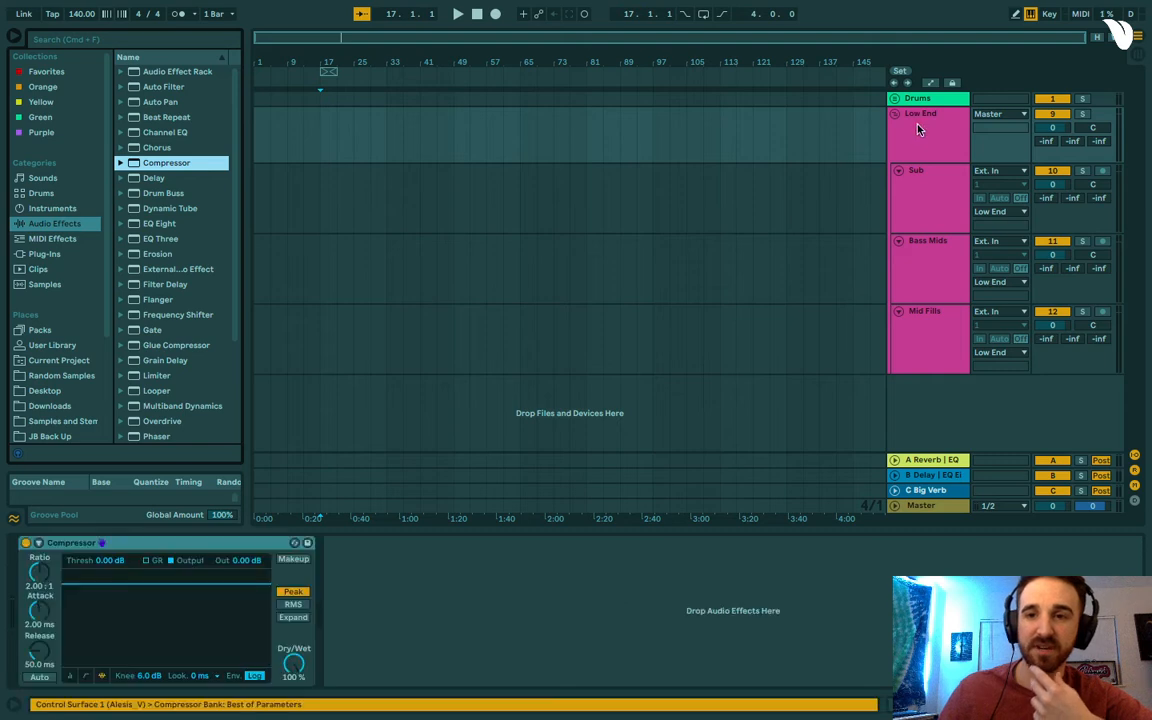
Sidechain the Low End group's Compressor from the Kick track and set its threshold to -13.8 dB.
{"action": "left_click", "coordinate": [38, 543]}
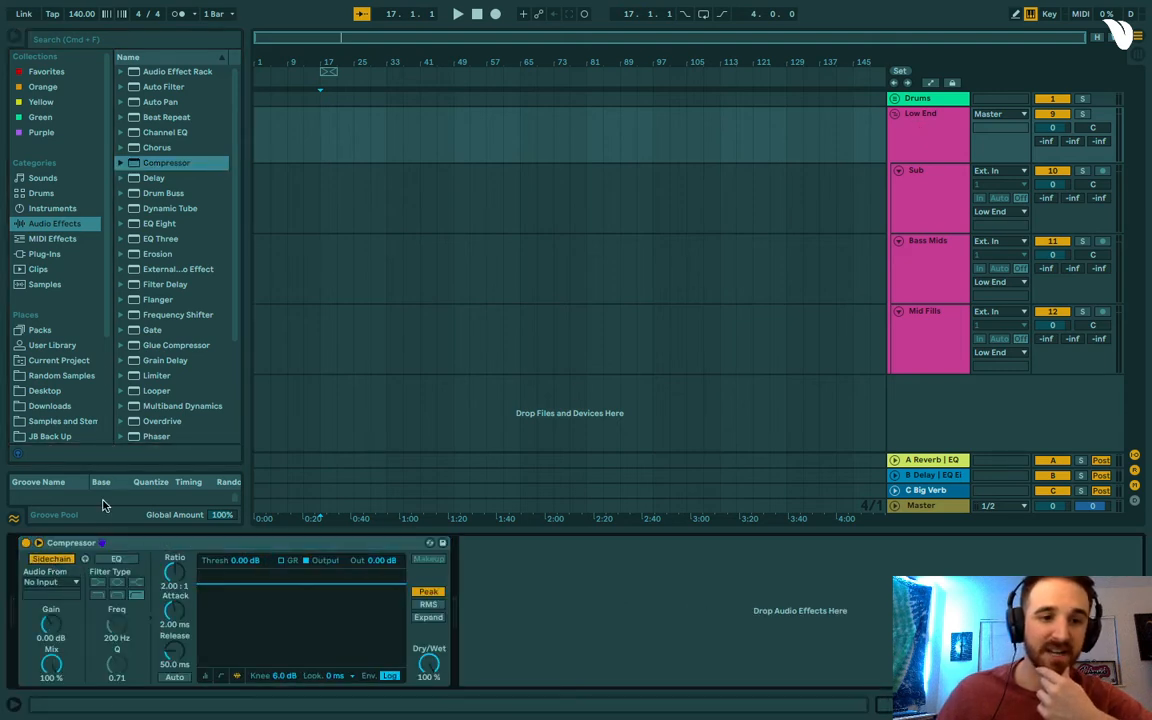
{"action": "left_click", "coordinate": [66, 584]}
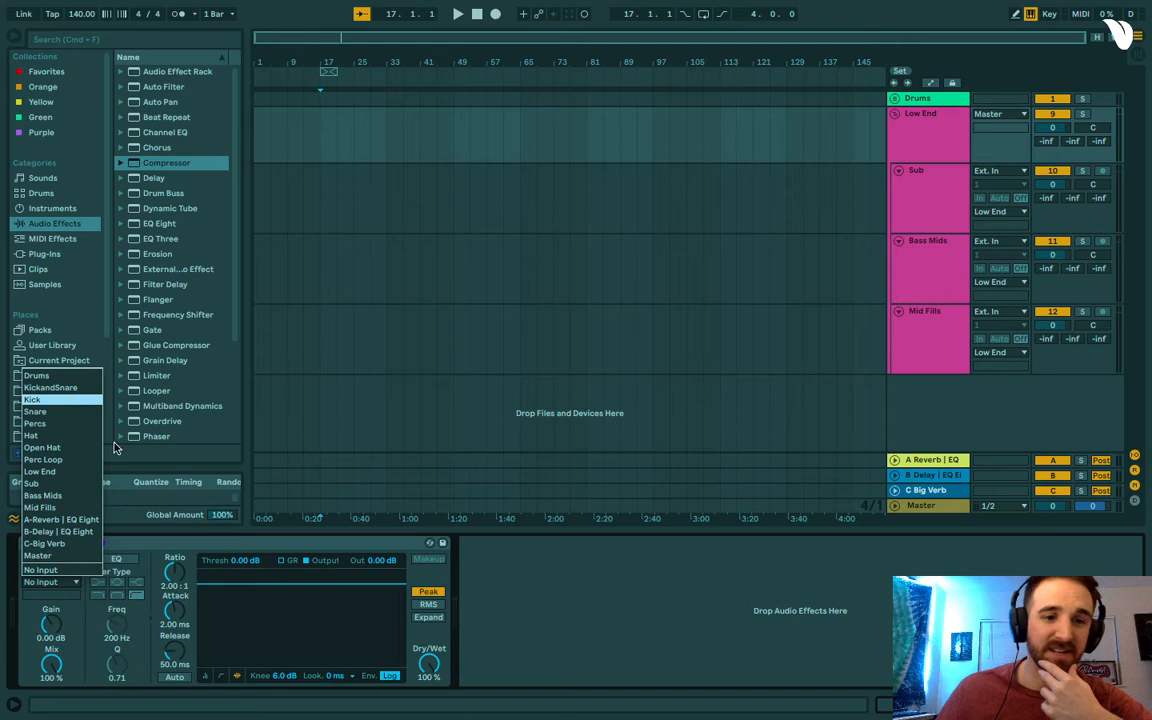
{"action": "left_click", "coordinate": [40, 399]}
{"action": "left_click_drag", "start_coordinate": [231, 562], "coordinate": [248, 617]}
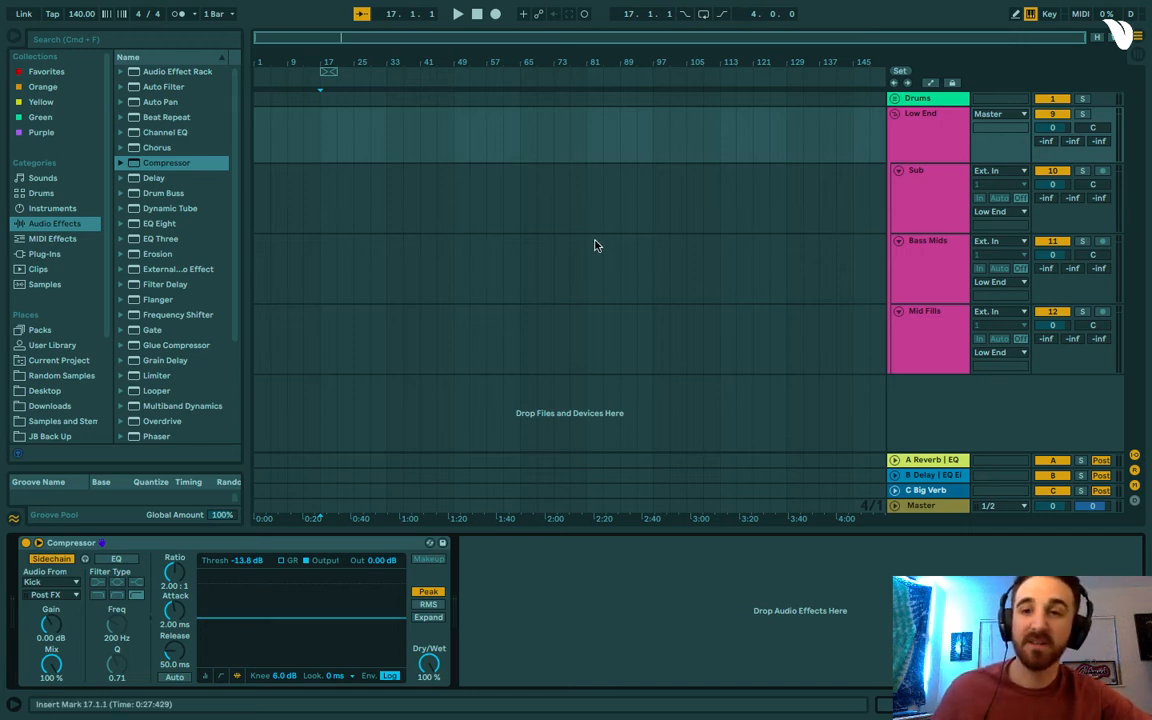
Collapse the Low End group, insert an audio track below it and name it Synths.
{"action": "left_click", "coordinate": [895, 113]}
{"action": "right_click", "coordinate": [914, 149]}
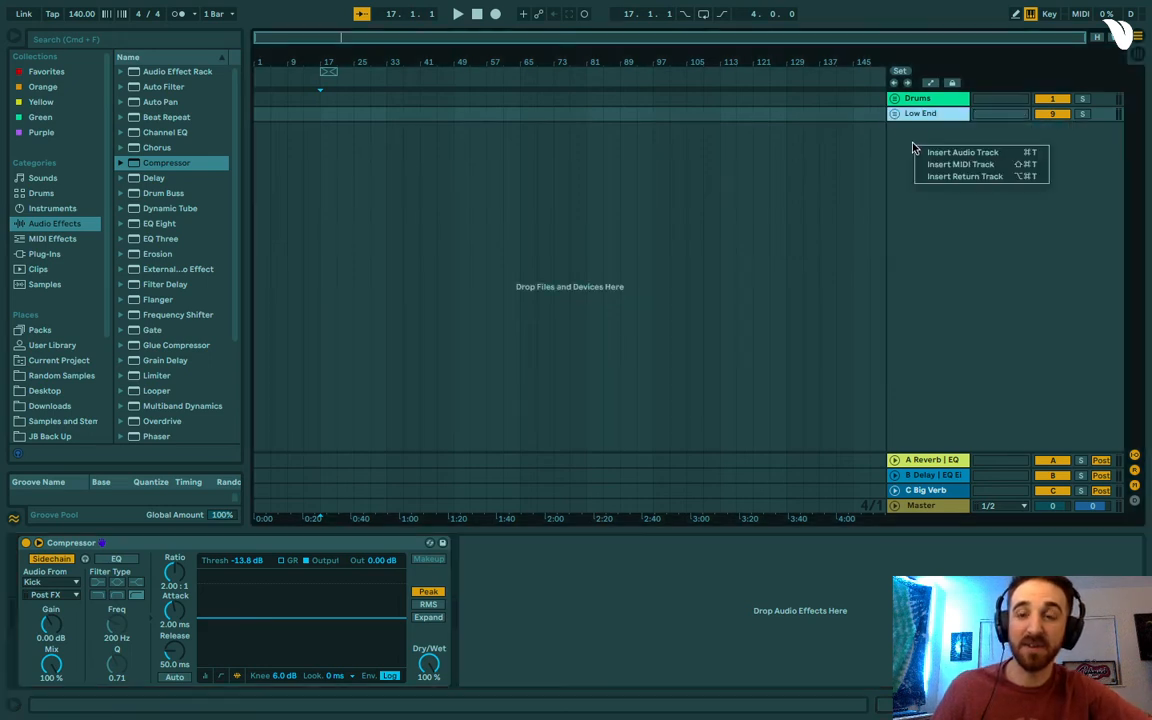
{"action": "left_click", "coordinate": [922, 153]}
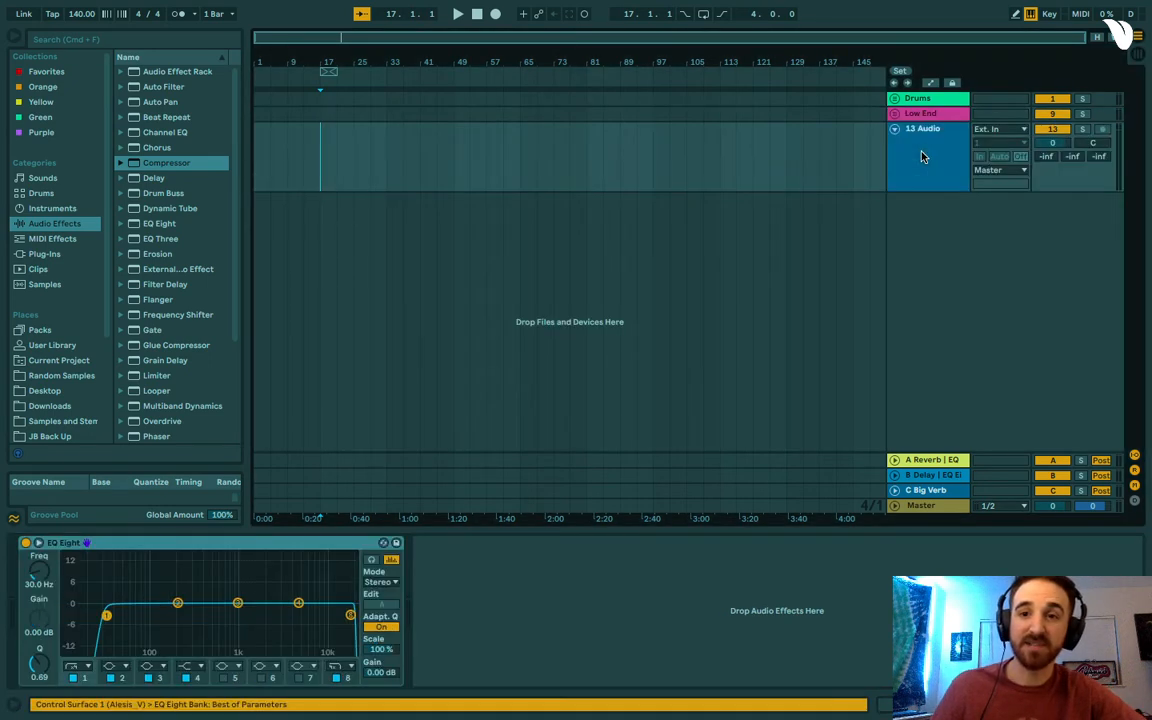
{"action": "right_click", "coordinate": [928, 146]}
{"action": "left_click", "coordinate": [950, 207]}
{"action": "type", "text": "Synths"}
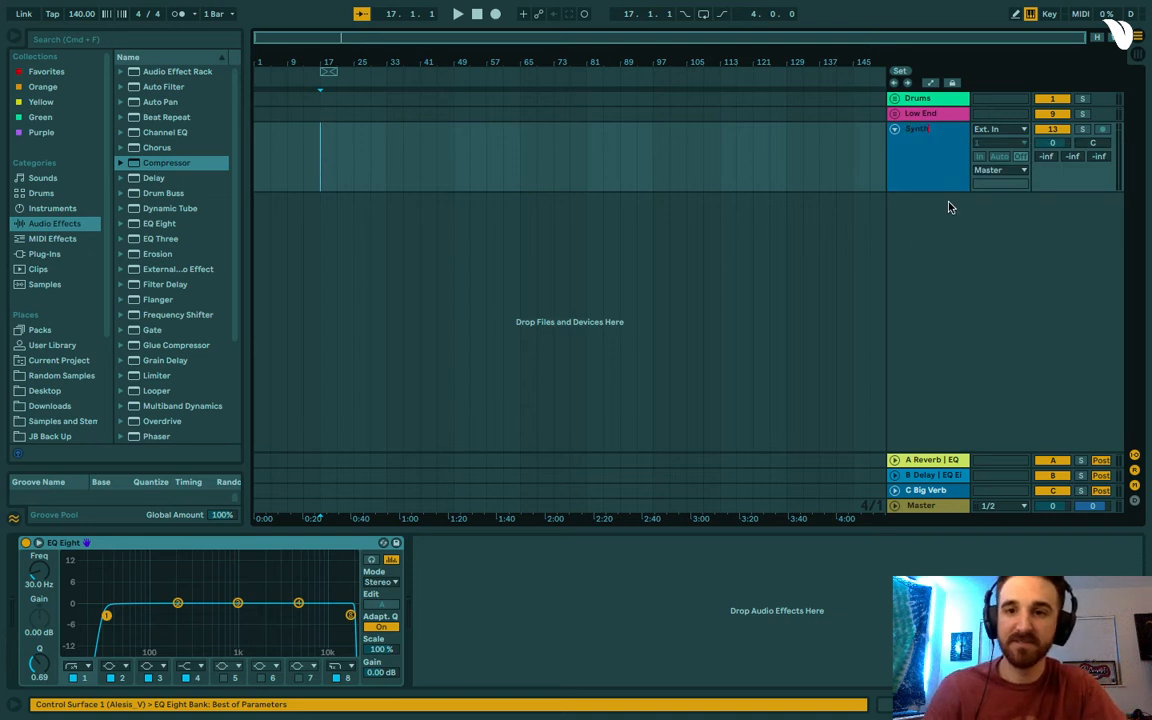
{"action": "key", "text": "Return"}
Insert an audio track below Synths and name it S1.
{"action": "right_click", "coordinate": [950, 207]}
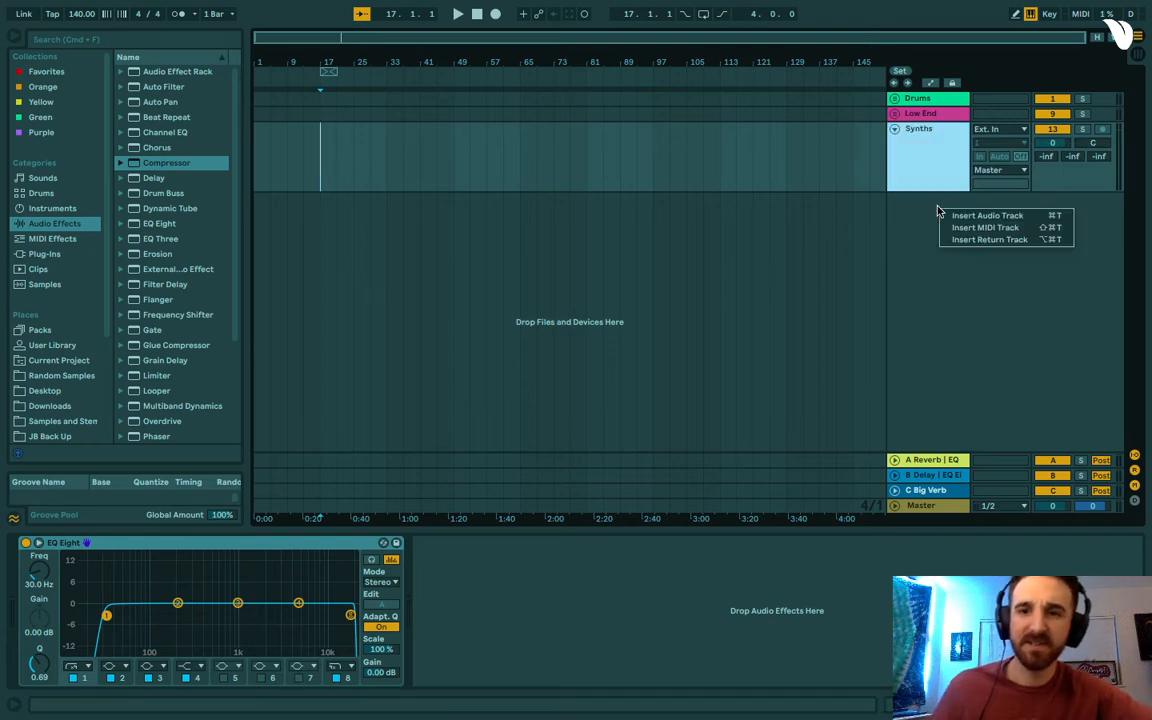
{"action": "left_click", "coordinate": [952, 214]}
{"action": "right_click", "coordinate": [946, 214]}
{"action": "left_click", "coordinate": [965, 277]}
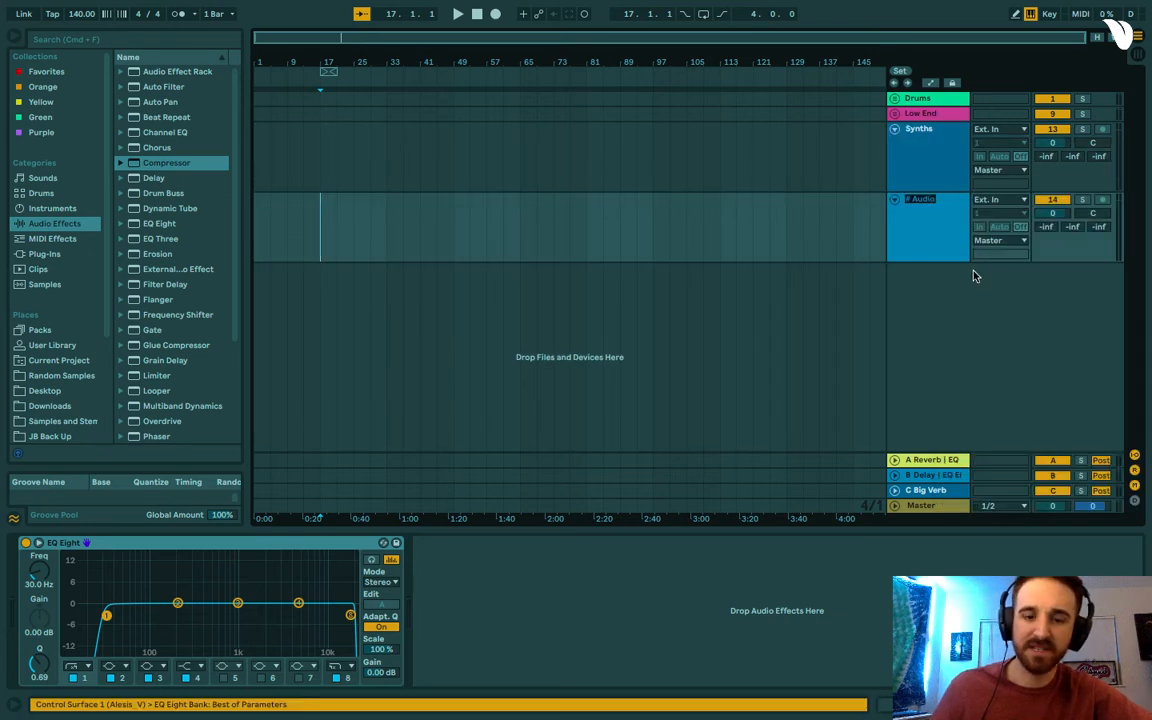
{"action": "type", "text": "S1"}
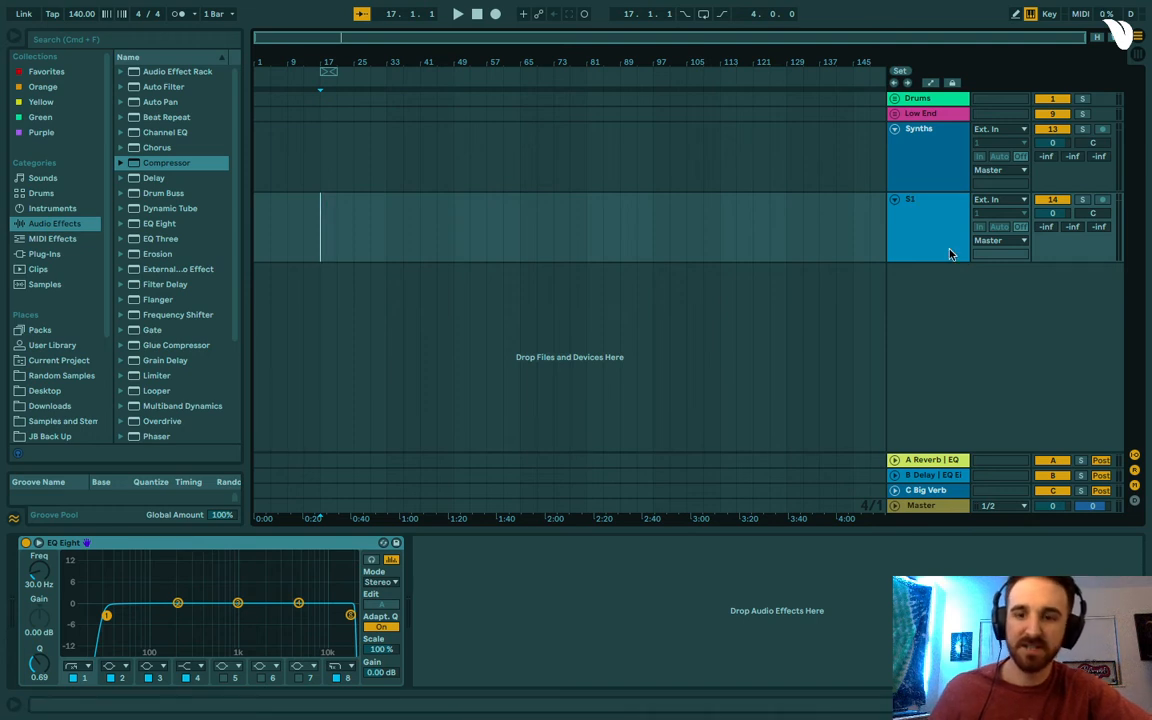
Duplicate the S1 track and rename the copy as S2.
{"action": "left_click", "coordinate": [949, 252]}
{"action": "key", "text": "super+d"}
{"action": "right_click", "coordinate": [949, 292]}
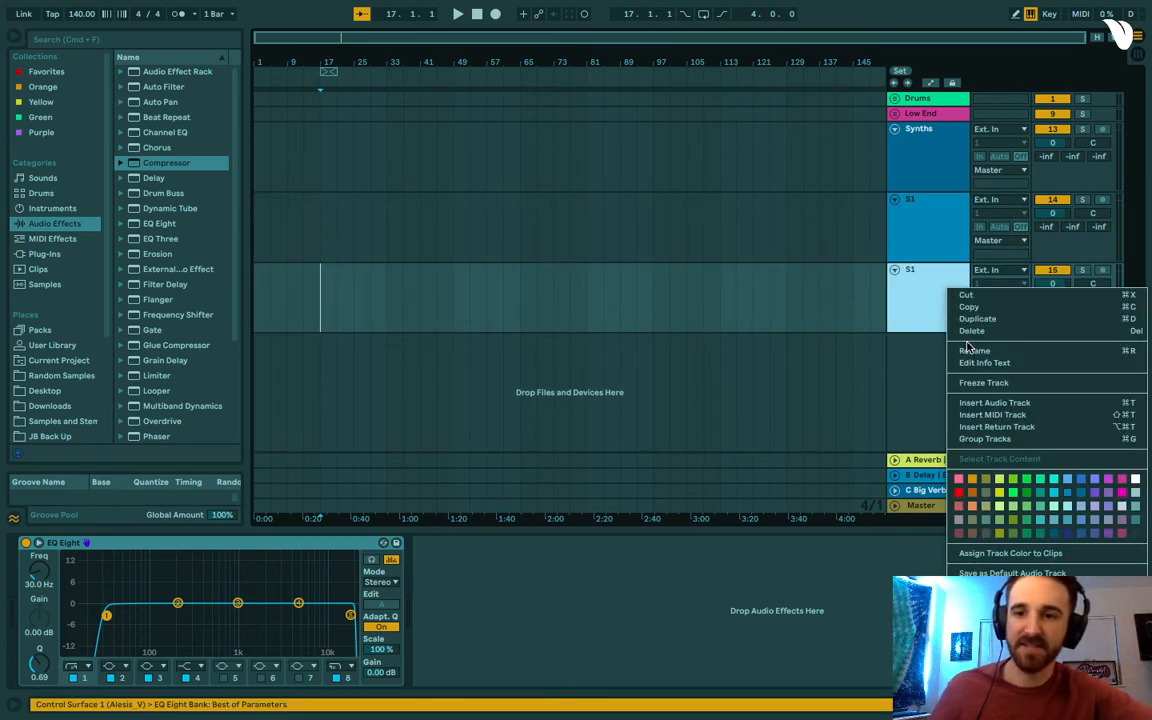
{"action": "left_click", "coordinate": [967, 350]}
{"action": "type", "text": "S2"}
{"action": "key", "text": "Return"}
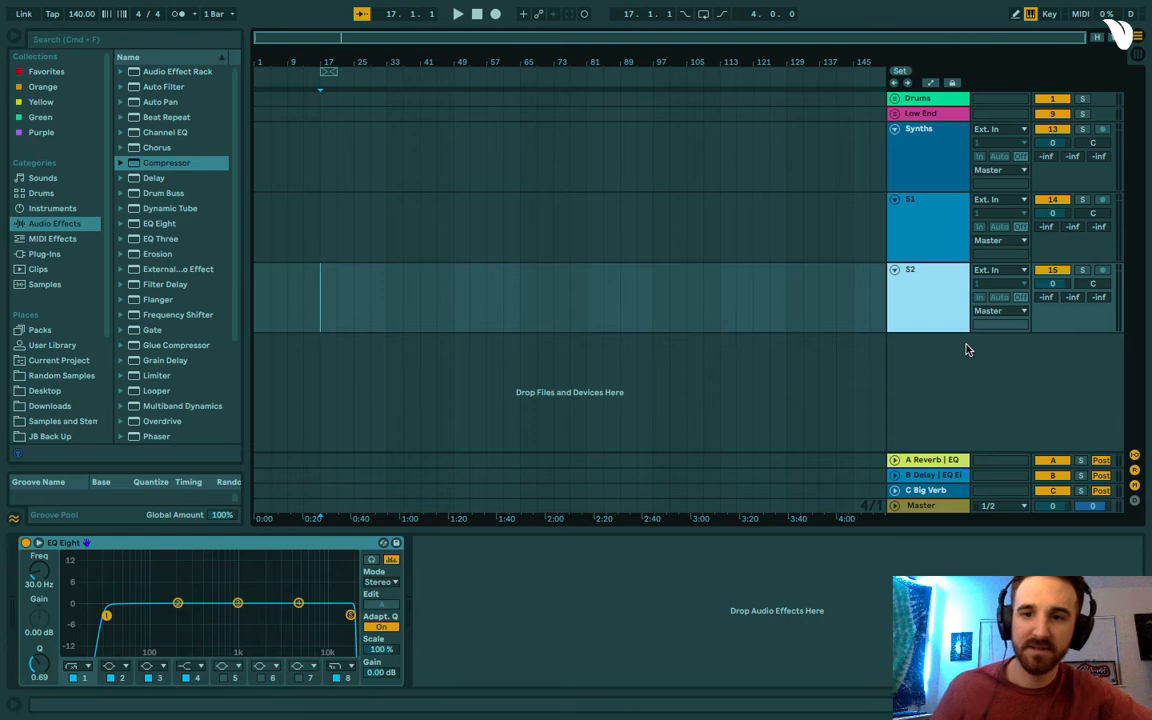
Group the Synths, S1 and S2 tracks and name the group Synths.
{"action": "left_click", "coordinate": [923, 146]}
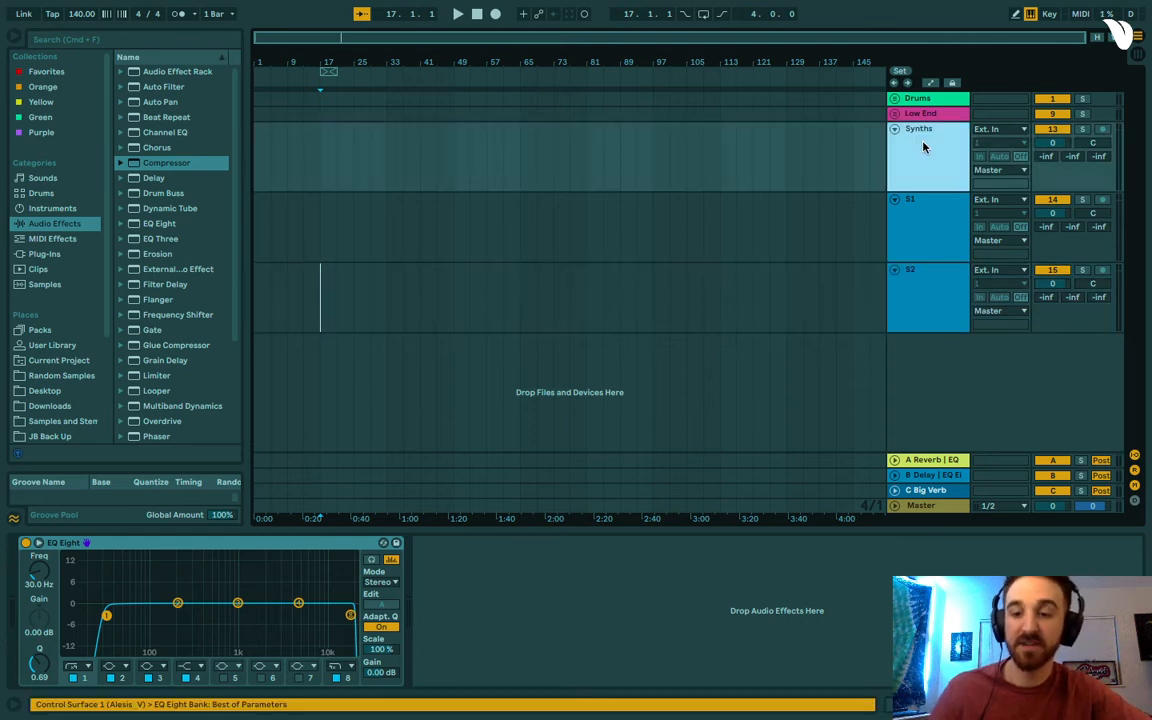
{"action": "left_click", "coordinate": [923, 146]}
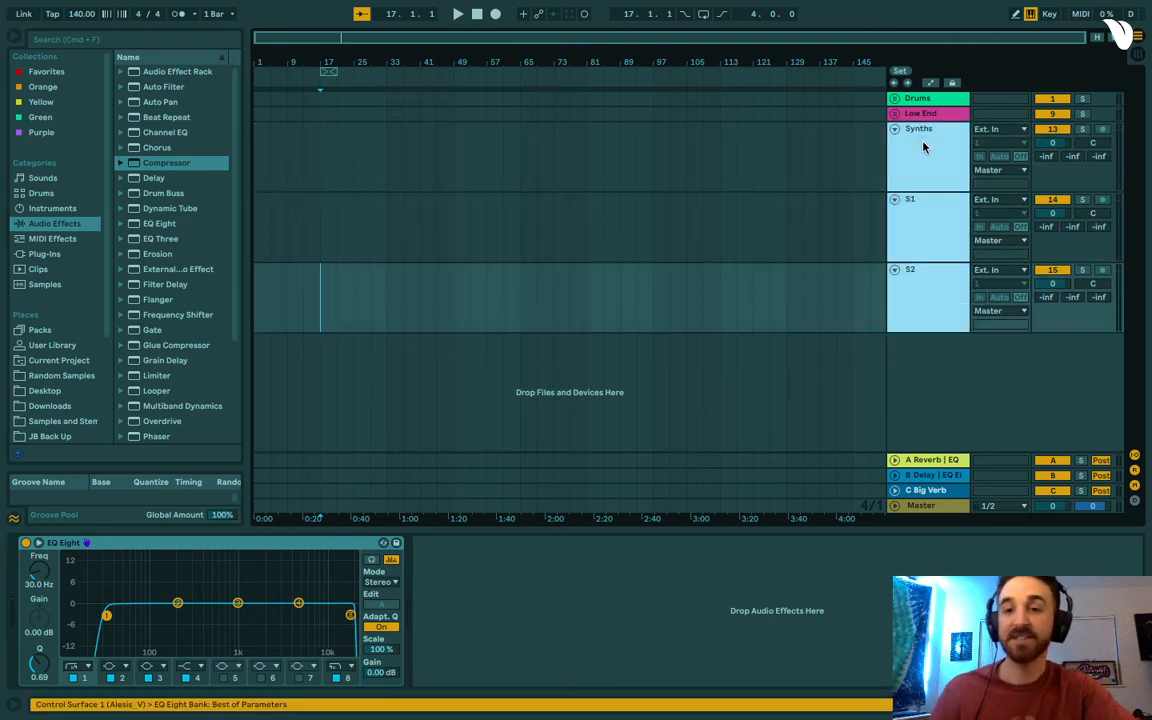
{"action": "key", "text": "ctrl+g"}
{"action": "right_click", "coordinate": [923, 146]}
{"action": "left_click", "coordinate": [955, 208]}
{"action": "key", "text": "BackSpace"}
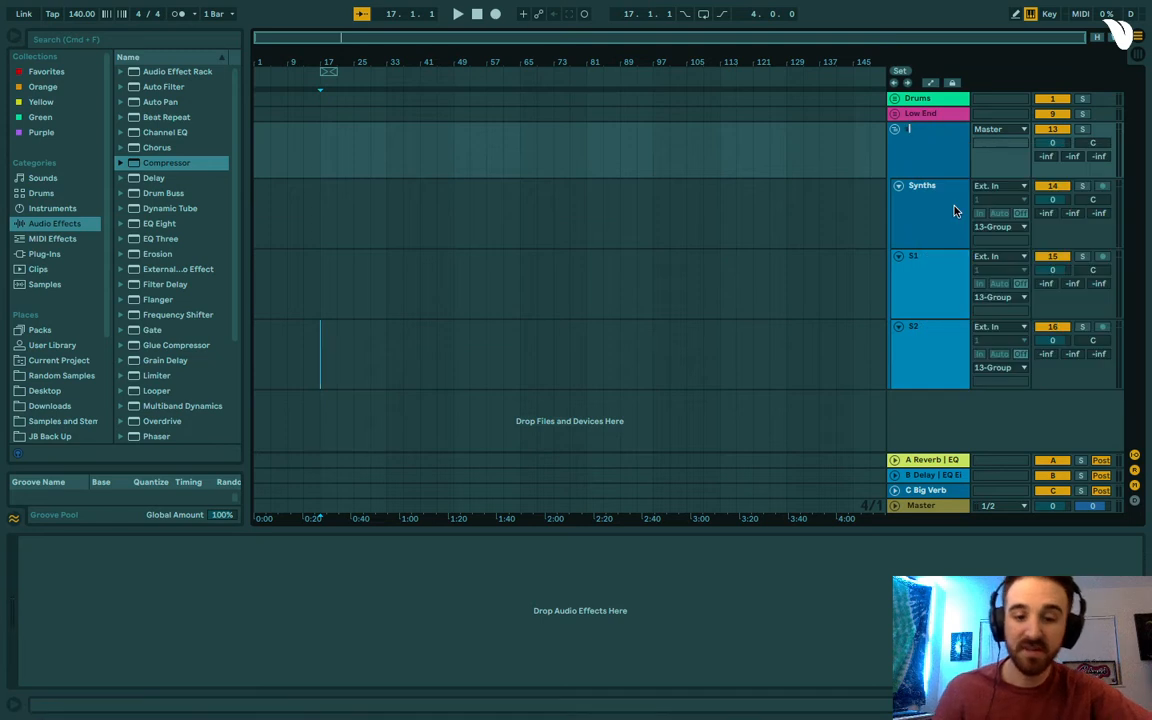
{"action": "type", "text": "Synths"}
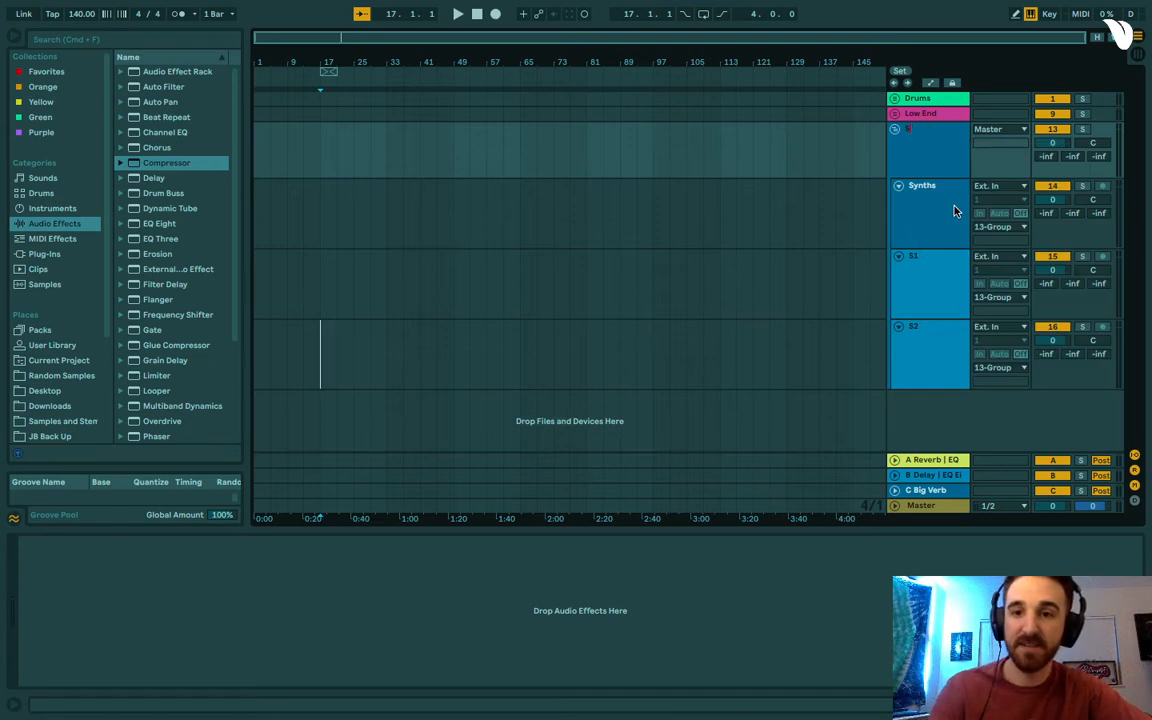
{"action": "key", "text": "Return"}
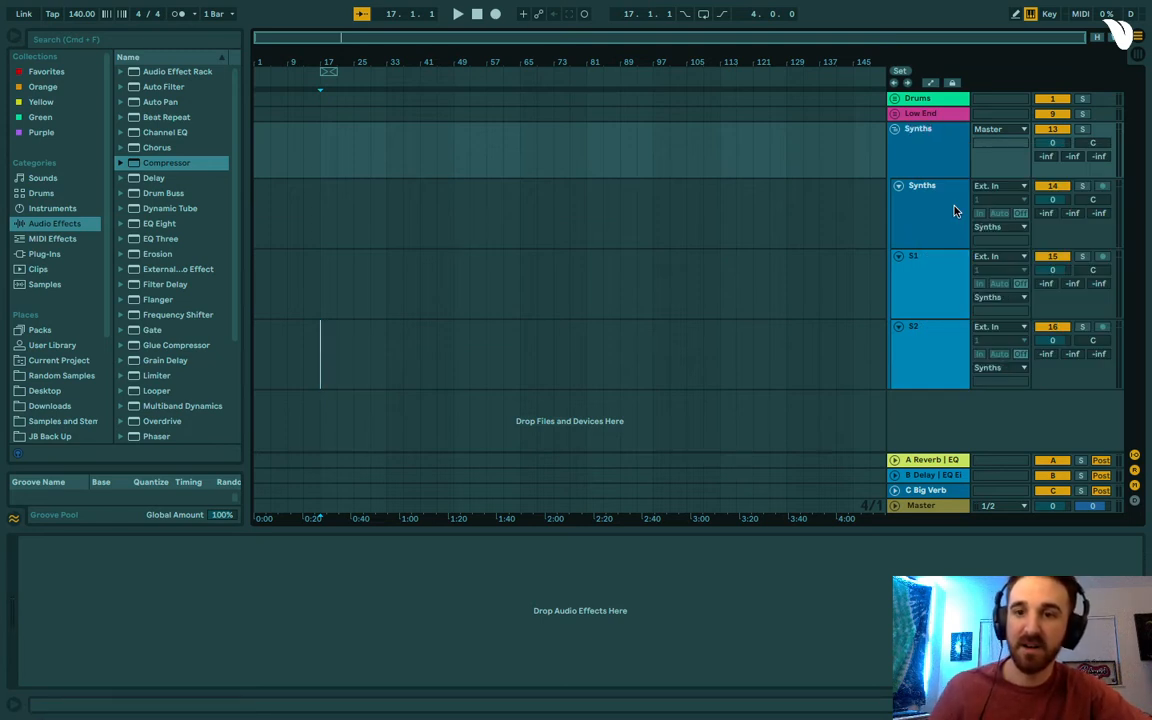
Rename the Synths track inside the Synths group as S3 and move it below S2.
{"action": "right_click", "coordinate": [955, 210]}
{"action": "left_click", "coordinate": [897, 271]}
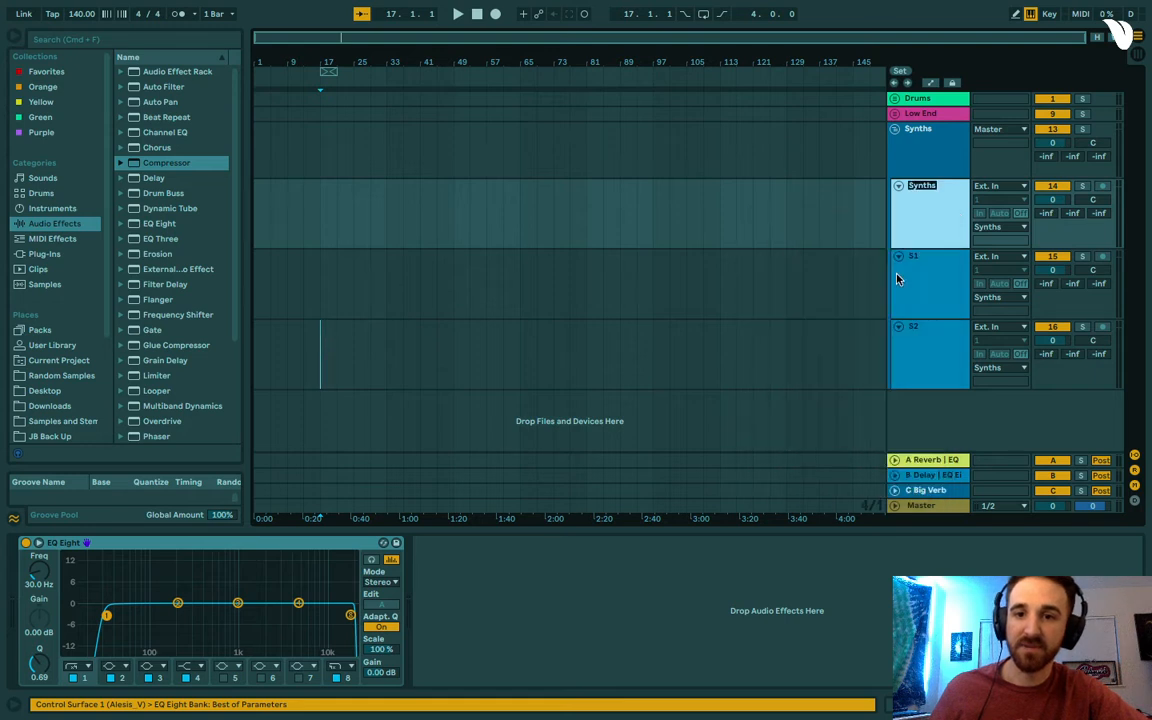
{"action": "type", "text": "S3"}
{"action": "key", "text": "Return"}
{"action": "left_click_drag", "start_coordinate": [922, 214], "coordinate": [962, 336]}
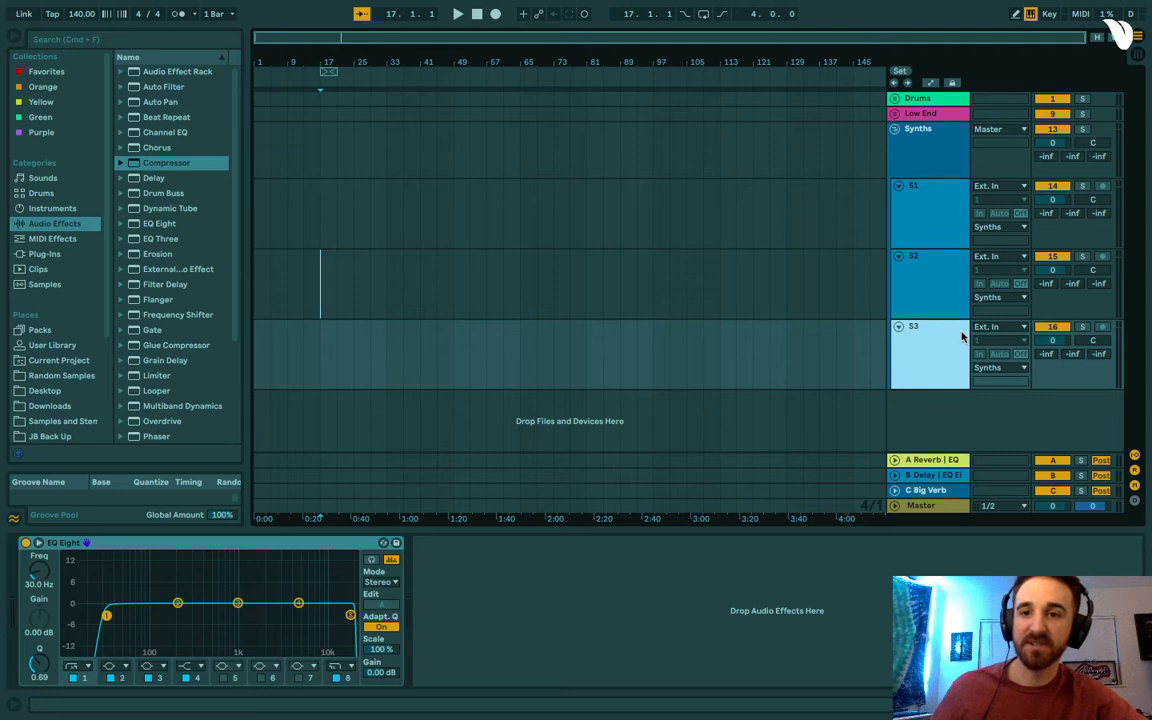
Collapse the Synths group, and group Bass Mids and Mid Fills inside the expanded Low End group.
{"action": "left_click", "coordinate": [832, 137]}
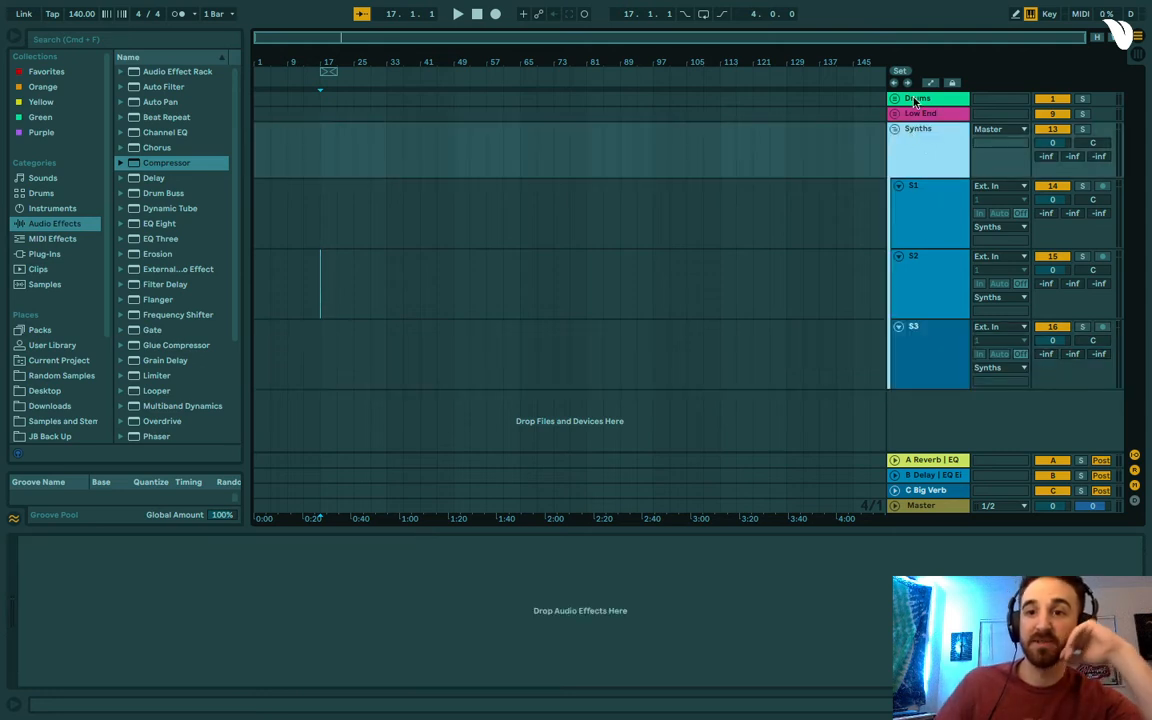
{"action": "left_click", "coordinate": [920, 98]}
{"action": "left_click", "coordinate": [895, 129]}
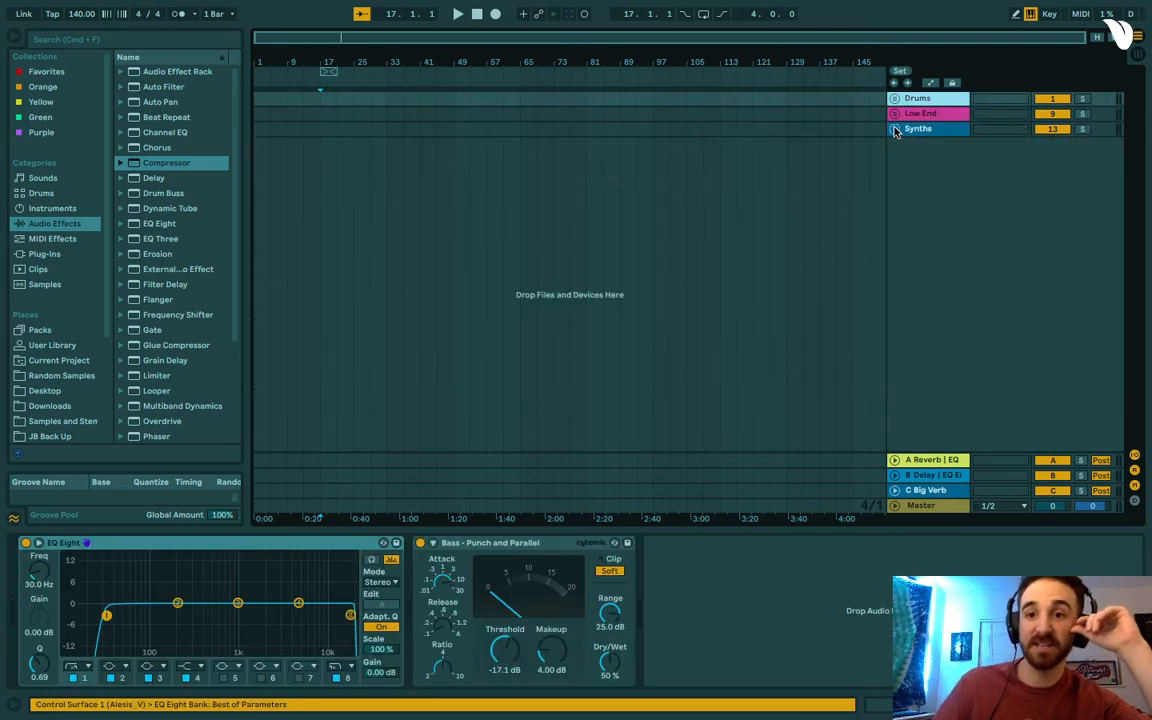
{"action": "left_click", "coordinate": [895, 114]}
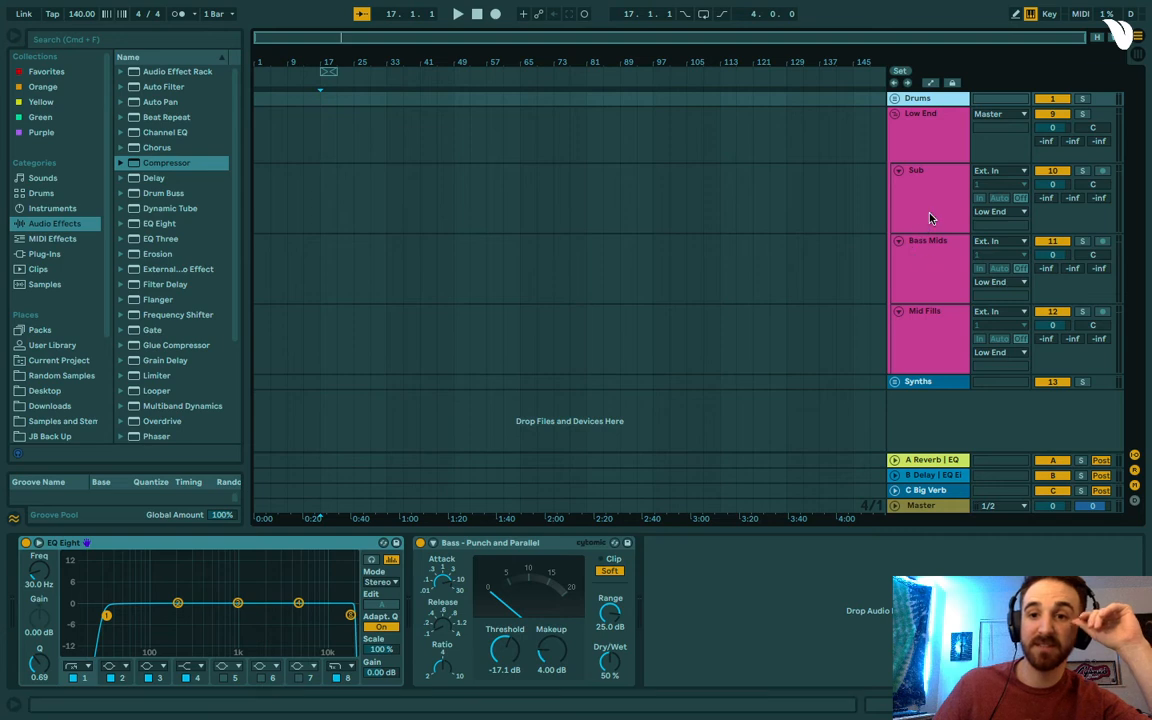
{"action": "left_click", "coordinate": [938, 268]}
{"action": "key", "text": "shift+Down"}
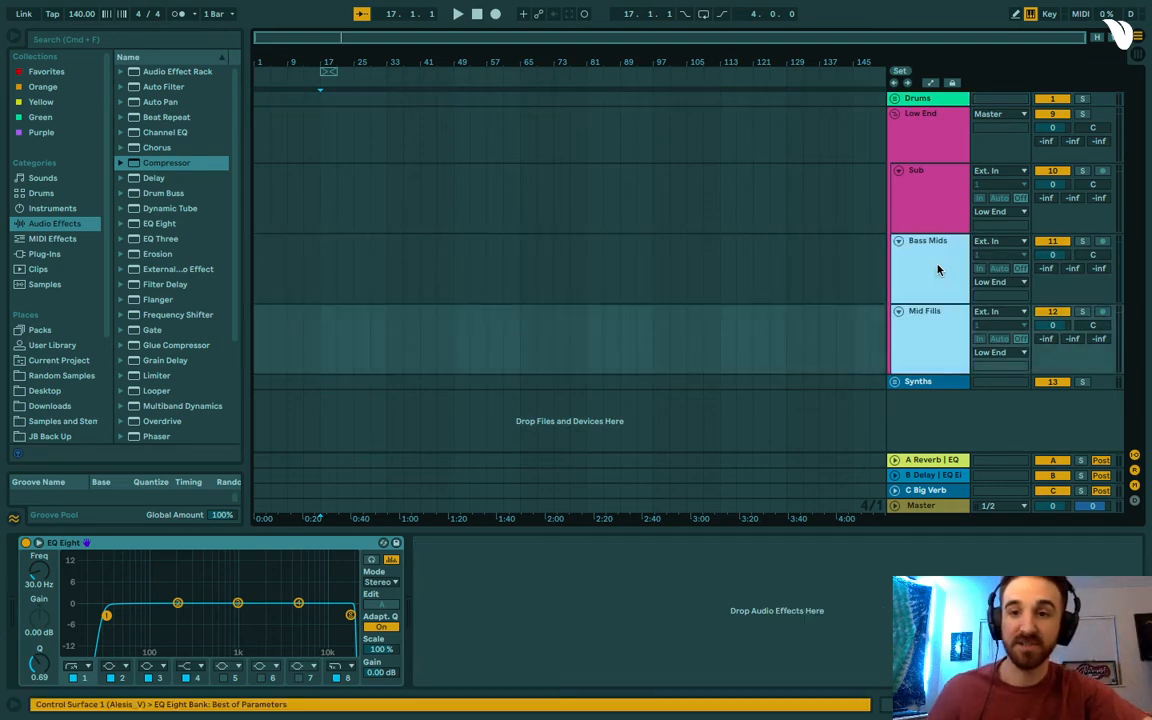
{"action": "key", "text": "ctrl+g"}
Rename the group holding Bass Mids and Mid Fills as mIDS.
{"action": "right_click", "coordinate": [939, 265]}
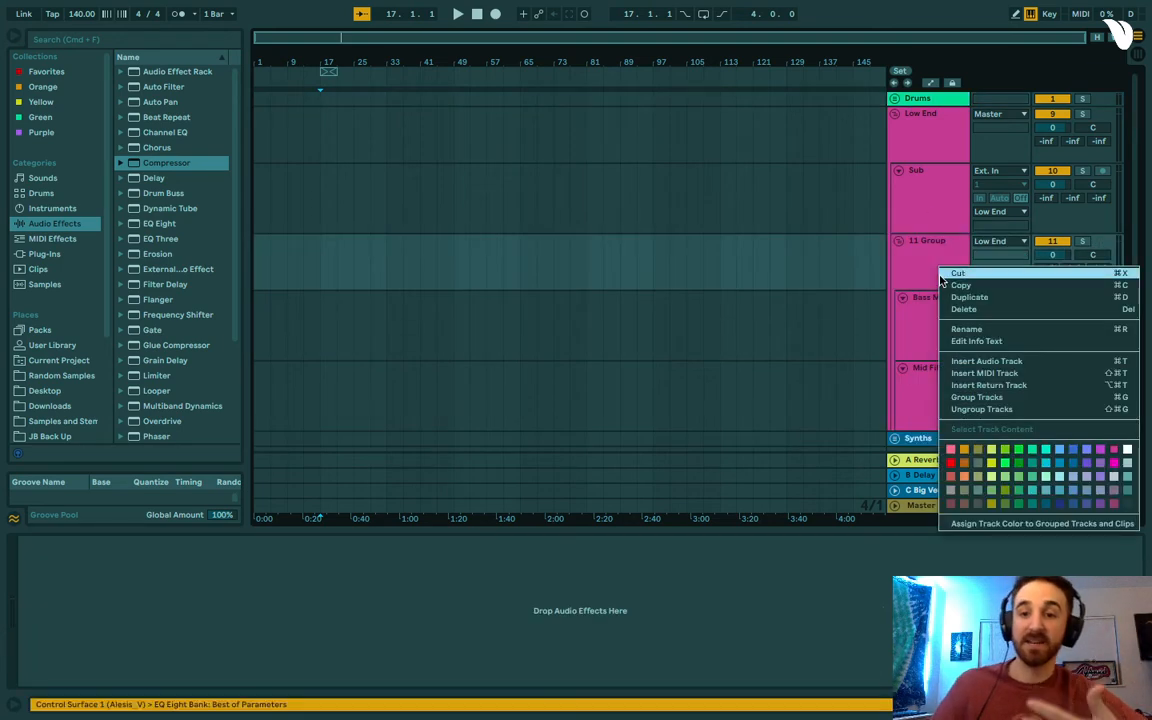
{"action": "left_click", "coordinate": [966, 331]}
{"action": "type", "text": "mIDS"}
{"action": "key", "text": "Return"}
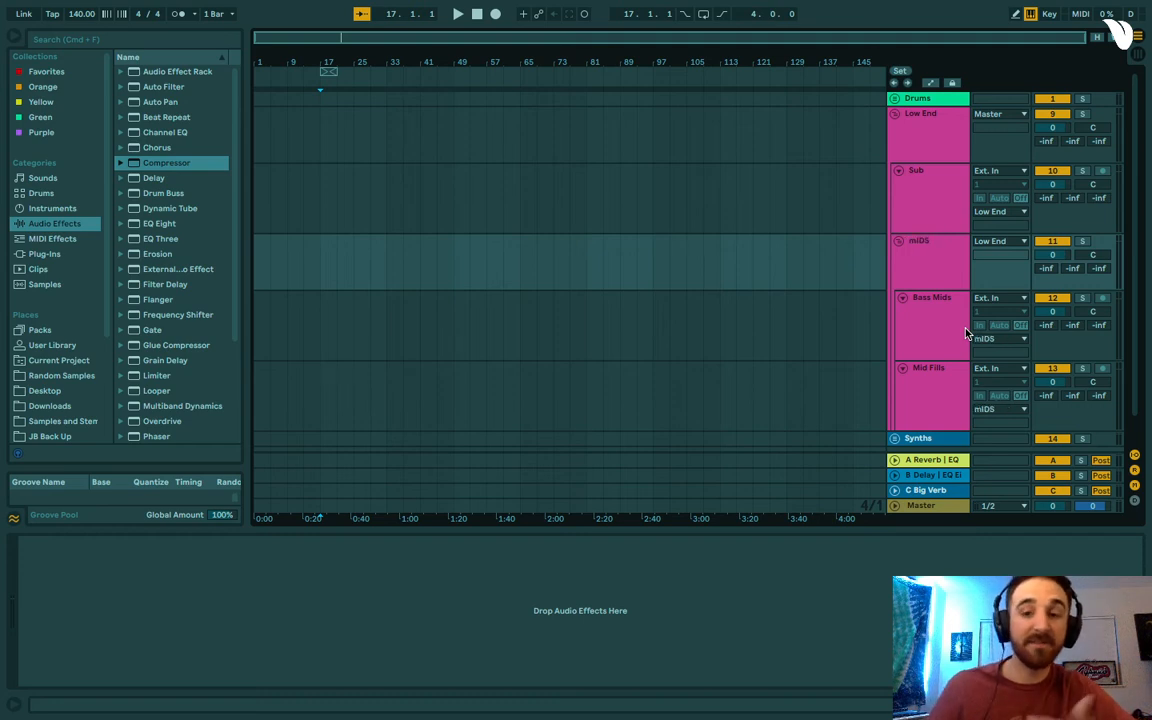
Correct the name of the group holding Bass Mids and Mid Fills to Mids.
{"action": "right_click", "coordinate": [942, 231]}
{"action": "left_click", "coordinate": [962, 301]}
{"action": "type", "text": "mid"}
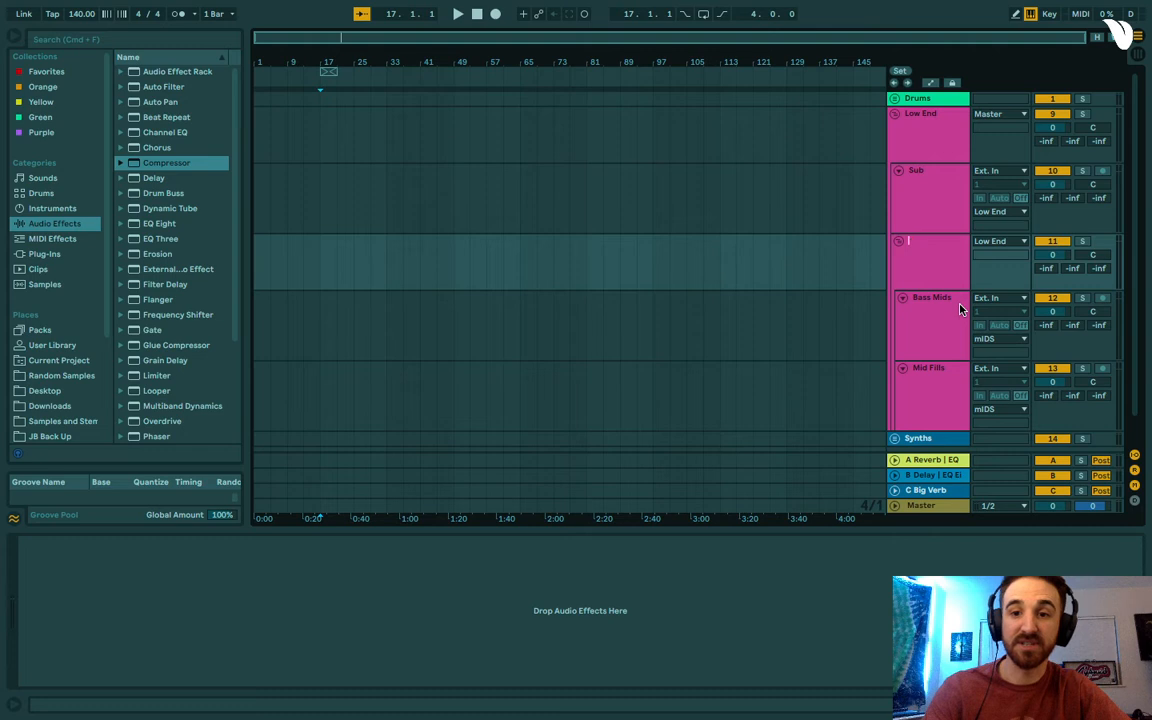
{"action": "type", "text": "s"}
{"action": "key", "text": "Return"}
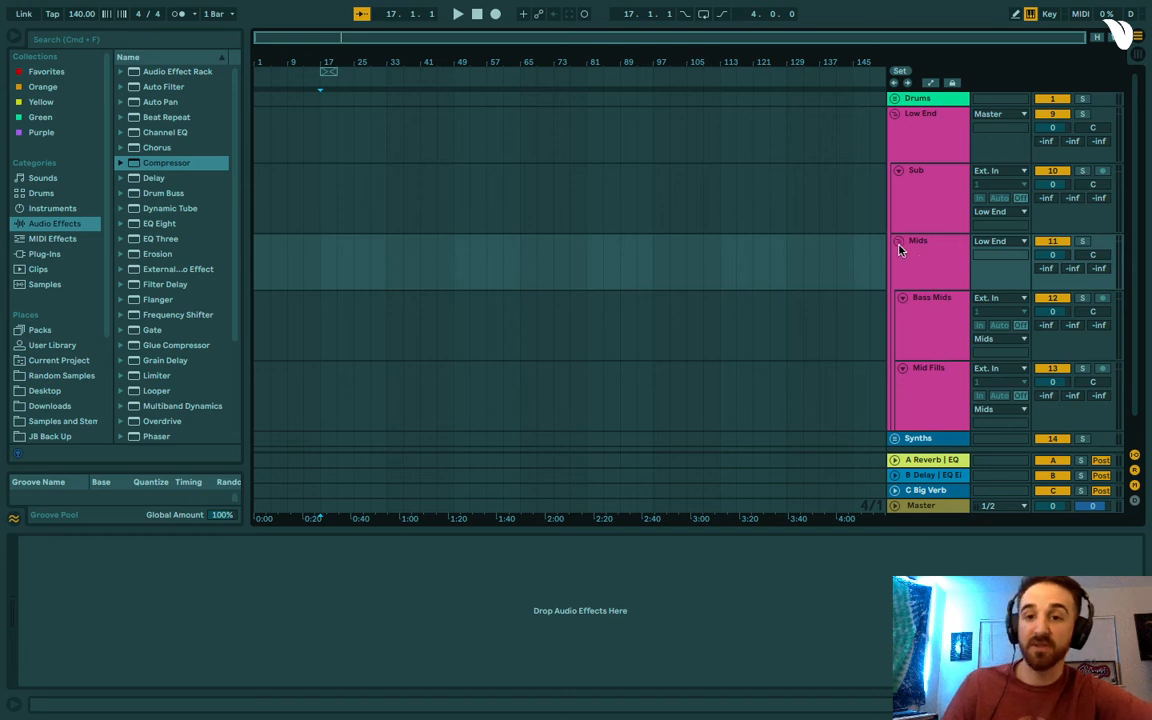
Color the Mids group and its Bass Mids and Mid Fills tracks bright green.
{"action": "right_click", "coordinate": [920, 260]}
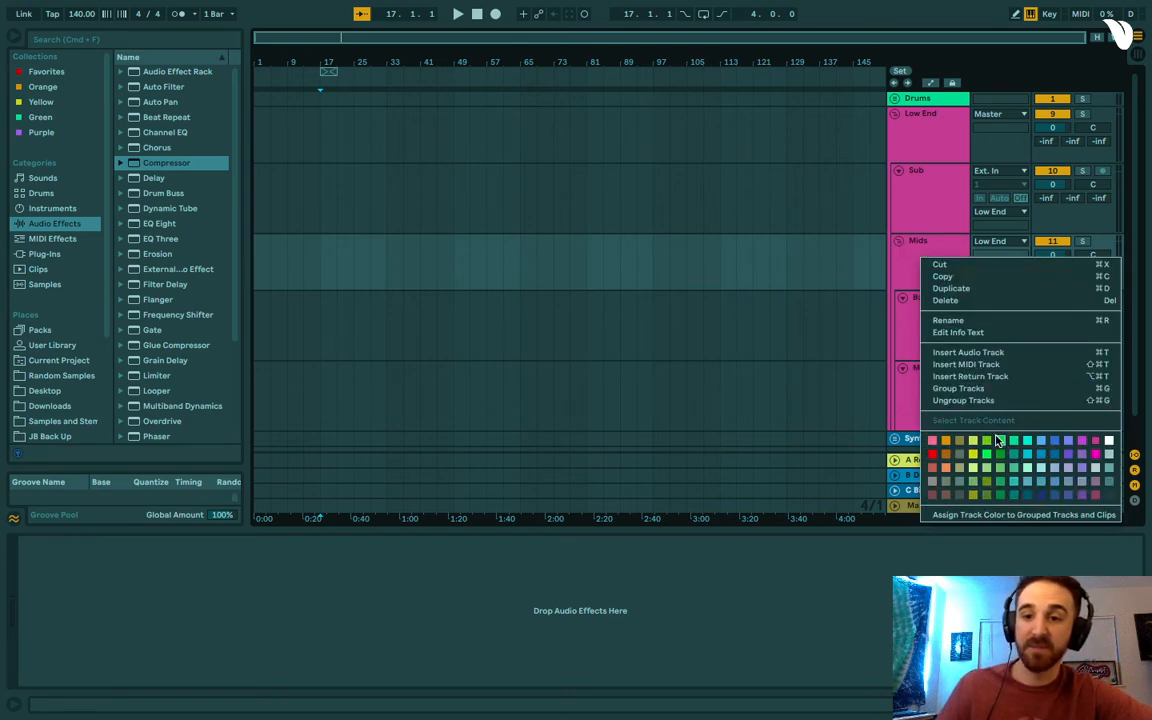
{"action": "left_click", "coordinate": [997, 441]}
{"action": "right_click", "coordinate": [946, 342]}
{"action": "left_click", "coordinate": [1012, 526]}
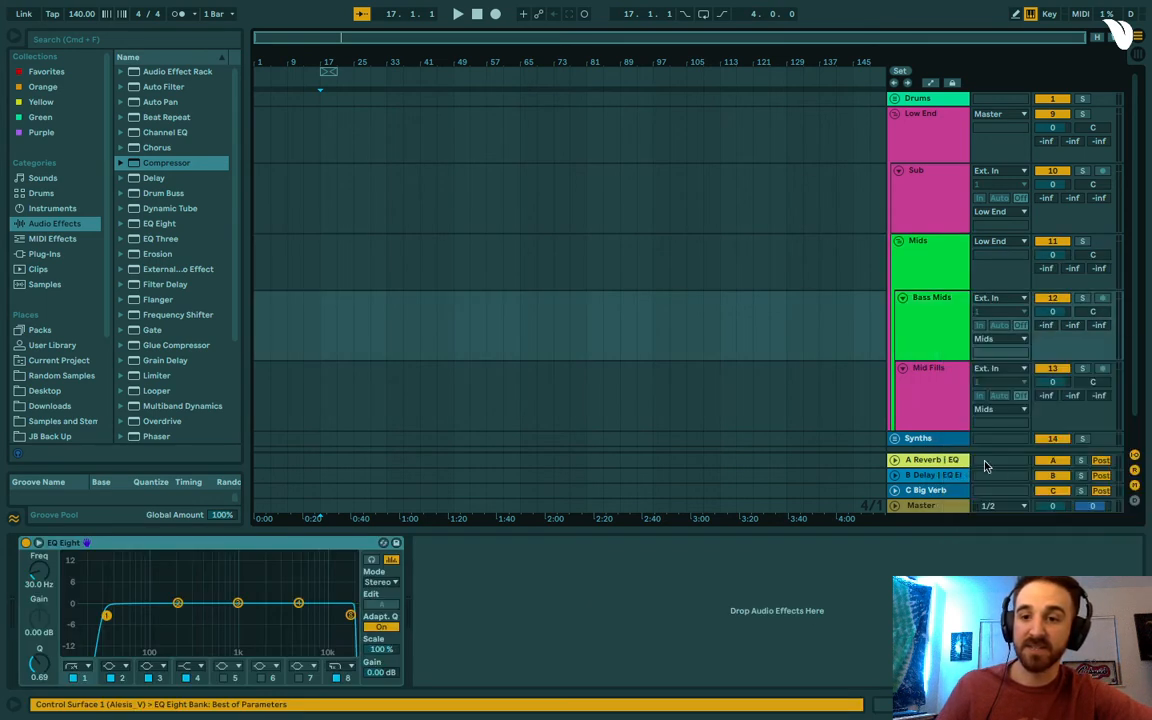
{"action": "right_click", "coordinate": [951, 411]}
{"action": "left_click", "coordinate": [828, 608]}
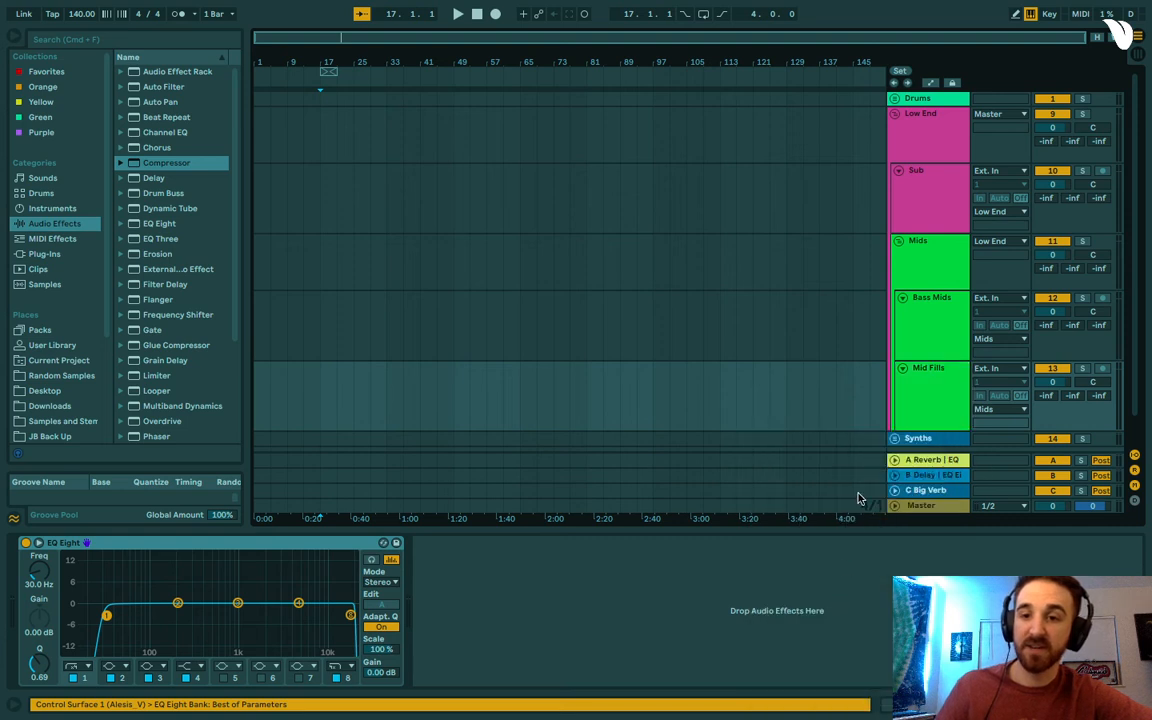
Collapse the Mids group and select the Low End group.
{"action": "left_click", "coordinate": [898, 241]}
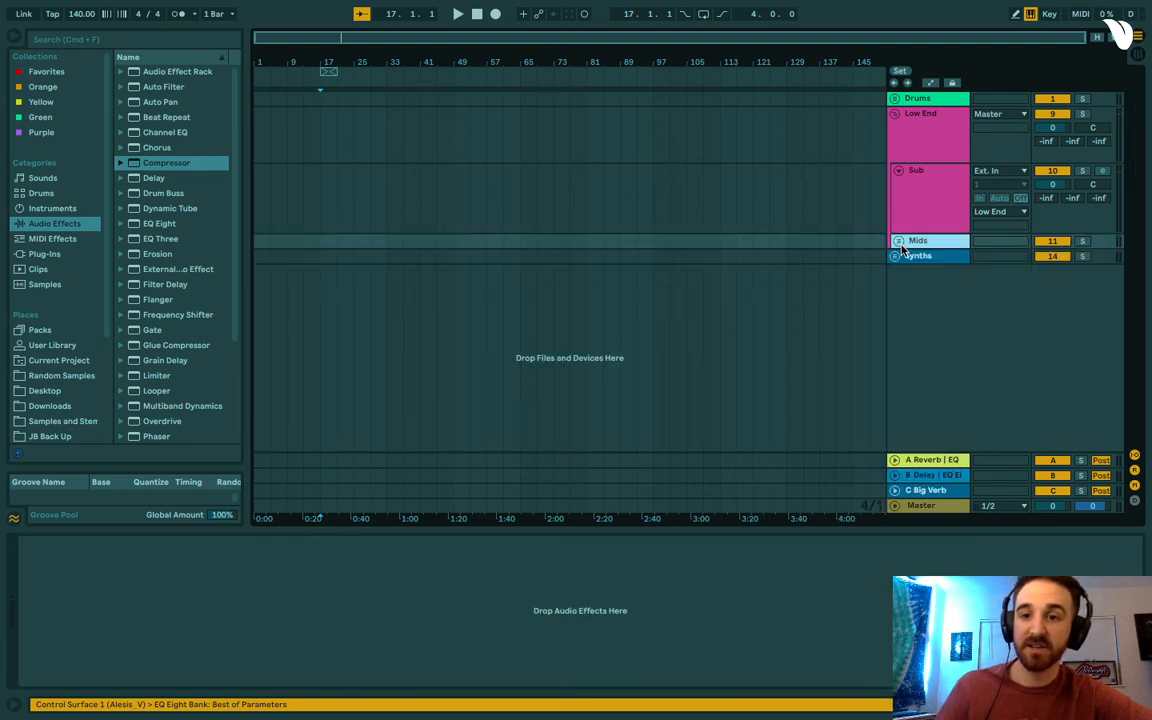
{"action": "left_click", "coordinate": [894, 115]}
{"action": "left_click", "coordinate": [893, 118]}
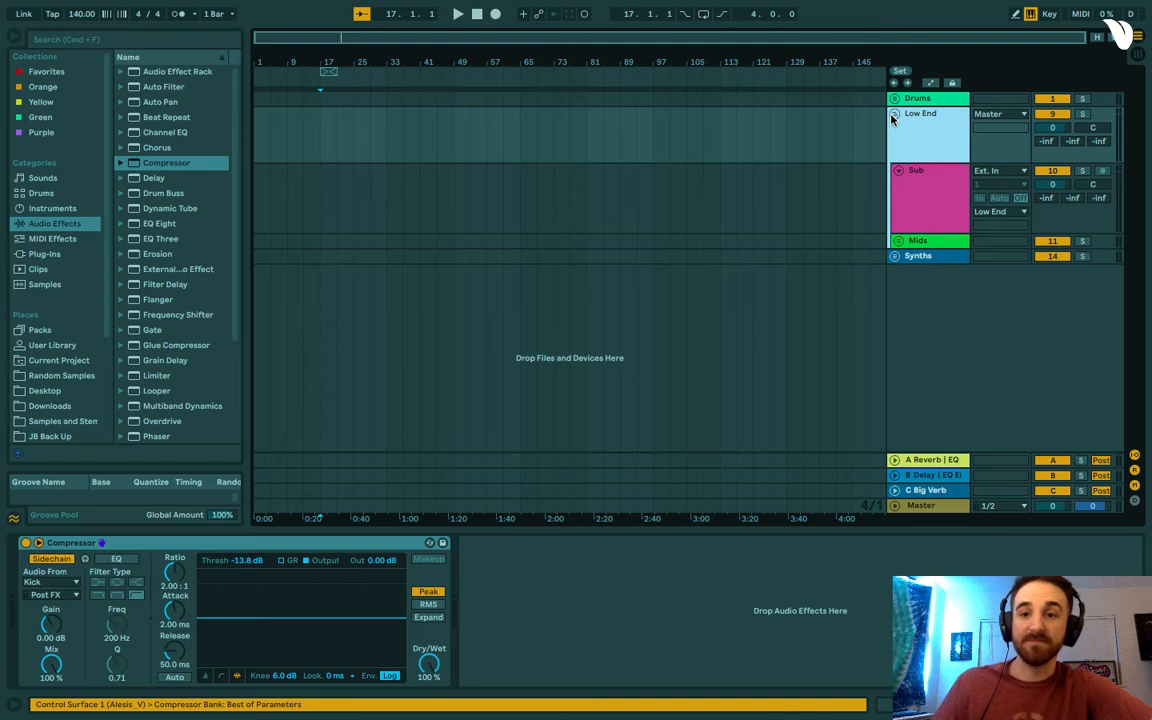
Insert an audio track below the Synths group and collapse the Low End group.
{"action": "right_click", "coordinate": [933, 305]}
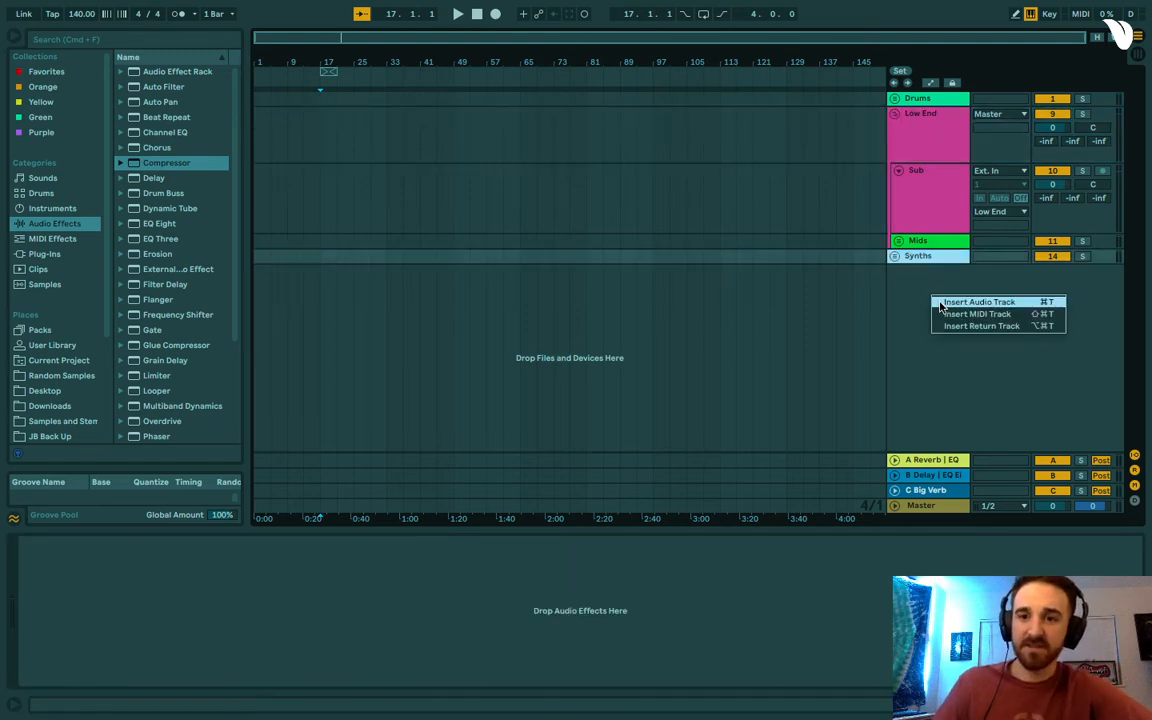
{"action": "left_click", "coordinate": [940, 305]}
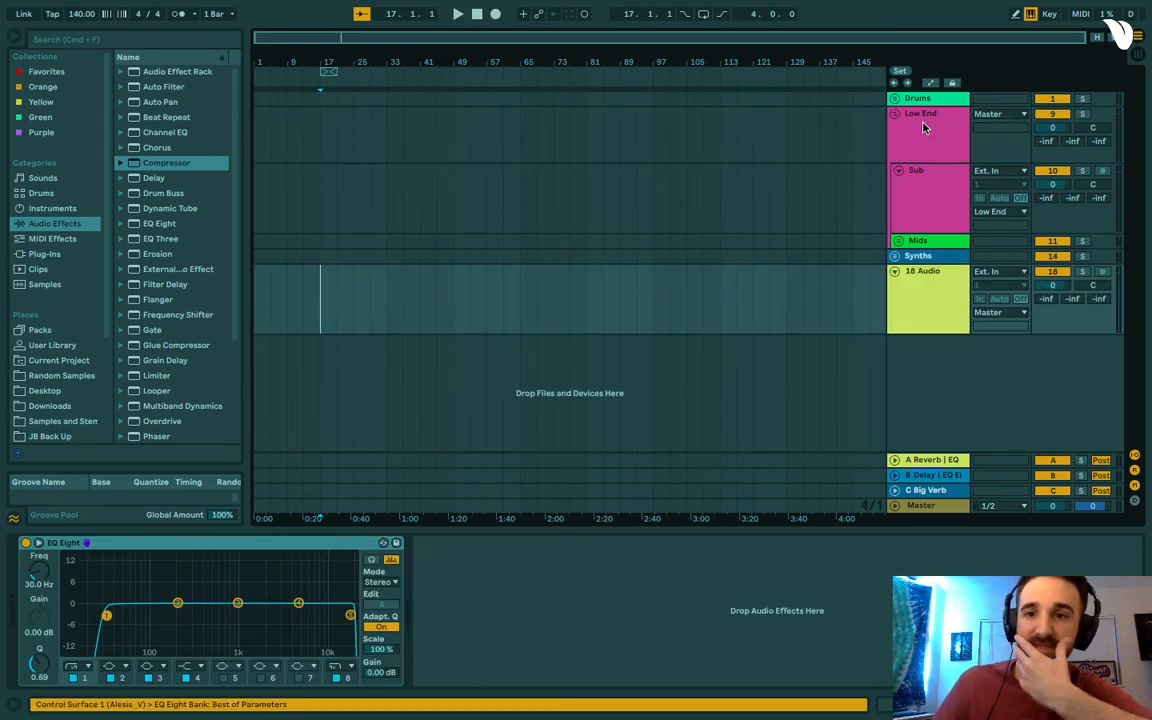
{"action": "left_click", "coordinate": [895, 116]}
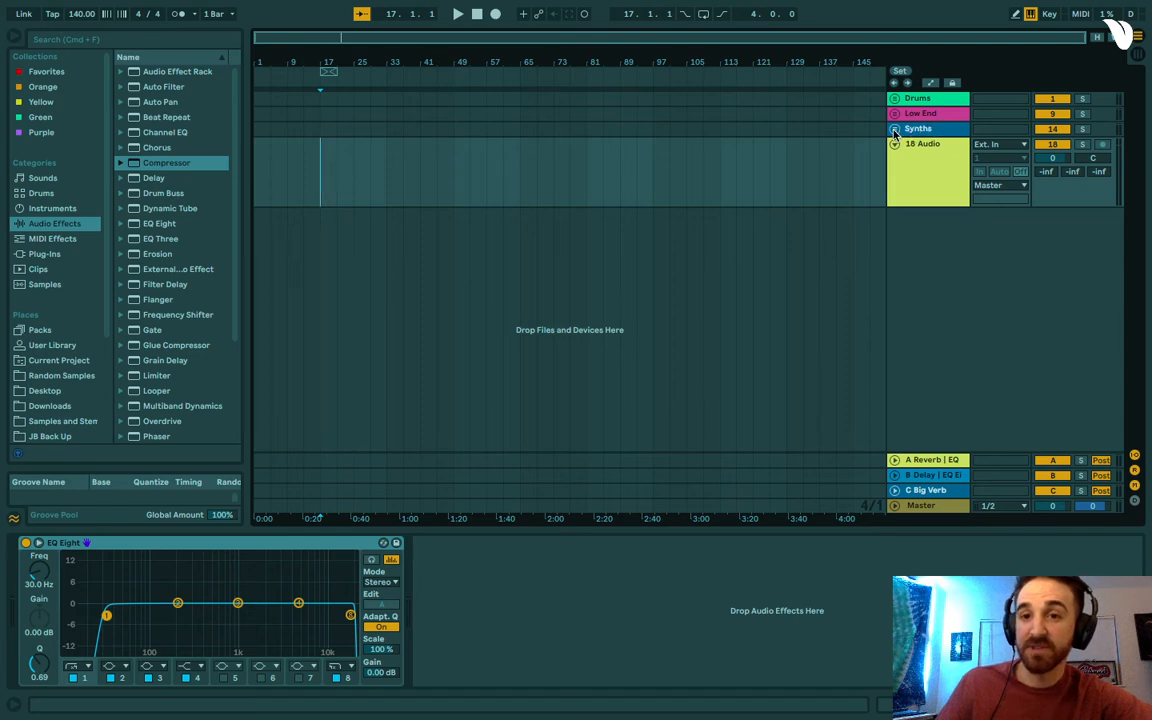
Expand the Synths and Low End groups and move the Mids group out of Low End into Synths.
{"action": "left_click", "coordinate": [895, 128]}
{"action": "left_click", "coordinate": [935, 207]}
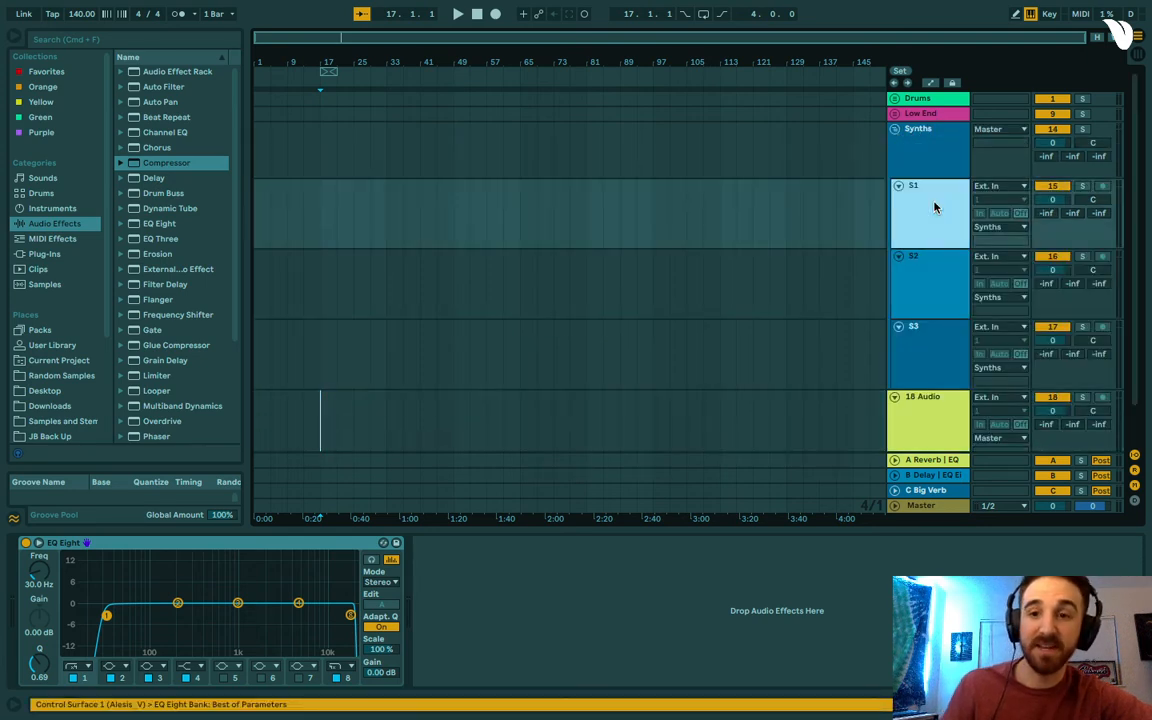
{"action": "key", "text": "Down"}
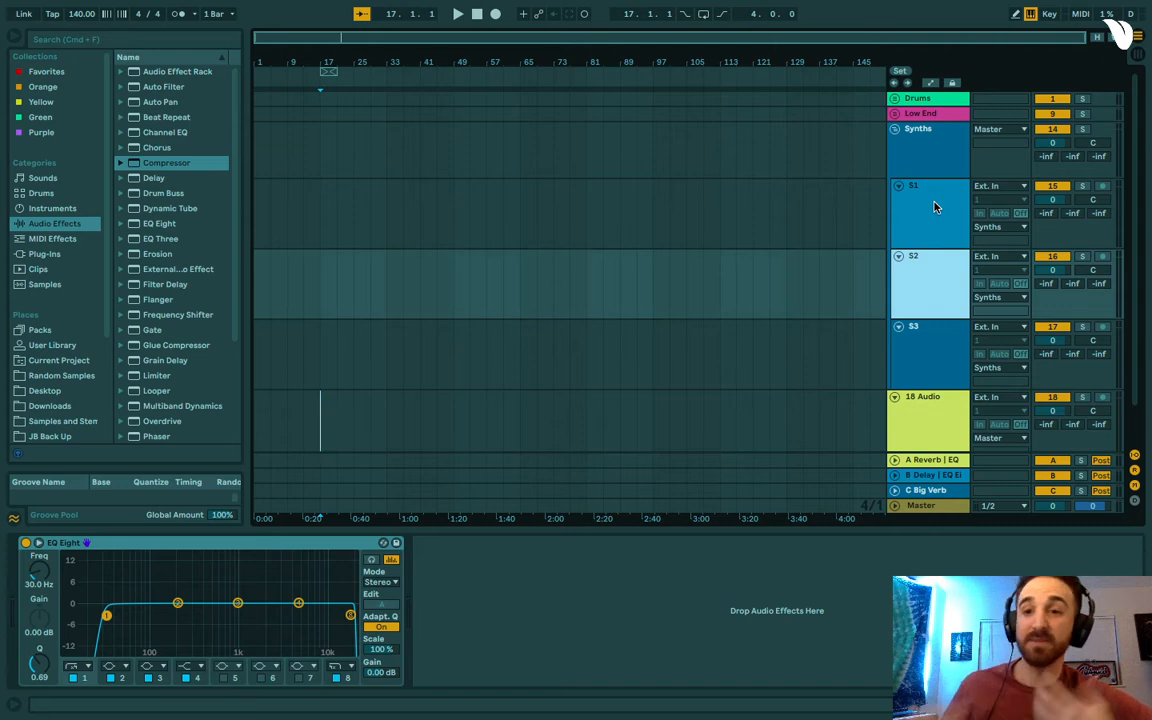
{"action": "left_click", "coordinate": [894, 114]}
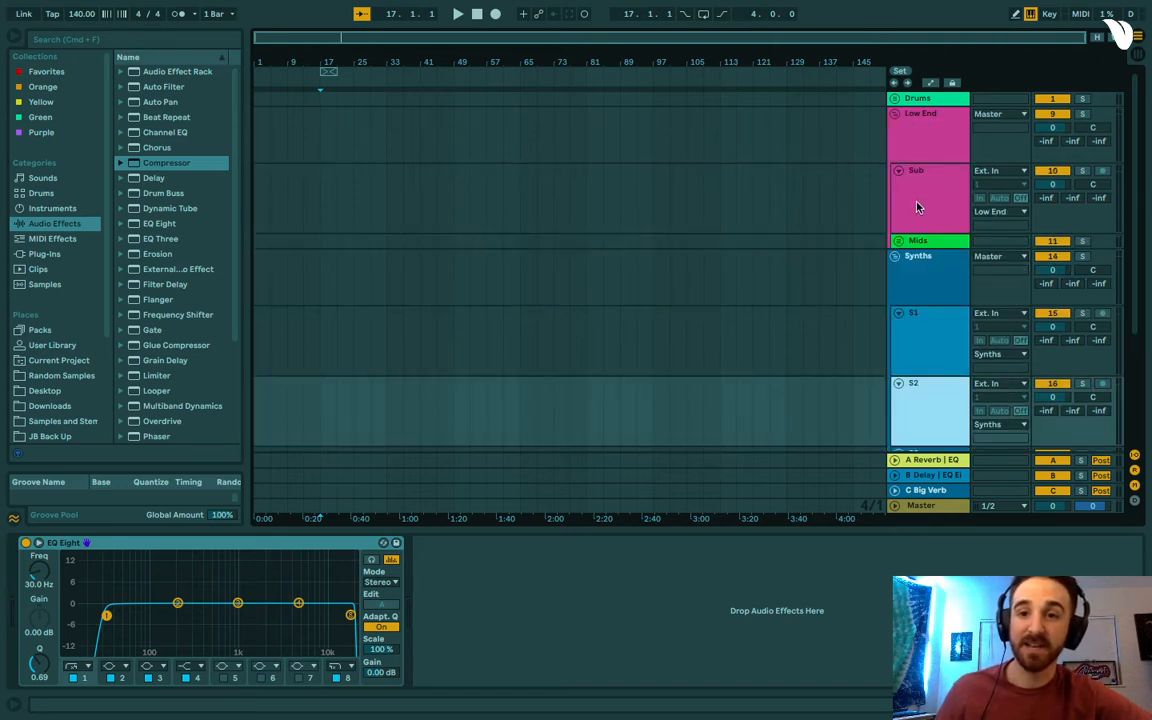
{"action": "left_click_drag", "start_coordinate": [926, 243], "coordinate": [941, 296]}
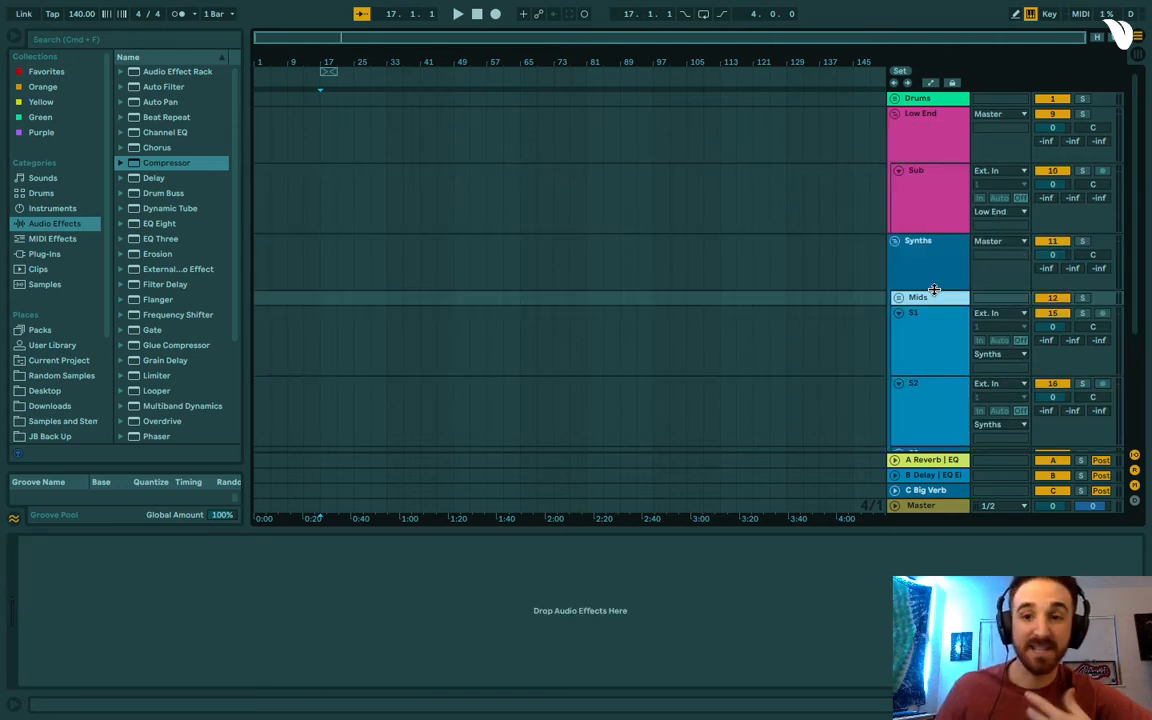
Add an EQ Eight with a 150 Hz low cut to the Synths group.
{"action": "left_click", "coordinate": [905, 253]}
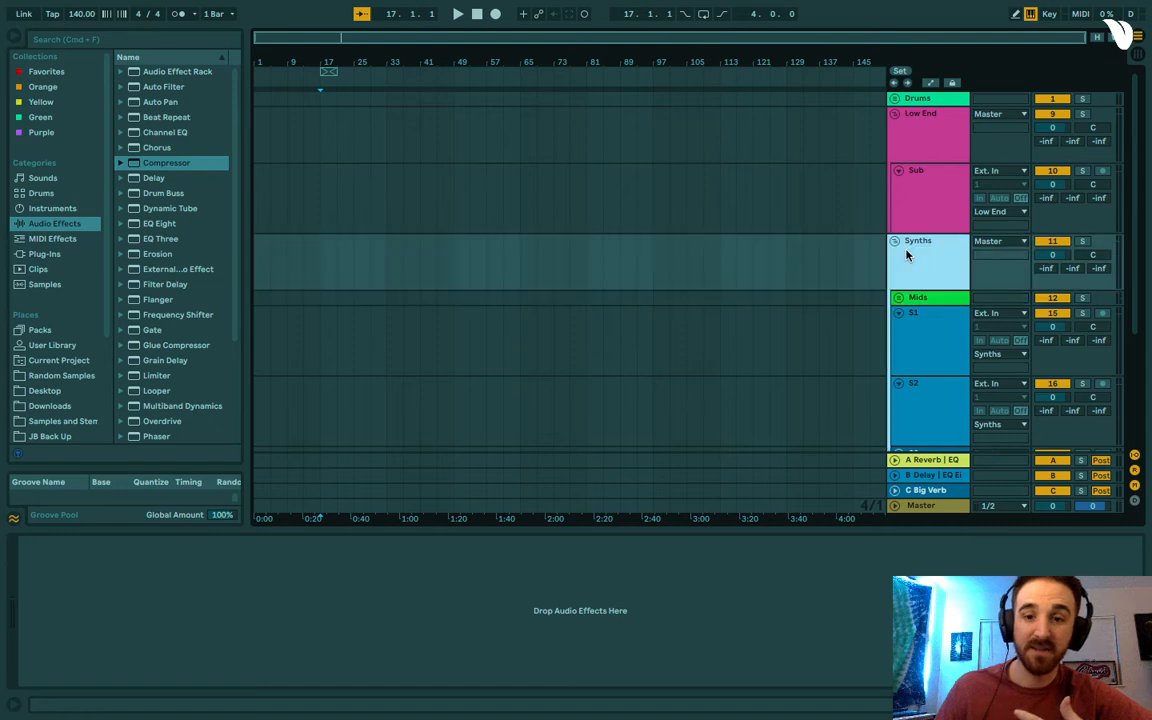
{"action": "left_click", "coordinate": [190, 224]}
{"action": "left_click_drag", "start_coordinate": [193, 229], "coordinate": [907, 257]}
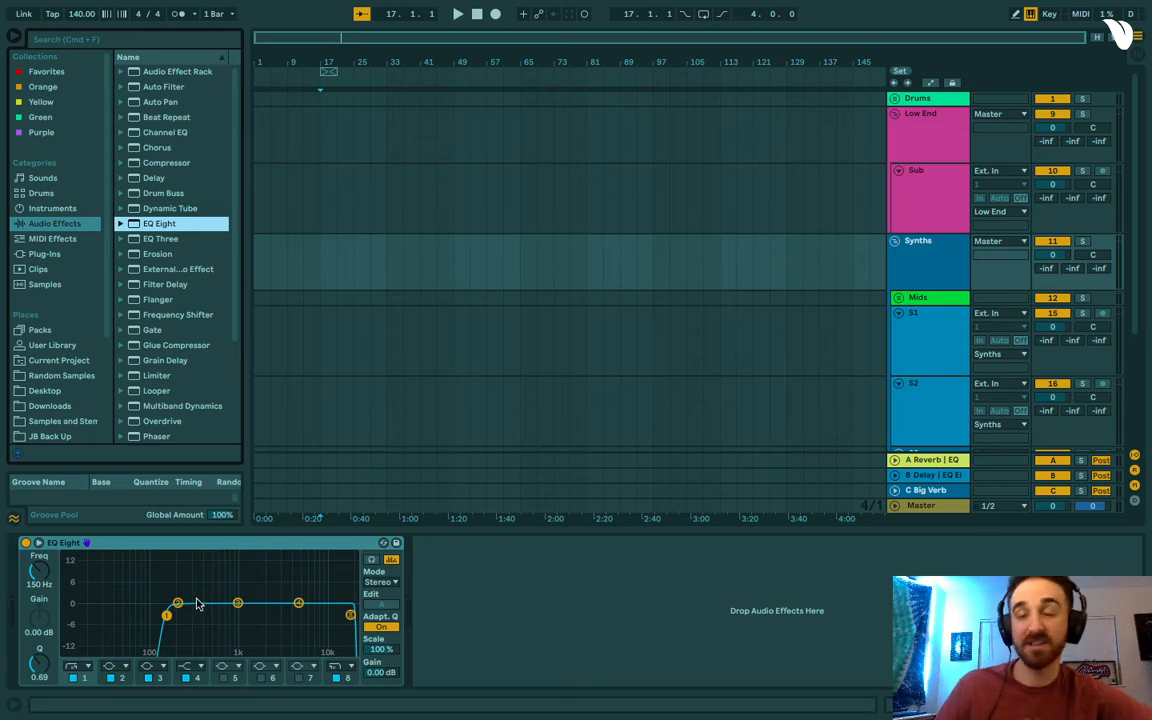
Search all browser results for impact and place the VDUB2 sample ending in 71.wav at bar 1 of the Sub track.
{"action": "left_click", "coordinate": [918, 192]}
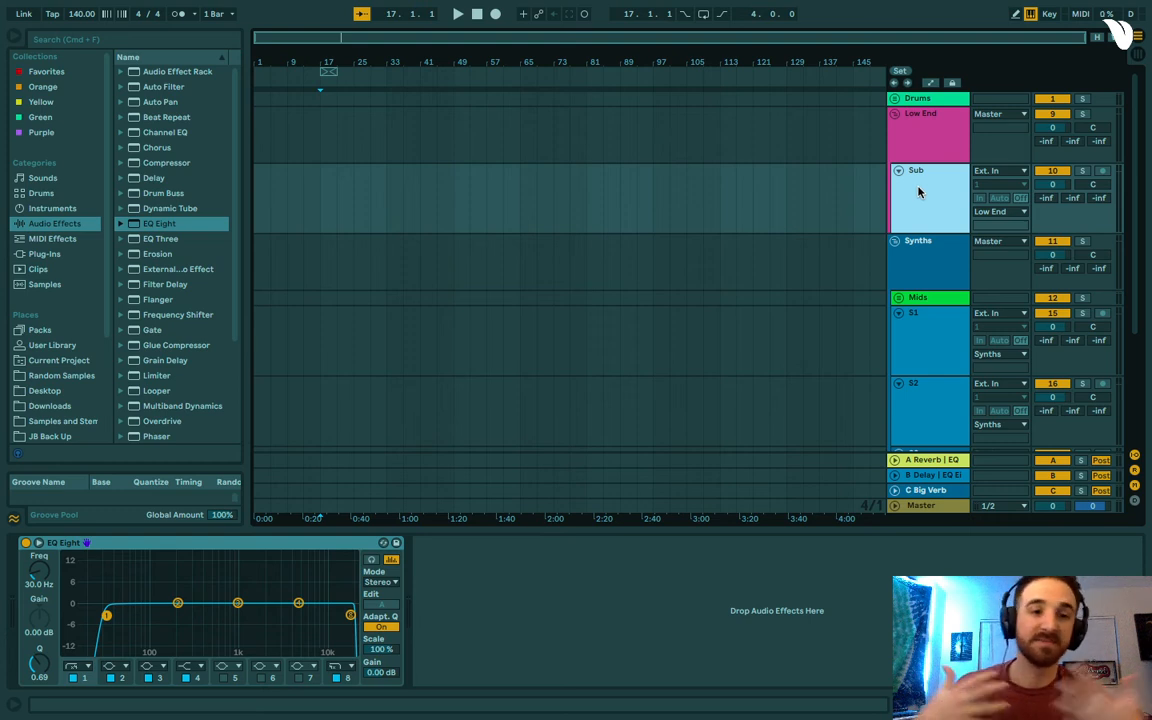
{"action": "left_click", "coordinate": [197, 42]}
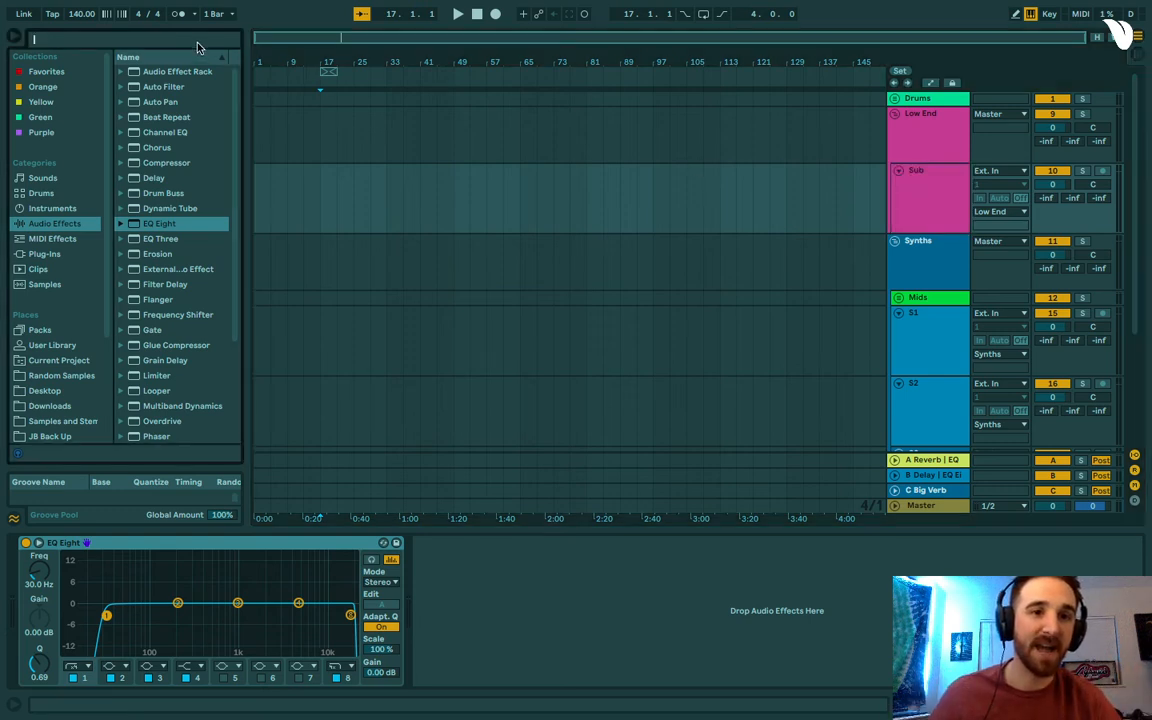
{"action": "type", "text": "imapc"}
{"action": "key", "text": "BackSpace"}
{"action": "key", "text": "BackSpace"}
{"action": "key", "text": "BackSpace"}
{"action": "type", "text": "pact"}
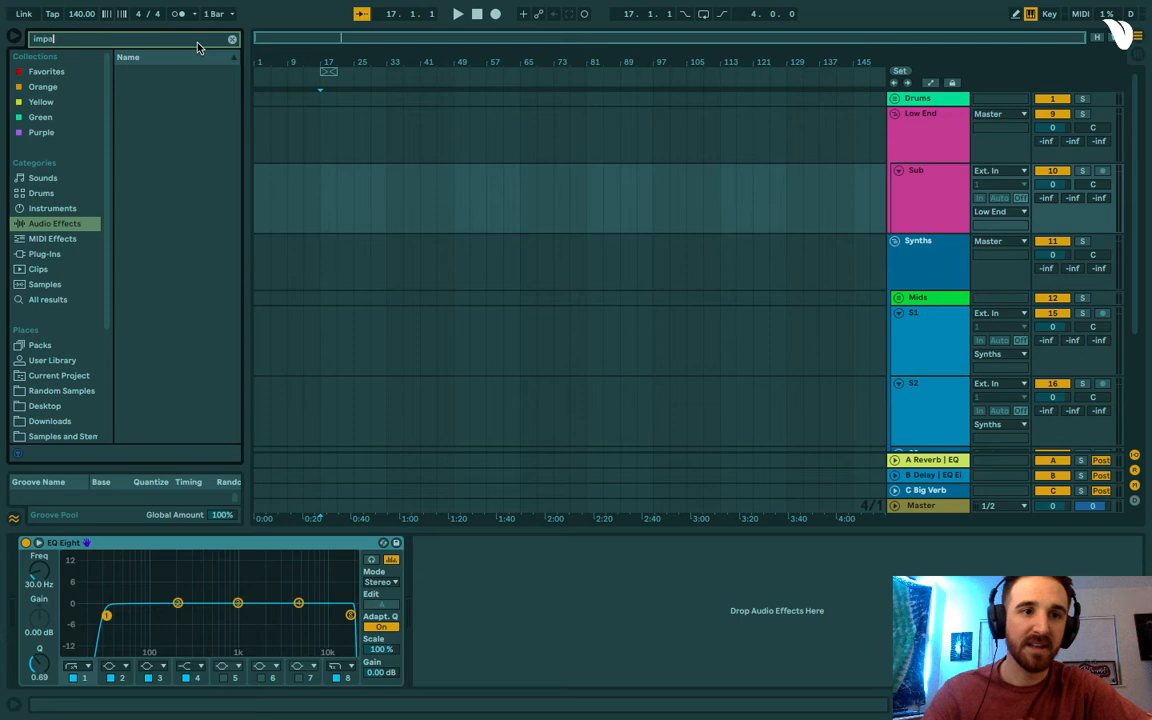
{"action": "left_click", "coordinate": [55, 302]}
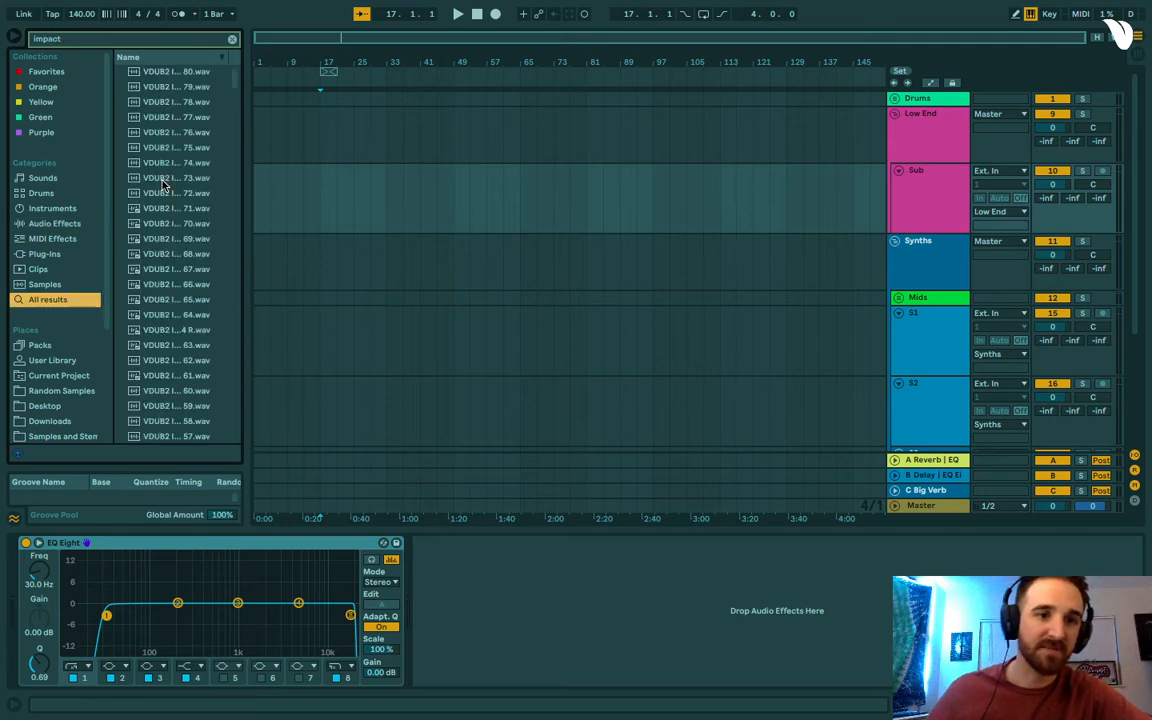
{"action": "left_click", "coordinate": [170, 208]}
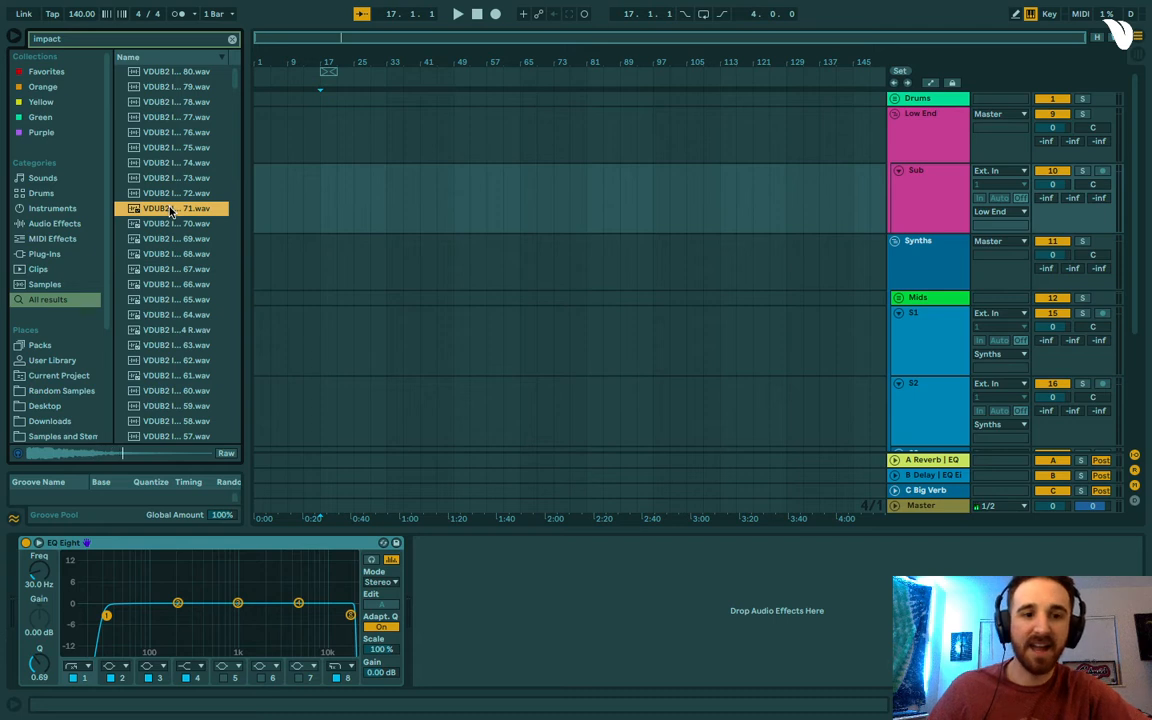
{"action": "left_click_drag", "start_coordinate": [170, 208], "coordinate": [263, 220]}
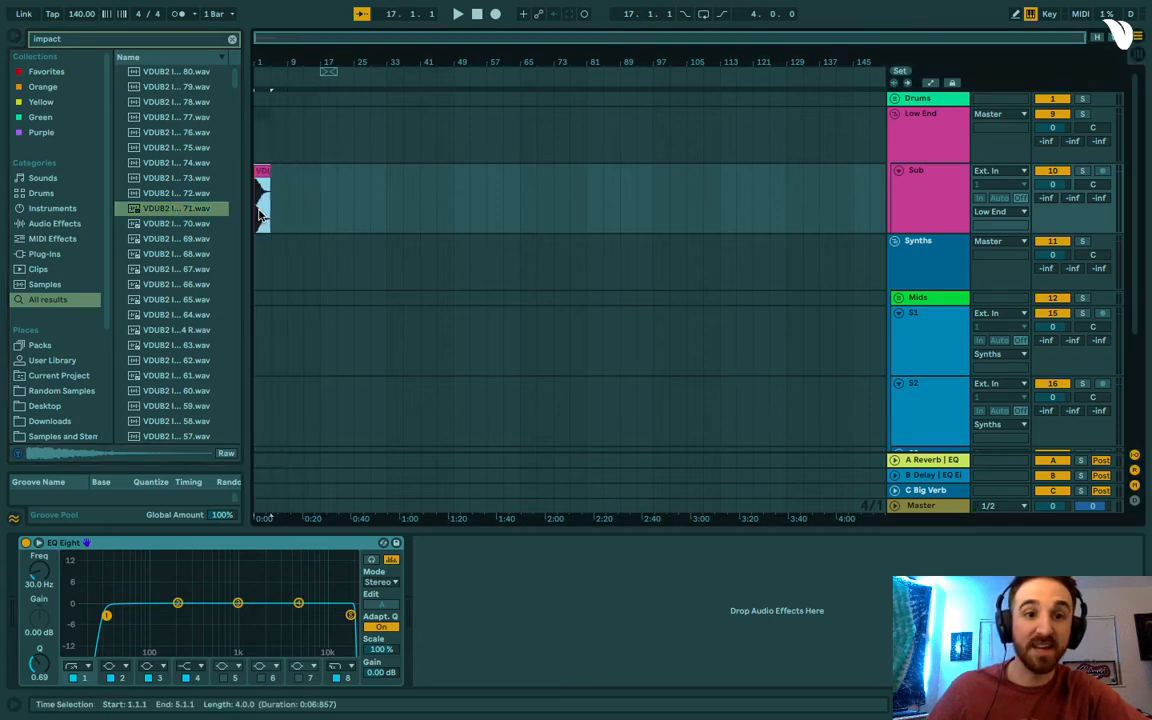
Move the impact clip onto a new audio track below Sub in the Low End group and name that track Impact.
{"action": "right_click", "coordinate": [913, 190]}
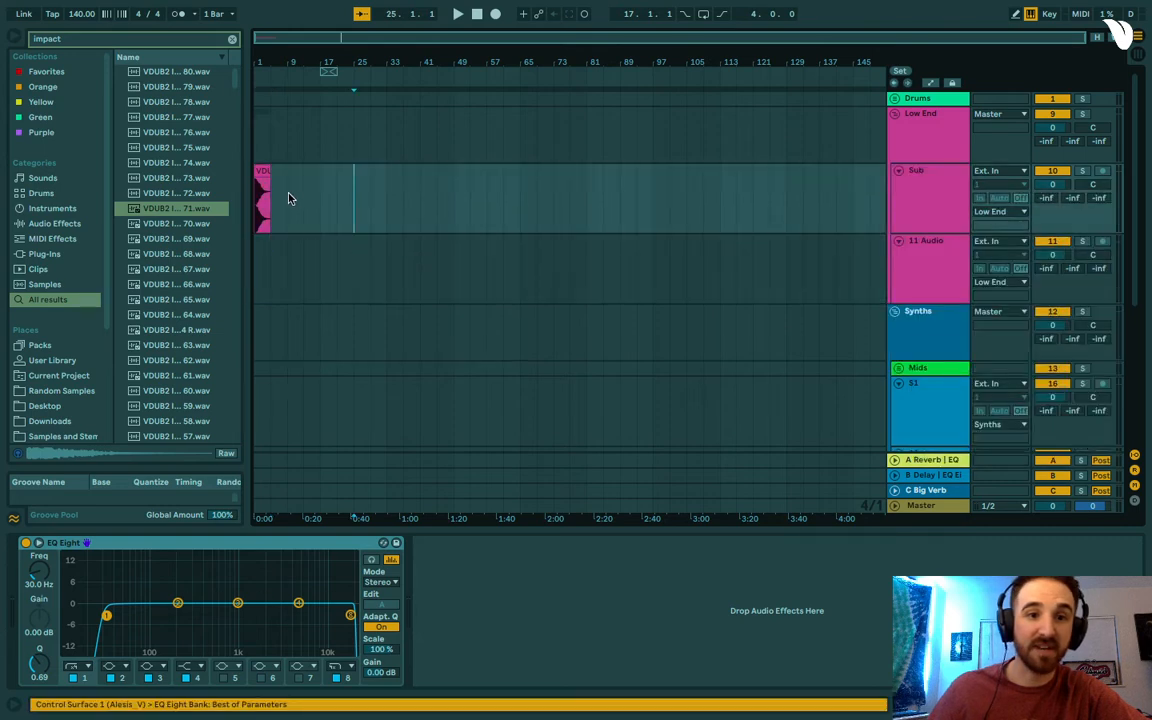
{"action": "left_click_drag", "start_coordinate": [258, 170], "coordinate": [263, 272]}
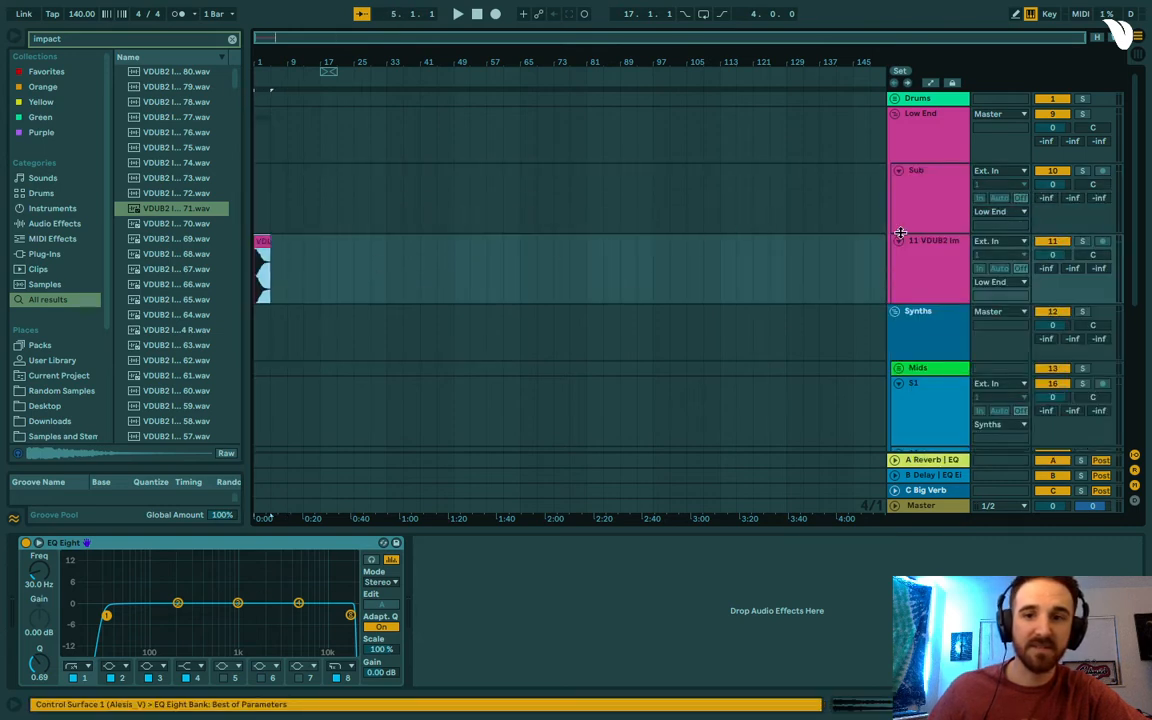
{"action": "right_click", "coordinate": [915, 240]}
{"action": "left_click", "coordinate": [950, 322]}
{"action": "type", "text": "imp"}
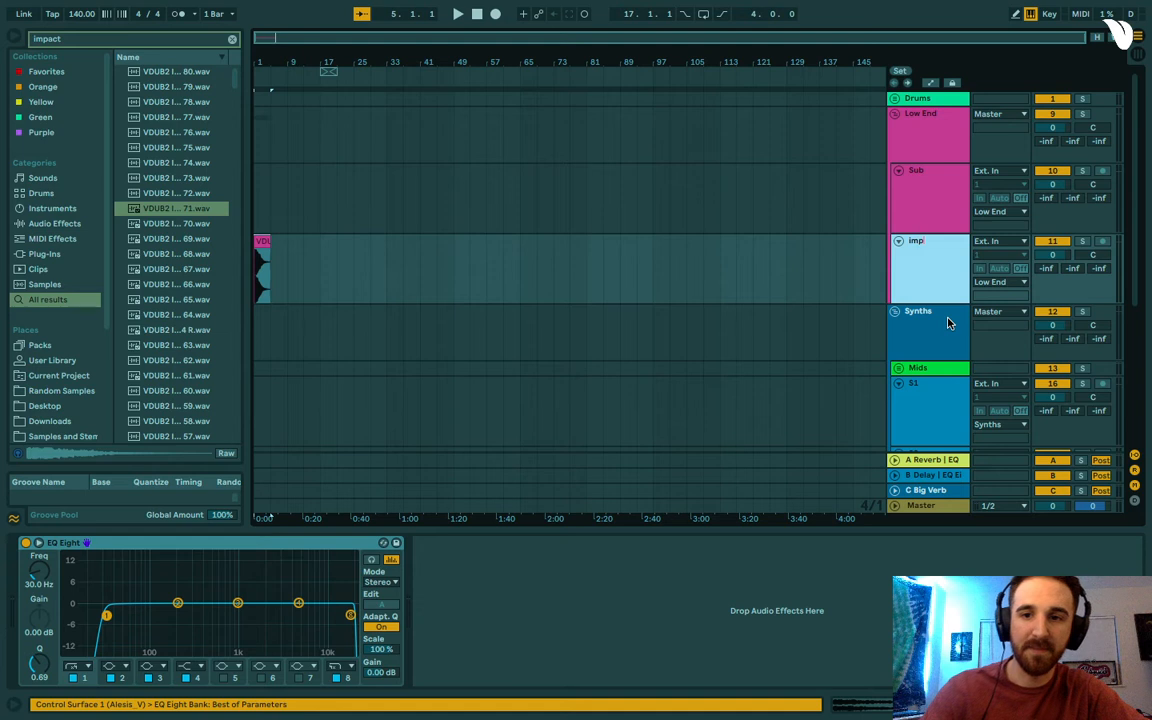
{"action": "key", "text": "BackSpace"}
{"action": "key", "text": "BackSpace"}
{"action": "key", "text": "BackSpace"}
{"action": "key", "text": "BackSpace"}
{"action": "type", "text": "Impac"}
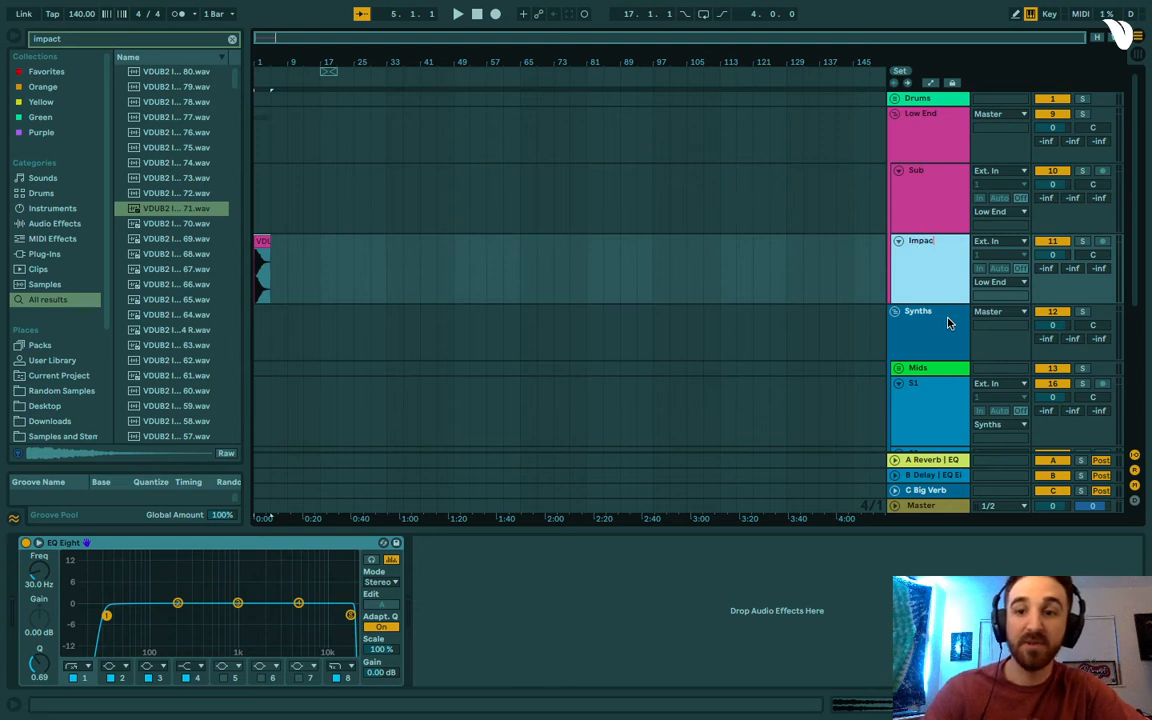
{"action": "type", "text": "t"}
{"action": "key", "text": "Return"}
With Low End and Synths collapsed, search for white noise and place a WhiteNoise down sample at bar 1 of the 19 Audio track.
{"action": "left_click", "coordinate": [895, 113]}
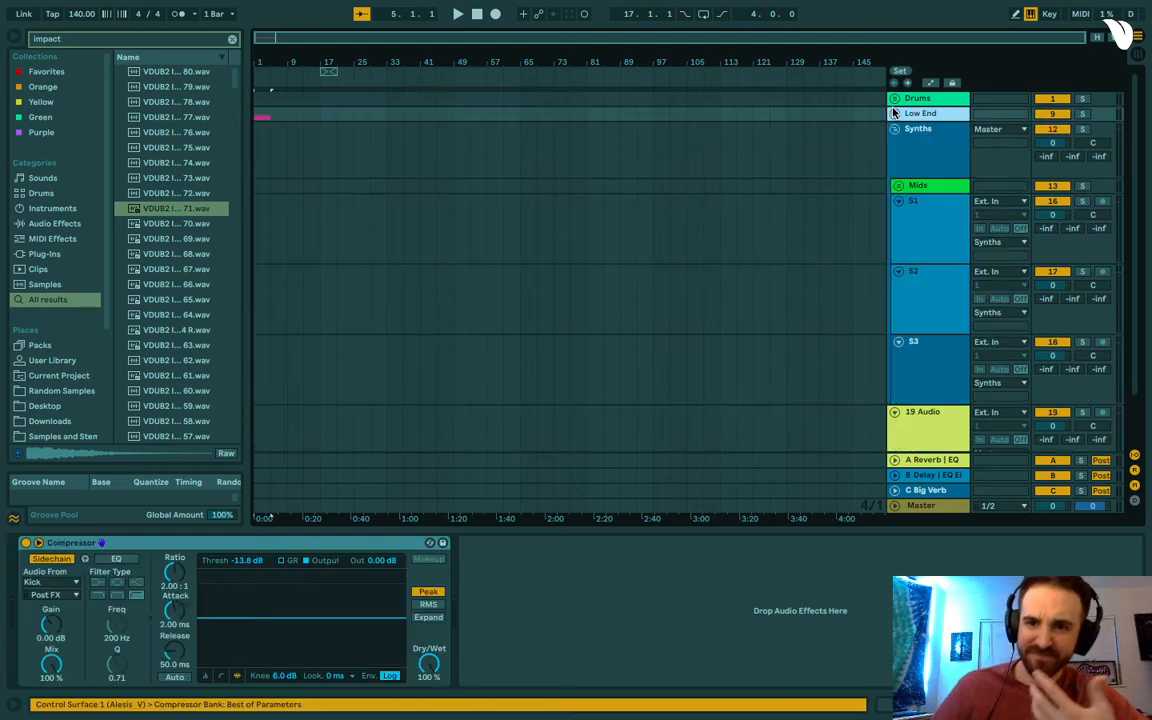
{"action": "left_click", "coordinate": [895, 129]}
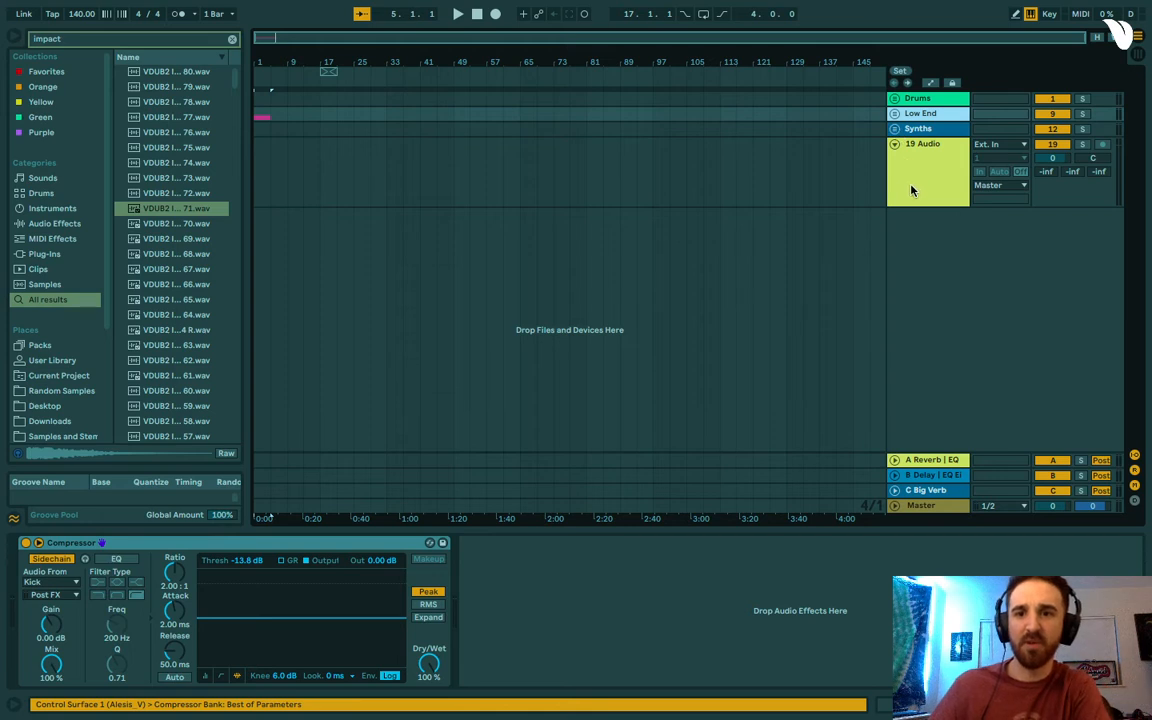
{"action": "left_click", "coordinate": [913, 185]}
{"action": "left_click", "coordinate": [232, 39]}
{"action": "type", "text": "white noise"}
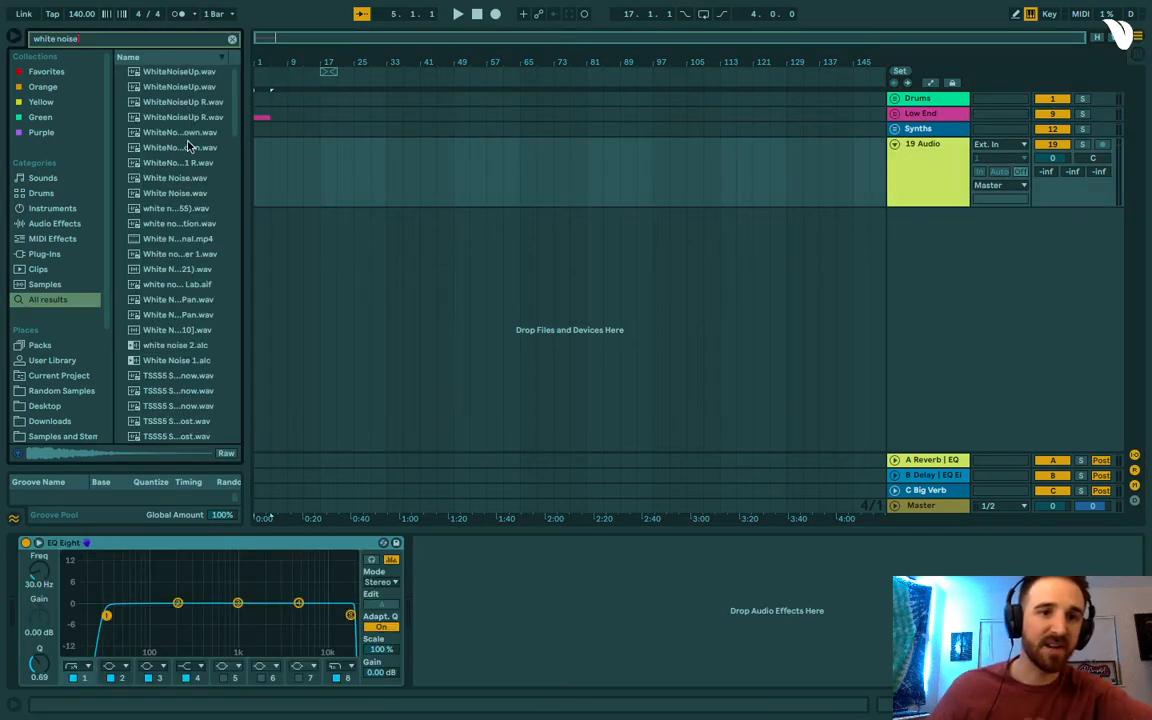
{"action": "left_click", "coordinate": [188, 147]}
{"action": "left_click_drag", "start_coordinate": [188, 147], "coordinate": [258, 183]}
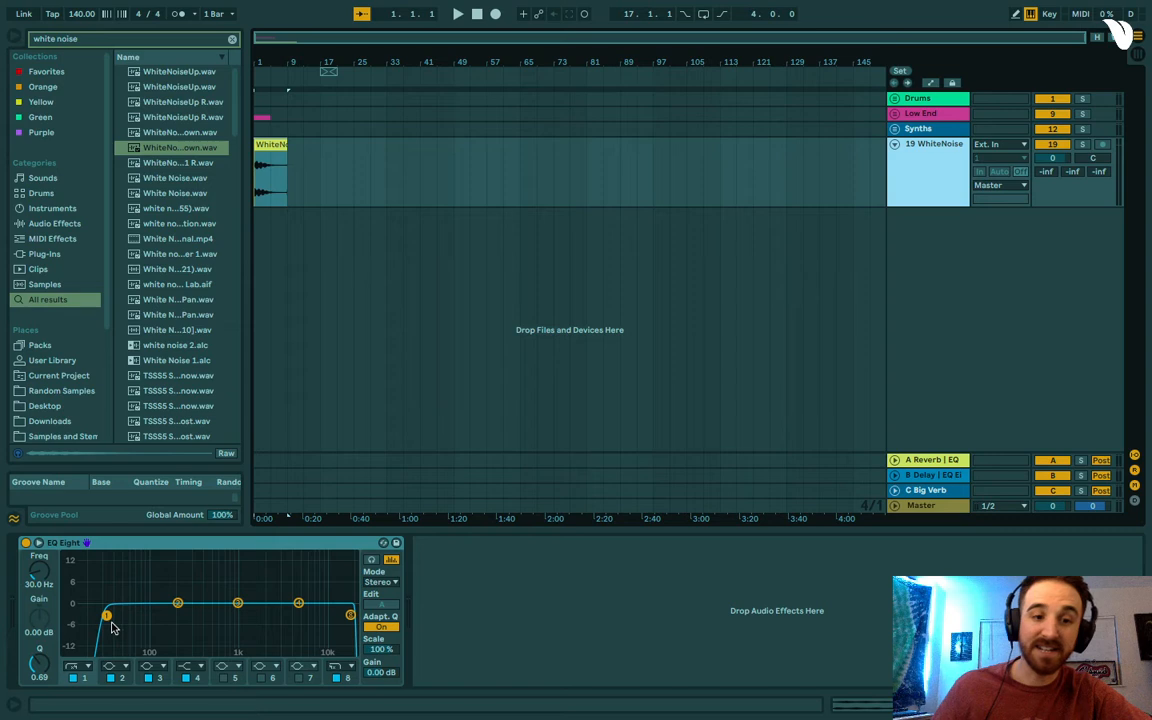
Insert another audio track below the WhiteNoise track and group the two tracks.
{"action": "right_click", "coordinate": [933, 227]}
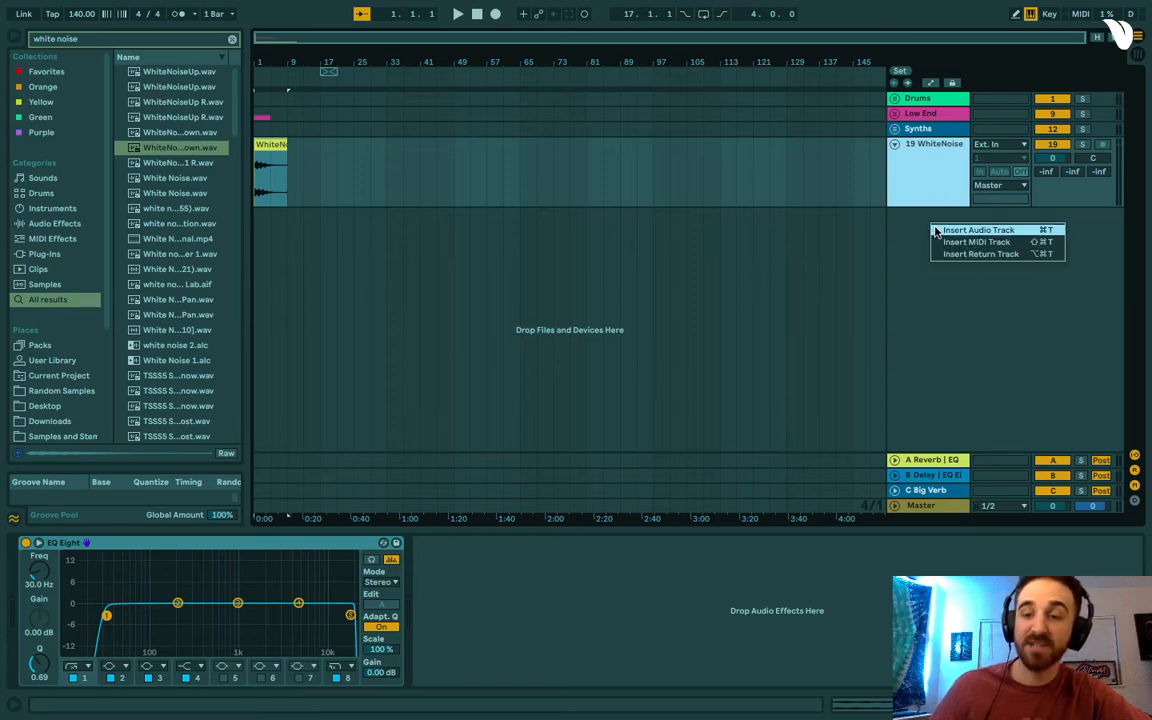
{"action": "left_click", "coordinate": [937, 230]}
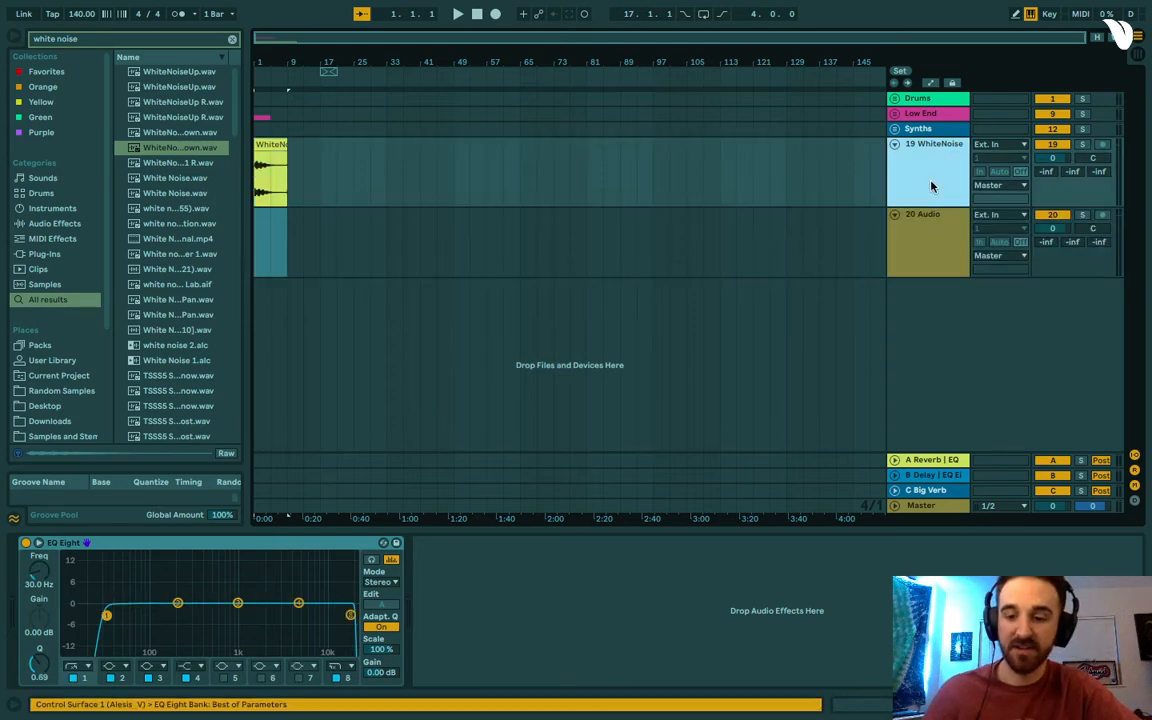
{"action": "key", "text": "shift+Down"}
{"action": "key", "text": "super+g"}
Rename the new group holding the white noise track as FX/White Noise.
{"action": "right_click", "coordinate": [928, 152]}
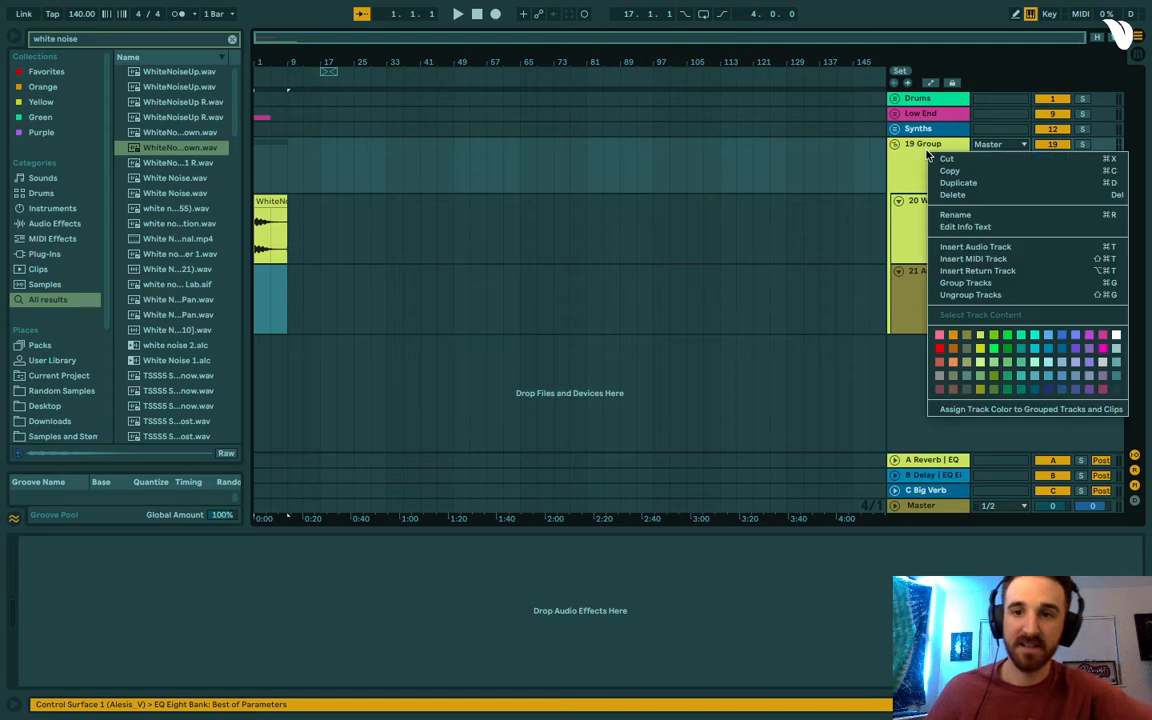
{"action": "left_click", "coordinate": [955, 214]}
{"action": "type", "text": "FX/White Noise"}
{"action": "key", "text": "Return"}
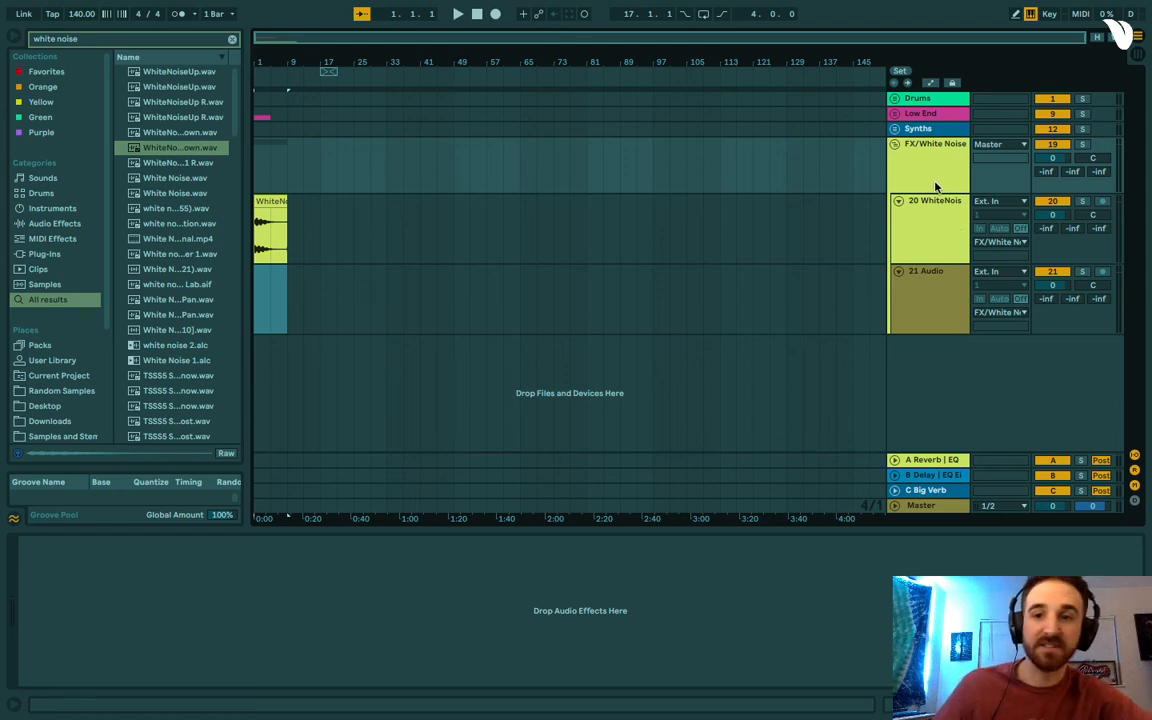
{"action": "double_click", "coordinate": [936, 187]}
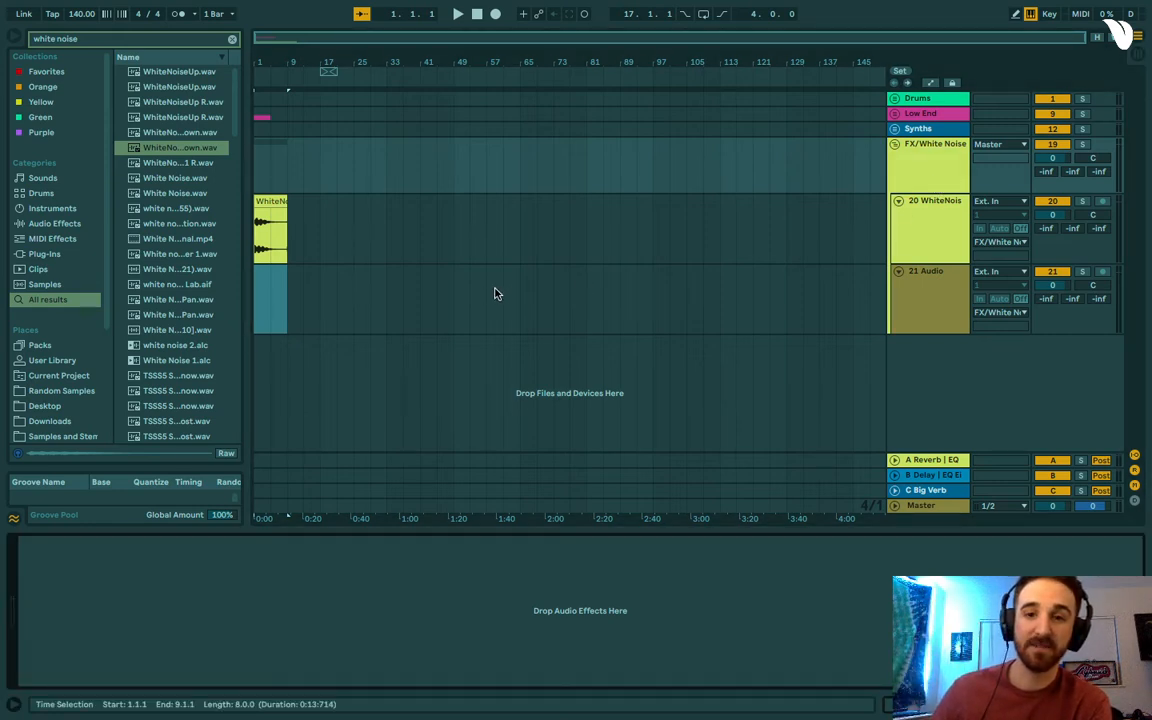
Insert an audio track below the WhiteNoise track in the FX/White Noise group and name it RVS.
{"action": "right_click", "coordinate": [926, 245]}
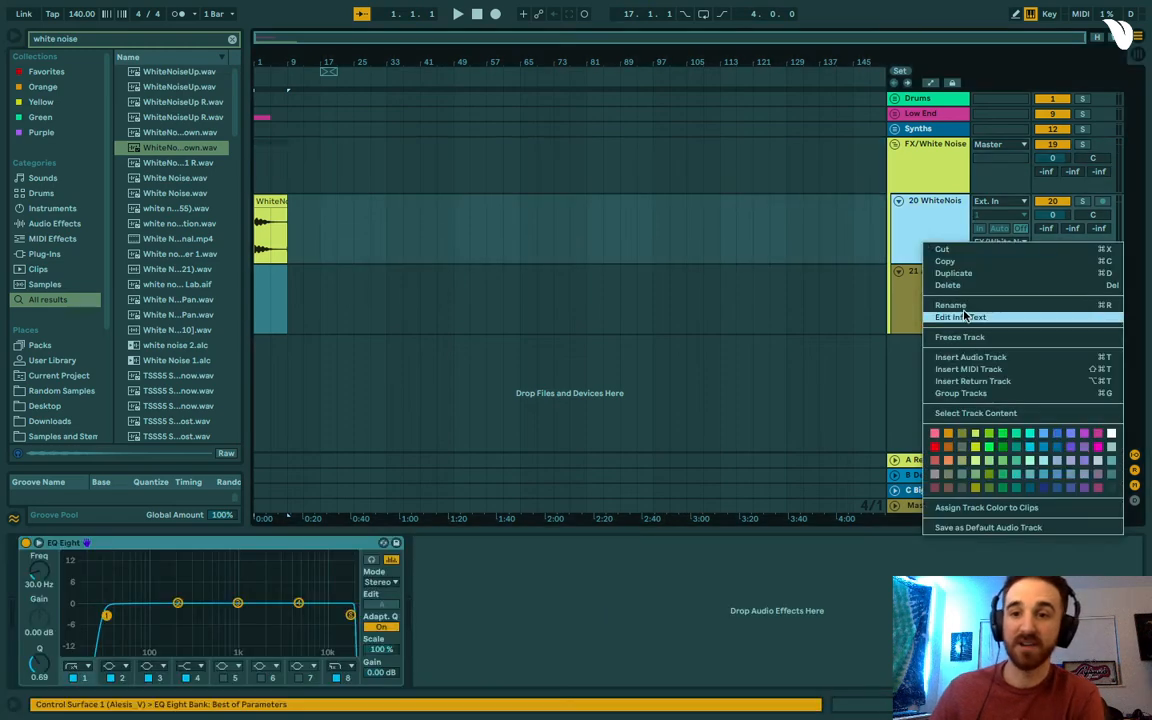
{"action": "left_click", "coordinate": [970, 357]}
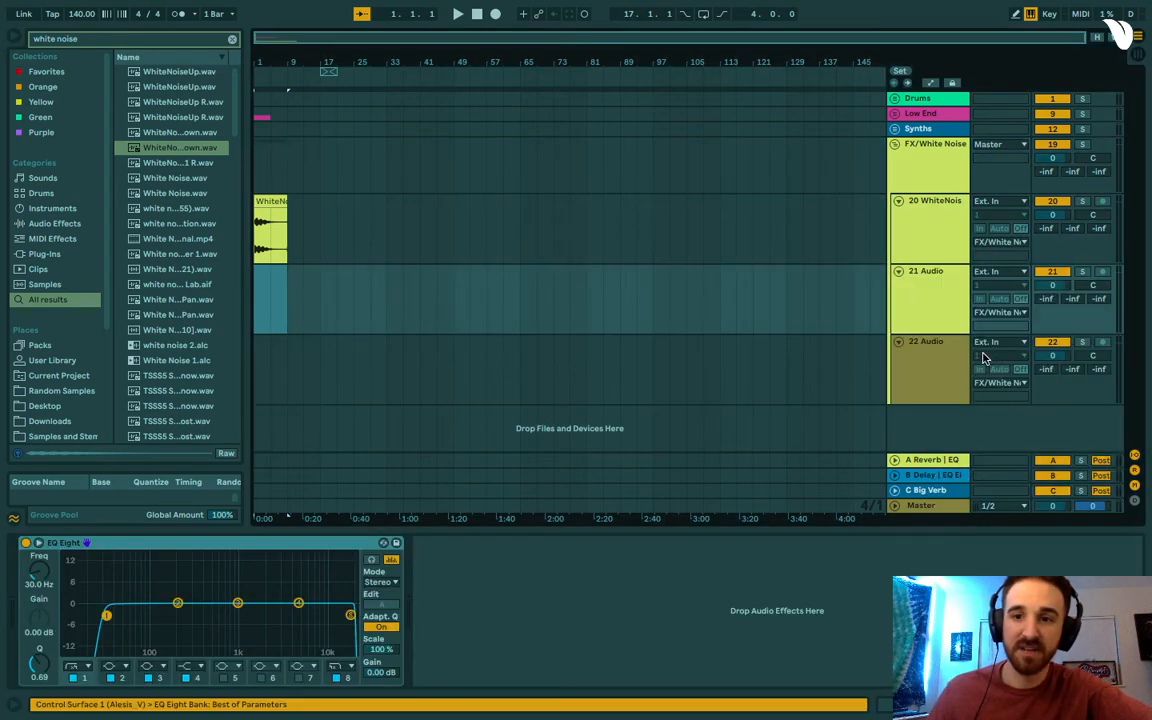
{"action": "right_click", "coordinate": [955, 322]}
{"action": "left_click", "coordinate": [860, 384]}
{"action": "type", "text": "RVS"}
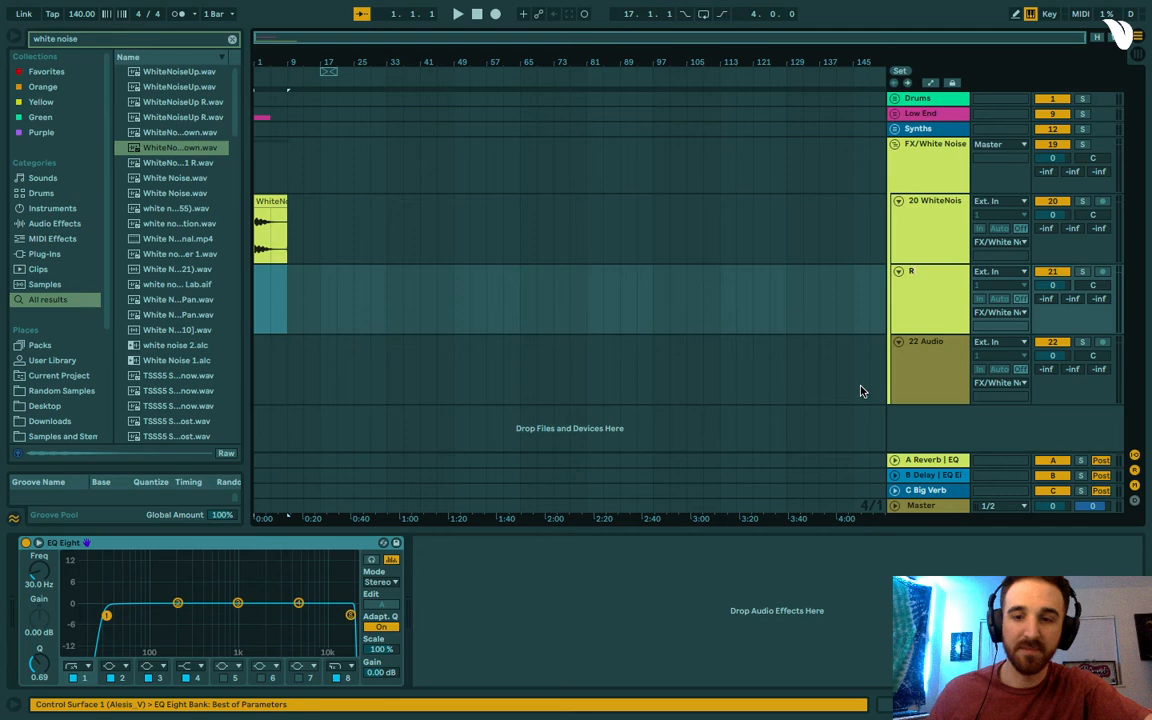
{"action": "key", "text": "Return"}
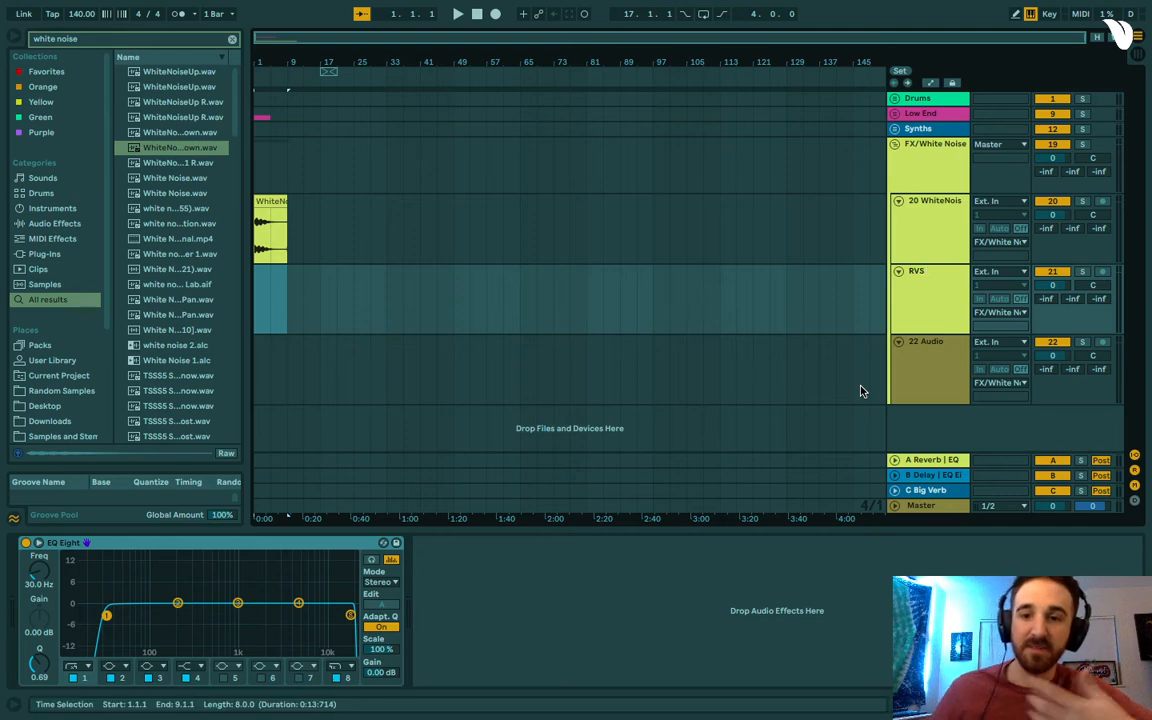
Insert another audio track below RVS in the FX/White Noise group and name it Mid Filler.
{"action": "left_click", "coordinate": [924, 186]}
{"action": "right_click", "coordinate": [920, 302]}
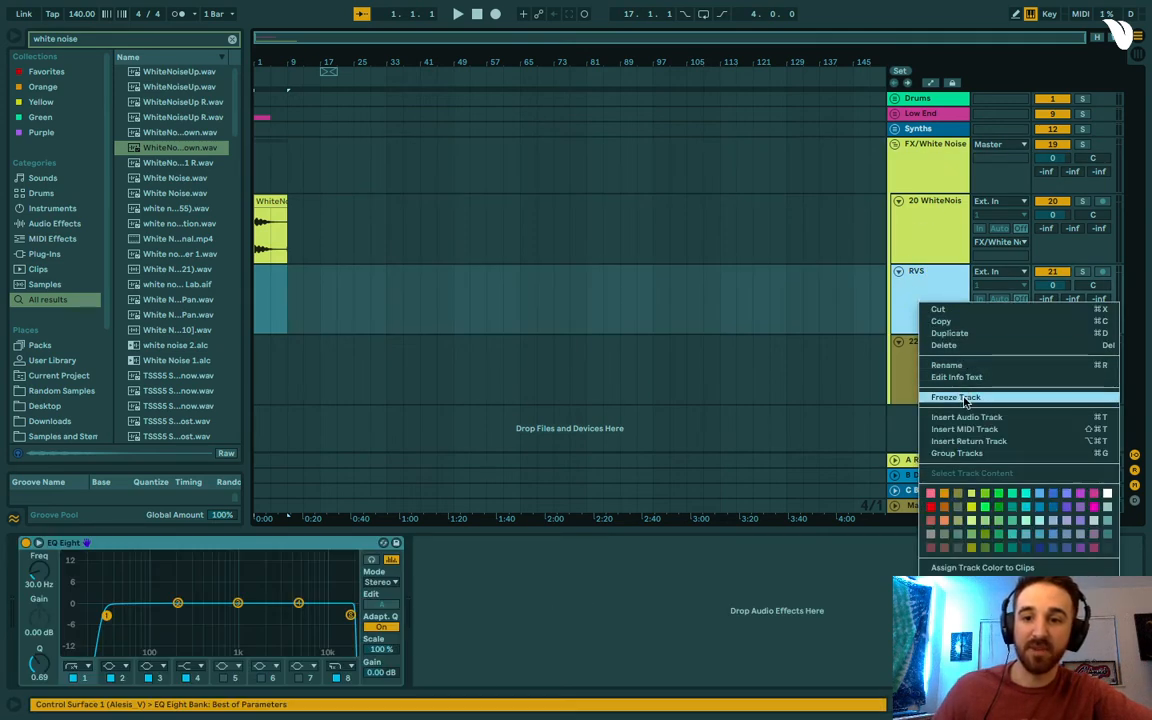
{"action": "left_click", "coordinate": [966, 416]}
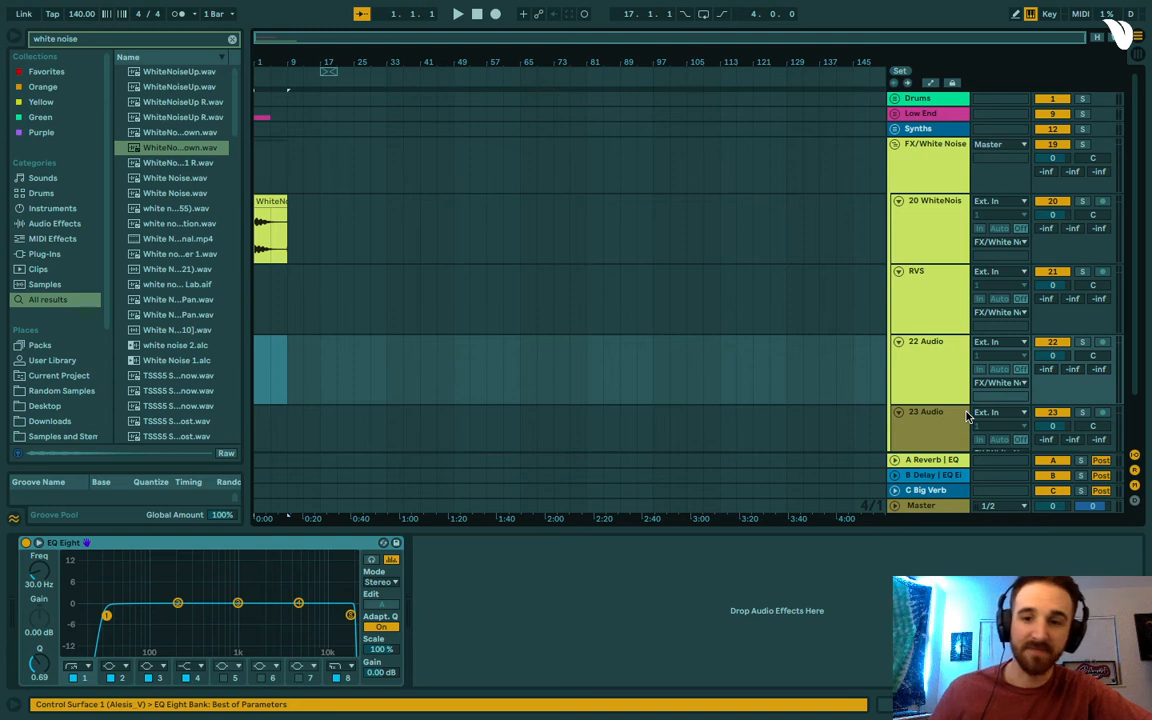
{"action": "right_click", "coordinate": [952, 391]}
{"action": "left_click", "coordinate": [972, 447]}
{"action": "type", "text": "M"}
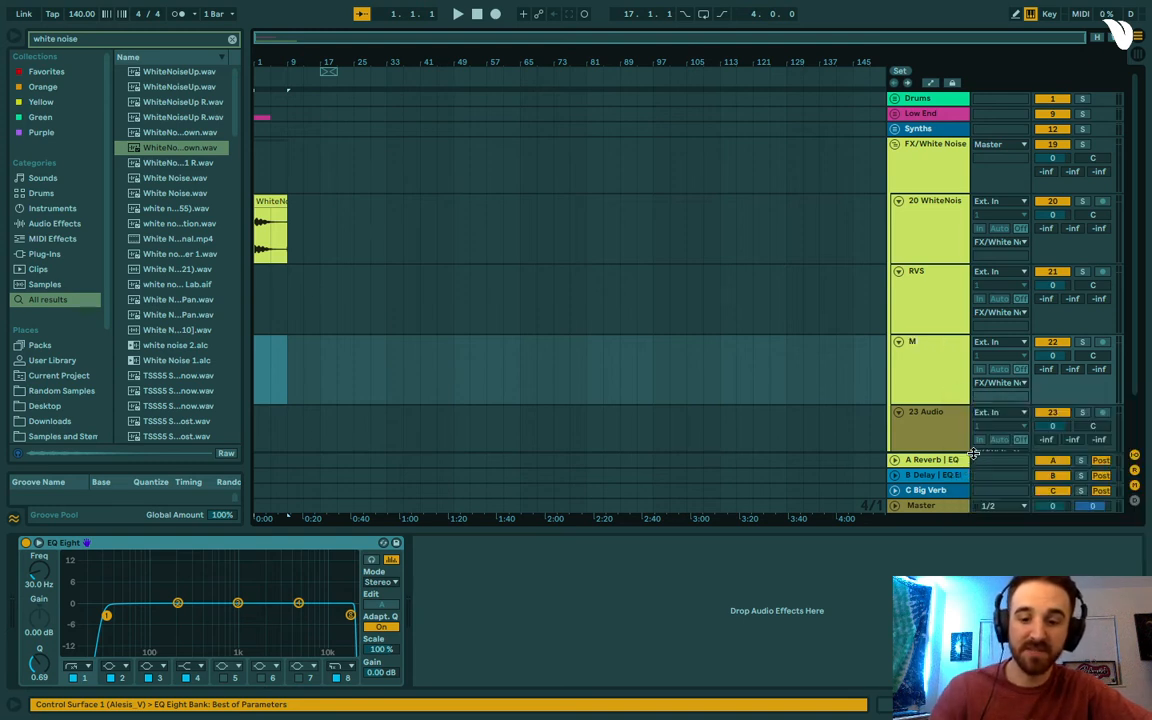
{"action": "type", "text": "id Filler"}
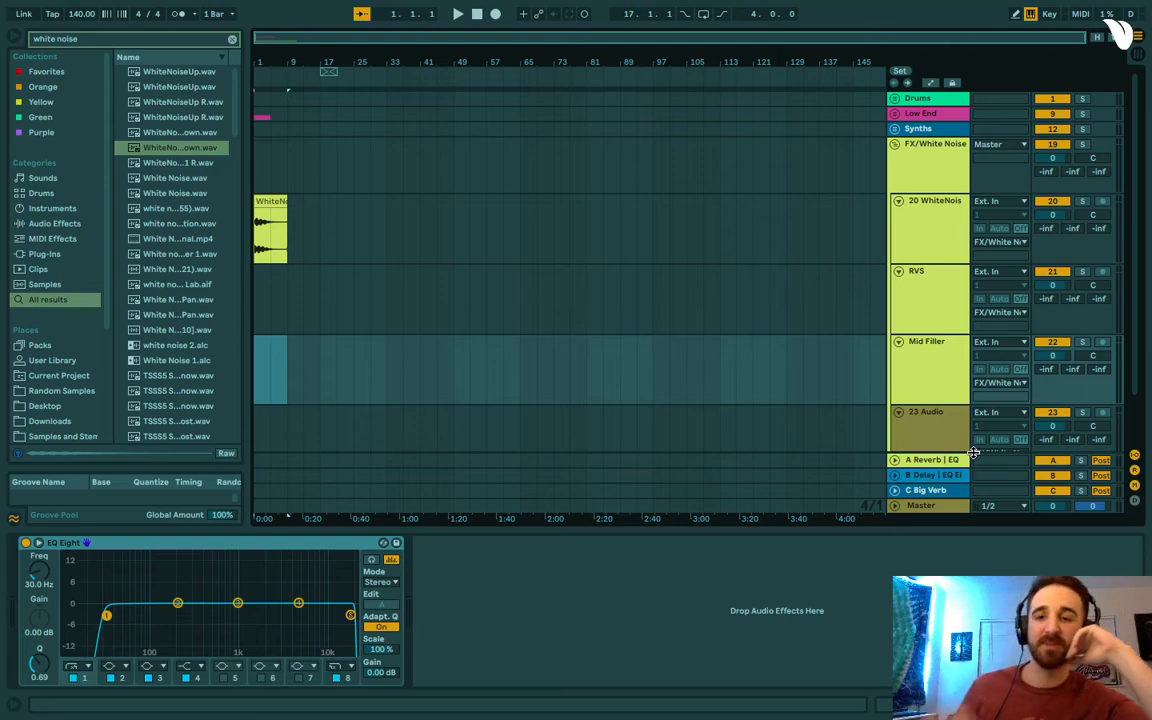
Delete the white noise clip at bar 1 in the FX/White Noise group.
{"action": "left_click", "coordinate": [895, 146]}
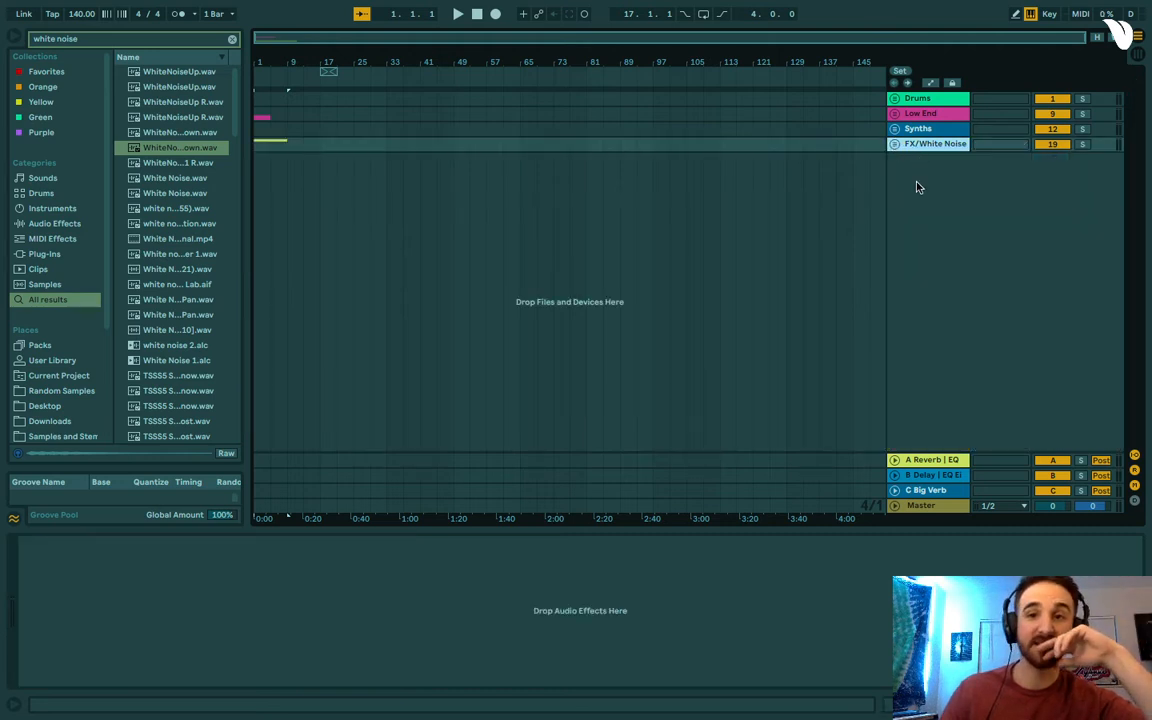
{"action": "left_click", "coordinate": [932, 103]}
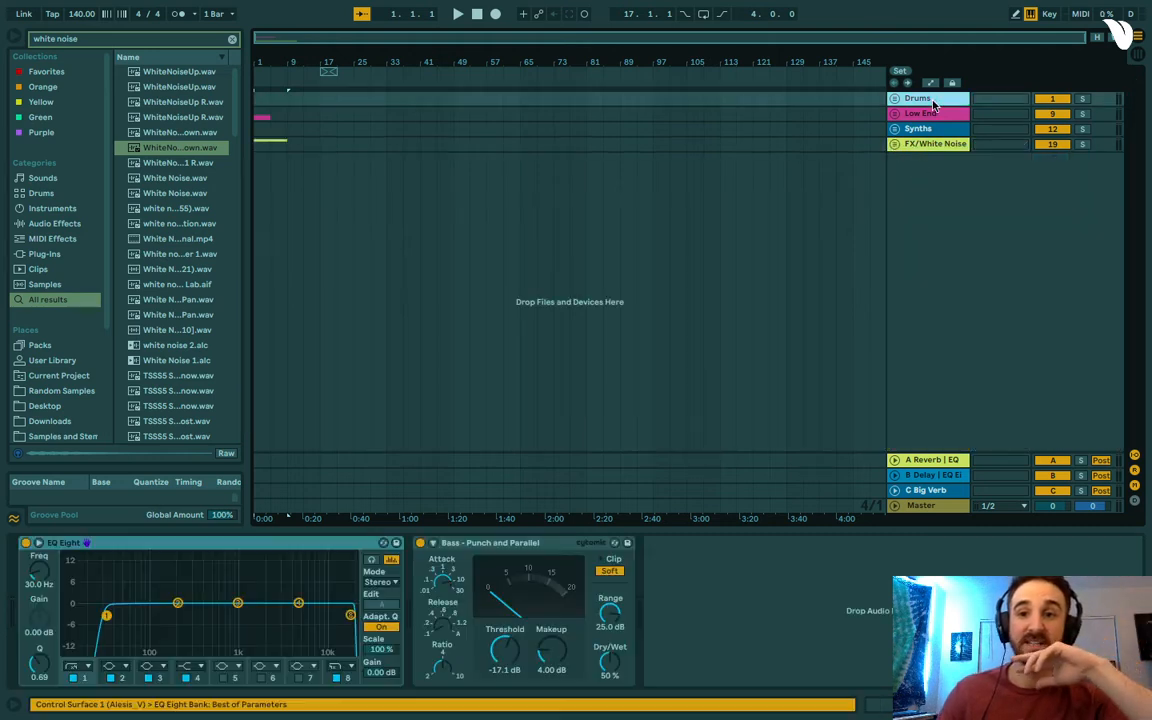
{"action": "left_click", "coordinate": [895, 146]}
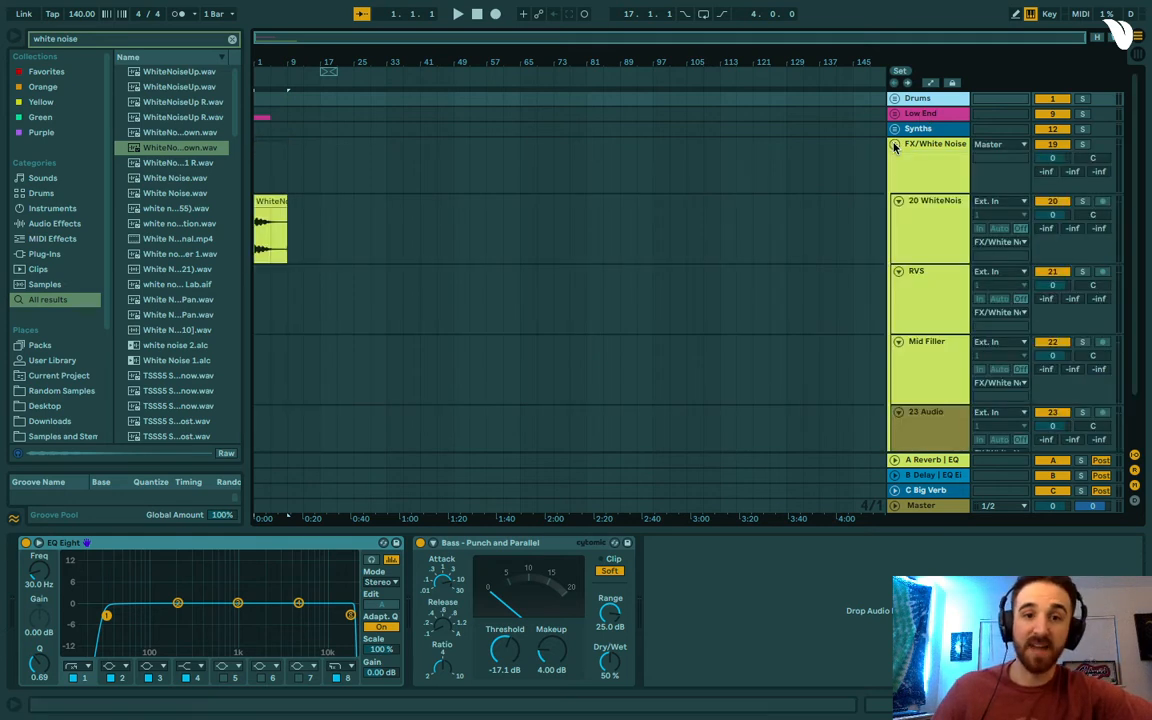
{"action": "left_click", "coordinate": [278, 198]}
{"action": "key", "text": "Delete"}
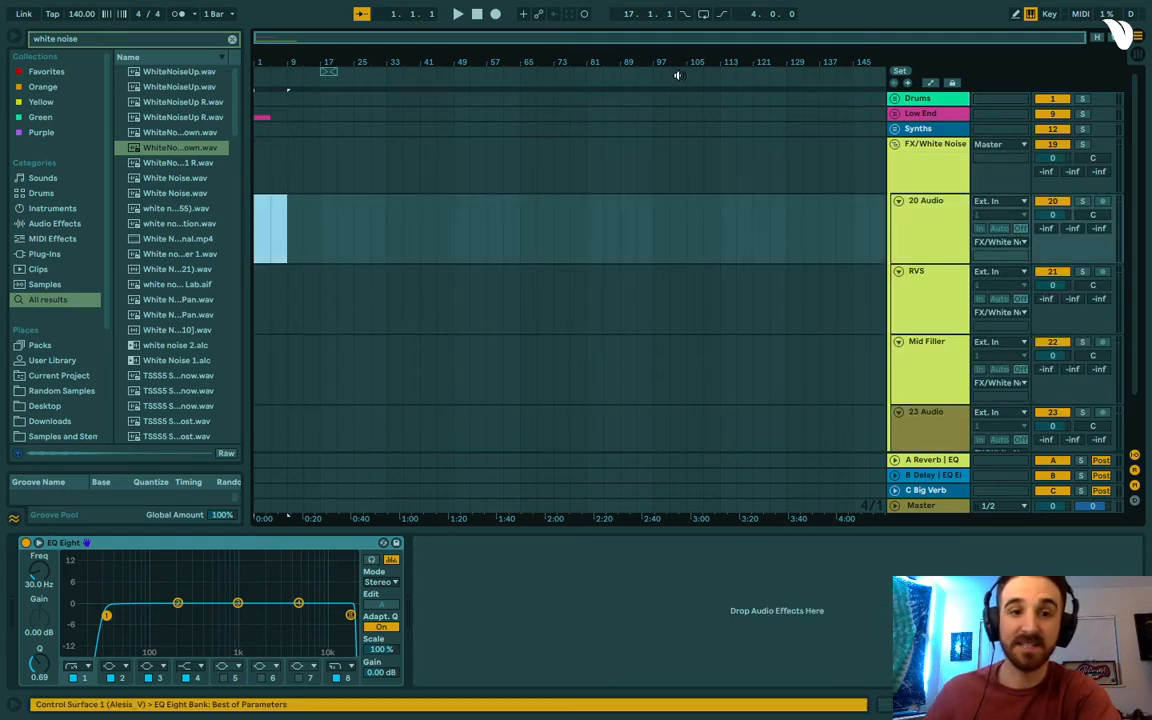
Expand the Low End group and delete the clip at bar 1 of the Impact track.
{"action": "left_click", "coordinate": [894, 114]}
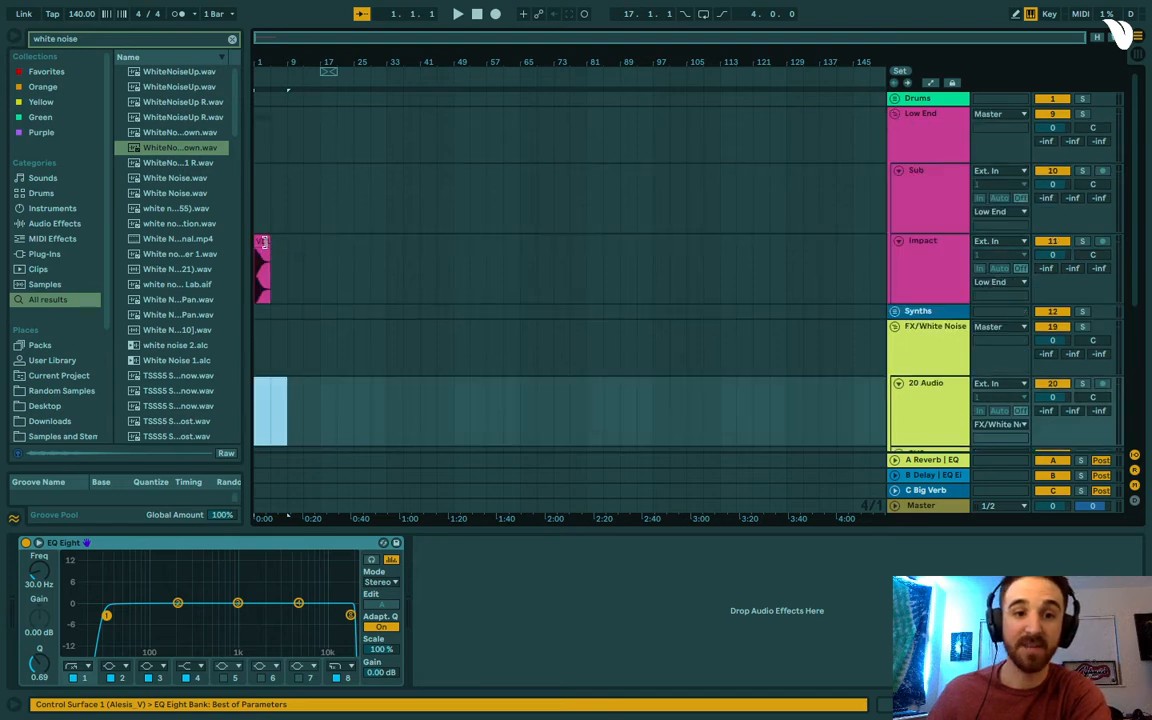
{"action": "left_click", "coordinate": [341, 252]}
{"action": "scroll", "coordinate": [357, 250], "scroll_direction": "down", "scroll_amount": 5}
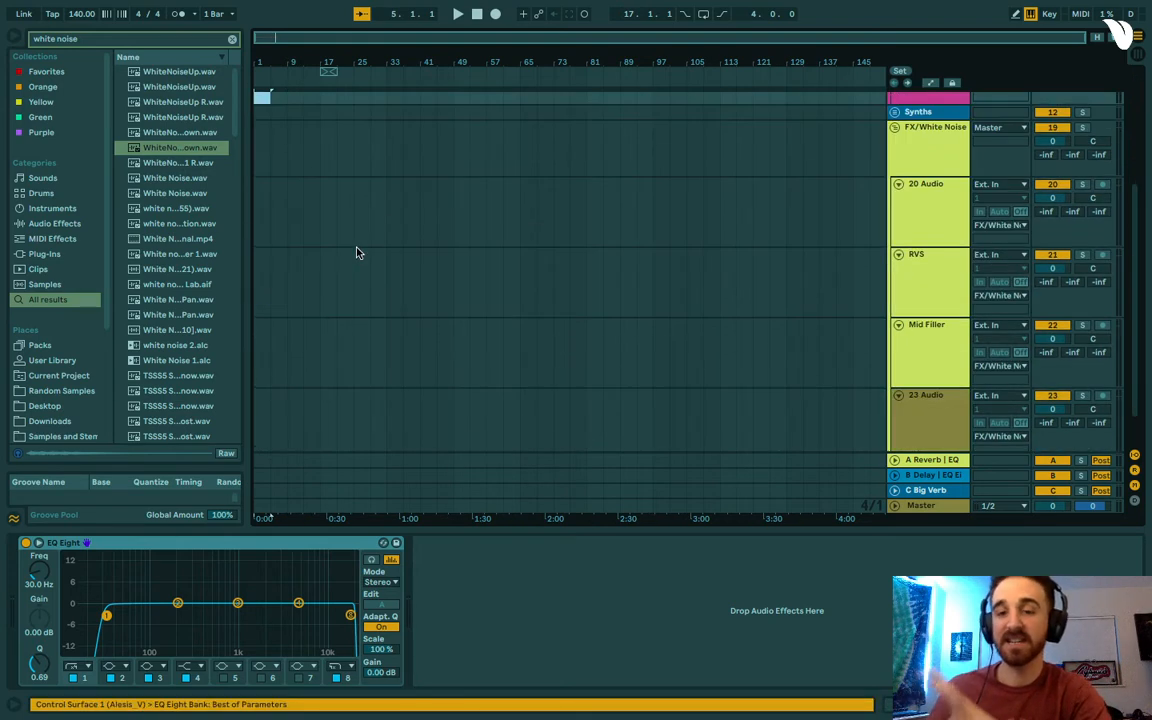
Search for lykwid and place Yung Seleckta - Lykwid x Dexter (Master).wav at bar 1 on a new track below the groups.
{"action": "left_click", "coordinate": [232, 40]}
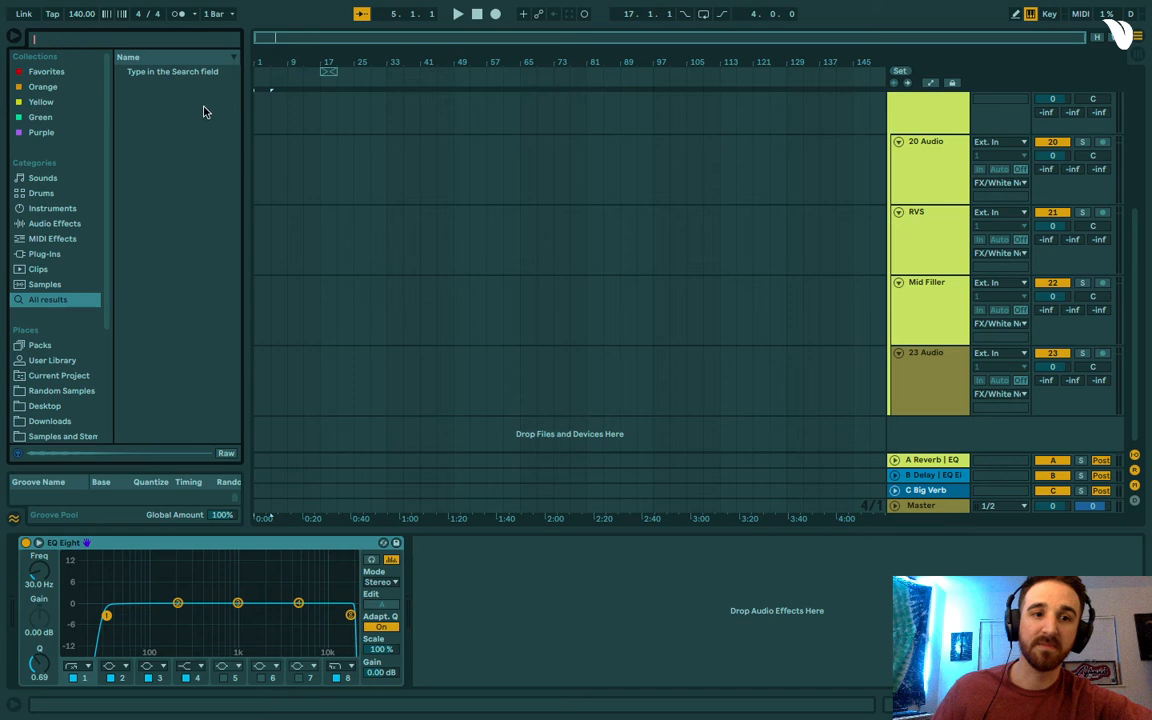
{"action": "type", "text": "lykwid"}
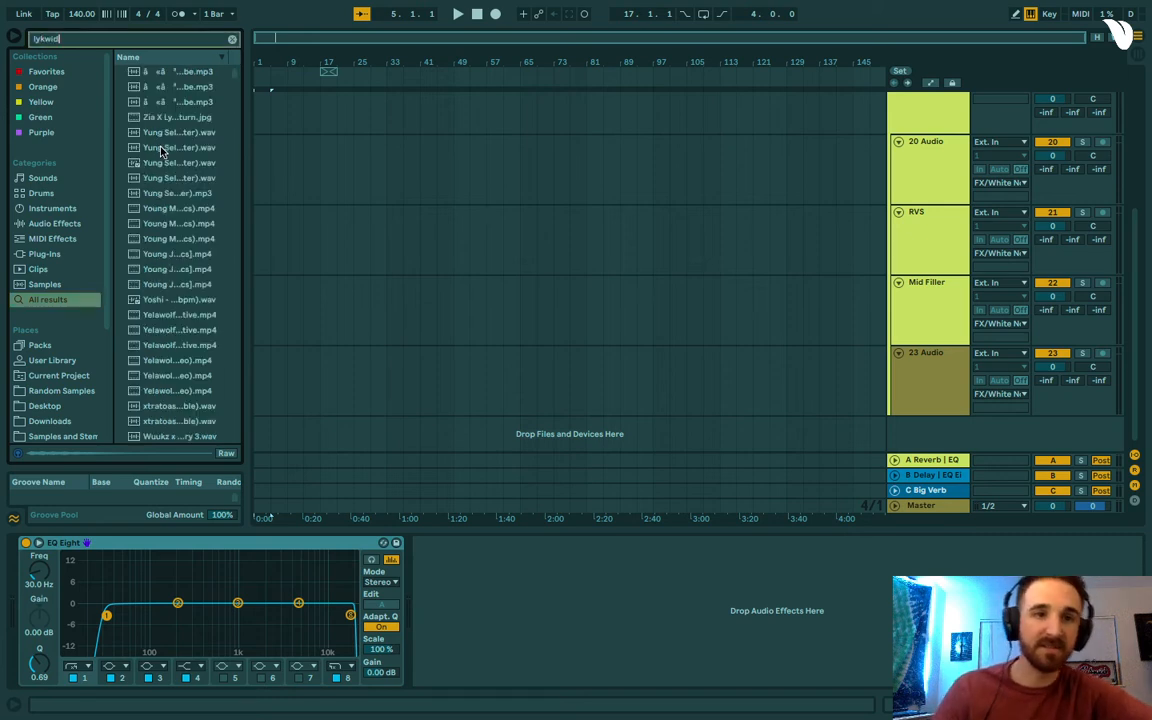
{"action": "left_click_drag", "start_coordinate": [247, 175], "coordinate": [456, 188]}
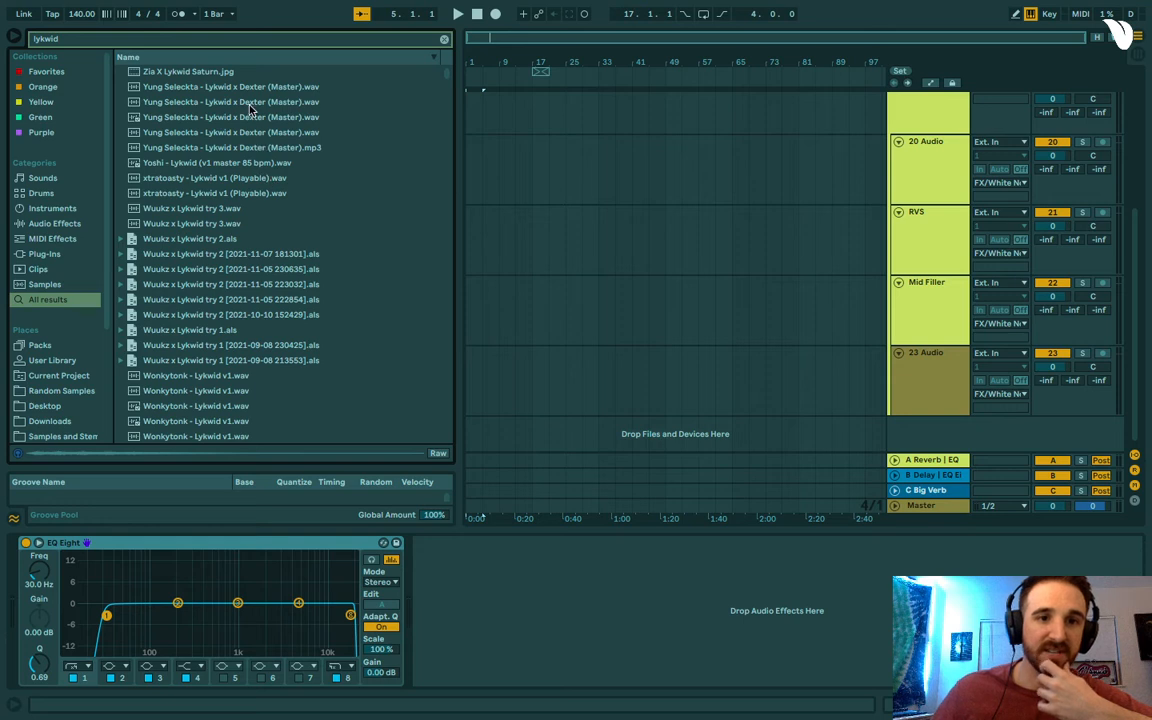
{"action": "left_click_drag", "start_coordinate": [230, 101], "coordinate": [497, 442]}
{"action": "left_click_drag", "start_coordinate": [557, 371], "coordinate": [522, 390]}
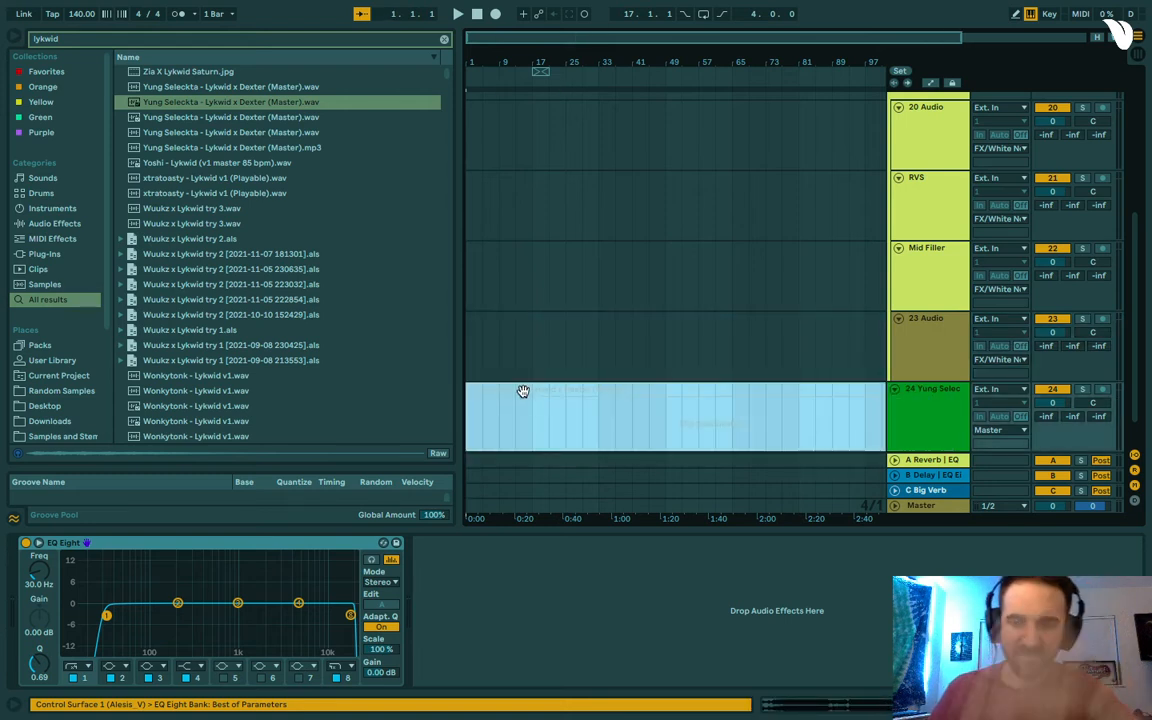
{"action": "left_click_drag", "start_coordinate": [522, 390], "coordinate": [522, 391]}
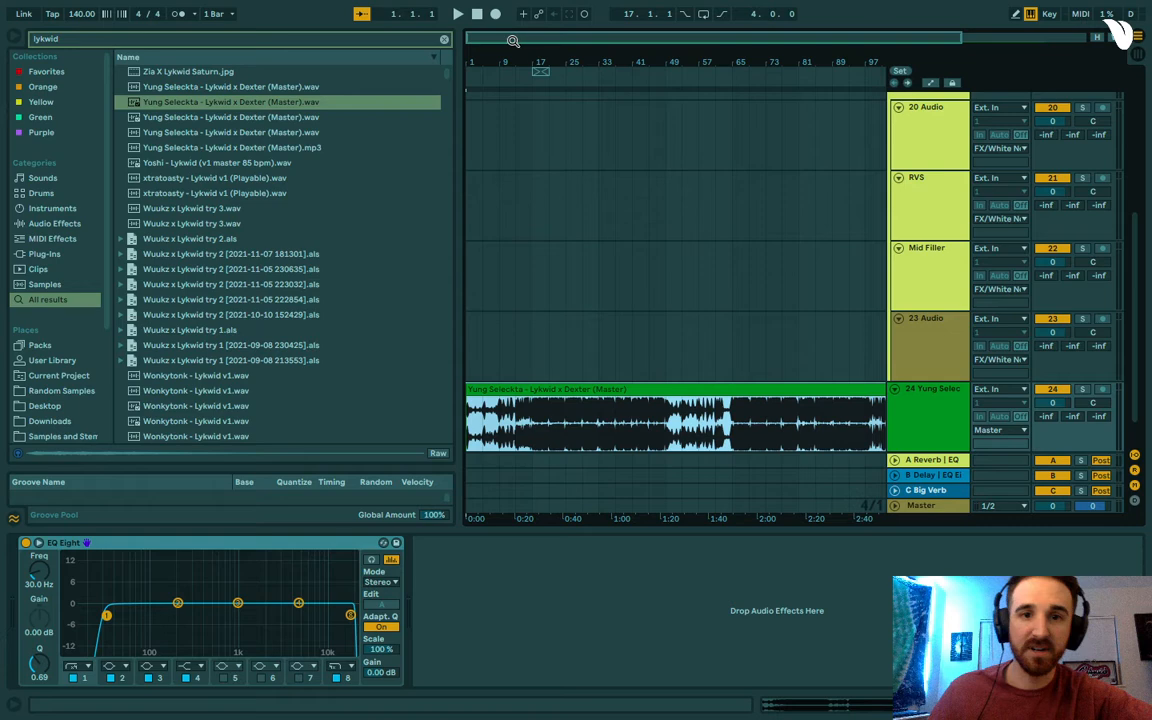
Turn off Warp for the reference song clip and set the arrangement's fixed grid to 1 Bar.
{"action": "double_click", "coordinate": [607, 389]}
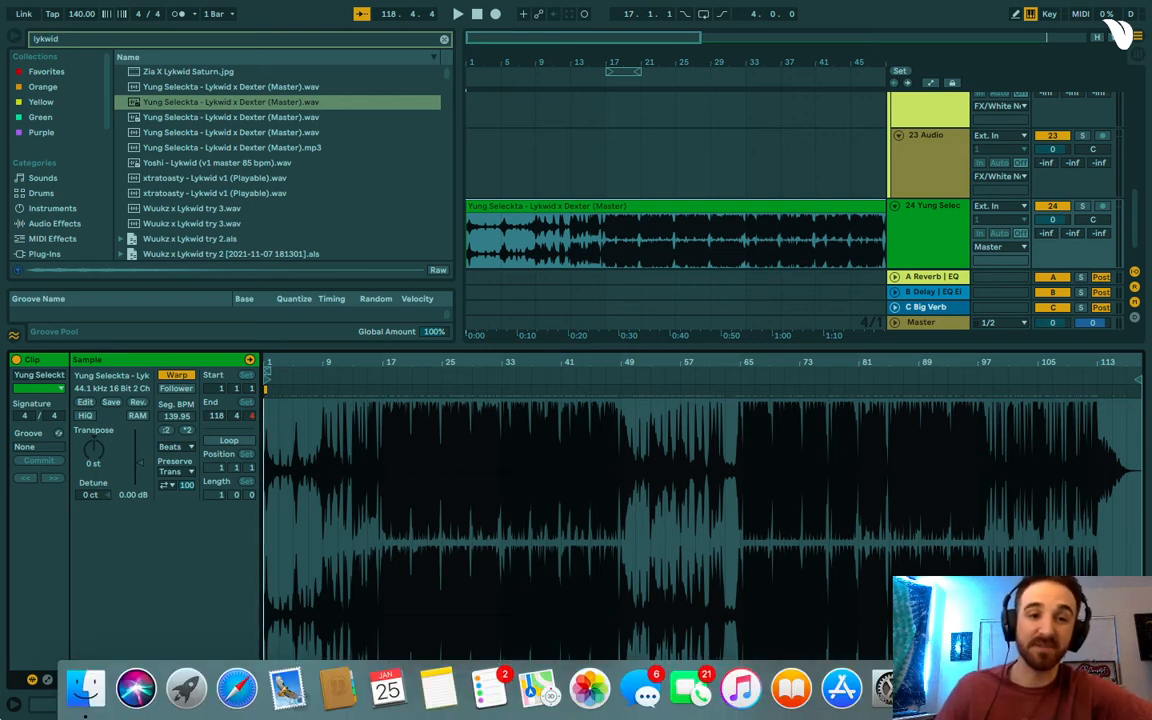
{"action": "left_click", "coordinate": [176, 374]}
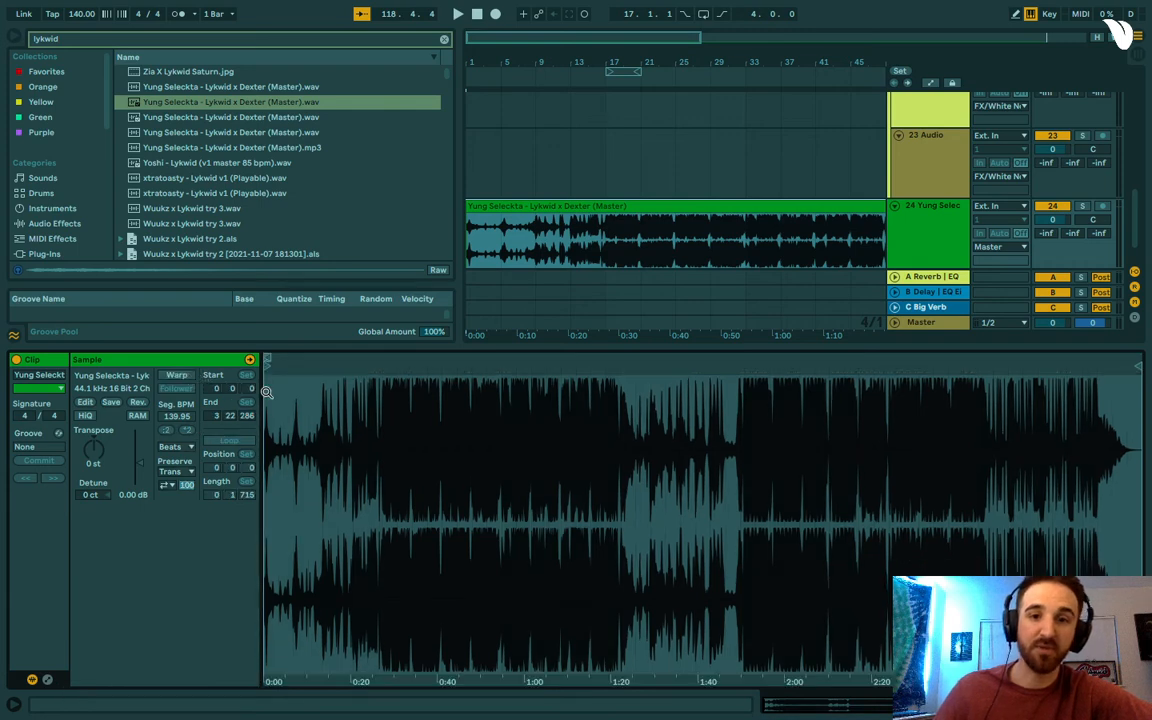
{"action": "key", "text": "alt+super+l"}
{"action": "right_click", "coordinate": [633, 235]}
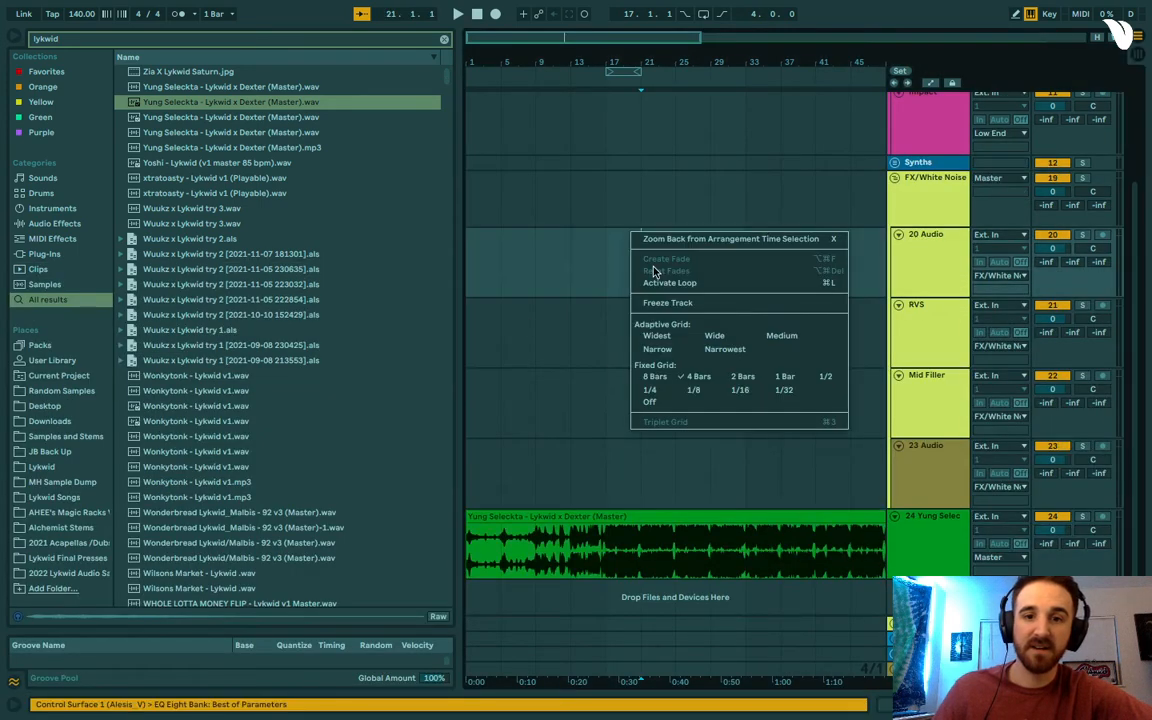
{"action": "left_click", "coordinate": [785, 377]}
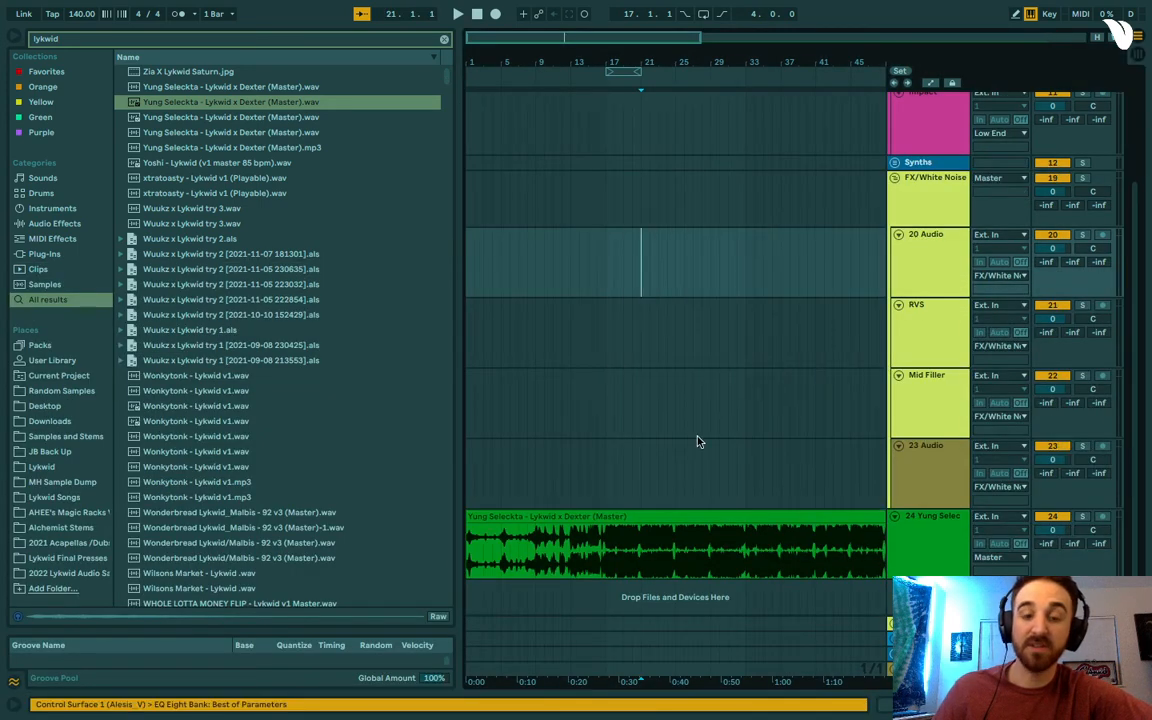
Play the reference song from bar 15 and again from bar 16 to check where the drop starts.
{"action": "left_click", "coordinate": [585, 478]}
{"action": "key", "text": "space"}
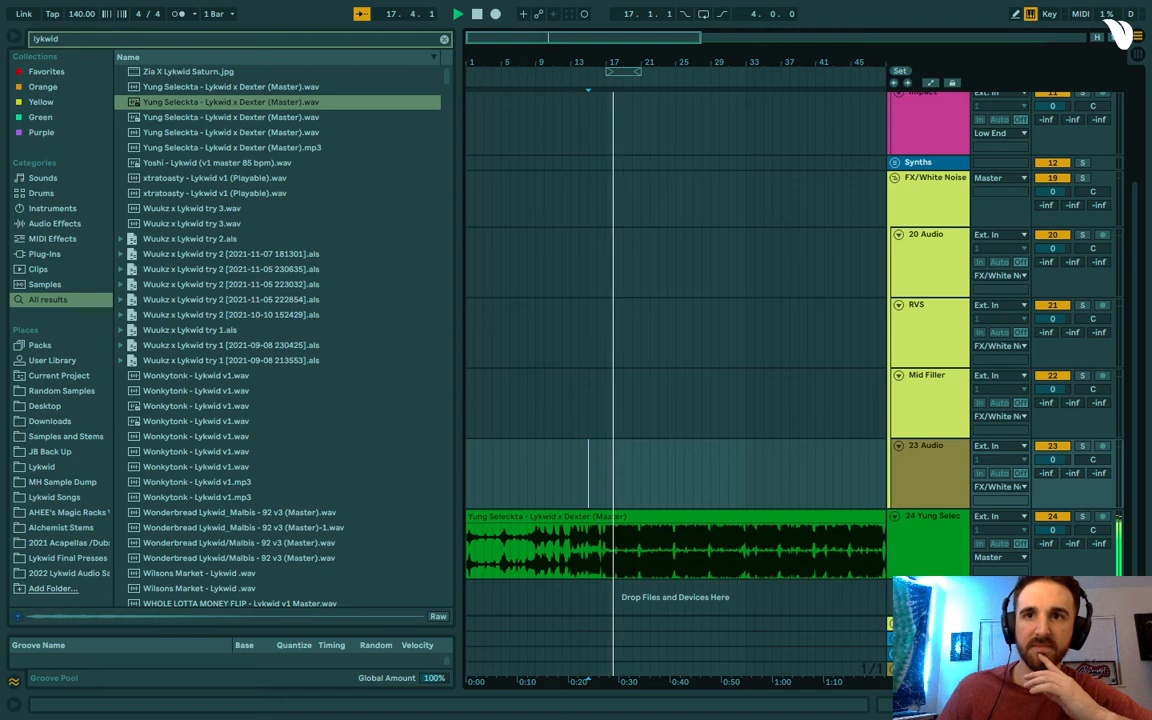
{"action": "key", "text": "space"}
{"action": "left_click_drag", "start_coordinate": [572, 65], "coordinate": [572, 165]}
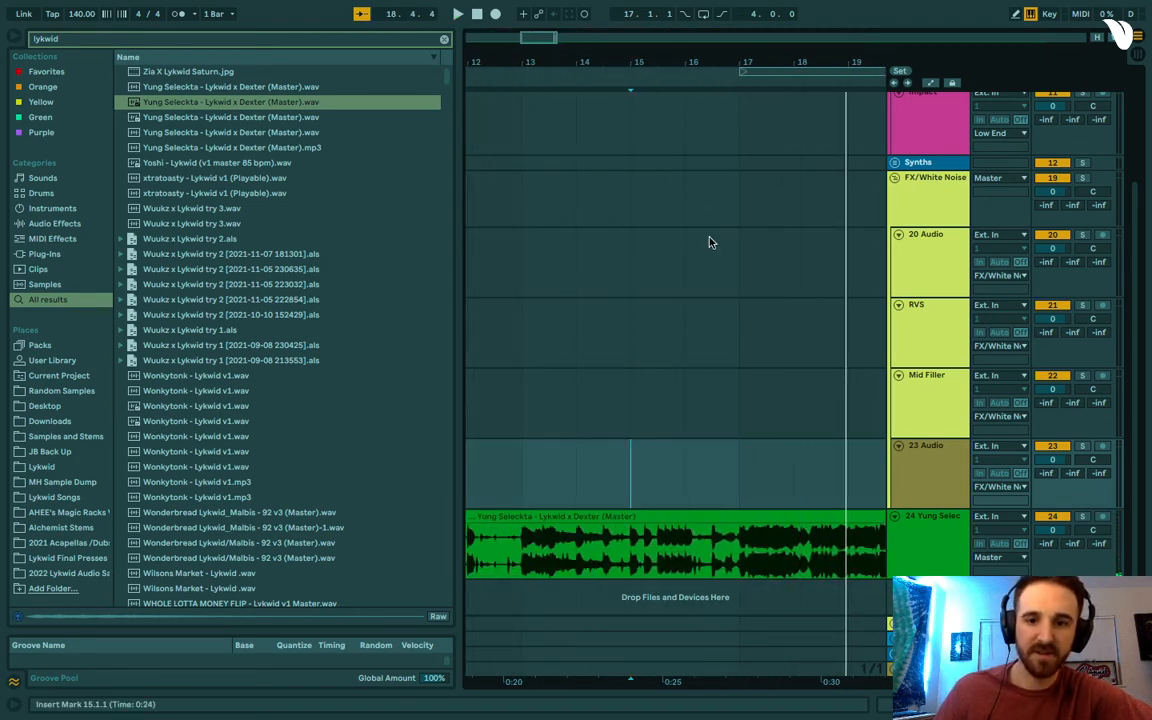
{"action": "left_click", "coordinate": [679, 345]}
{"action": "key", "text": "space"}
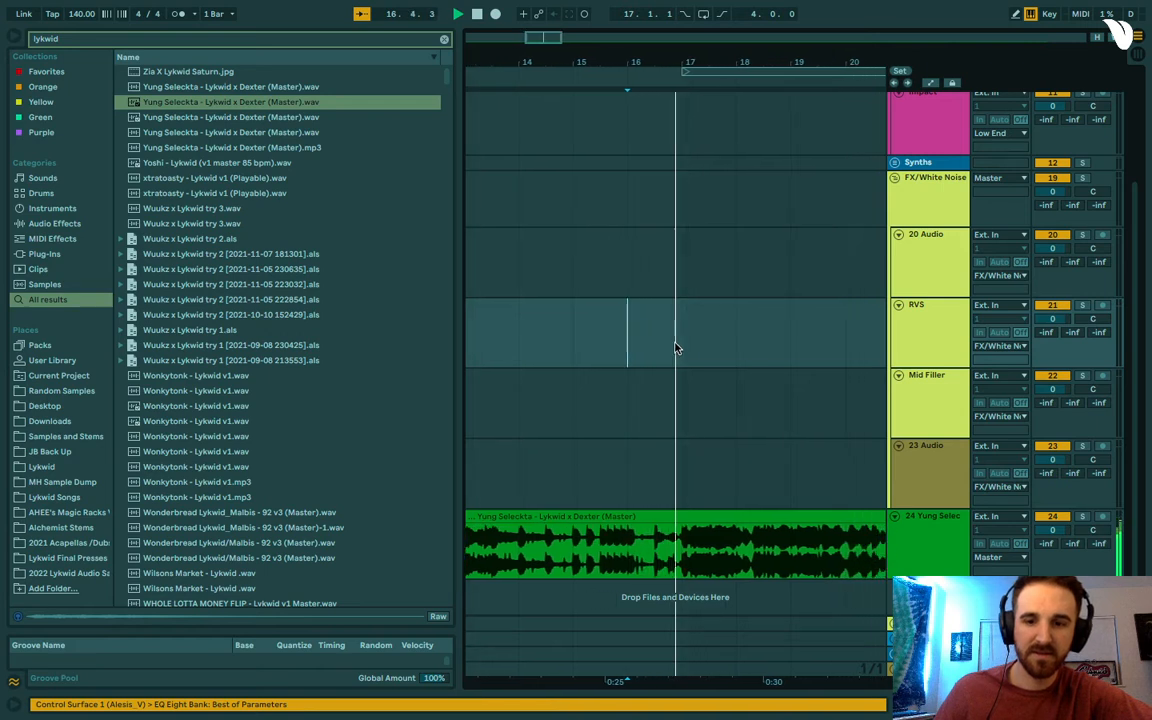
{"action": "key", "text": "space"}
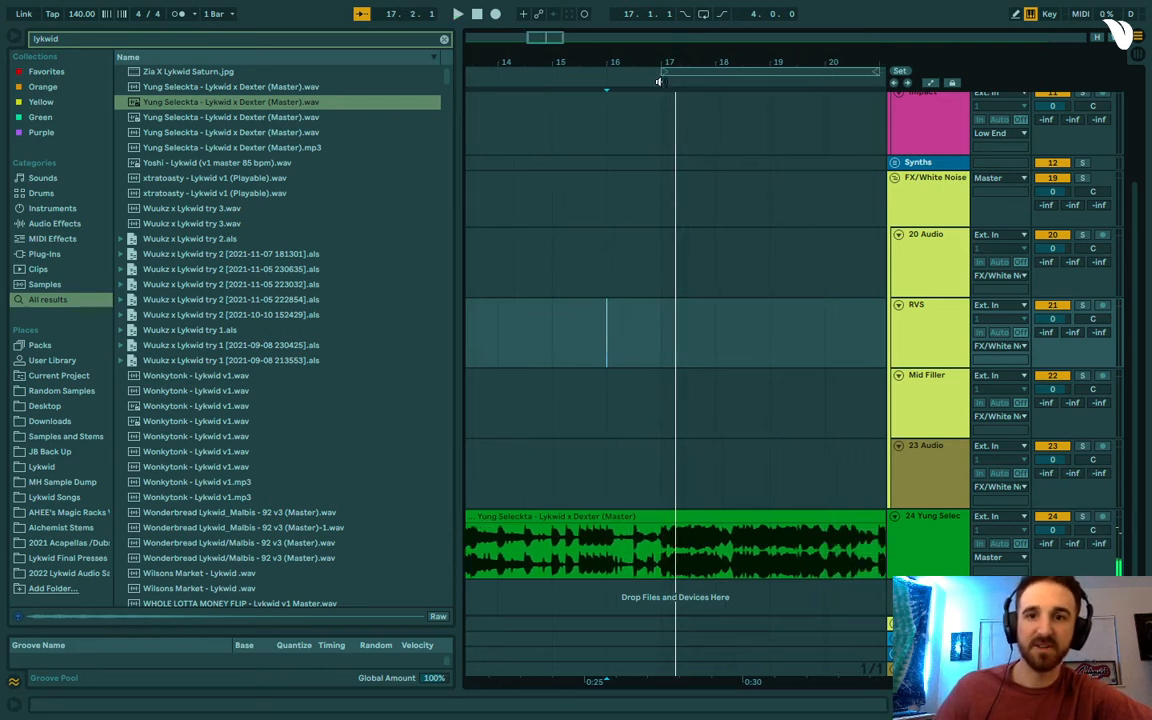
Add a locator named Drop at bar 17.
{"action": "right_click", "coordinate": [660, 86]}
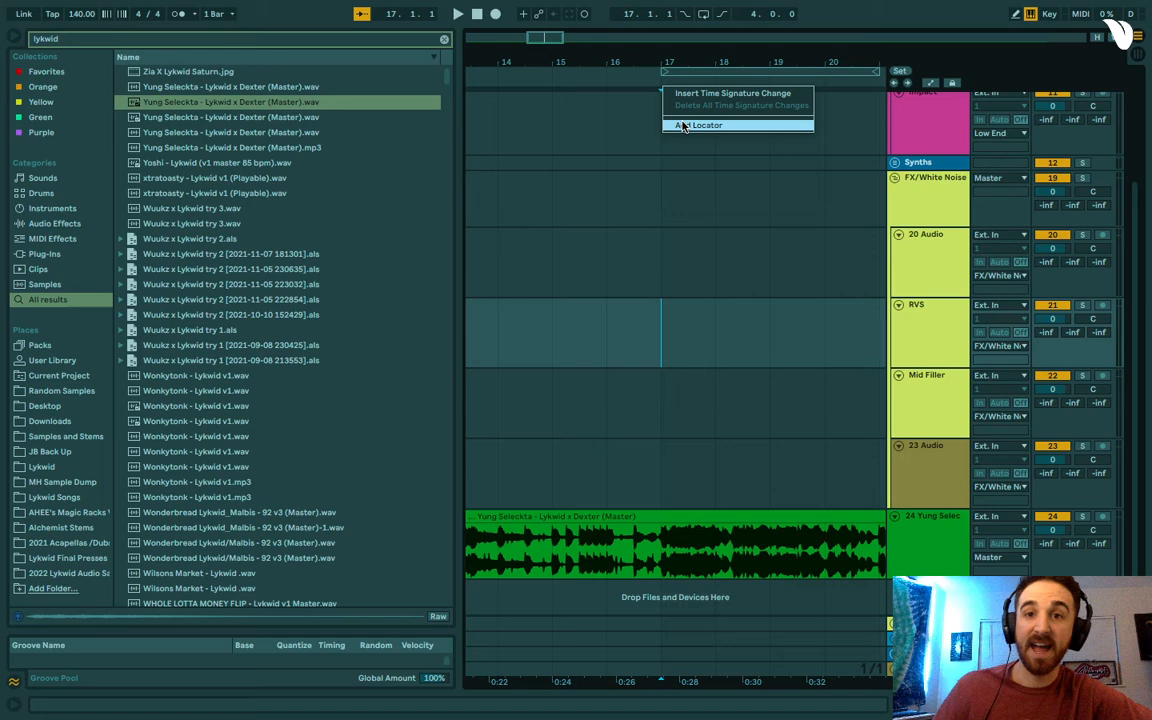
{"action": "left_click", "coordinate": [682, 125]}
{"action": "type", "text": "D"}
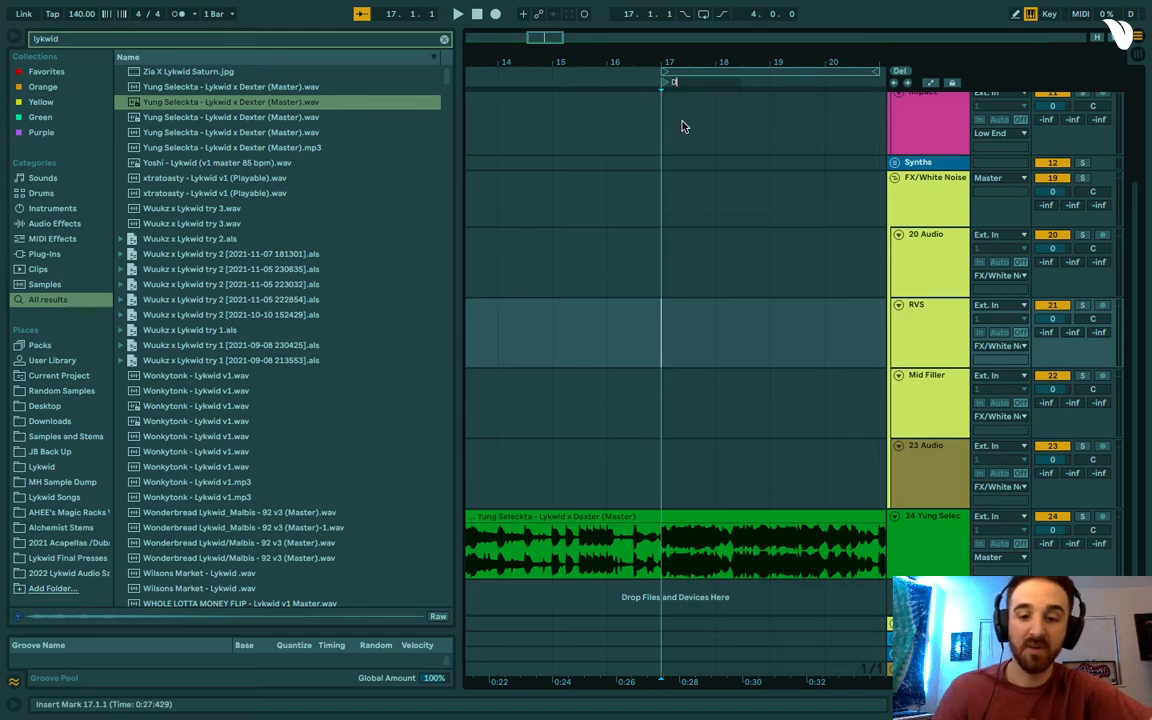
{"action": "type", "text": "rop"}
{"action": "key", "text": "Return"}
Add a locator named Intro at bar 1, the start of the reference song.
{"action": "left_click_drag", "start_coordinate": [543, 39], "coordinate": [543, 2]}
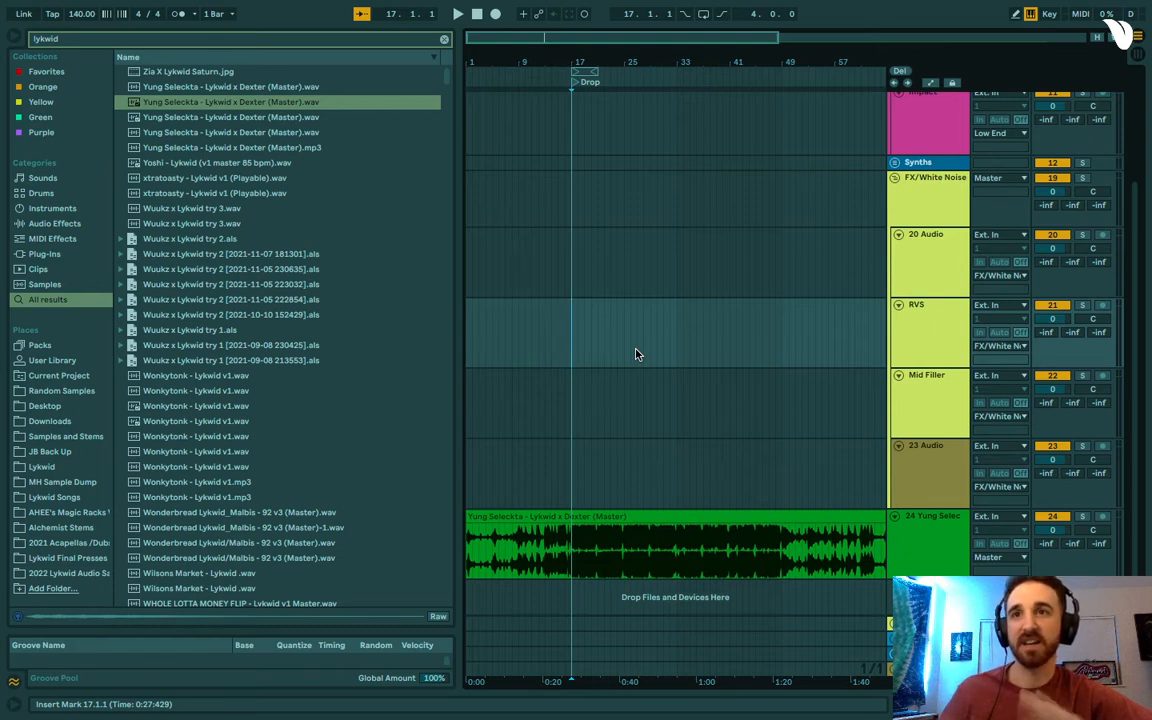
{"action": "right_click", "coordinate": [477, 82]}
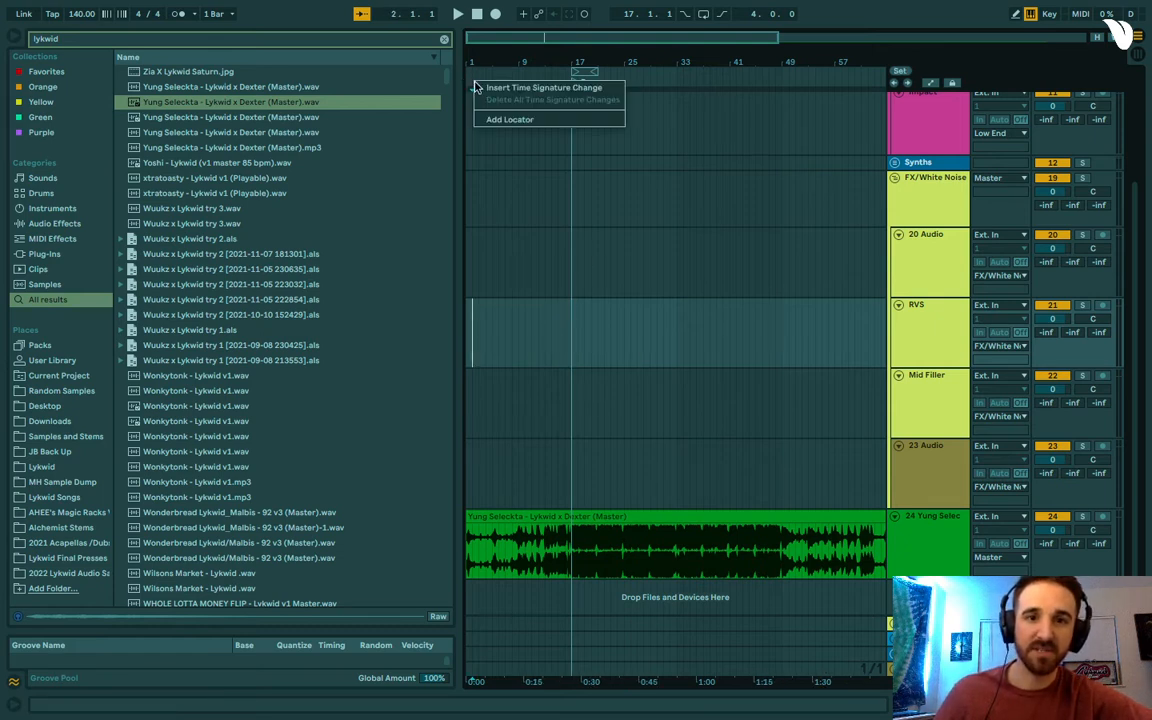
{"action": "left_click", "coordinate": [505, 116]}
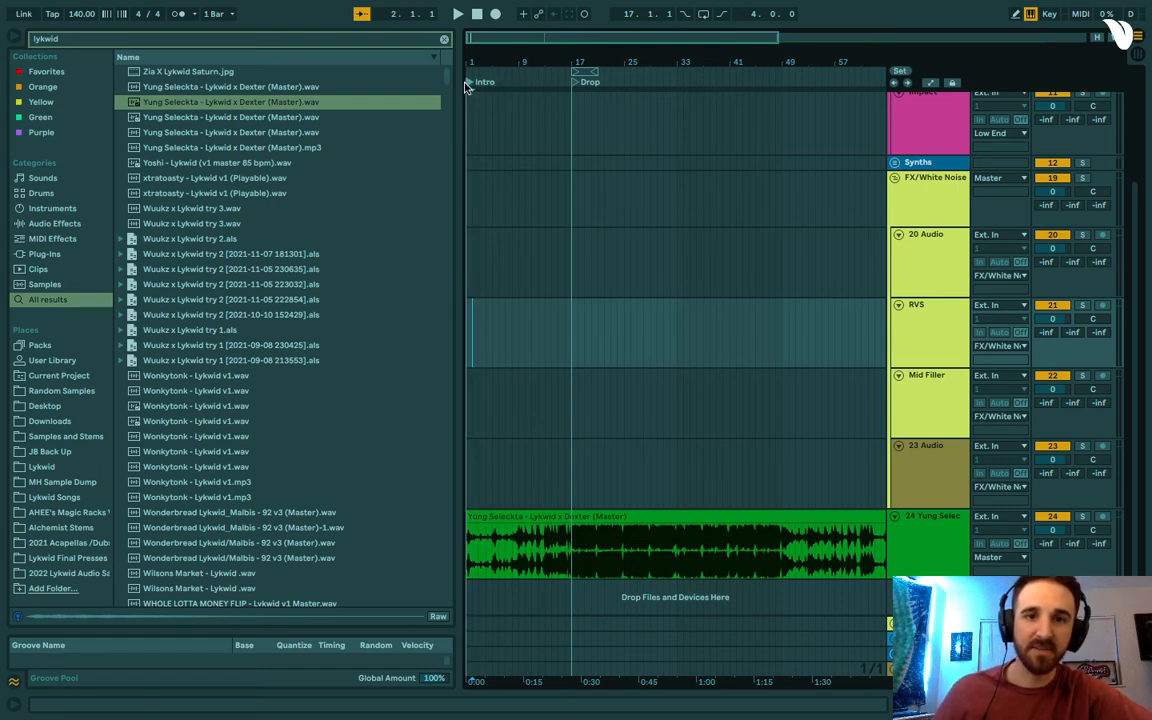
Set the fixed grid to 8 Bars and select bars 17 to 25 across the FX/White Noise group.
{"action": "right_click", "coordinate": [643, 224]}
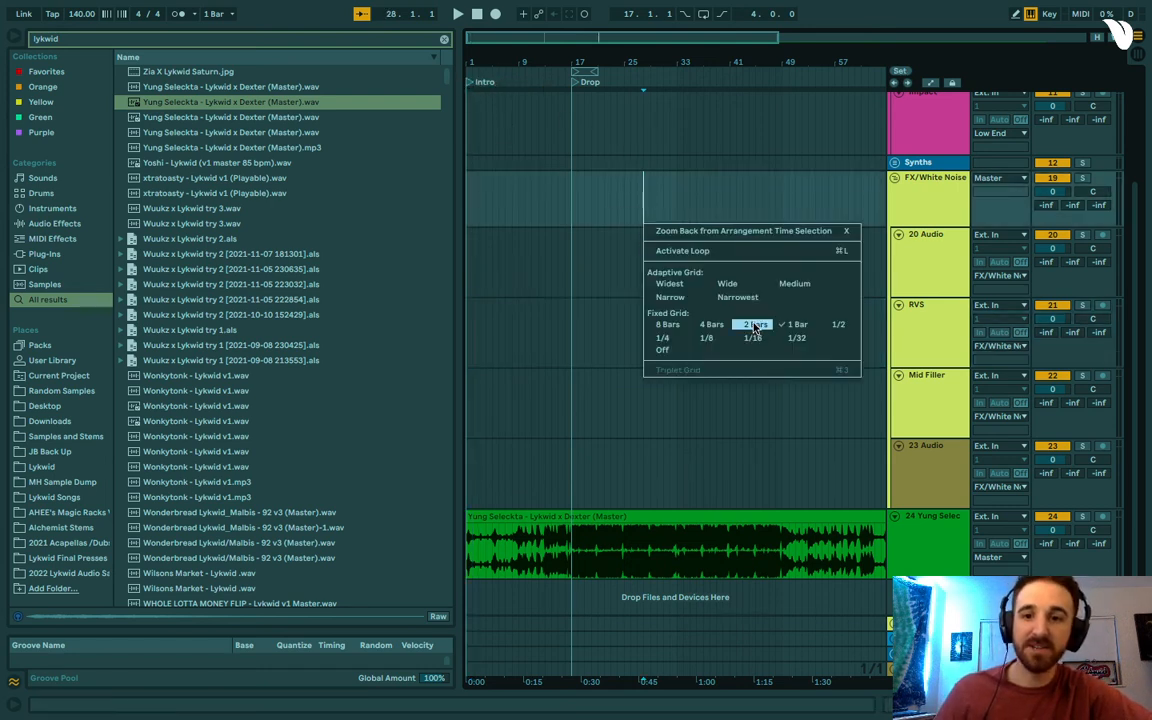
{"action": "left_click", "coordinate": [755, 326]}
{"action": "mouse_move", "coordinate": [612, 37]}
{"action": "left_mouse_down"}
{"action": "mouse_move", "coordinate": [612, 48]}
{"action": "mouse_move", "coordinate": [595, 48]}
{"action": "left_mouse_up"}
{"action": "right_click", "coordinate": [647, 121]}
{"action": "left_click", "coordinate": [677, 266]}
{"action": "left_click_drag", "start_coordinate": [596, 200], "coordinate": [663, 215]}
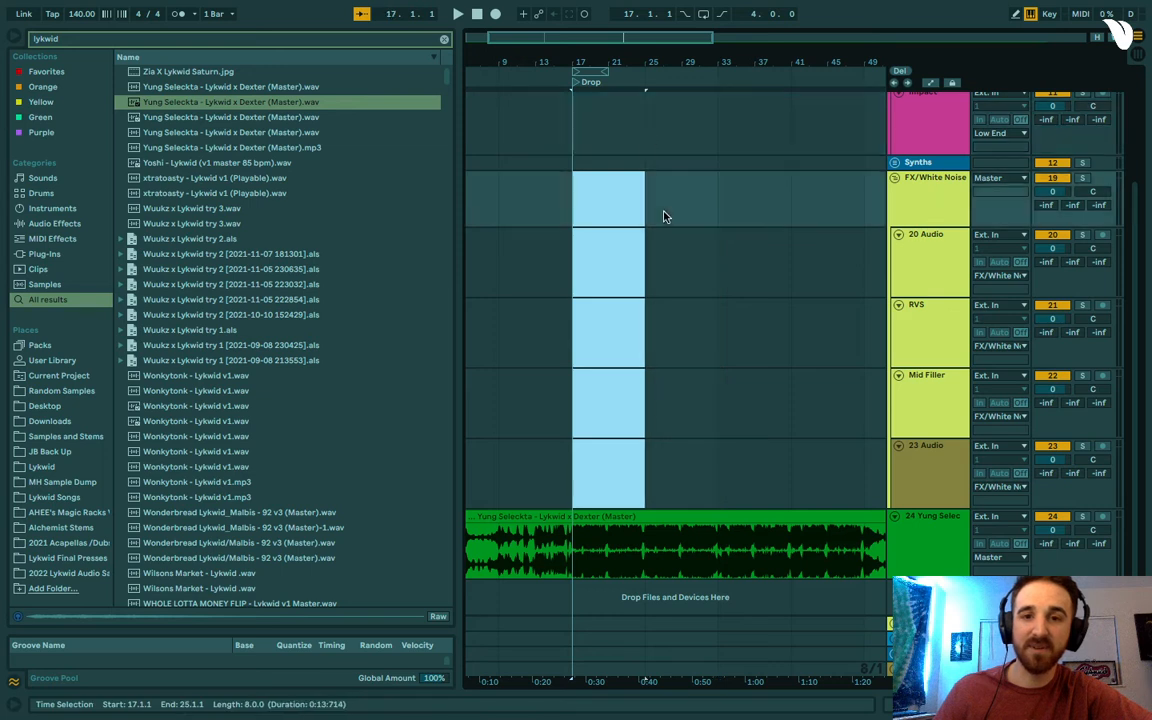
Add a locator named Change at bar 25, eight bars after the Drop locator.
{"action": "left_click_drag", "start_coordinate": [617, 40], "coordinate": [616, 55]}
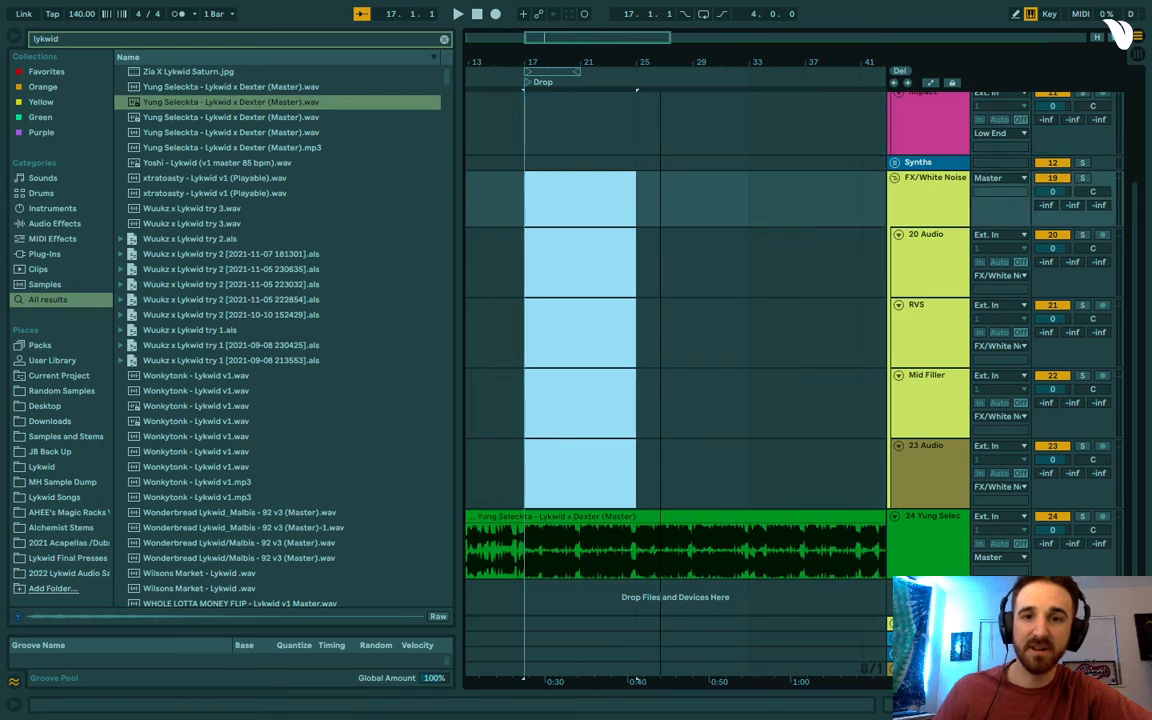
{"action": "right_click", "coordinate": [647, 78]}
{"action": "left_click", "coordinate": [669, 118]}
{"action": "type", "text": "Change"}
{"action": "key", "text": "Return"}
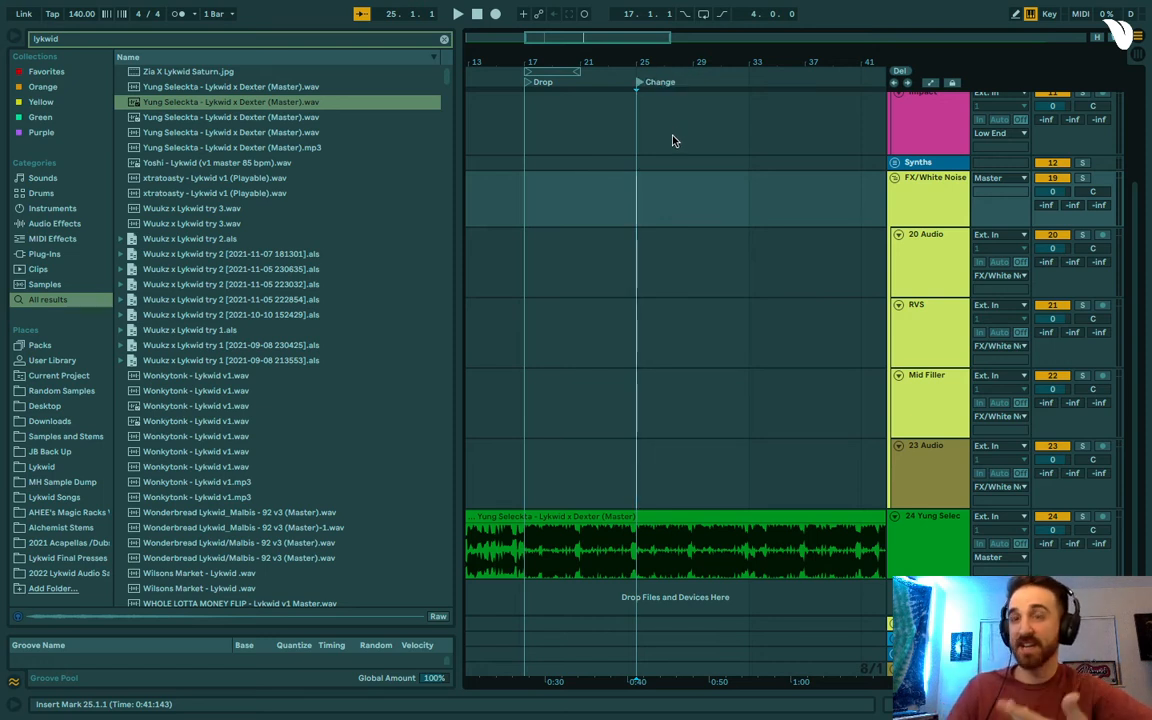
Set the fixed grid back to 1 Bar and play the reference song from bar 24 through the Change locator.
{"action": "right_click", "coordinate": [673, 141]}
{"action": "left_click", "coordinate": [825, 295]}
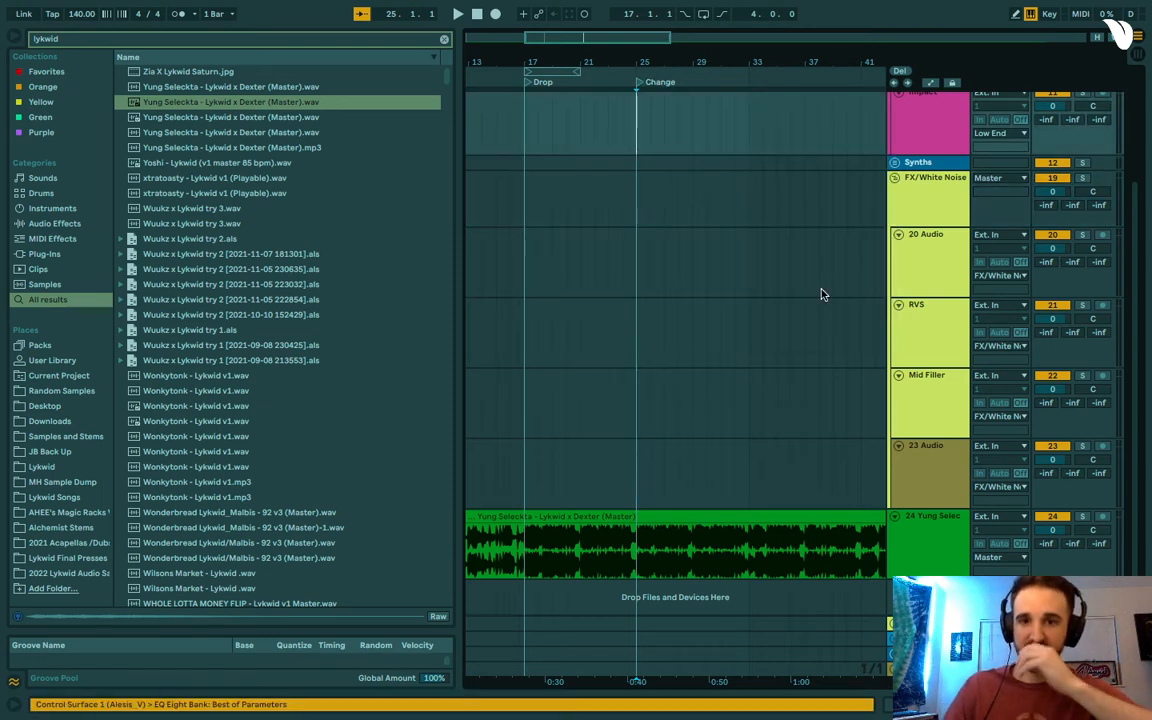
{"action": "left_click", "coordinate": [631, 280]}
{"action": "key", "text": "space"}
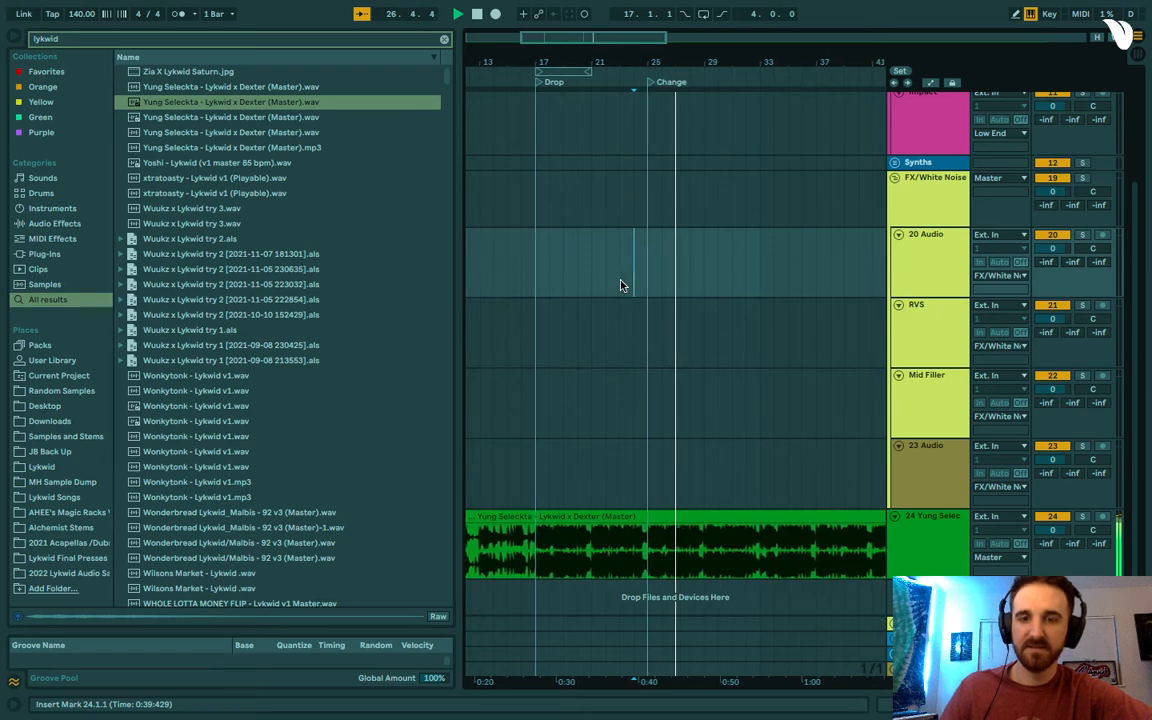
Add a second locator named Change at bar 33.
{"action": "right_click", "coordinate": [758, 78]}
{"action": "left_click", "coordinate": [782, 119]}
{"action": "type", "text": "Change"}
{"action": "key", "text": "Return"}
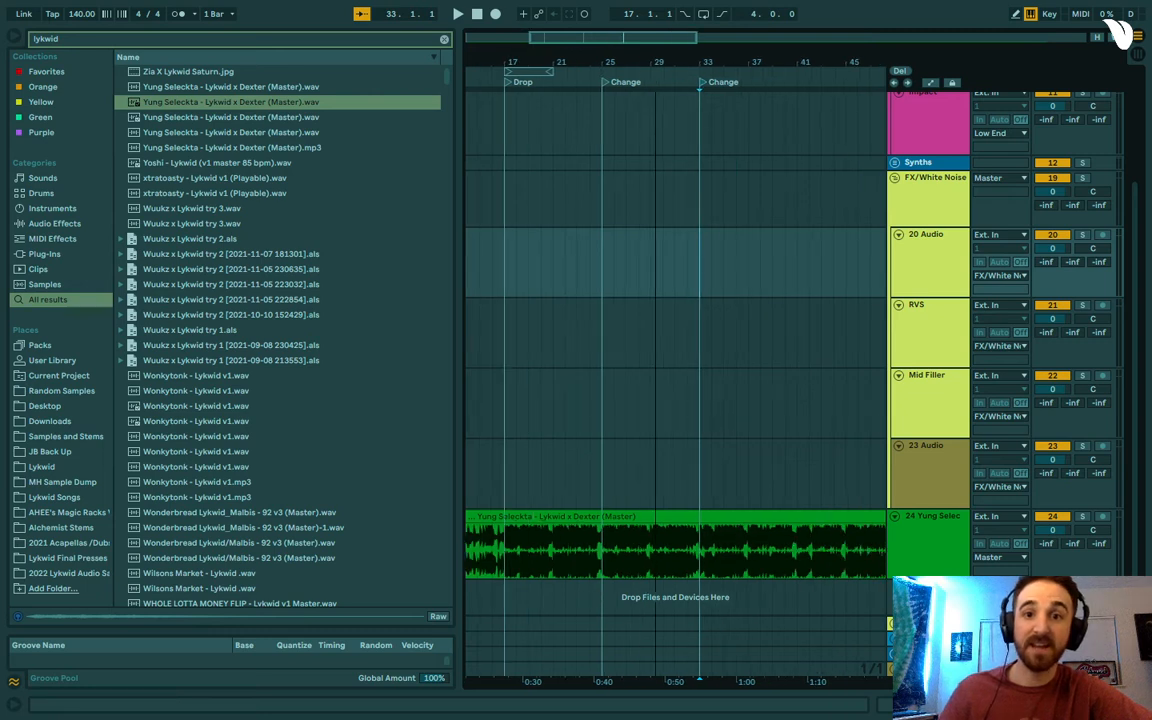
Check the eight-bar section between the Change locators at bars 25 and 33, and play the reference song from bar 33 through bar 41.
{"action": "left_click_drag", "start_coordinate": [508, 149], "coordinate": [703, 148]}
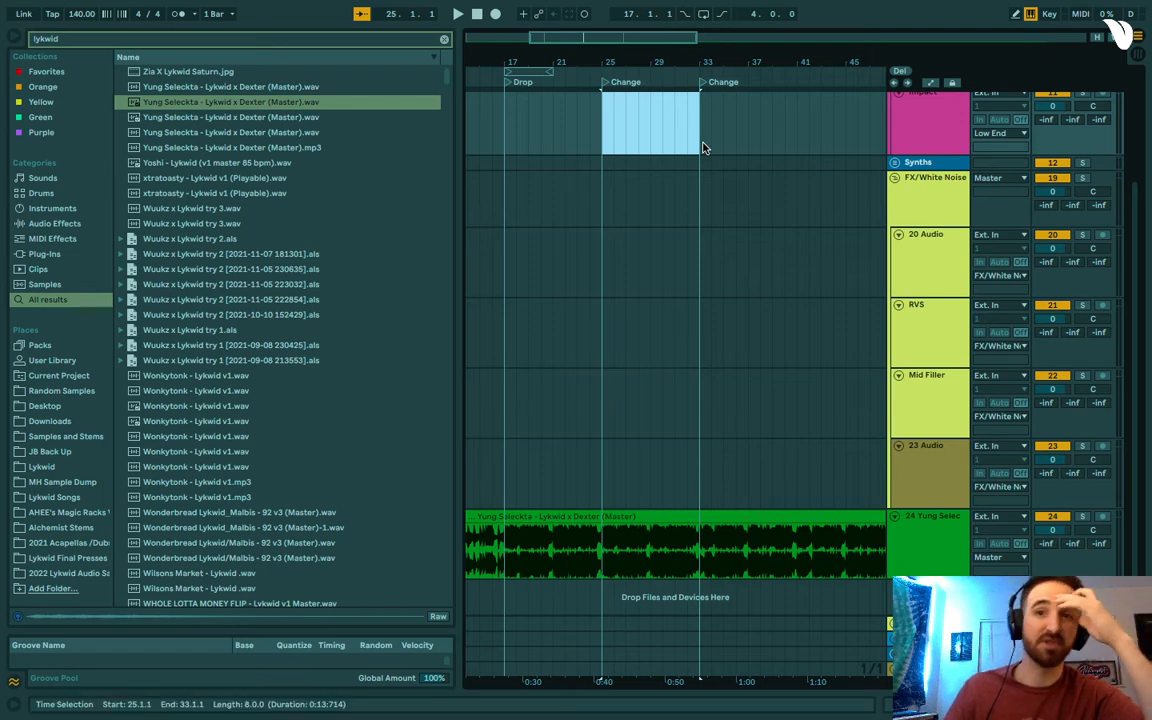
{"action": "left_click_drag", "start_coordinate": [553, 150], "coordinate": [504, 150]}
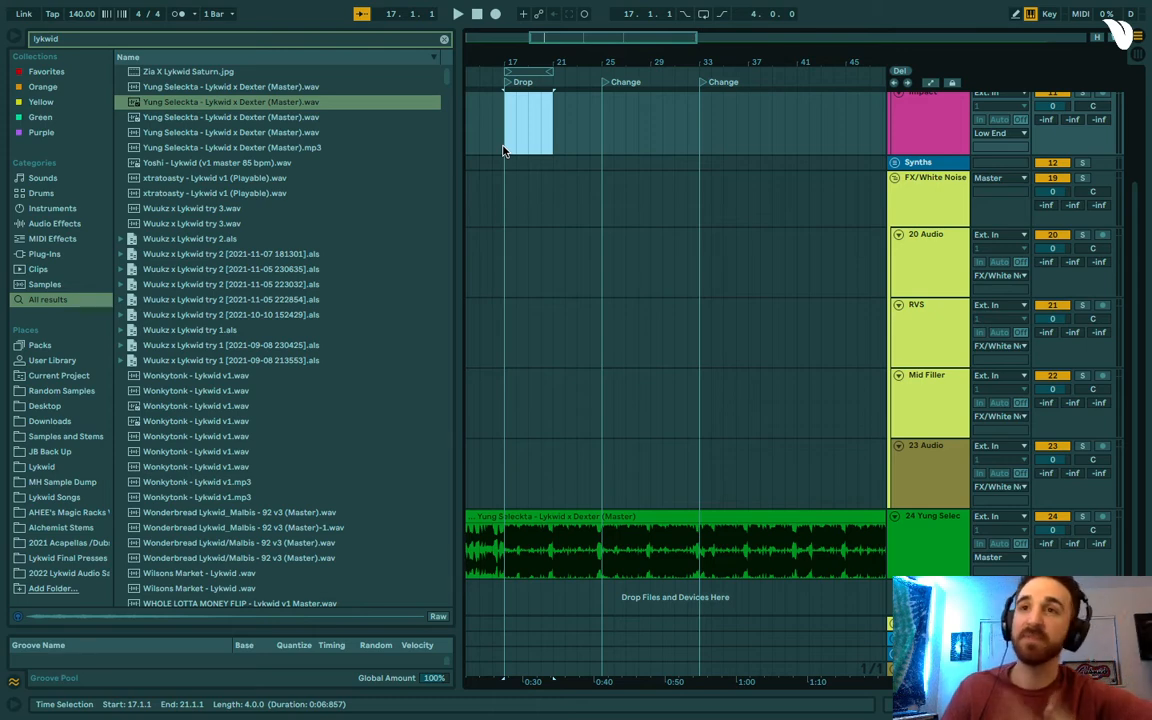
{"action": "left_click_drag", "start_coordinate": [597, 40], "coordinate": [641, 8]}
{"action": "left_click", "coordinate": [650, 193]}
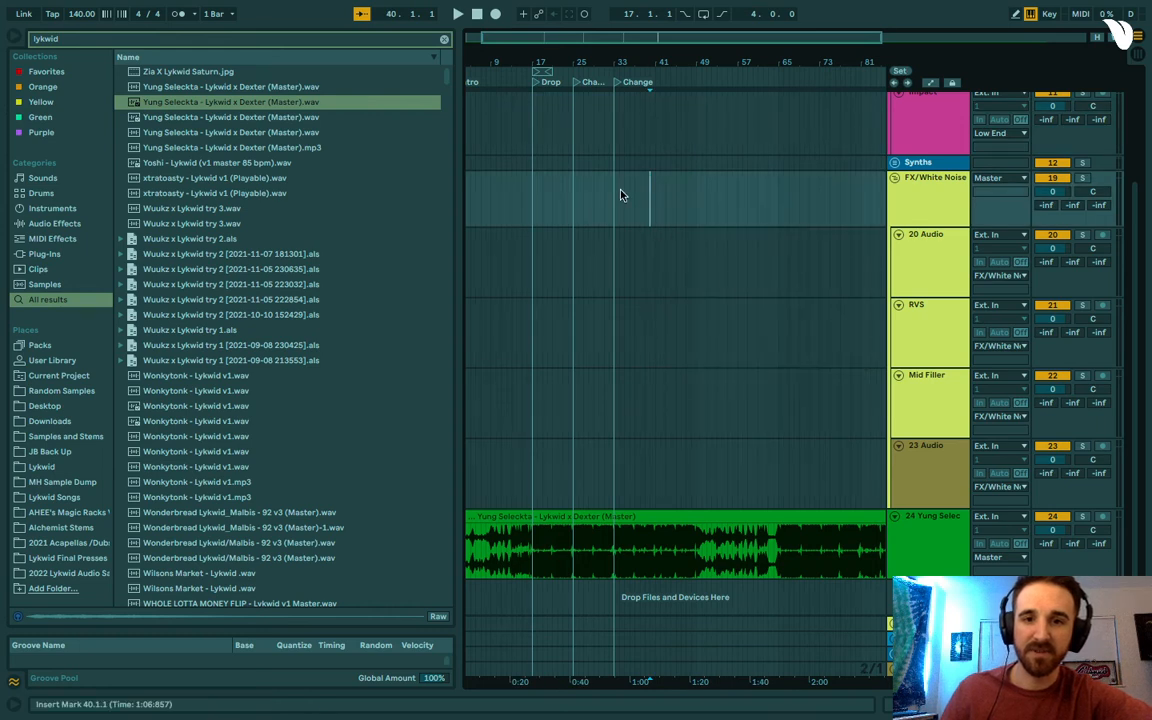
{"action": "key", "text": "space"}
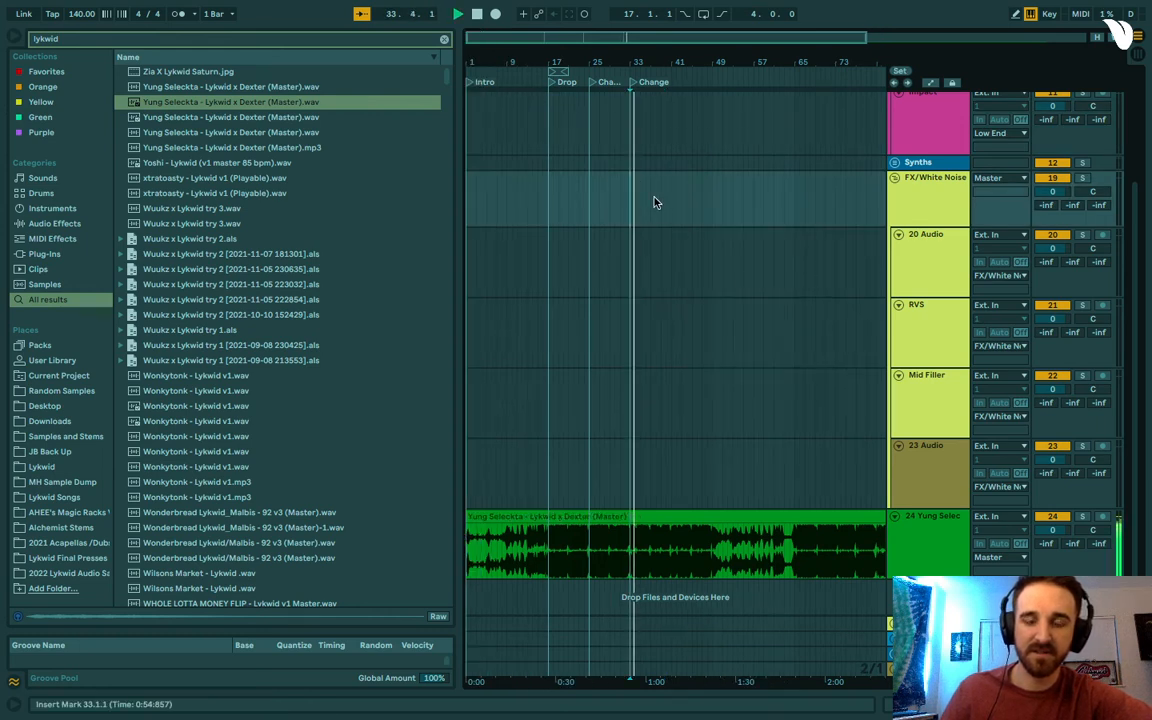
{"action": "left_click_drag", "start_coordinate": [701, 38], "coordinate": [681, 103]}
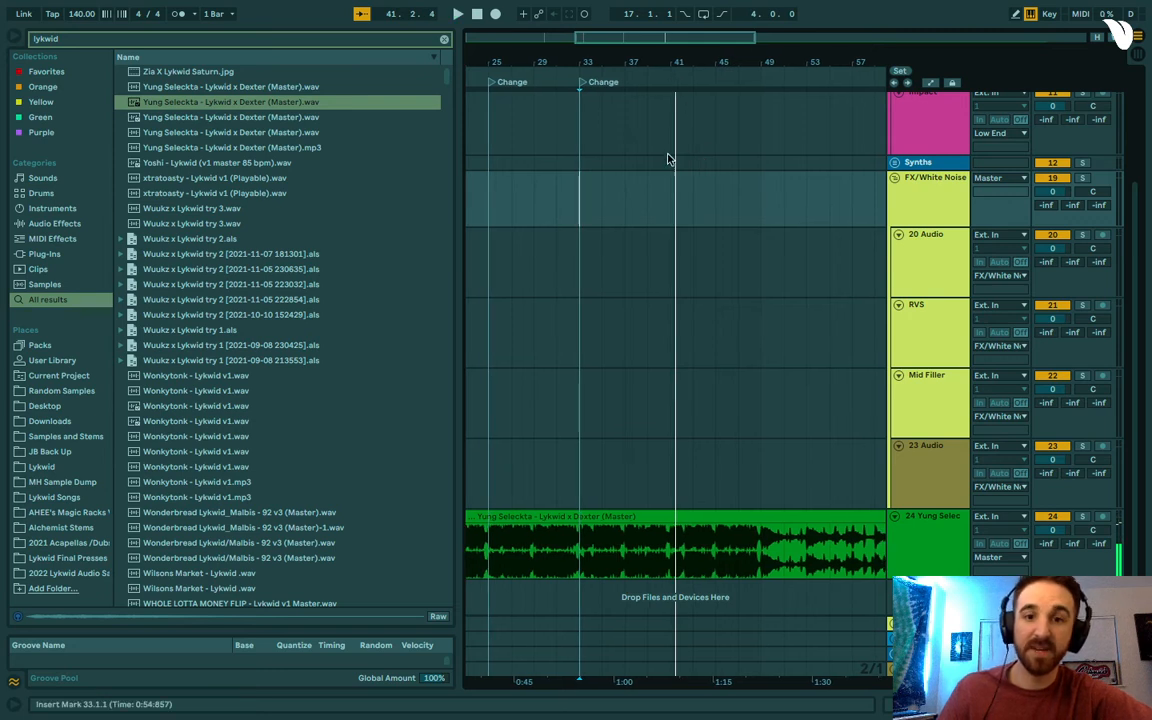
{"action": "key", "text": "space"}
Mark off eight bars after the bar 33 locator and add a third locator named Change at bar 41.
{"action": "left_click_drag", "start_coordinate": [663, 193], "coordinate": [589, 213]}
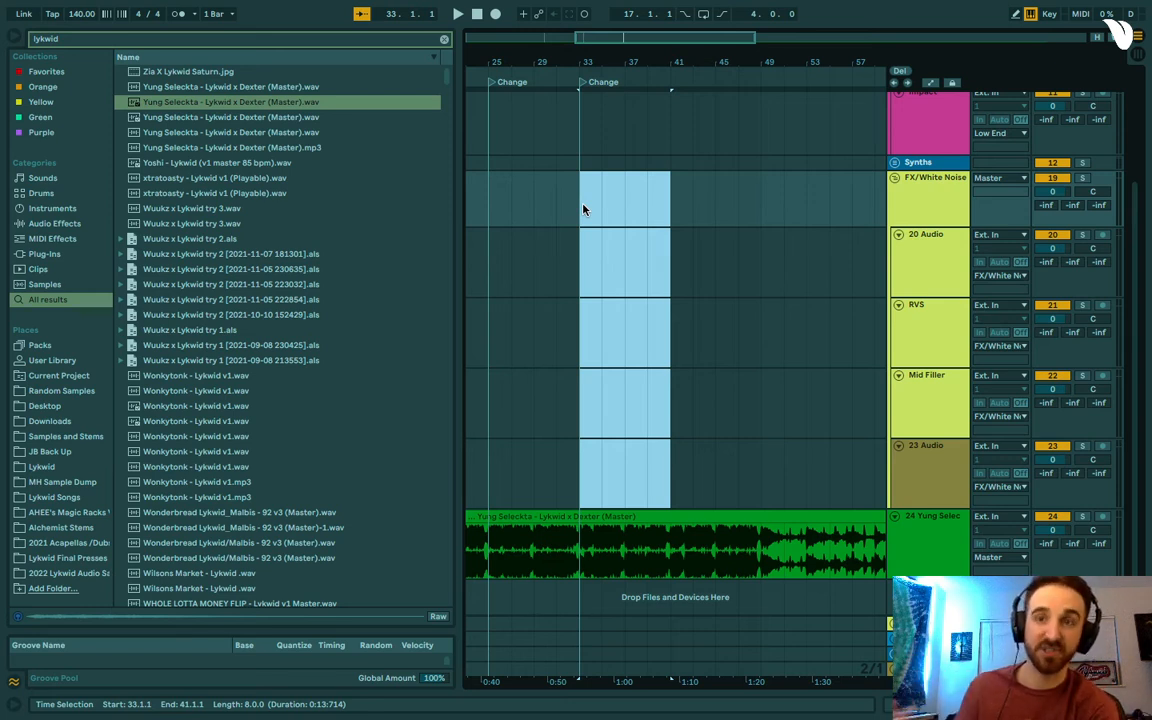
{"action": "right_click", "coordinate": [672, 81]}
{"action": "left_click", "coordinate": [691, 116]}
{"action": "type", "text": "Change"}
{"action": "key", "text": "Return"}
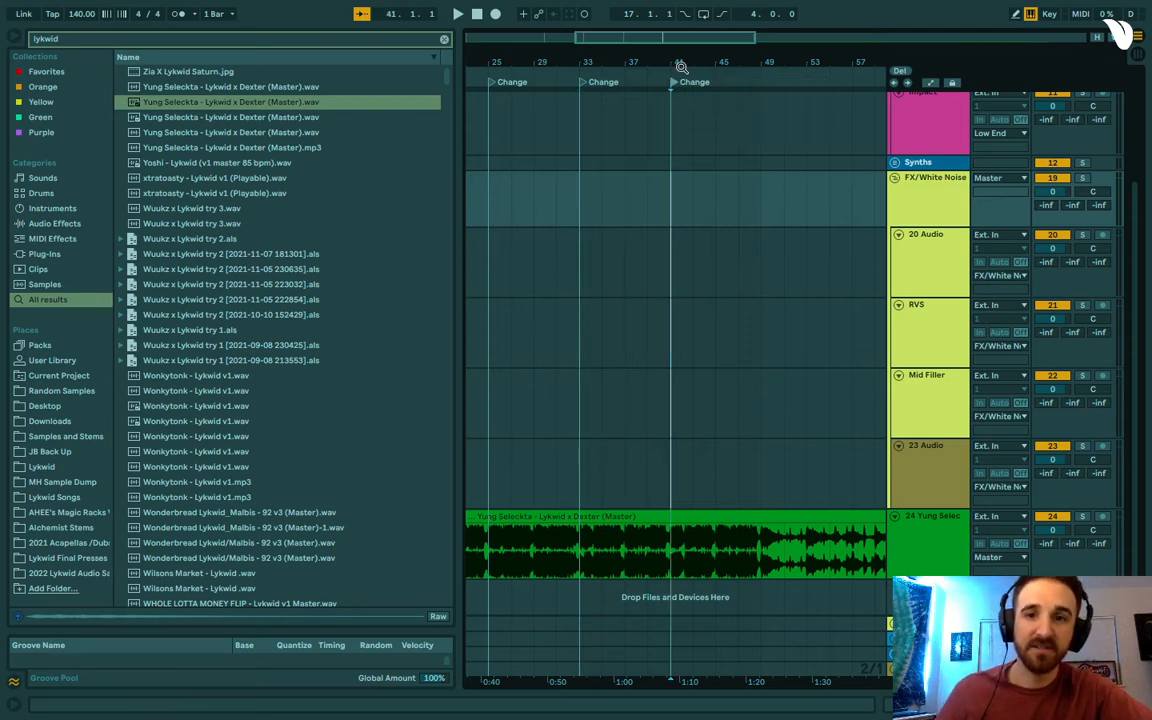
Set the fixed grid to 8 Bars and select bars 17 to 41 on the Impact track.
{"action": "left_click_drag", "start_coordinate": [651, 37], "coordinate": [650, 35]}
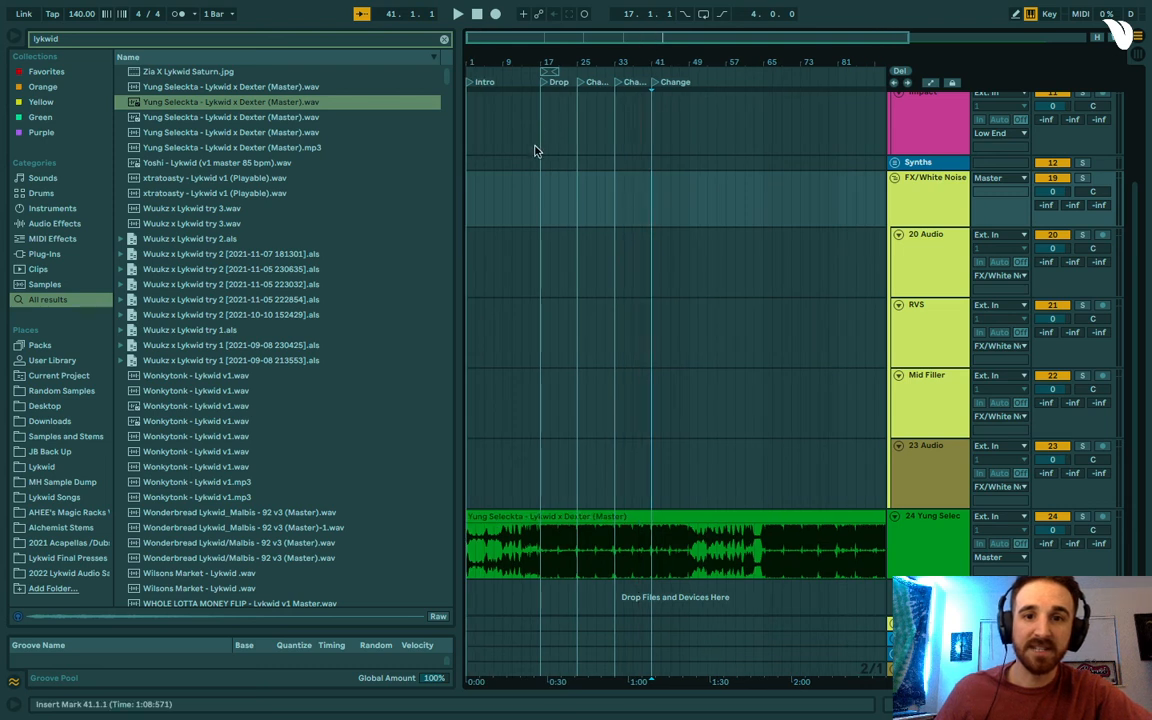
{"action": "left_click_drag", "start_coordinate": [535, 150], "coordinate": [652, 148]}
{"action": "right_click", "coordinate": [657, 147]}
{"action": "left_click", "coordinate": [690, 288]}
{"action": "left_click_drag", "start_coordinate": [549, 145], "coordinate": [658, 147]}
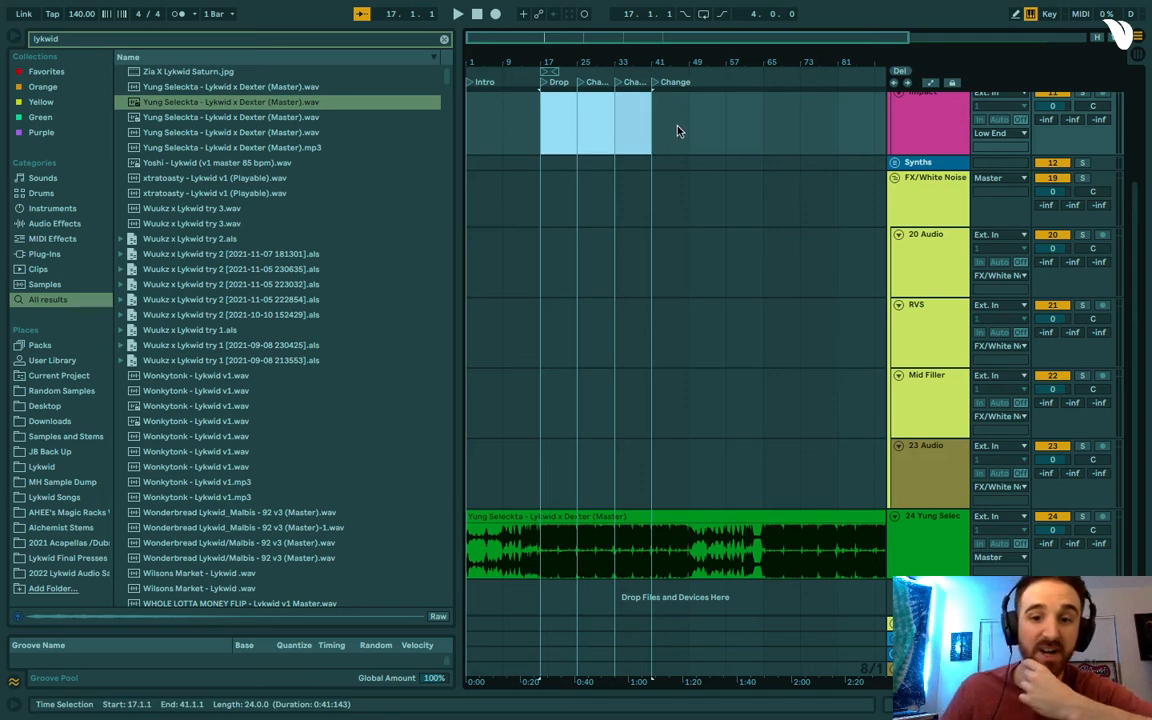
Set the fixed grid to 1 Bar and play the reference song from bar 45 past bar 49.
{"action": "left_click", "coordinate": [690, 110]}
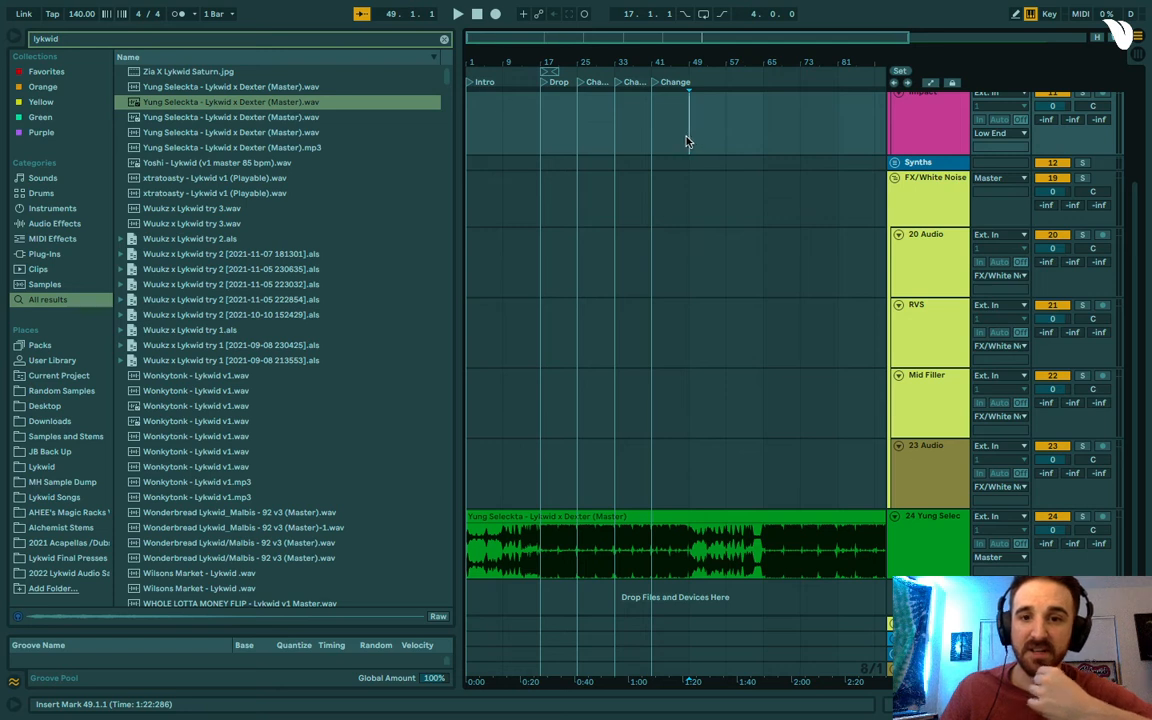
{"action": "right_click", "coordinate": [693, 139]}
{"action": "left_click", "coordinate": [810, 244]}
{"action": "left_click_drag", "start_coordinate": [704, 41], "coordinate": [705, 68]}
{"action": "left_click", "coordinate": [646, 143]}
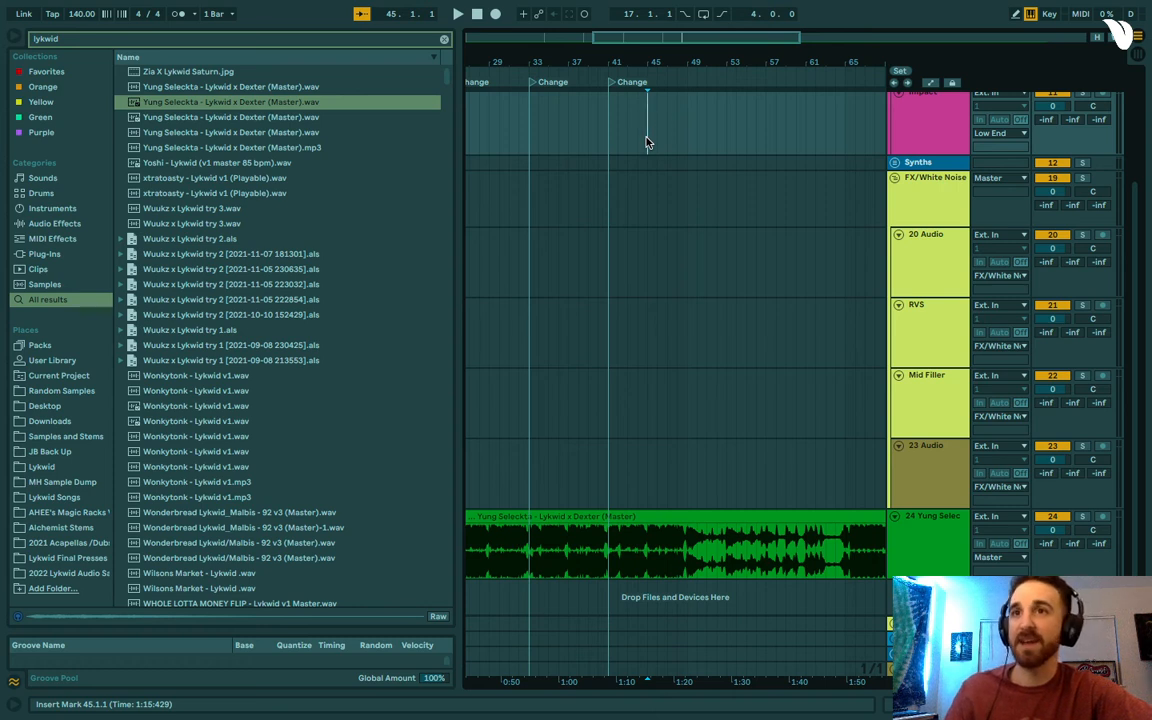
{"action": "key", "text": "space"}
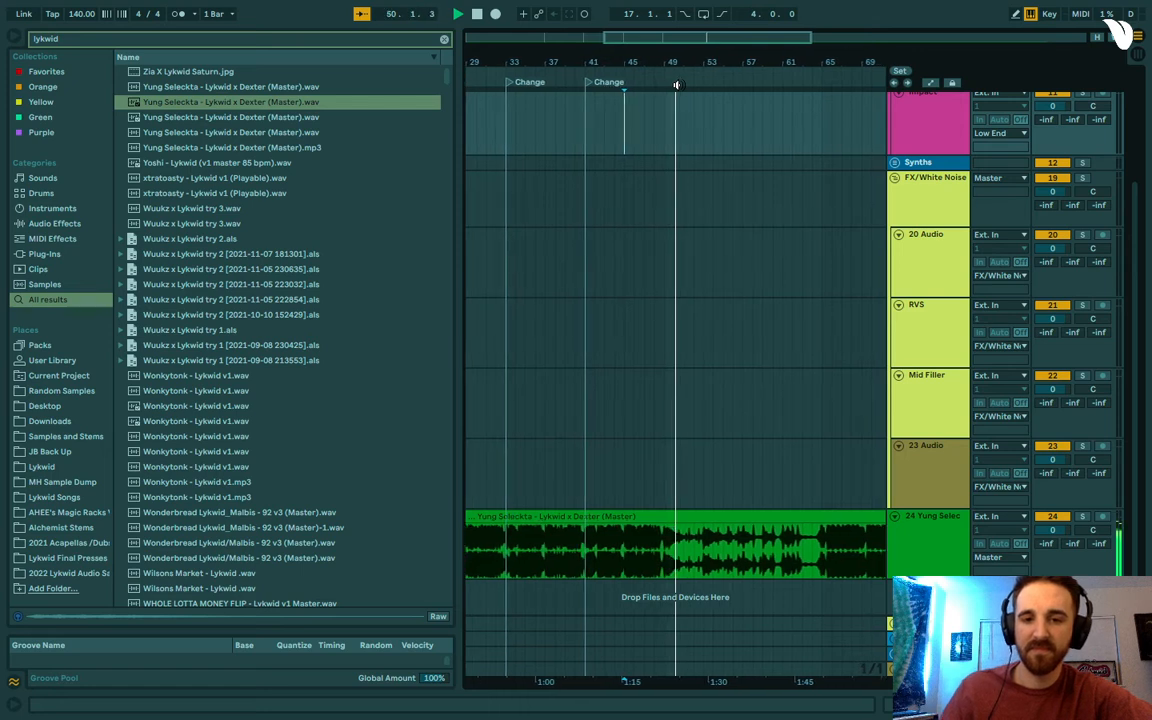
Add a locator named Mixout at bar 49, eight bars after the last Change locator.
{"action": "right_click", "coordinate": [657, 82]}
{"action": "left_click", "coordinate": [681, 118]}
{"action": "type", "text": "Mixout"}
{"action": "key", "text": "Return"}
Select bars 49 to 65 on the Impact track and bar 48 on the RVS track to examine the section around the Mixout locator.
{"action": "left_click_drag", "start_coordinate": [681, 40], "coordinate": [672, 2]}
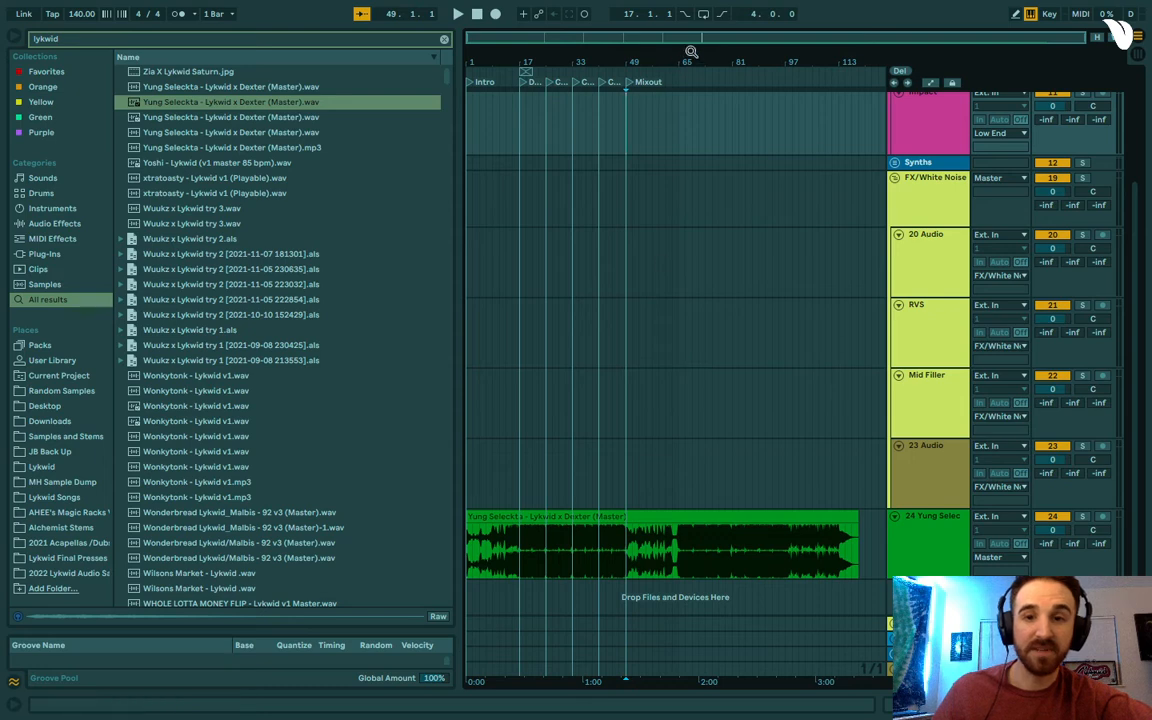
{"action": "left_click_drag", "start_coordinate": [630, 61], "coordinate": [757, 152]}
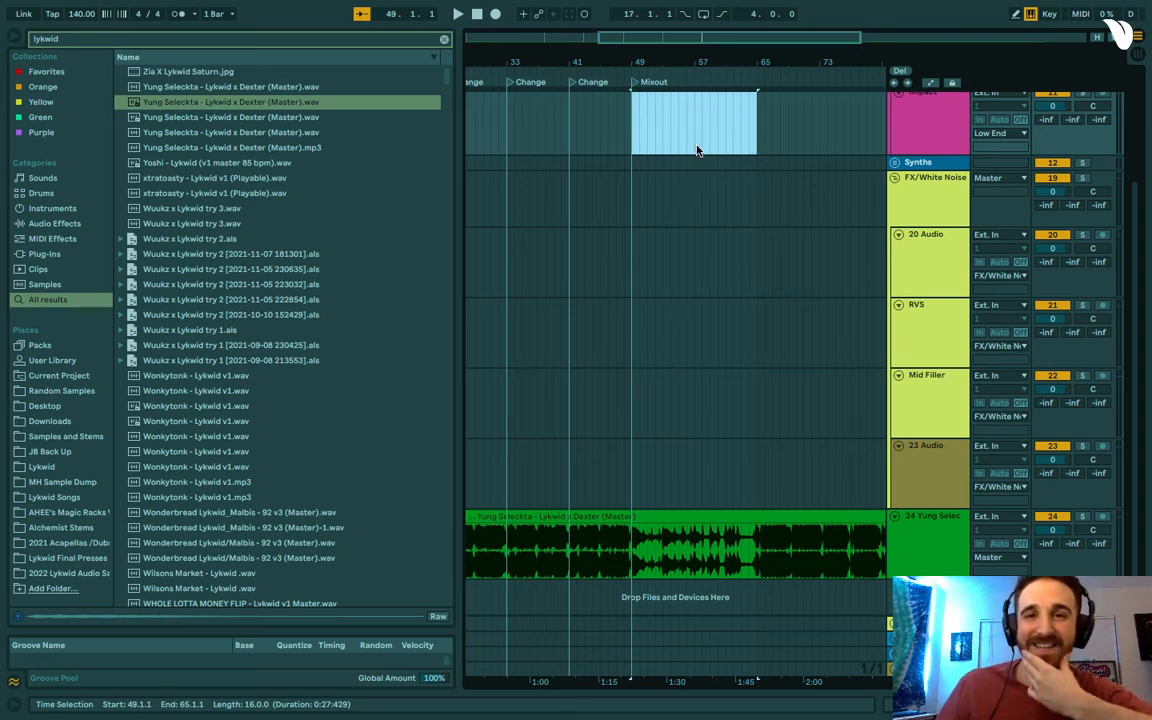
{"action": "left_click", "coordinate": [930, 205]}
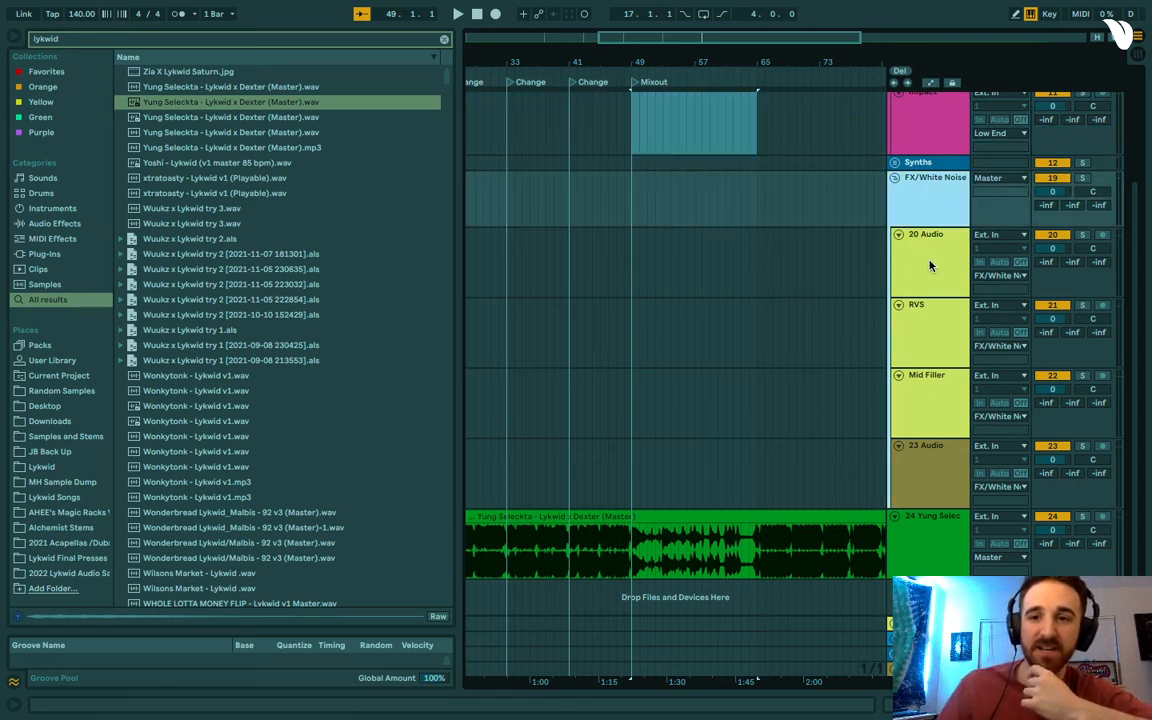
{"action": "left_click_drag", "start_coordinate": [622, 330], "coordinate": [633, 352]}
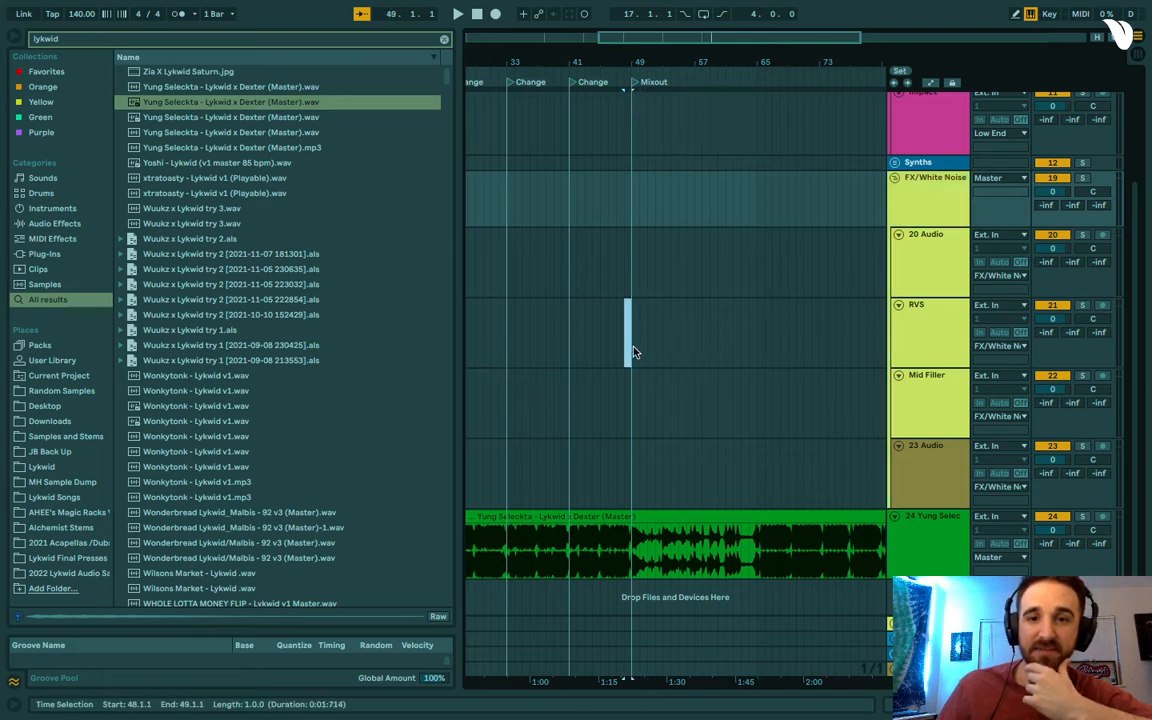
{"action": "left_click", "coordinate": [669, 337]}
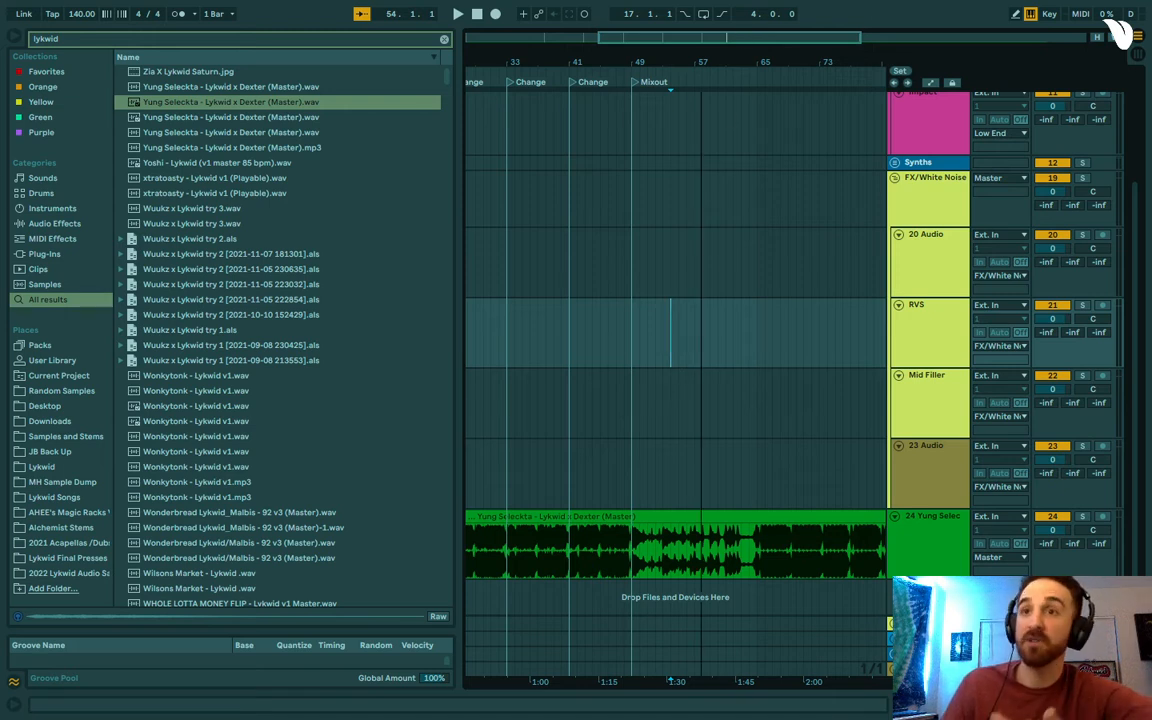
Set the fixed grid to 1/4 and play the reference song from bar 64 to find the start of the second drop.
{"action": "left_click_drag", "start_coordinate": [701, 38], "coordinate": [701, 48]}
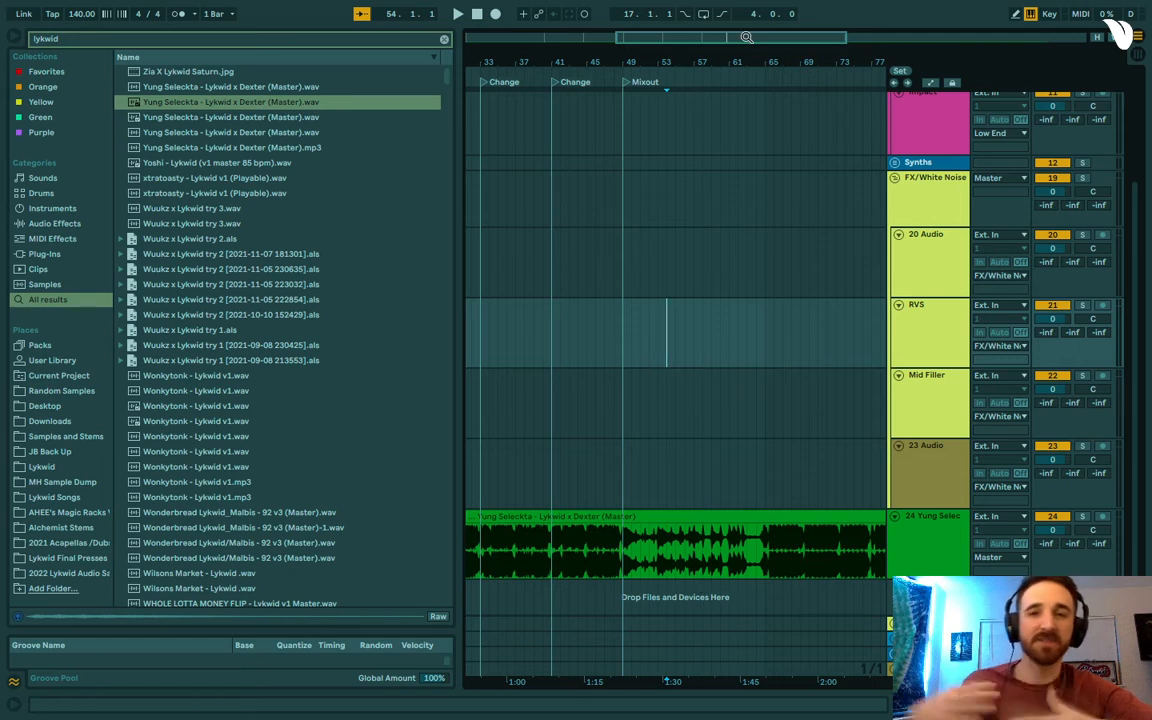
{"action": "left_click_drag", "start_coordinate": [746, 37], "coordinate": [779, 42]}
{"action": "right_click", "coordinate": [780, 194]}
{"action": "left_click", "coordinate": [862, 297]}
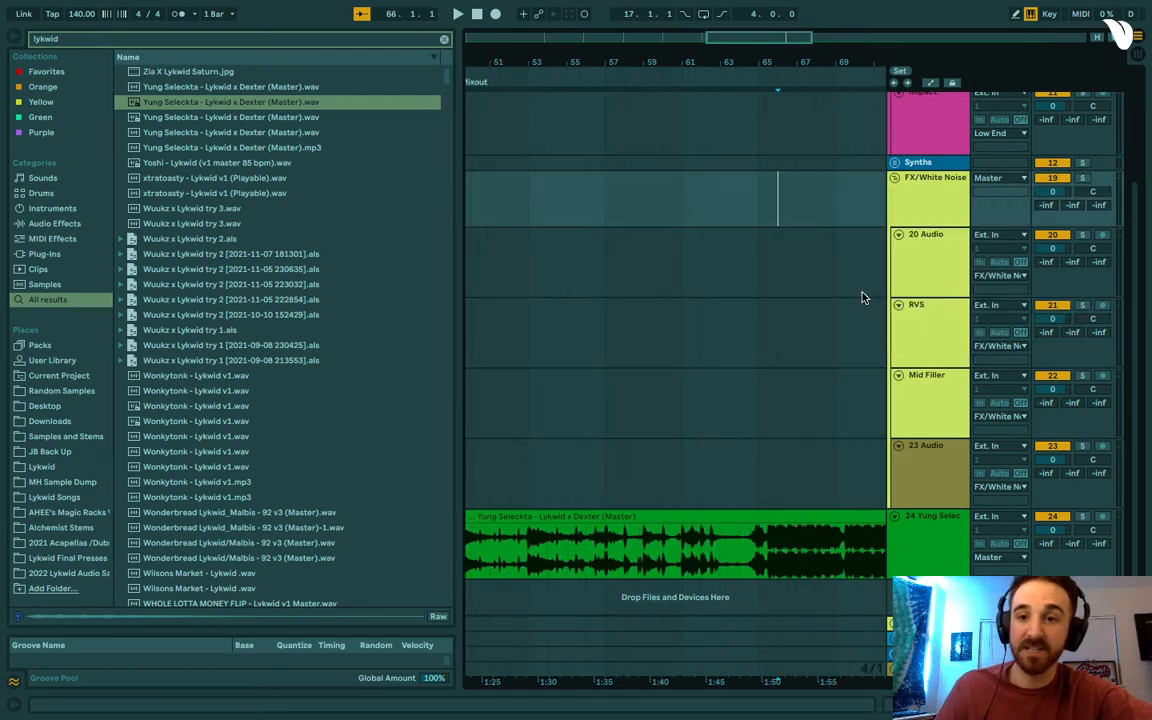
{"action": "left_click_drag", "start_coordinate": [705, 38], "coordinate": [788, 40]}
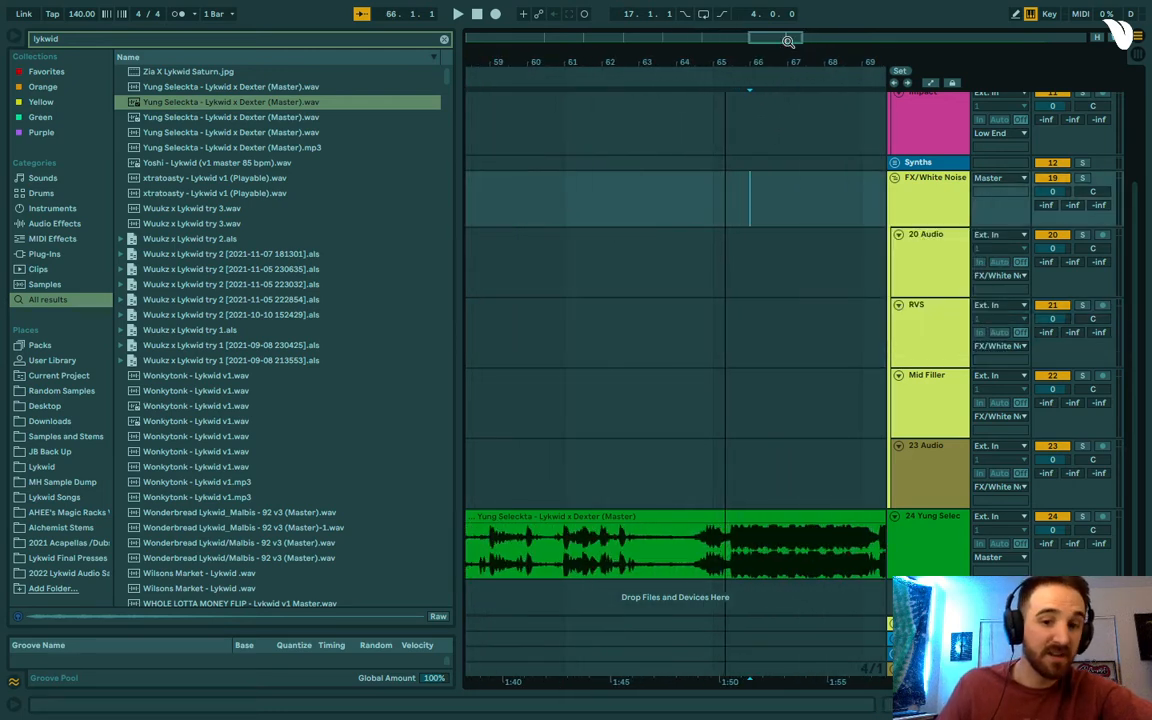
{"action": "right_click", "coordinate": [802, 174]}
{"action": "left_click", "coordinate": [814, 294]}
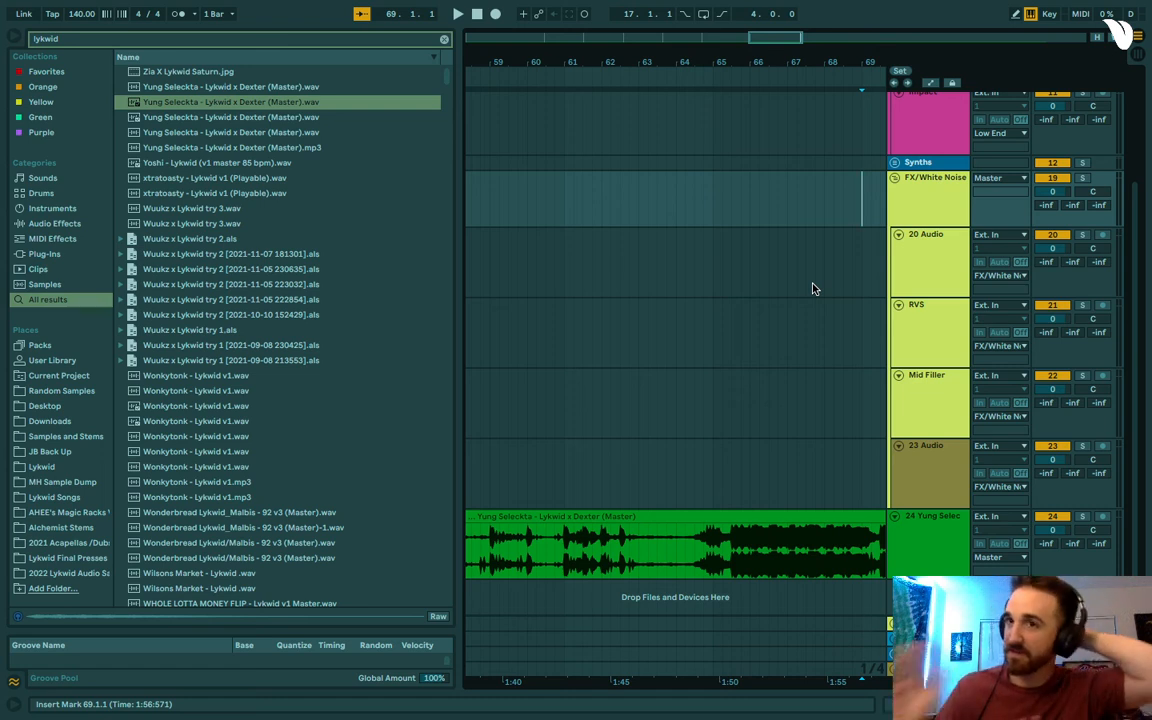
{"action": "left_click_drag", "start_coordinate": [770, 38], "coordinate": [774, 56]}
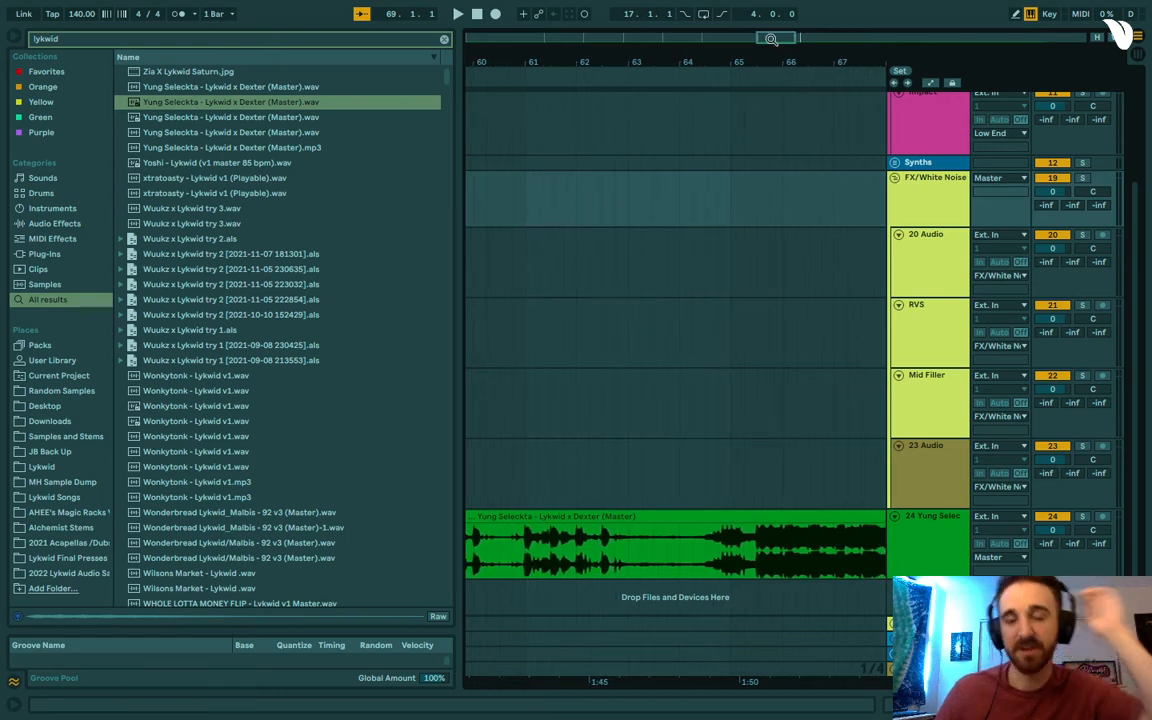
{"action": "left_click", "coordinate": [690, 222]}
{"action": "key", "text": "space"}
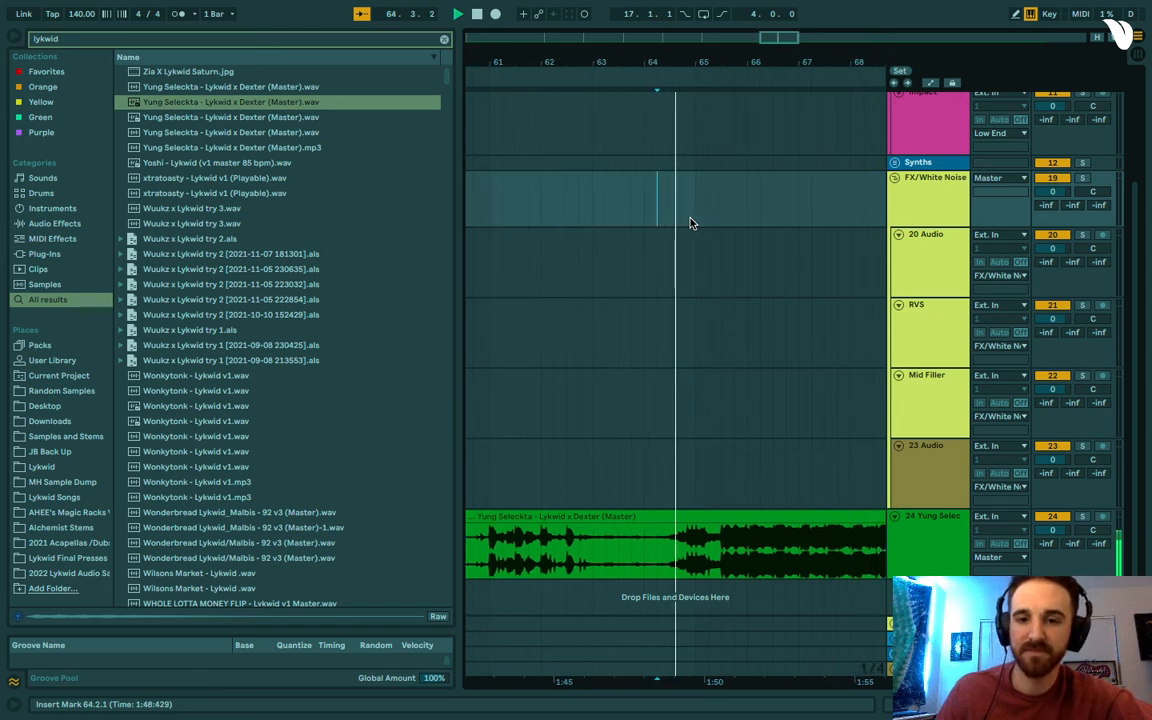
{"action": "left_click_drag", "start_coordinate": [781, 37], "coordinate": [781, 40]}
{"action": "key", "text": "space"}
Set the fixed grid to 1/16 and play the reference song from just before bar 65.
{"action": "right_click", "coordinate": [722, 212]}
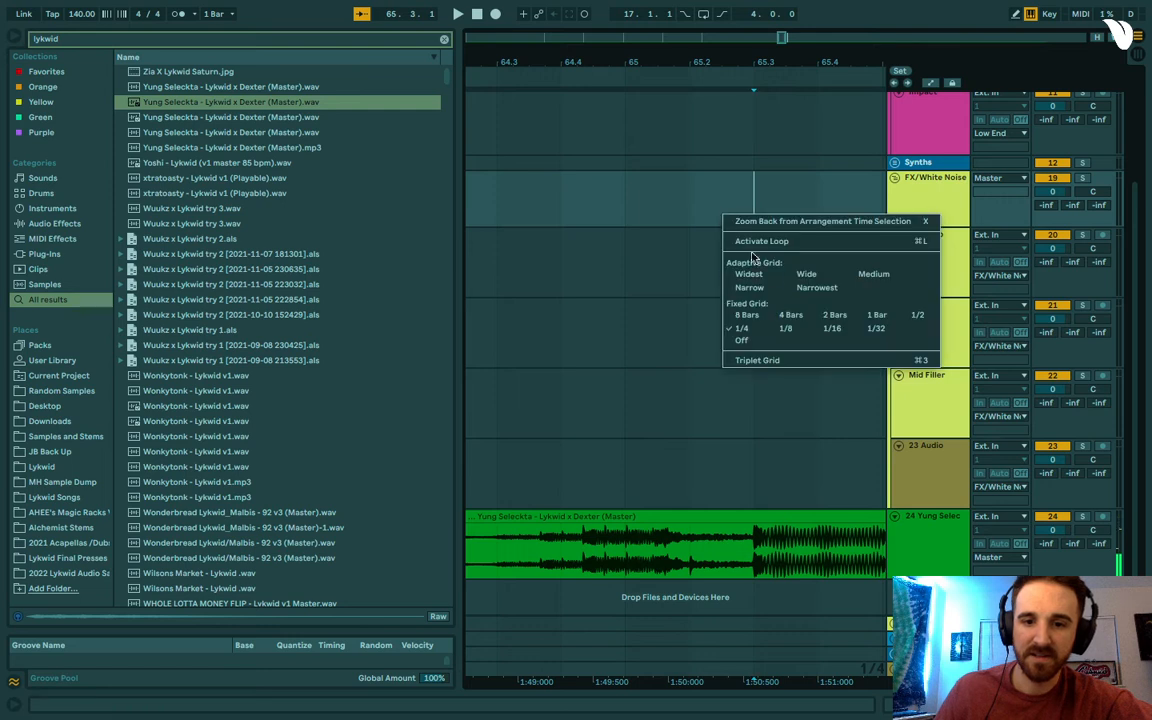
{"action": "left_click", "coordinate": [829, 329]}
{"action": "left_click", "coordinate": [567, 445]}
{"action": "key", "text": "space"}
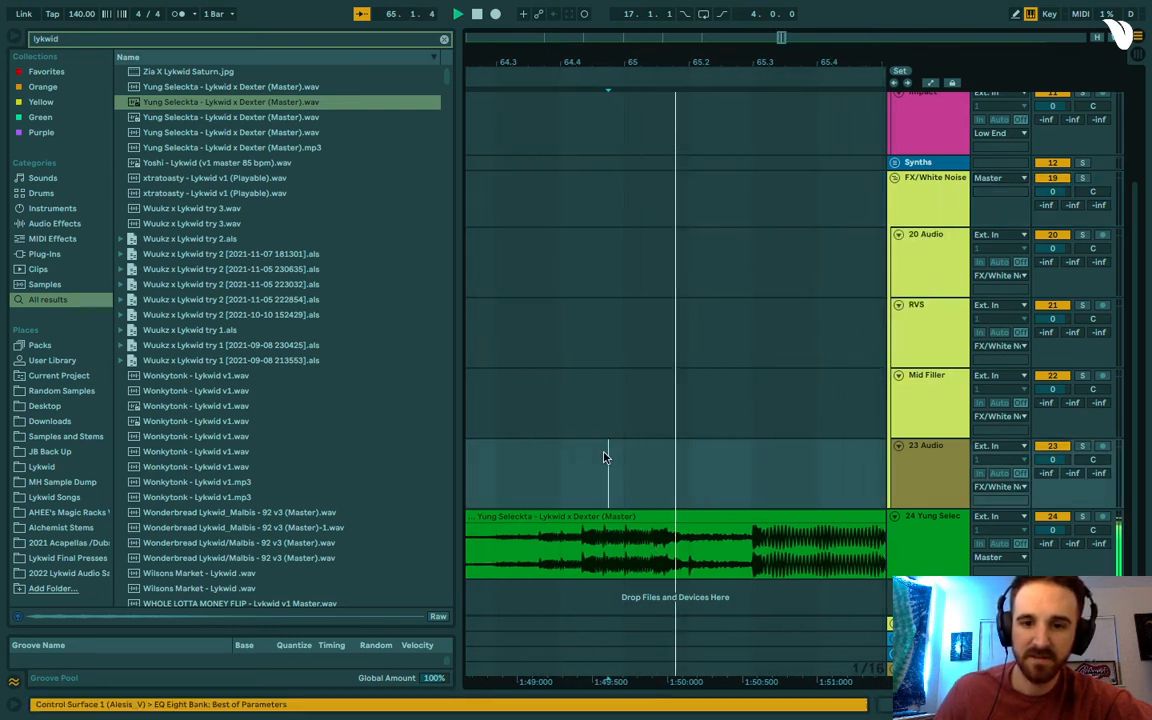
Add a locator named Drop 2 at bar 65.
{"action": "right_click", "coordinate": [598, 84]}
{"action": "left_click", "coordinate": [617, 116]}
{"action": "type", "text": "2"}
{"action": "key", "text": "Return"}
Set the fixed grid to 8 Bars and play the reference song from the Drop 2 locator.
{"action": "left_click_drag", "start_coordinate": [783, 37], "coordinate": [800, 8]}
{"action": "right_click", "coordinate": [734, 275]}
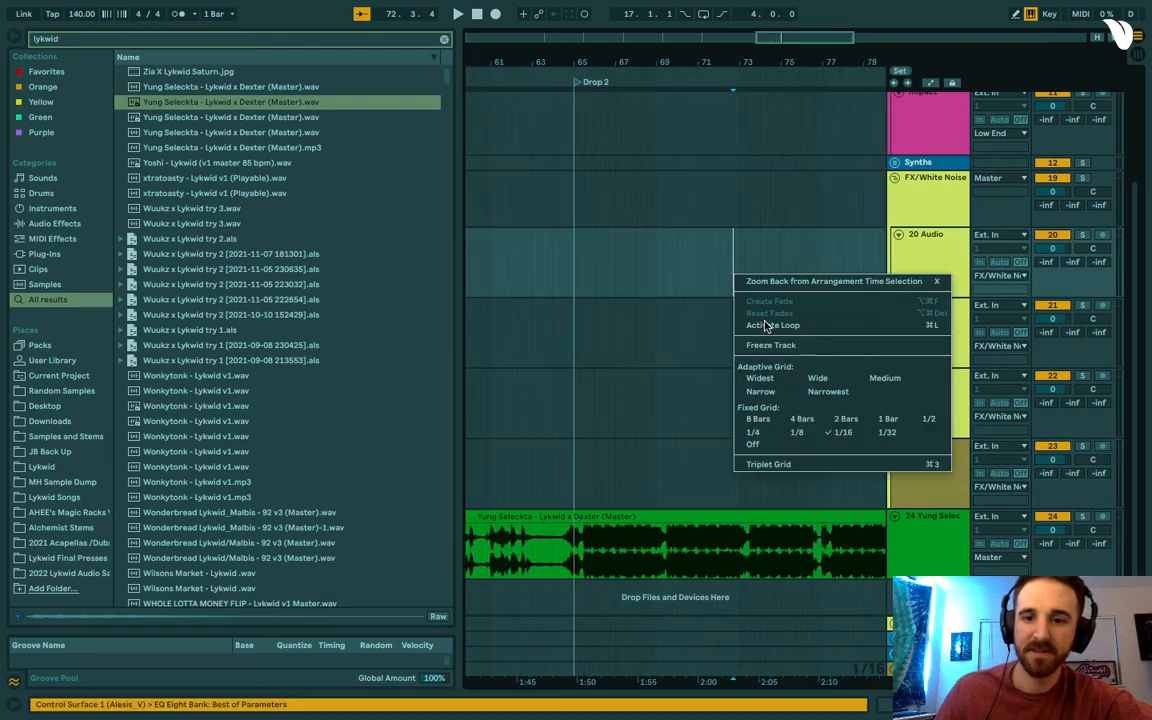
{"action": "left_click", "coordinate": [762, 421]}
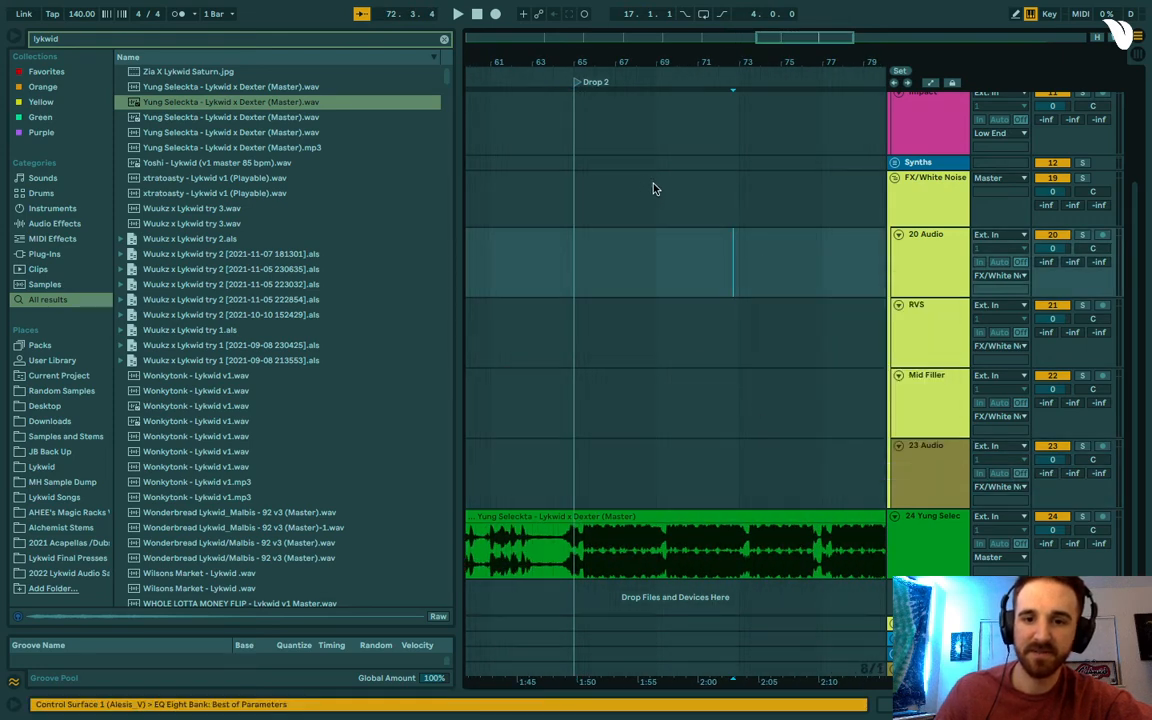
{"action": "left_click", "coordinate": [559, 297]}
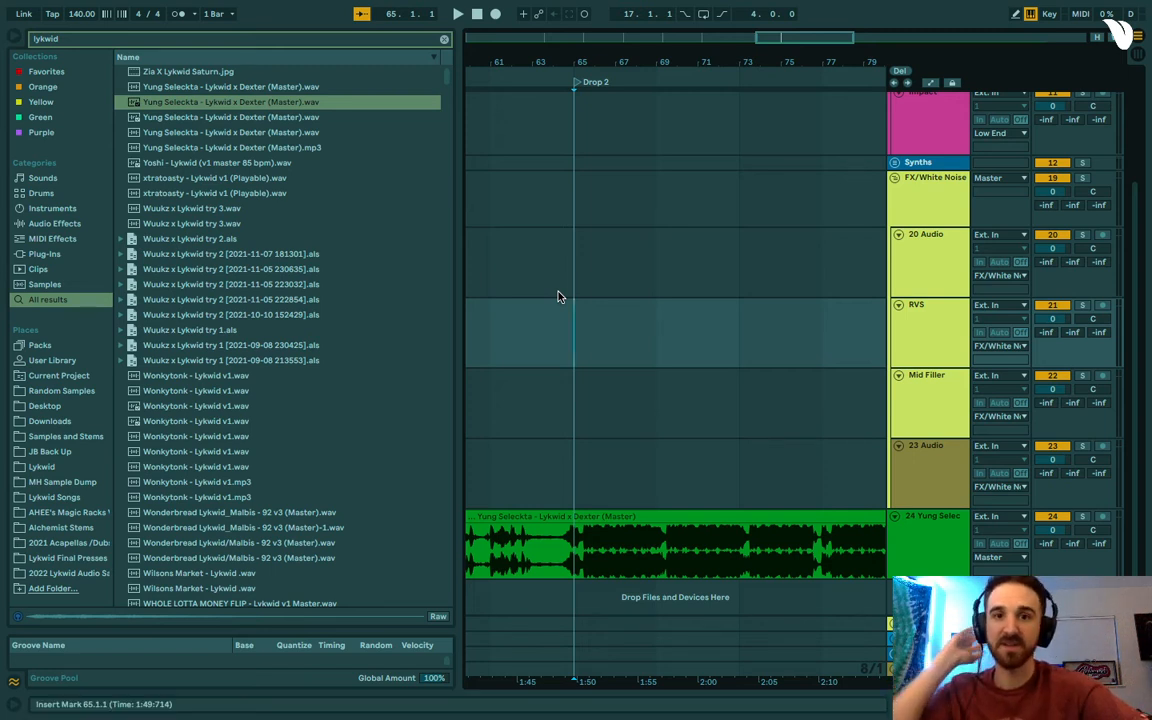
{"action": "key", "text": "space"}
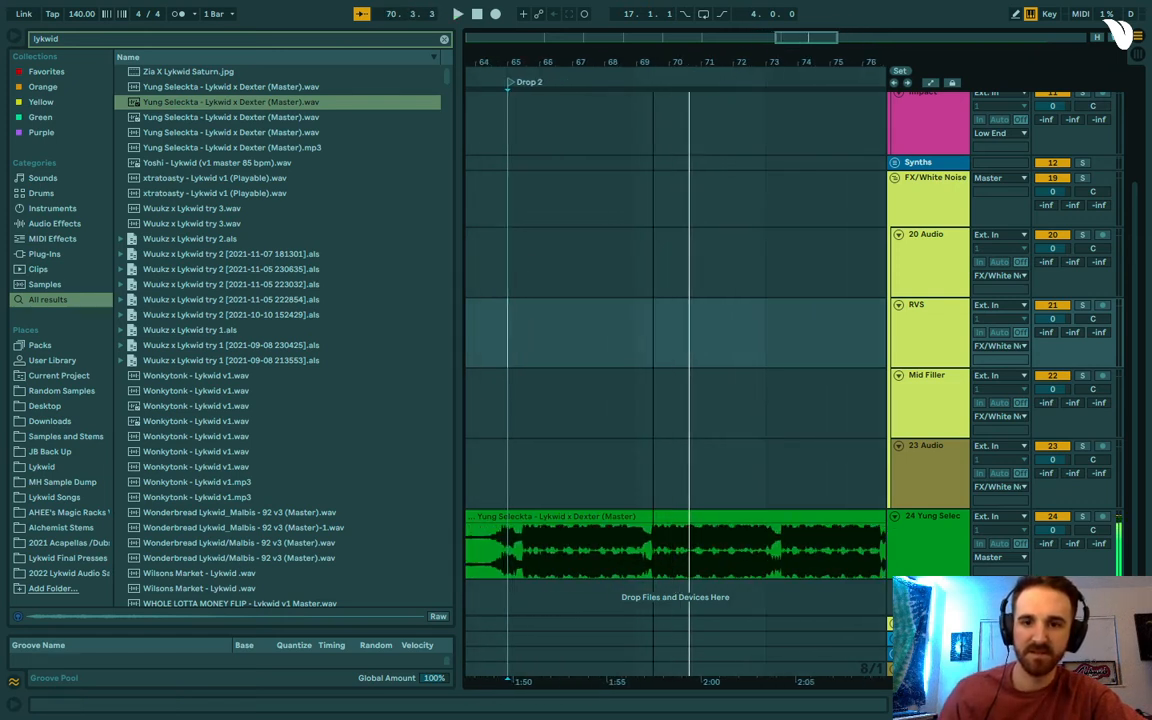
{"action": "right_click", "coordinate": [784, 116]}
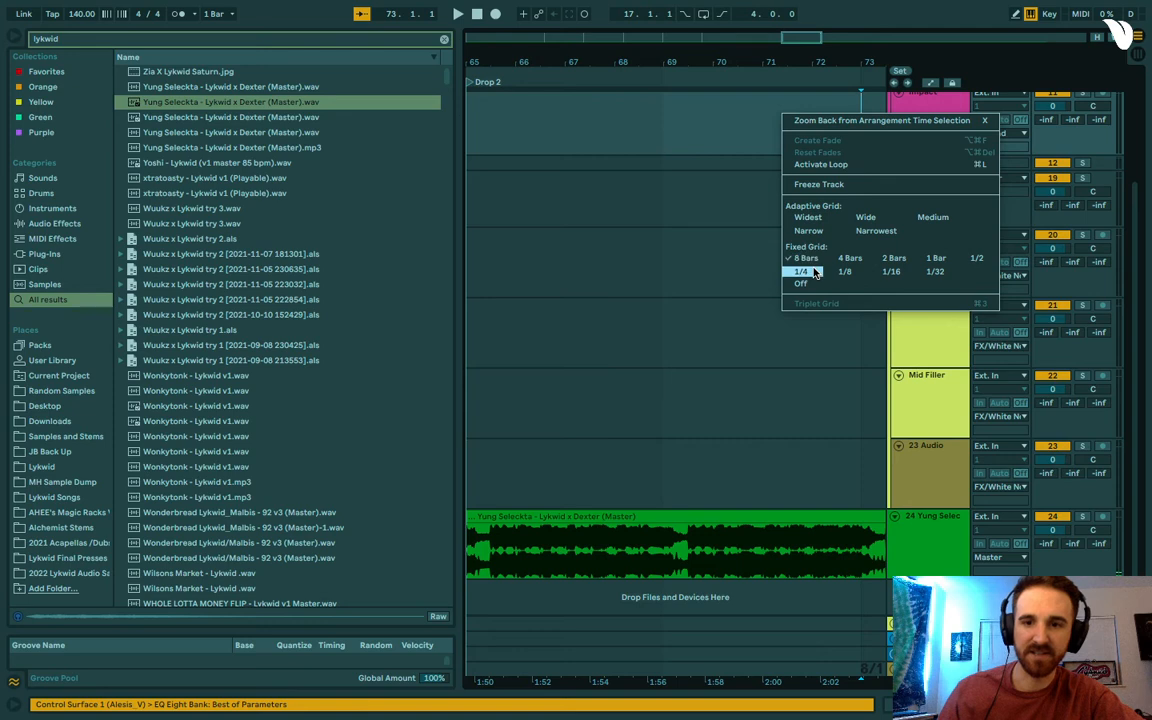
{"action": "left_click", "coordinate": [814, 272]}
{"action": "right_click", "coordinate": [811, 252]}
{"action": "left_click", "coordinate": [829, 400]}
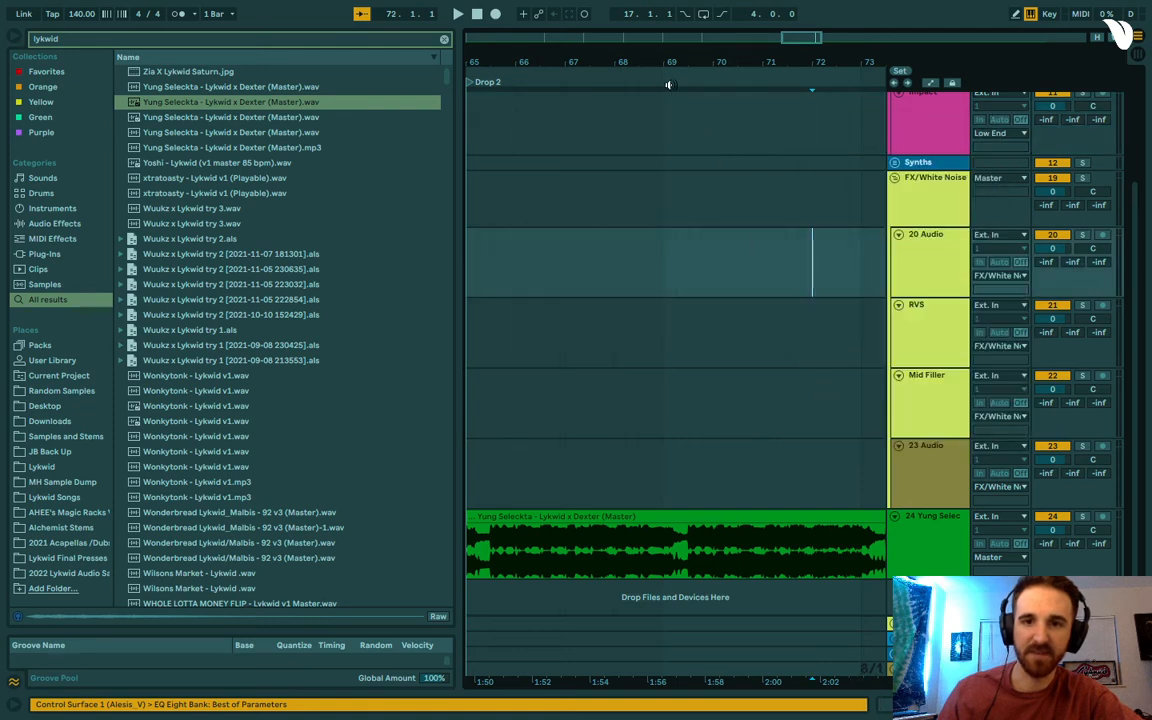
Add a locator named Change at bar 73, eight bars after the Drop 2 locator.
{"action": "right_click", "coordinate": [668, 84]}
{"action": "left_click", "coordinate": [692, 121]}
{"action": "right_click", "coordinate": [704, 142]}
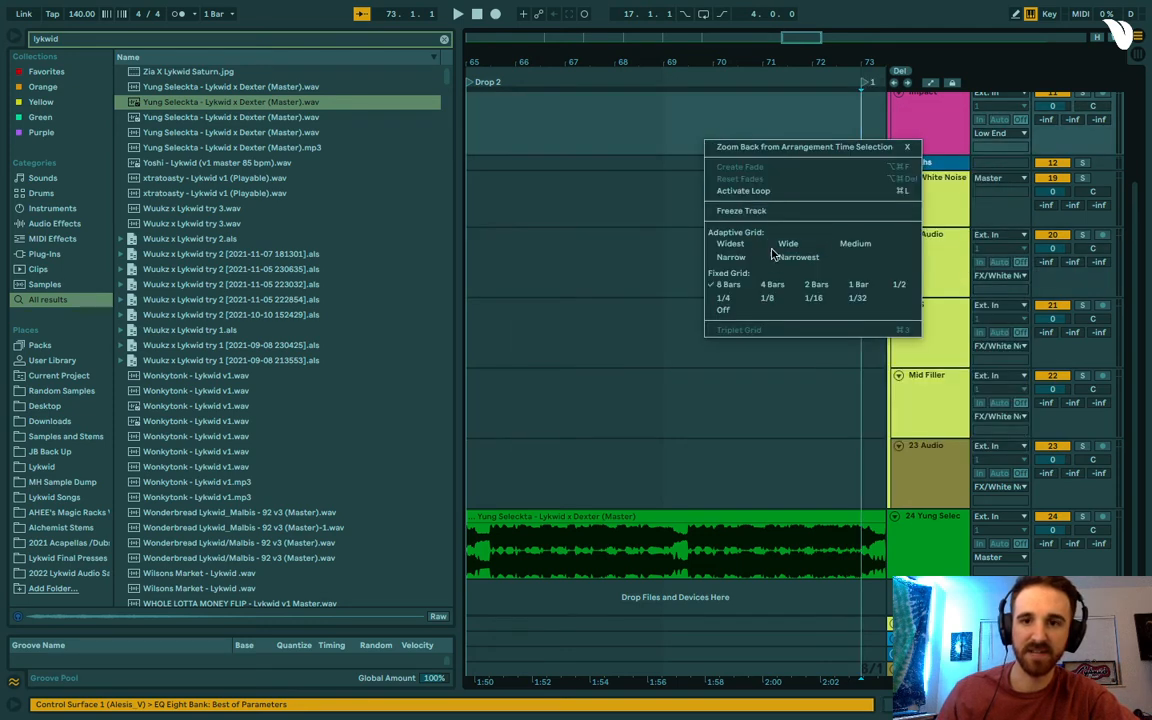
{"action": "left_click", "coordinate": [800, 146]}
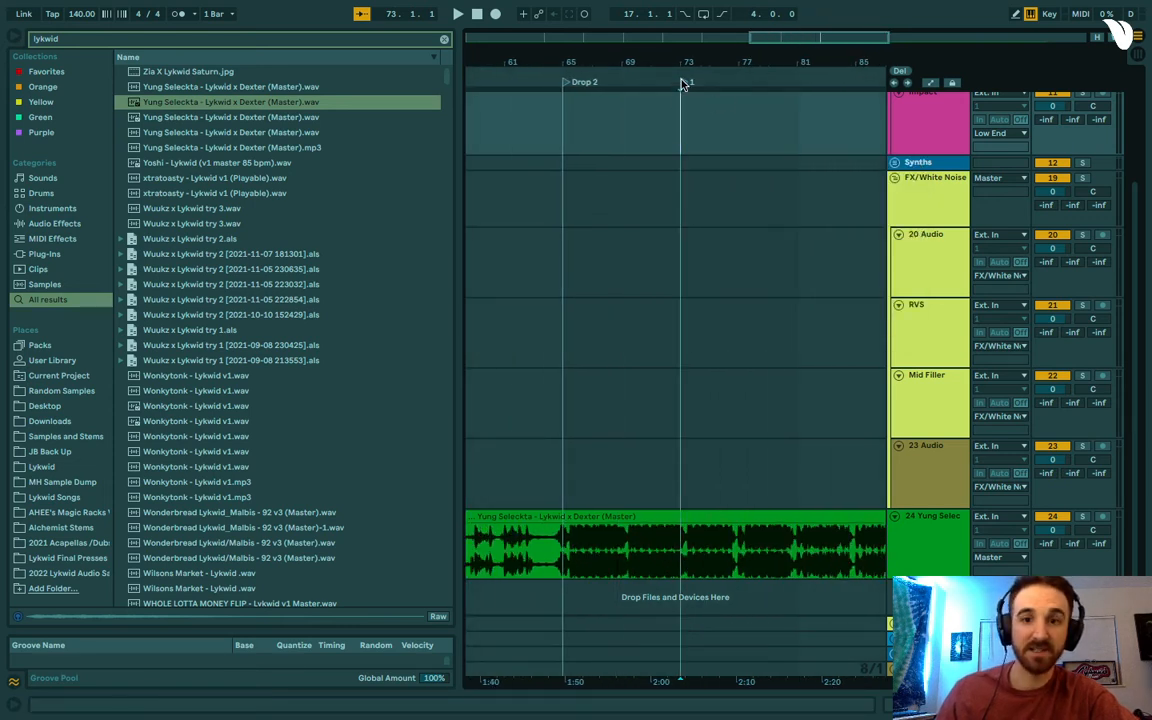
{"action": "right_click", "coordinate": [684, 83]}
{"action": "left_click", "coordinate": [712, 100]}
{"action": "type", "text": "dhange"}
{"action": "key", "text": "Return"}
Add a locator named Change 2 at bar 81.
{"action": "left_click_drag", "start_coordinate": [784, 37], "coordinate": [800, 22]}
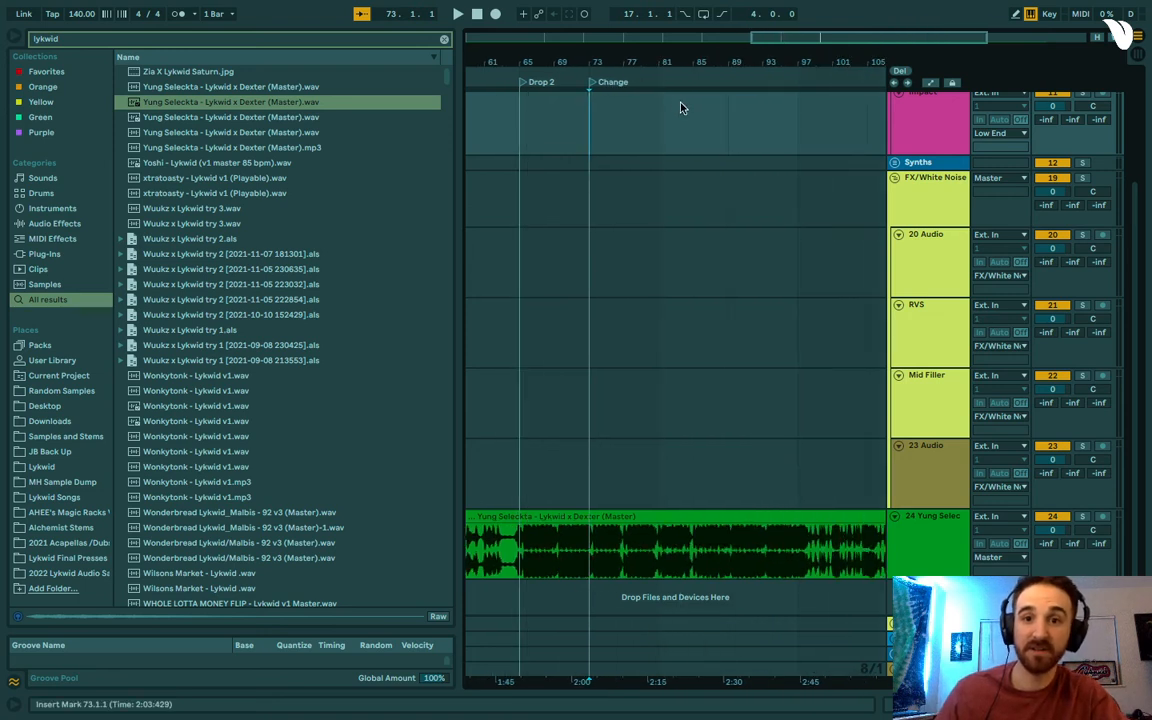
{"action": "right_click", "coordinate": [660, 83]}
{"action": "left_click", "coordinate": [684, 121]}
{"action": "type", "text": "Change 2"}
{"action": "key", "text": "Return"}
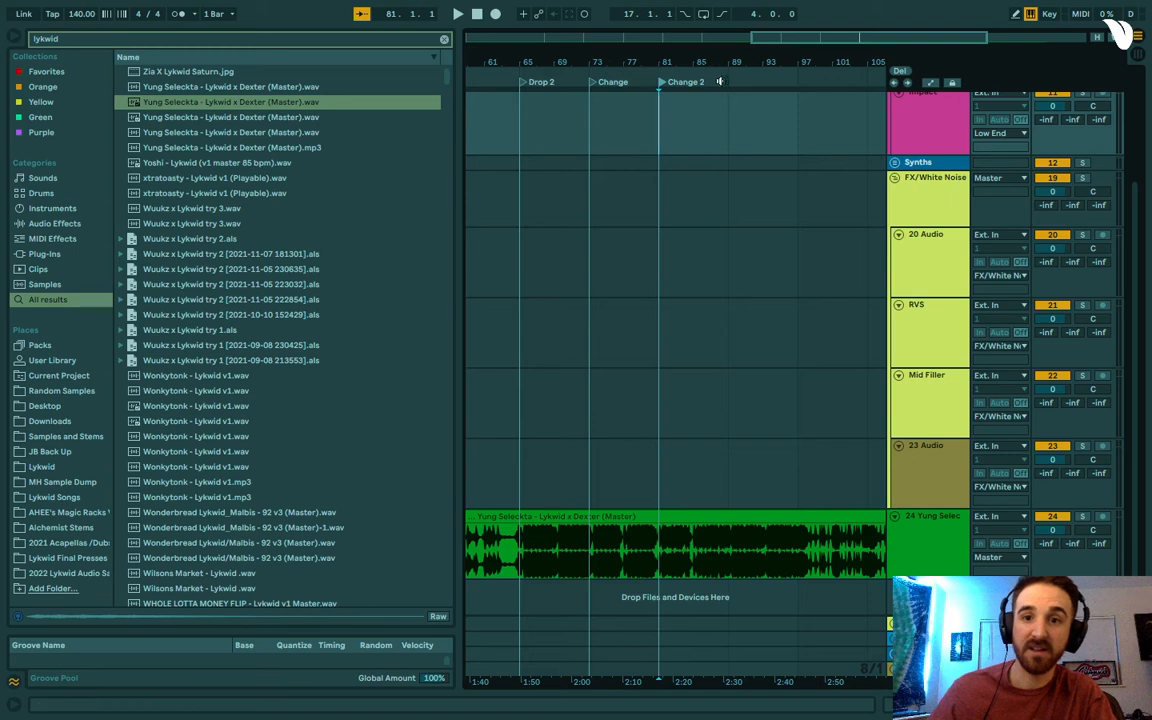
Add a locator named Change 3 at bar 89, eight bars after Change 2.
{"action": "right_click", "coordinate": [730, 83]}
{"action": "left_click", "coordinate": [745, 120]}
{"action": "type", "text": "Change 3"}
{"action": "key", "text": "Return"}
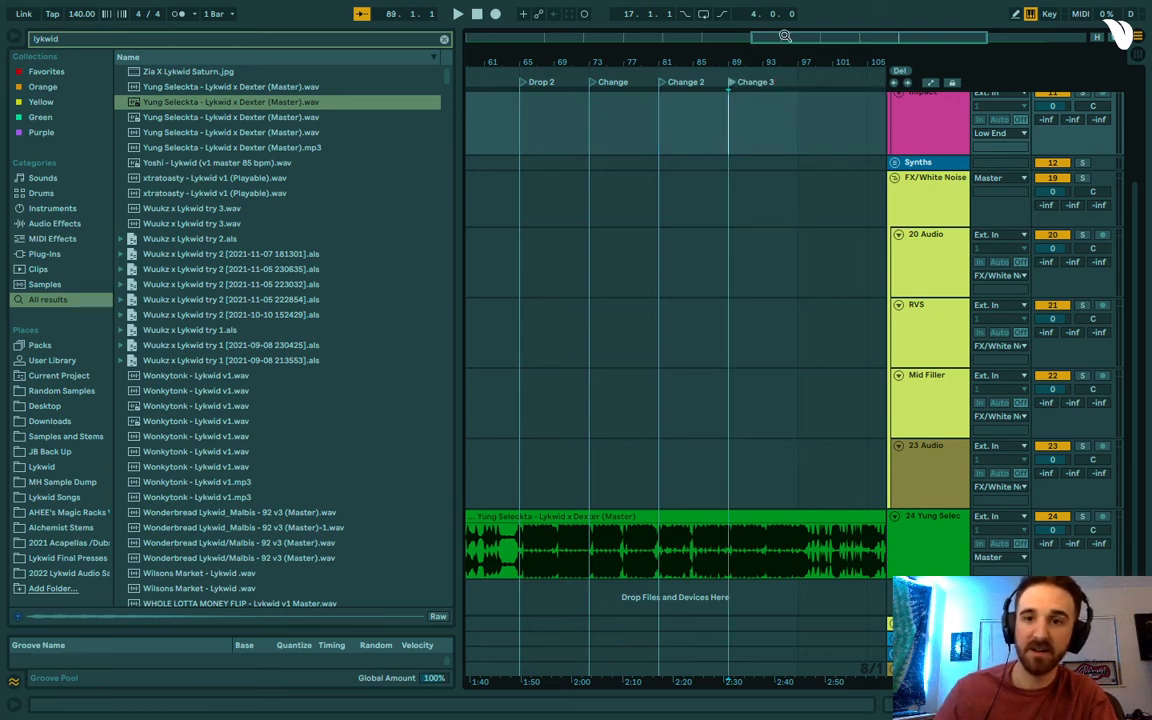
Set the fixed grid to 1 Bar and play the reference song from bar 95.
{"action": "key", "text": "minus"}
{"action": "left_click_drag", "start_coordinate": [752, 38], "coordinate": [838, 43]}
{"action": "right_click", "coordinate": [781, 279]}
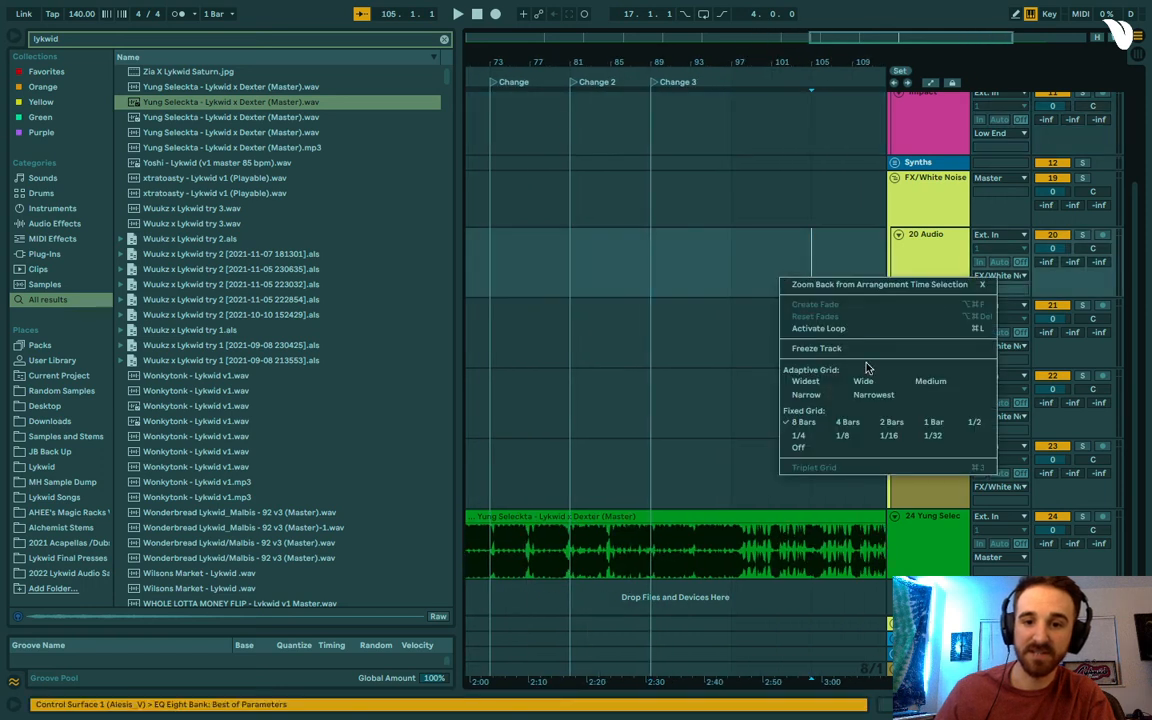
{"action": "left_click", "coordinate": [938, 423]}
{"action": "left_click", "coordinate": [708, 348]}
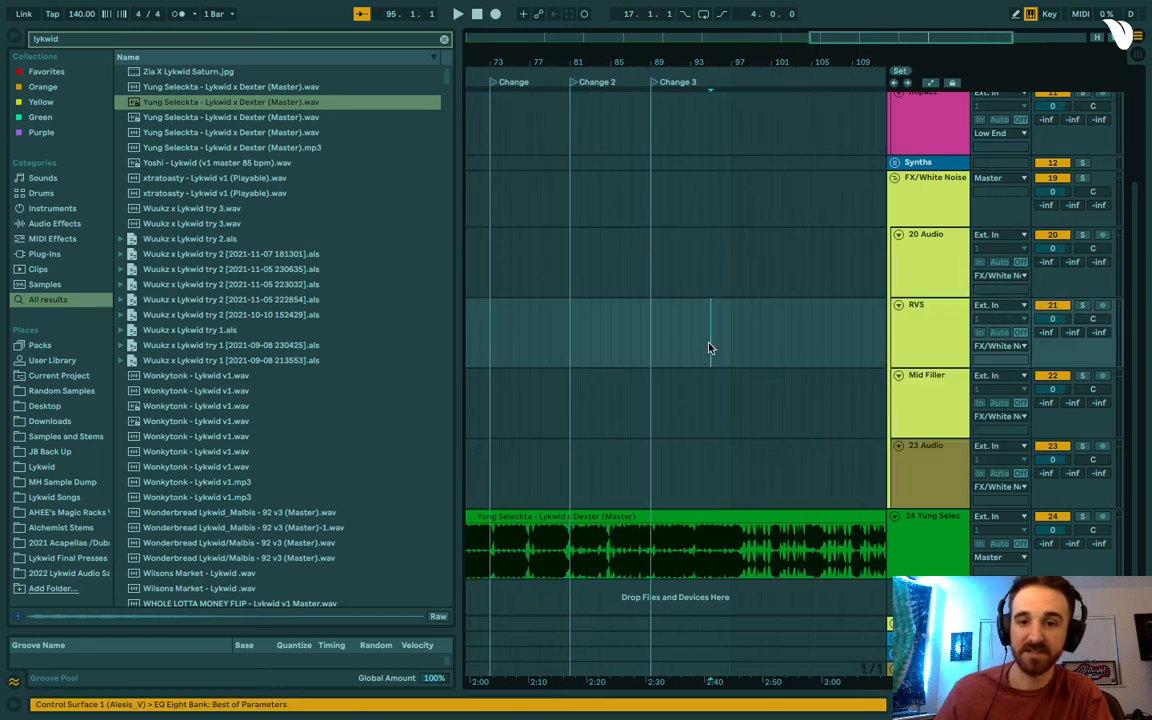
{"action": "key", "text": "space"}
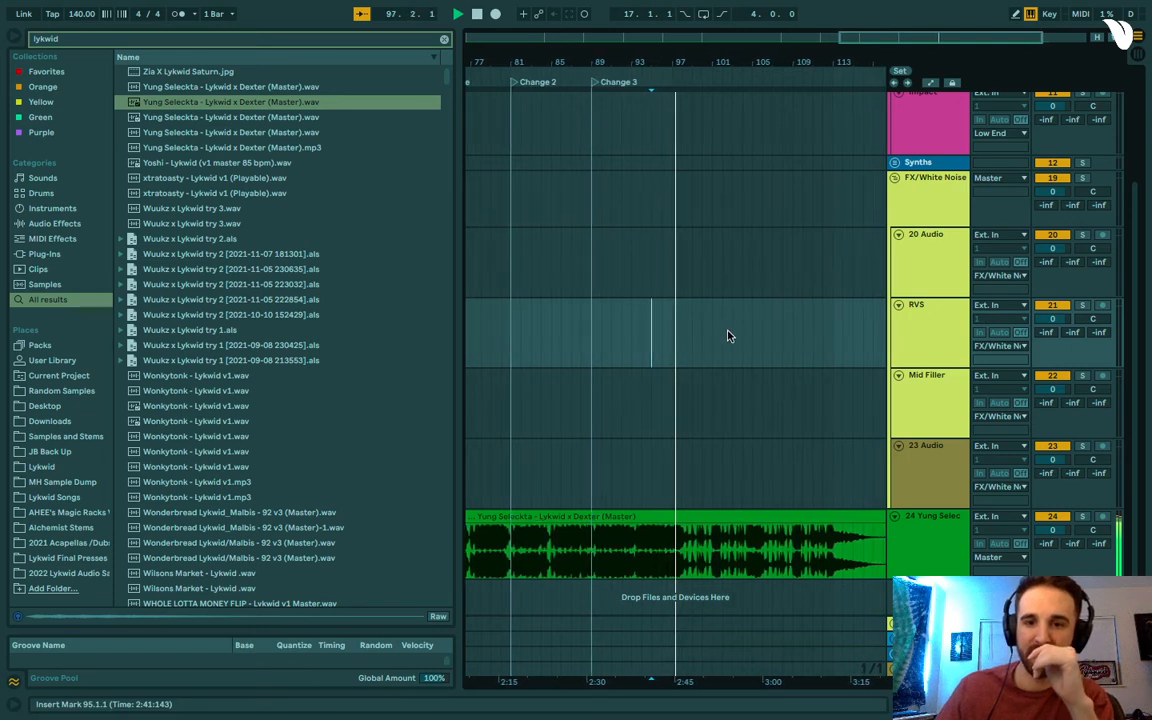
{"action": "left_click_drag", "start_coordinate": [918, 40], "coordinate": [918, 130]}
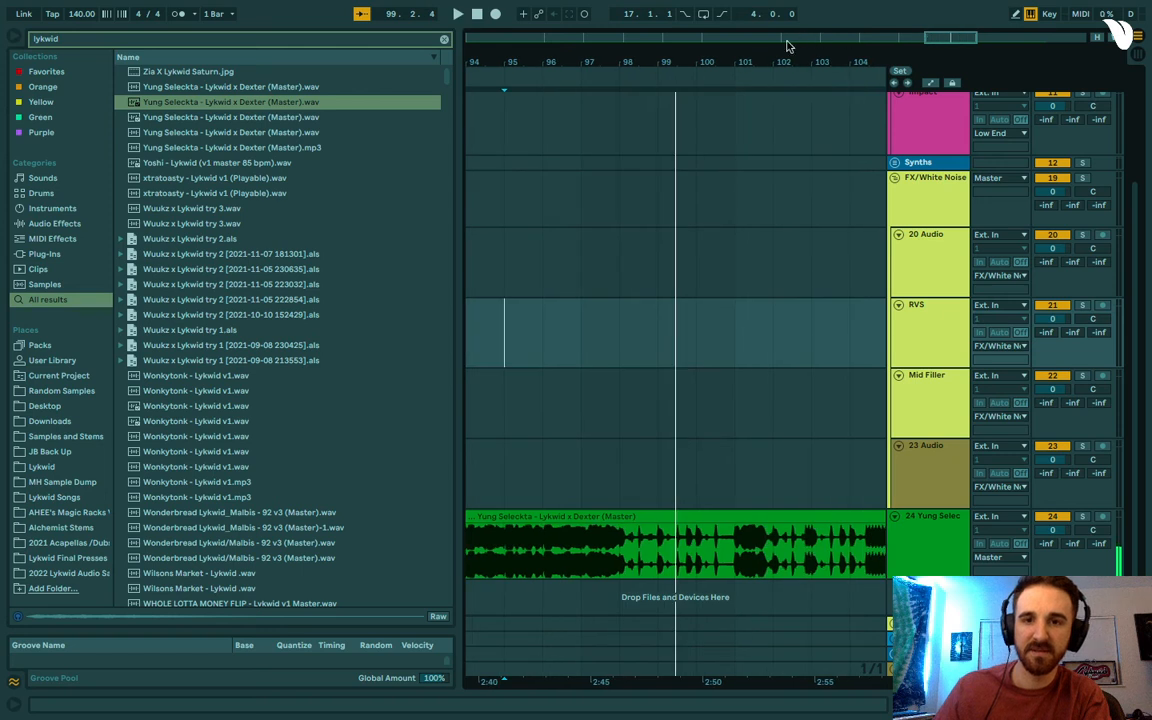
Add a locator named Mix out 2 at bar 97, where the second drop ends.
{"action": "right_click", "coordinate": [583, 84]}
{"action": "left_click", "coordinate": [607, 120]}
{"action": "type", "text": "Mix out 2"}
{"action": "key", "text": "Return"}
Add a locator named Song is Over at bar 113, where the reference song starts fading out.
{"action": "left_click_drag", "start_coordinate": [957, 40], "coordinate": [743, 82]}
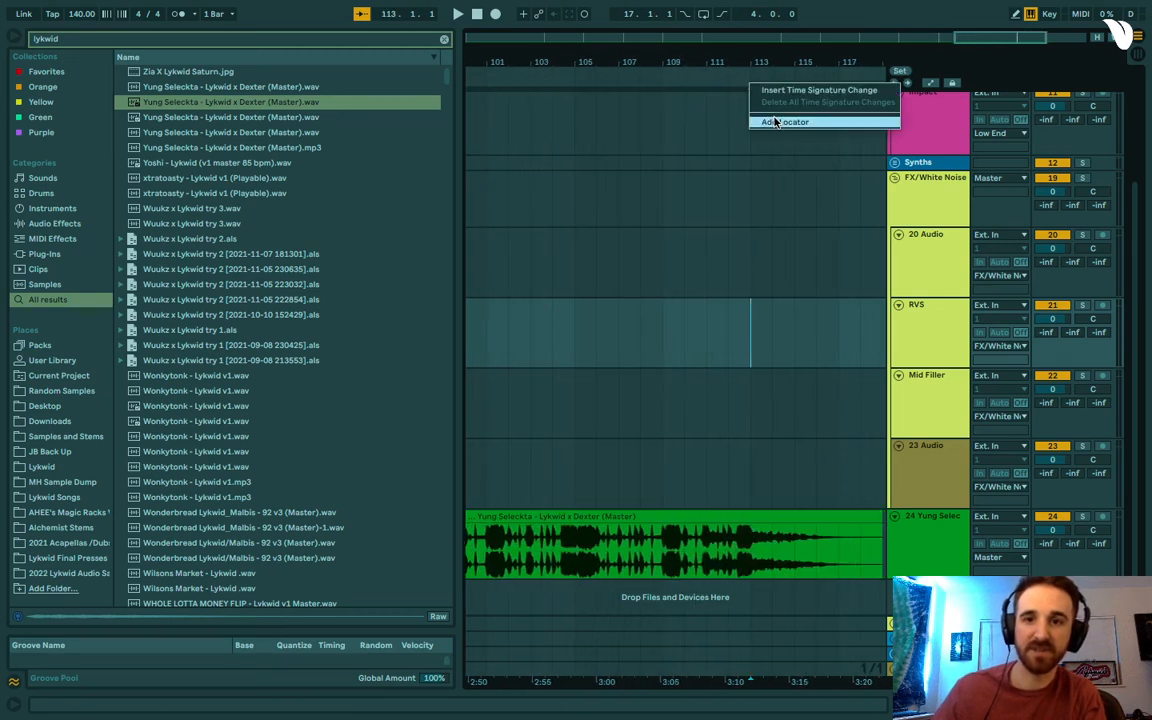
{"action": "left_click", "coordinate": [770, 121]}
{"action": "type", "text": "Song is OvER"}
{"action": "right_click", "coordinate": [775, 82]}
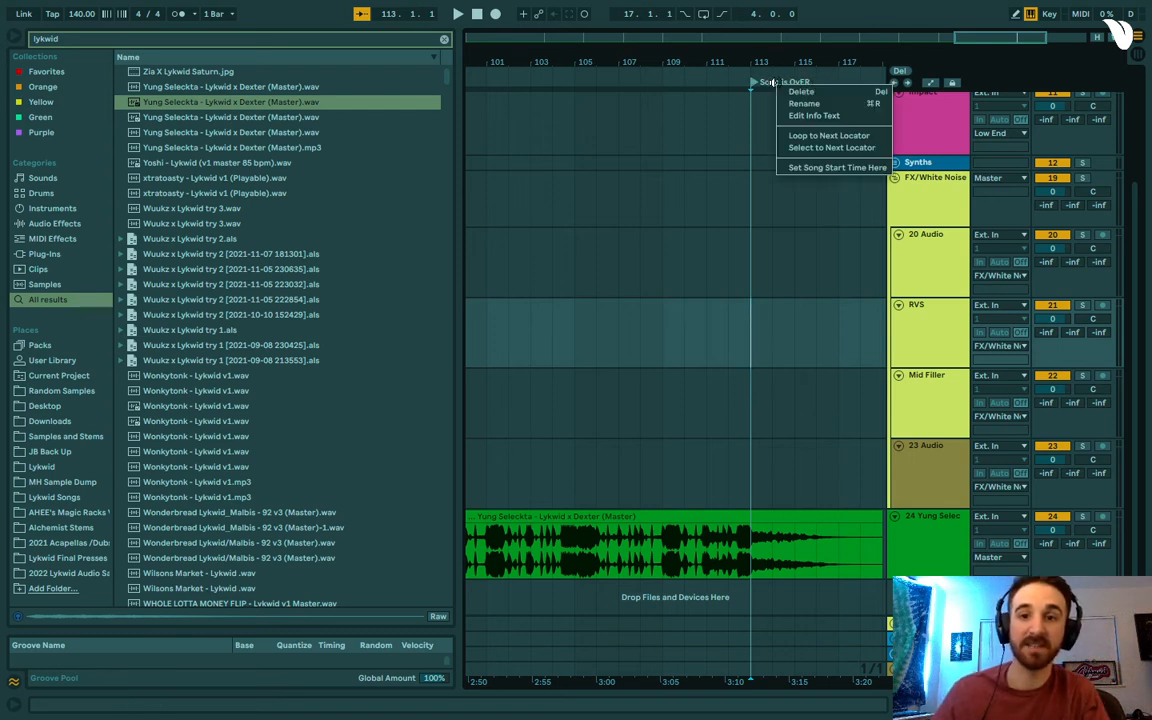
{"action": "left_click", "coordinate": [783, 100]}
{"action": "type", "text": "Song is Over"}
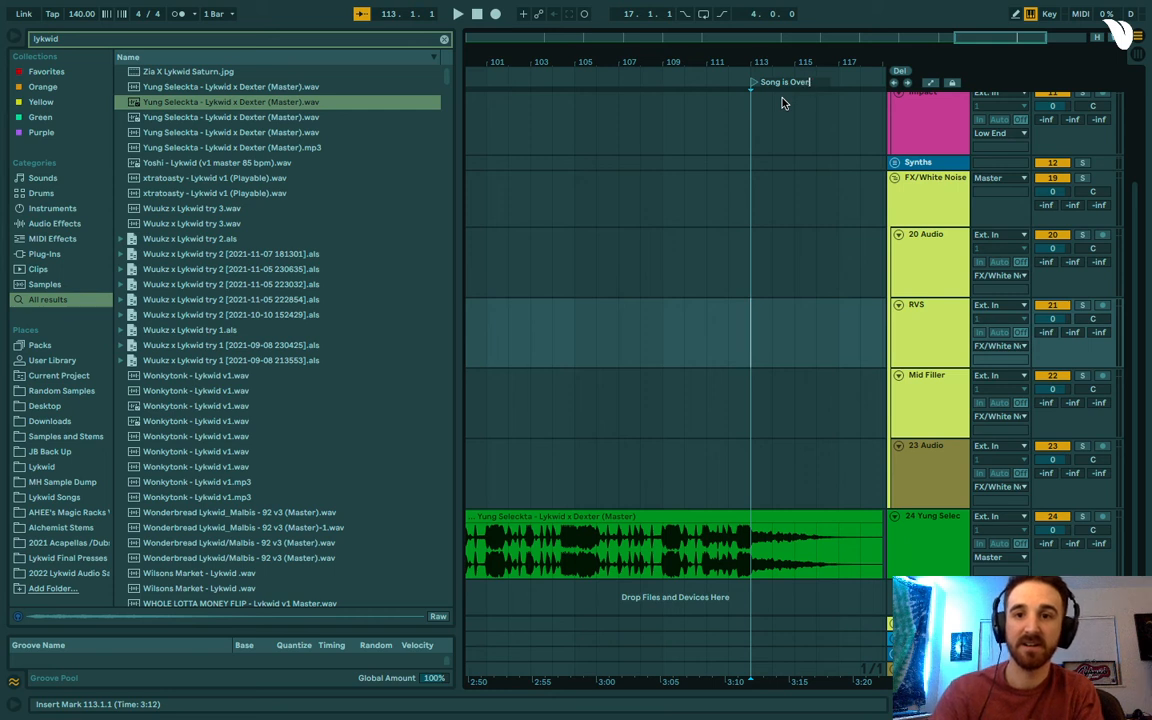
{"action": "key", "text": "Return"}
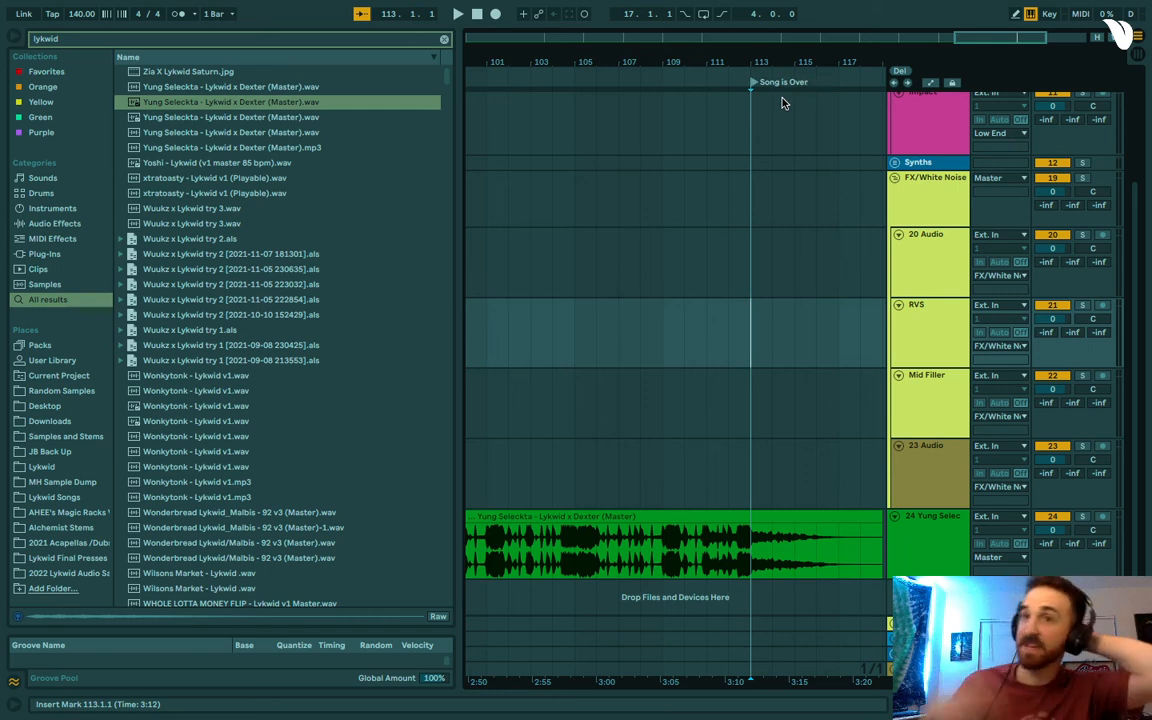
Highlight the reference clip's fading tail from bar 113 to bar 117.
{"action": "left_click_drag", "start_coordinate": [968, 37], "coordinate": [974, 38]}
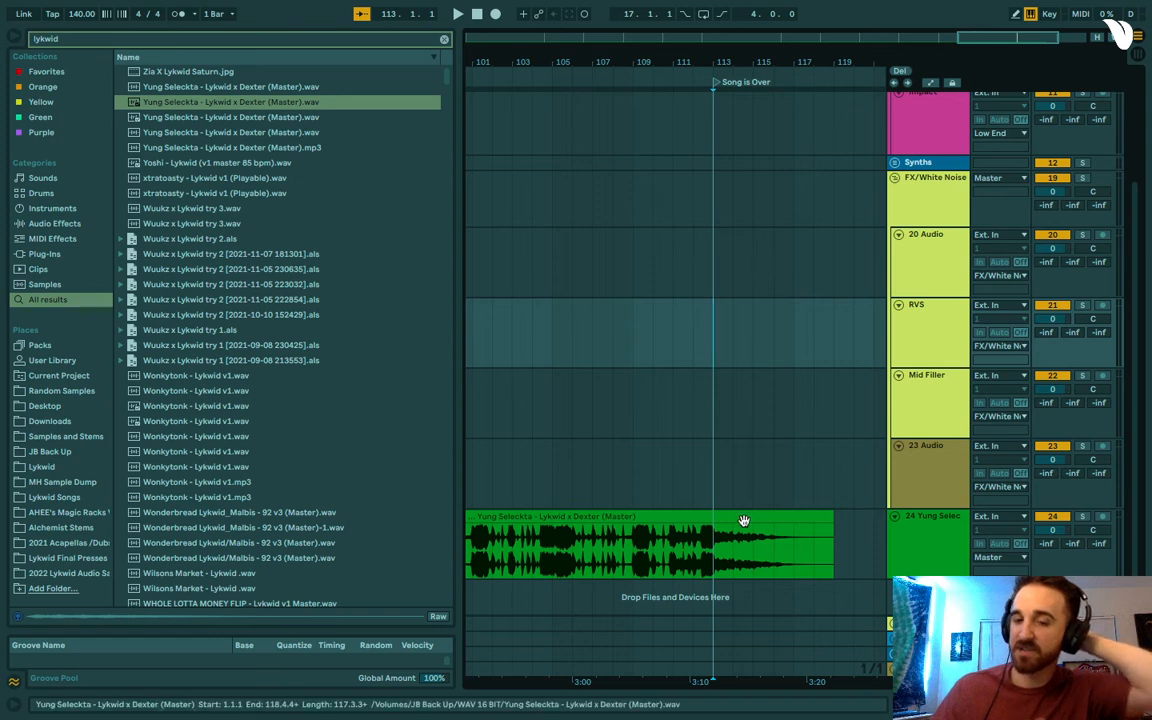
{"action": "left_click_drag", "start_coordinate": [715, 562], "coordinate": [798, 569]}
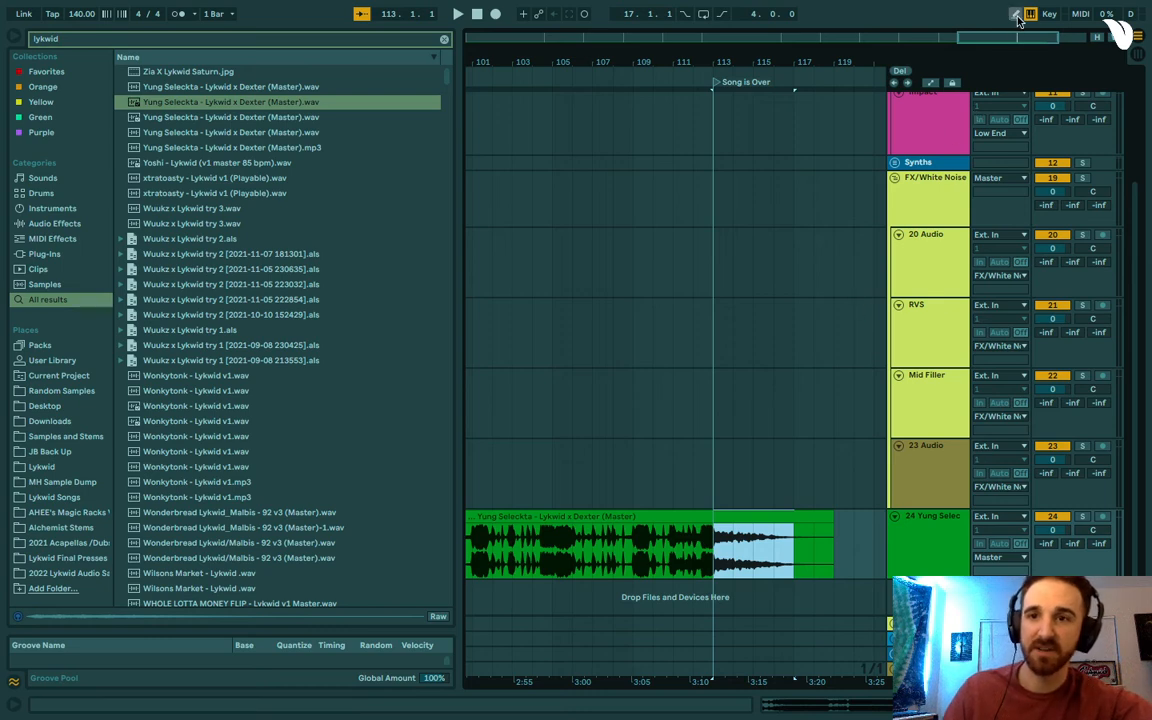
{"action": "left_click_drag", "start_coordinate": [1006, 40], "coordinate": [1006, 8]}
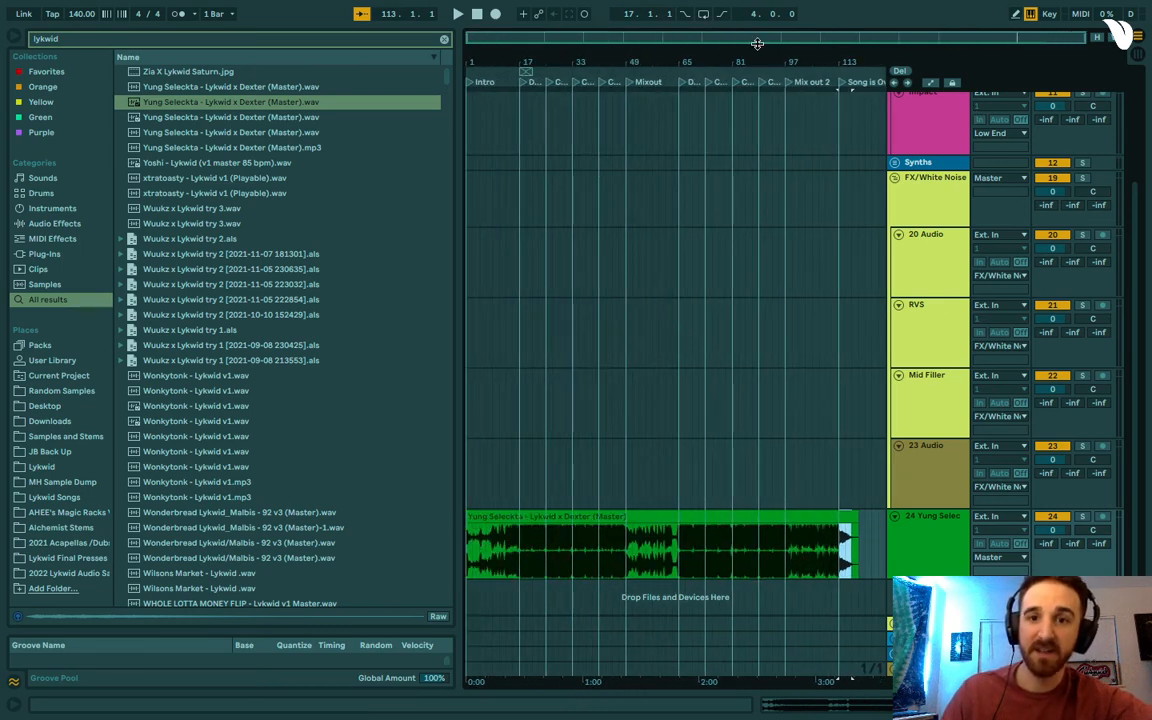
Set the fixed grid to 8 Bars and delete the reference song track.
{"action": "right_click", "coordinate": [642, 246]}
{"action": "left_click", "coordinate": [666, 388]}
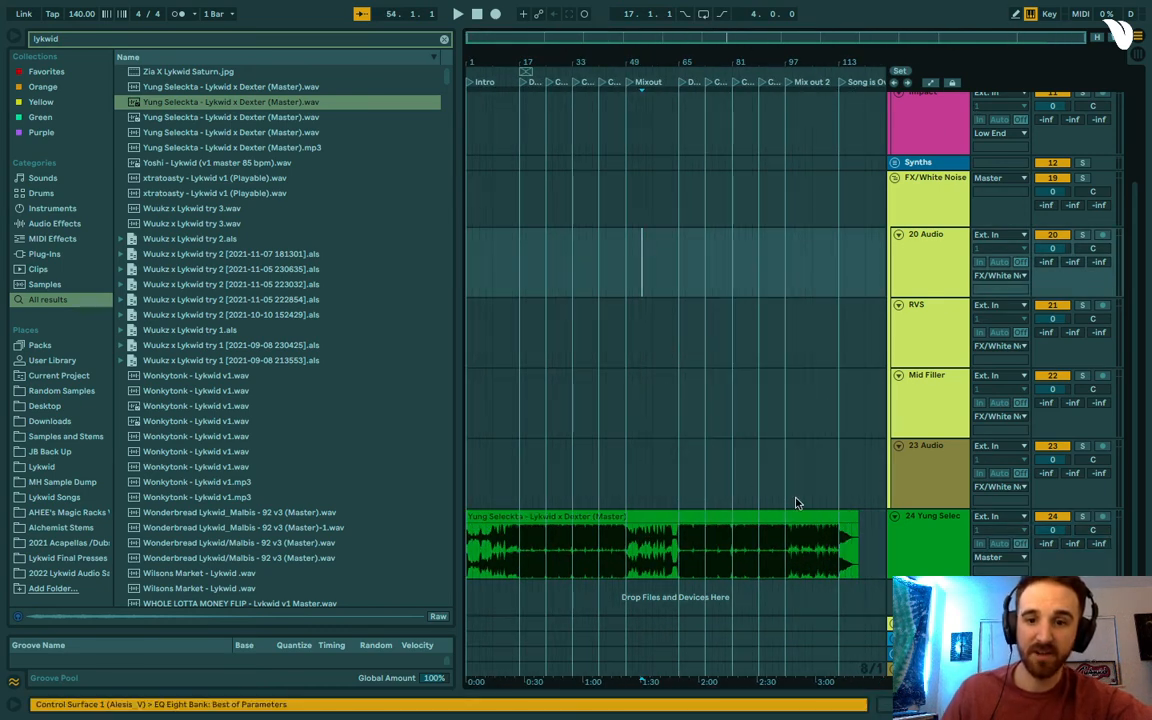
{"action": "right_click", "coordinate": [940, 520]}
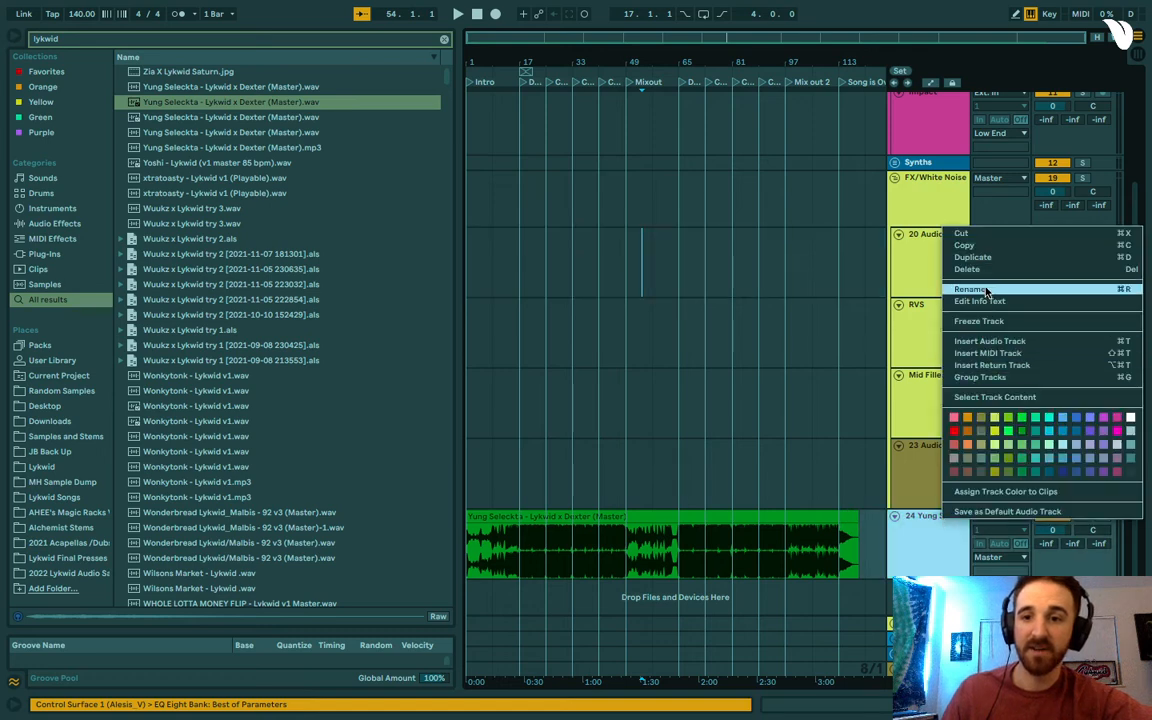
{"action": "key", "text": "Return"}
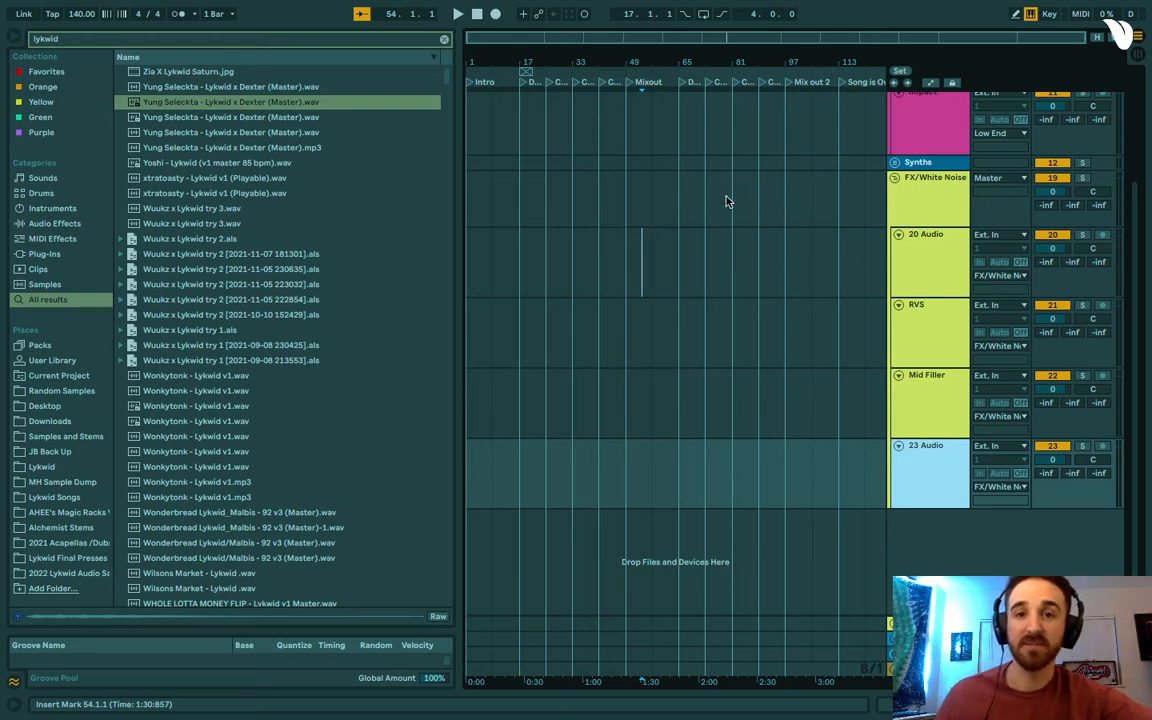
Collapse the FX/White Noise and Low End groups.
{"action": "scroll", "coordinate": [712, 221], "scroll_direction": "up", "scroll_amount": 5}
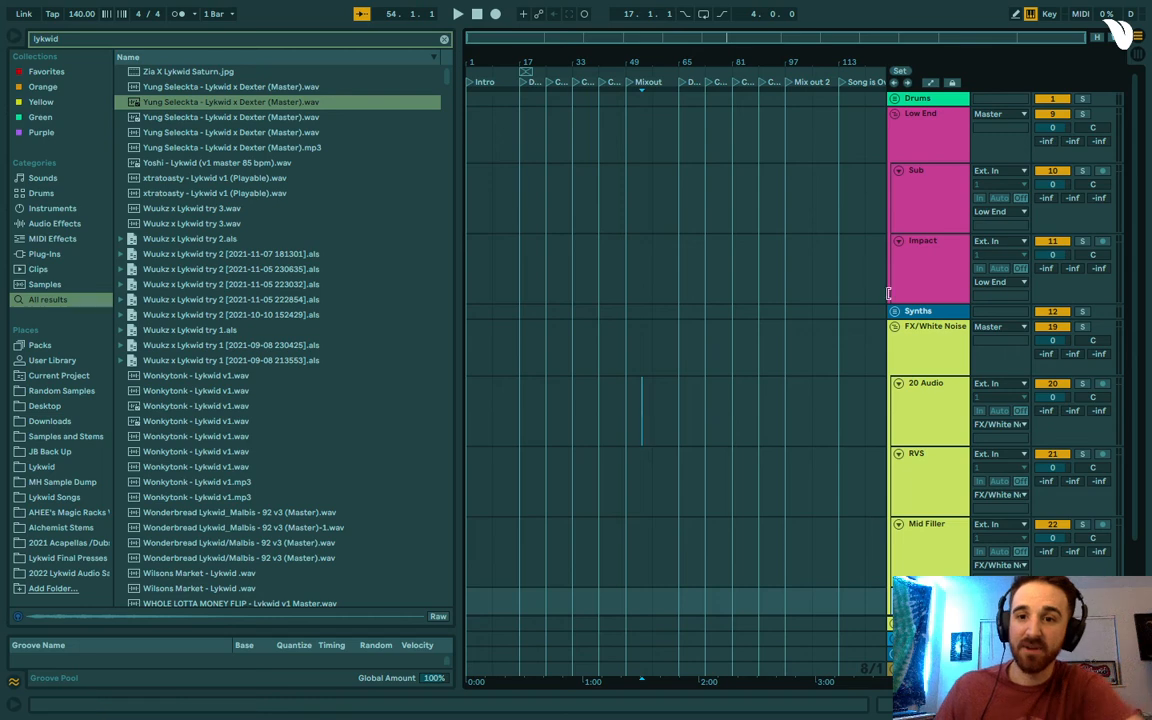
{"action": "left_click", "coordinate": [895, 327]}
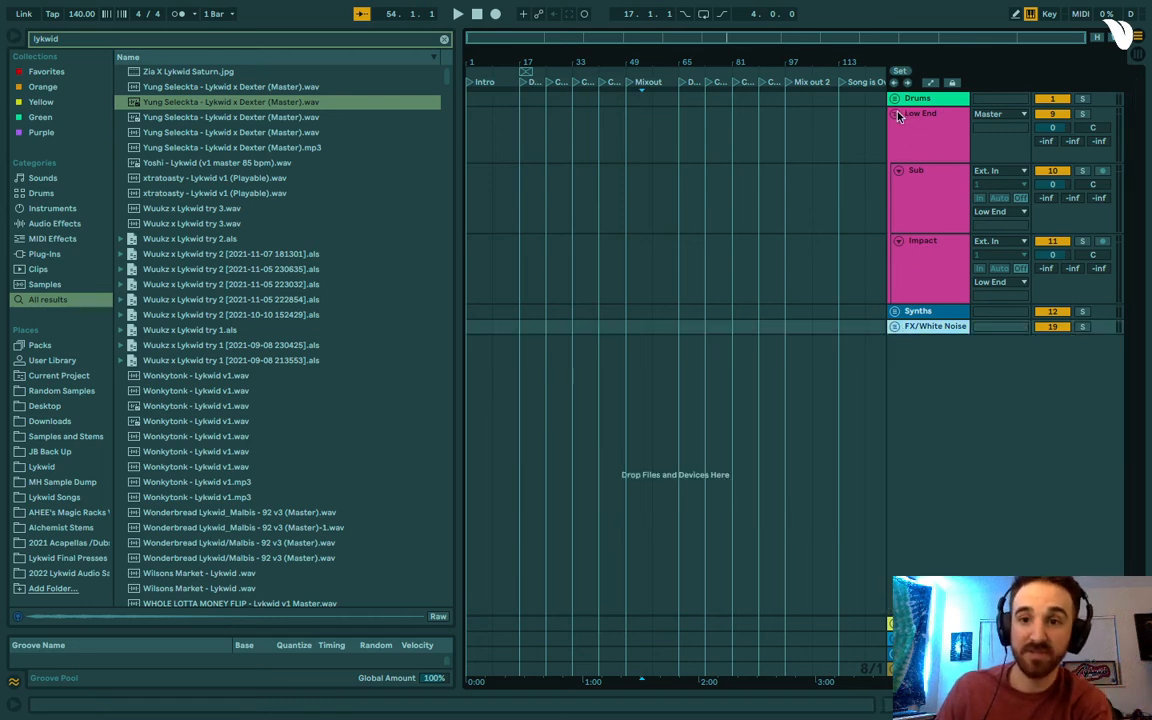
{"action": "left_click", "coordinate": [895, 114]}
Add an EQ Eight after the Compressor on the Low End group and set its band 1 low cut to about 30 Hz.
{"action": "left_click", "coordinate": [918, 114]}
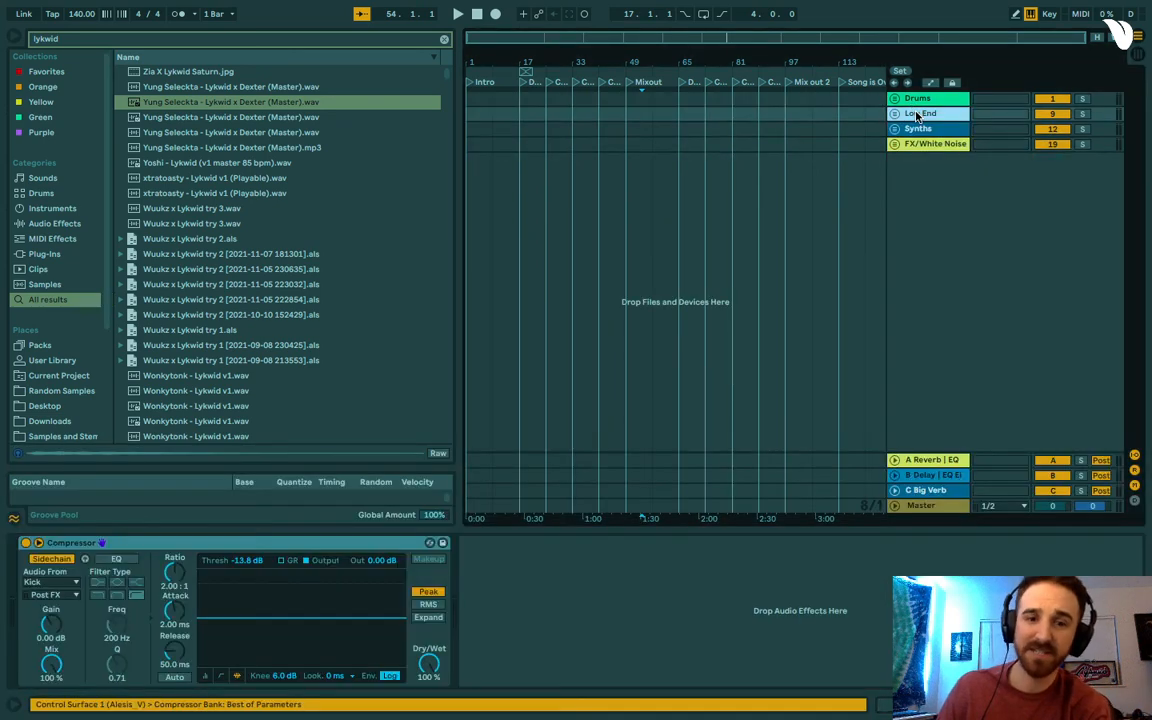
{"action": "left_click", "coordinate": [444, 39]}
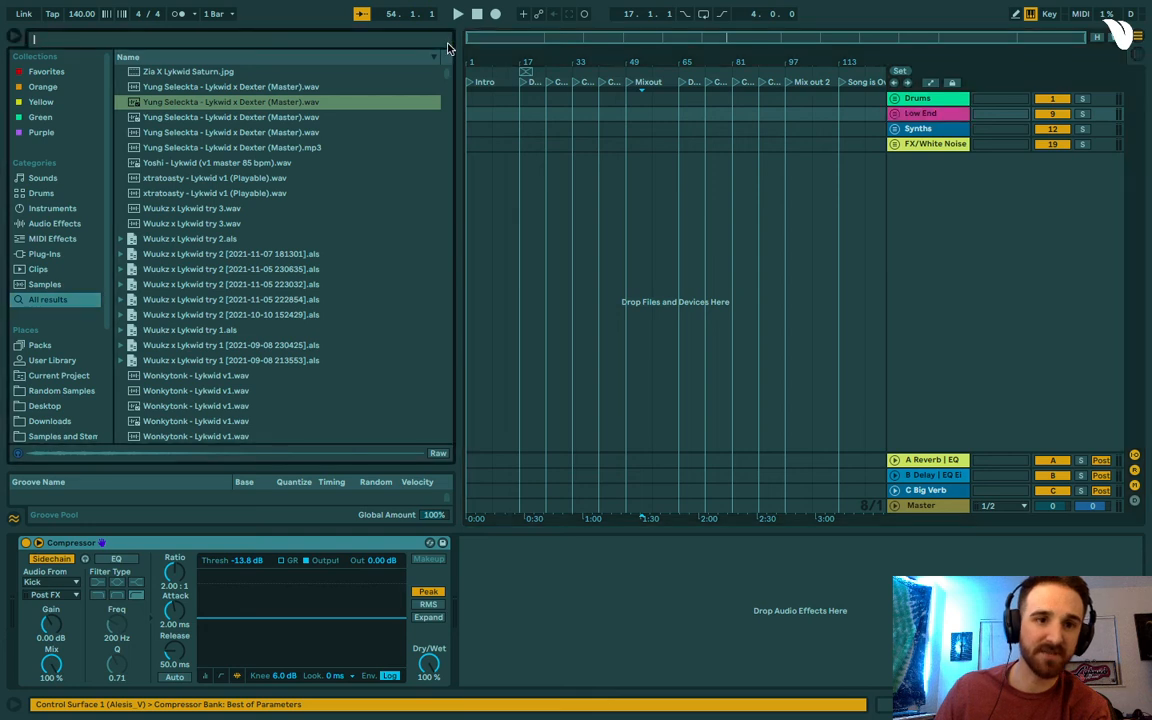
{"action": "left_click", "coordinate": [55, 223]}
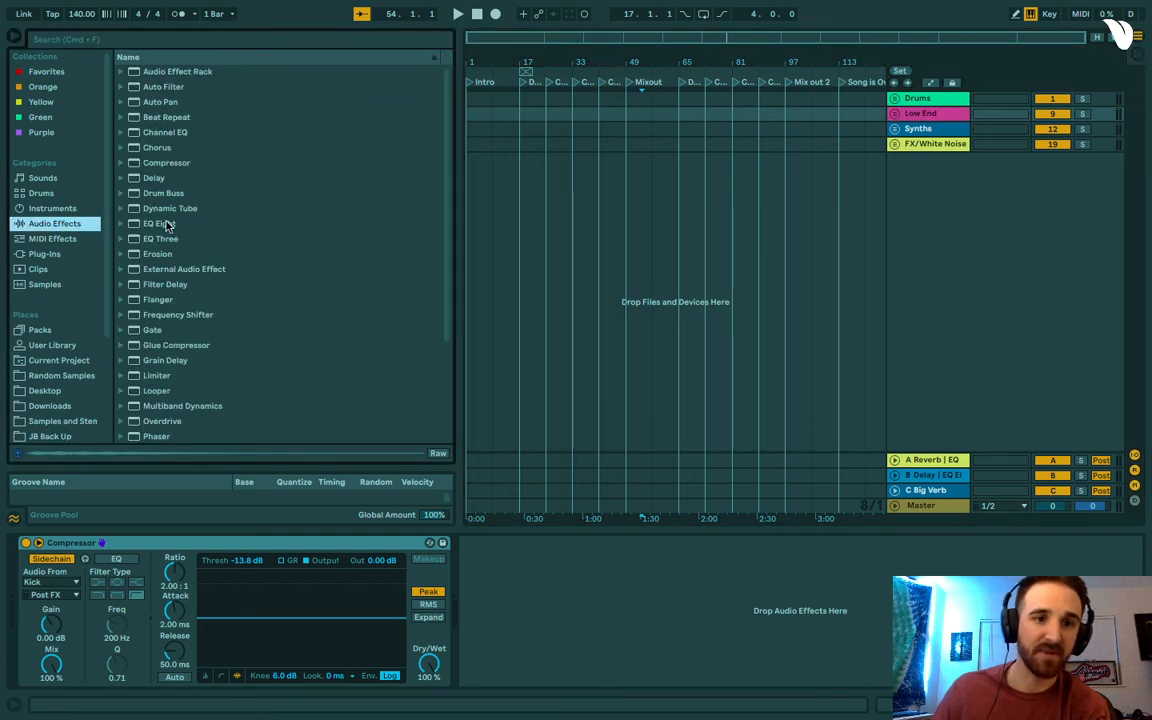
{"action": "left_click_drag", "start_coordinate": [160, 224], "coordinate": [620, 565]}
{"action": "left_click_drag", "start_coordinate": [610, 616], "coordinate": [549, 616]}
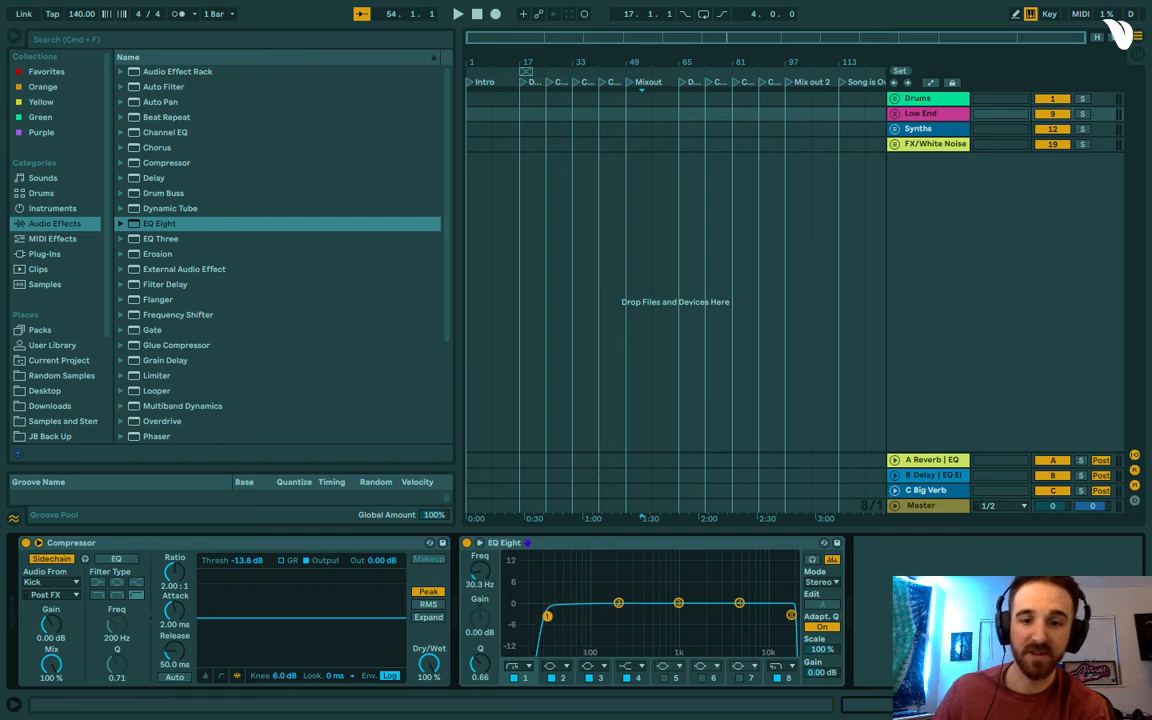
Examine the EQ Eight settings on the Sub track and the Synths group, and the tracks inside the Synths group.
{"action": "left_click", "coordinate": [894, 113]}
{"action": "left_click", "coordinate": [934, 216]}
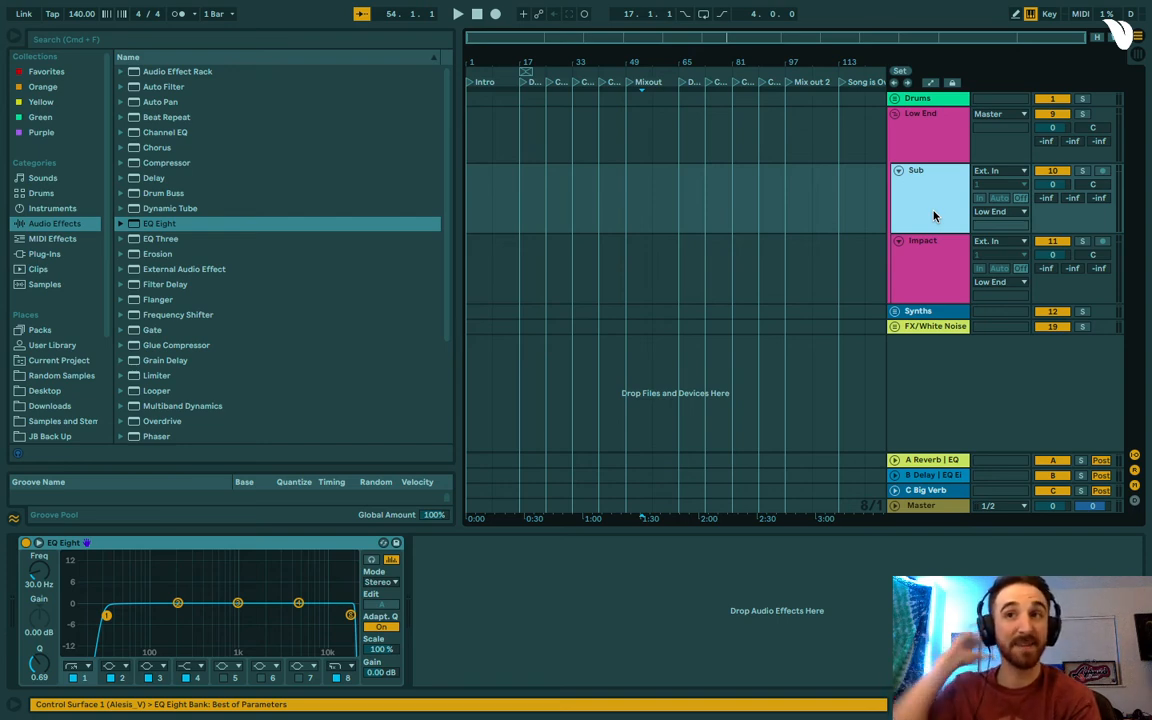
{"action": "left_click", "coordinate": [894, 113]}
{"action": "left_click", "coordinate": [926, 130]}
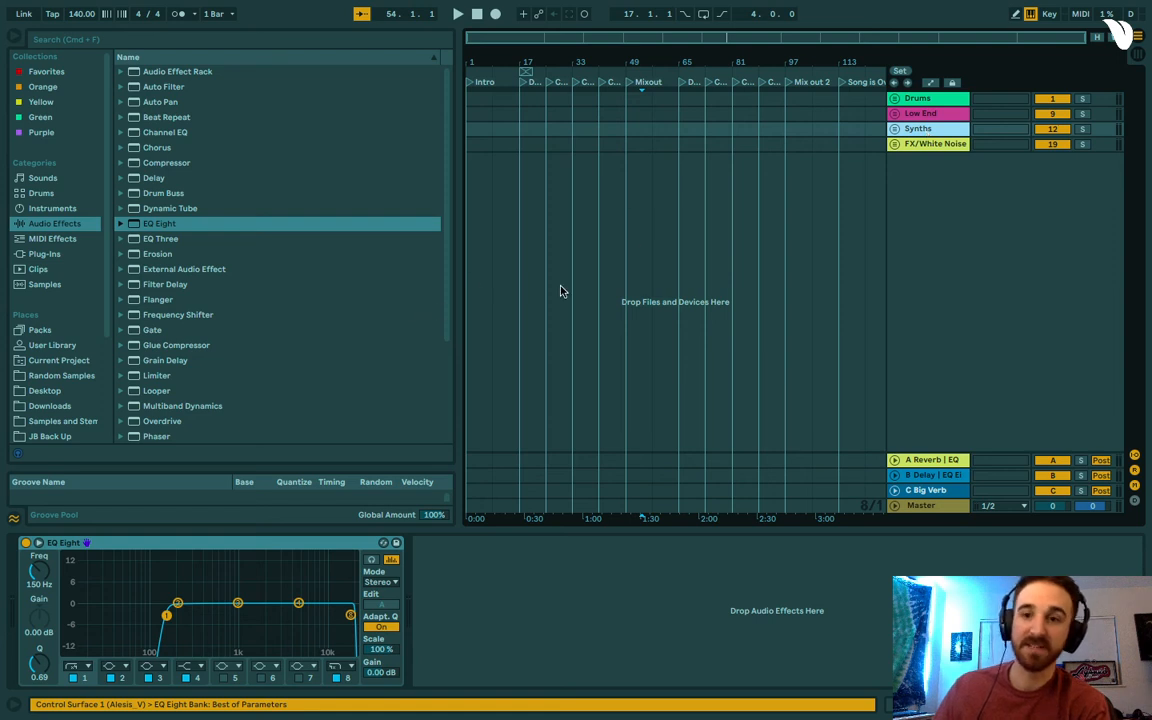
{"action": "left_click", "coordinate": [894, 128]}
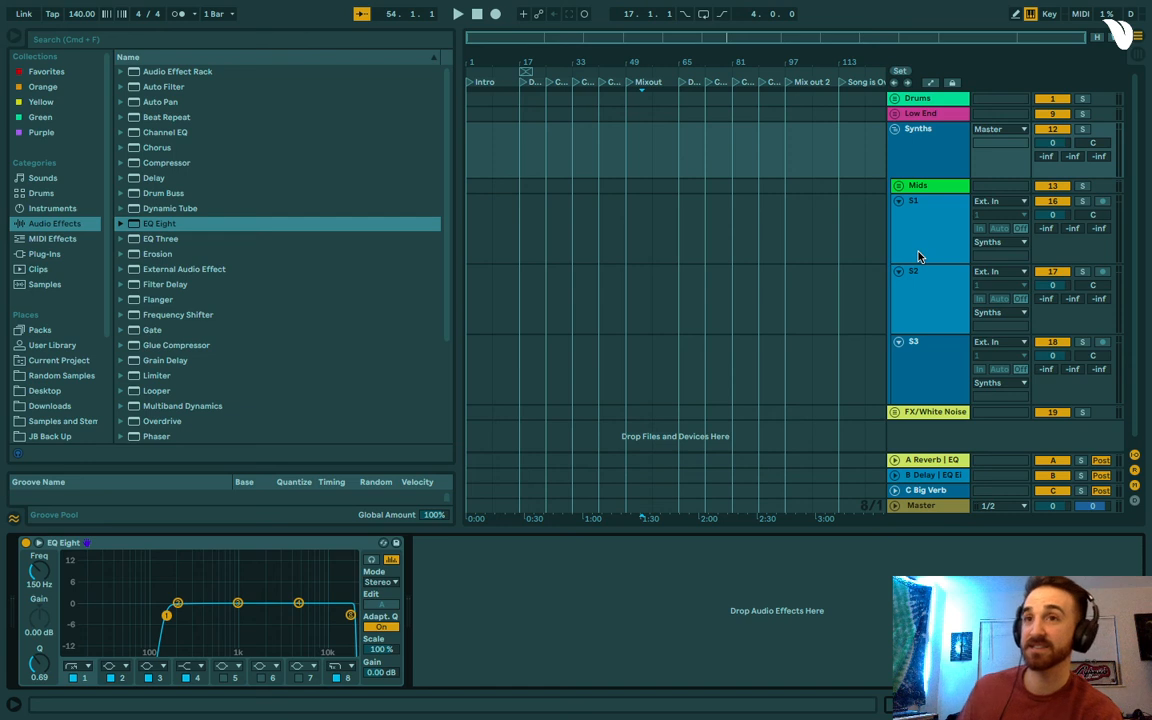
{"action": "left_click", "coordinate": [928, 134]}
{"action": "left_click", "coordinate": [896, 131]}
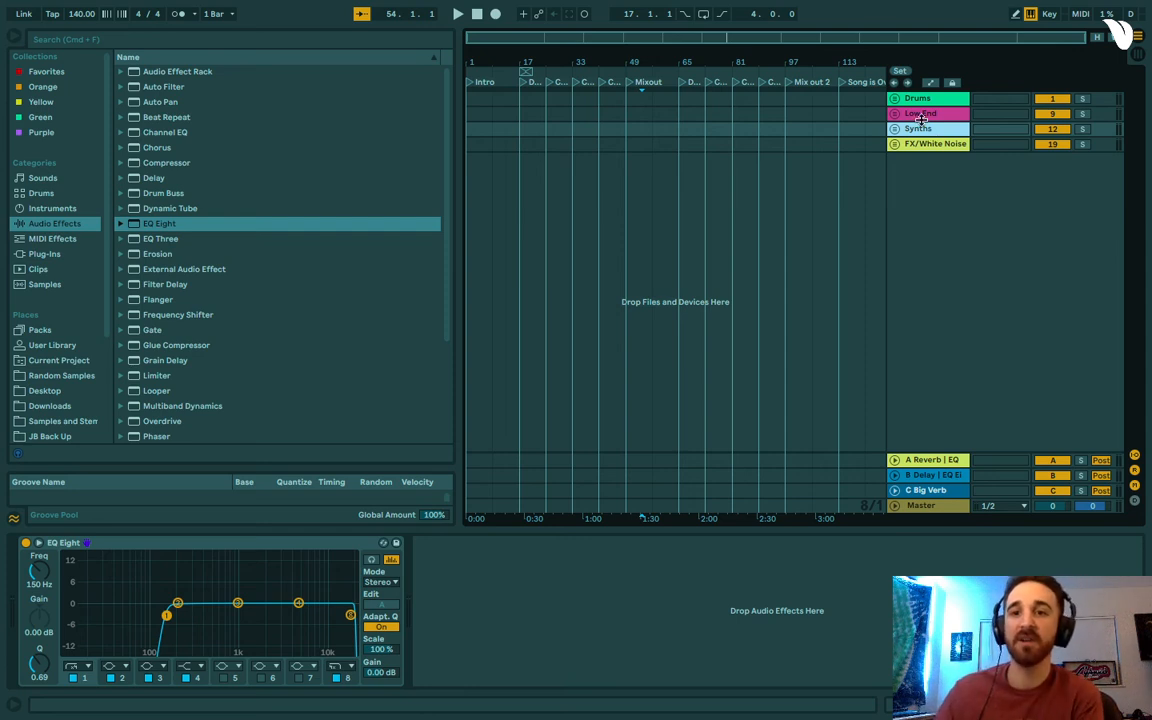
Expand the Drums group and set the fixed grid to 2 Bars.
{"action": "left_click", "coordinate": [895, 99]}
{"action": "left_click_drag", "start_coordinate": [531, 38], "coordinate": [676, 130]}
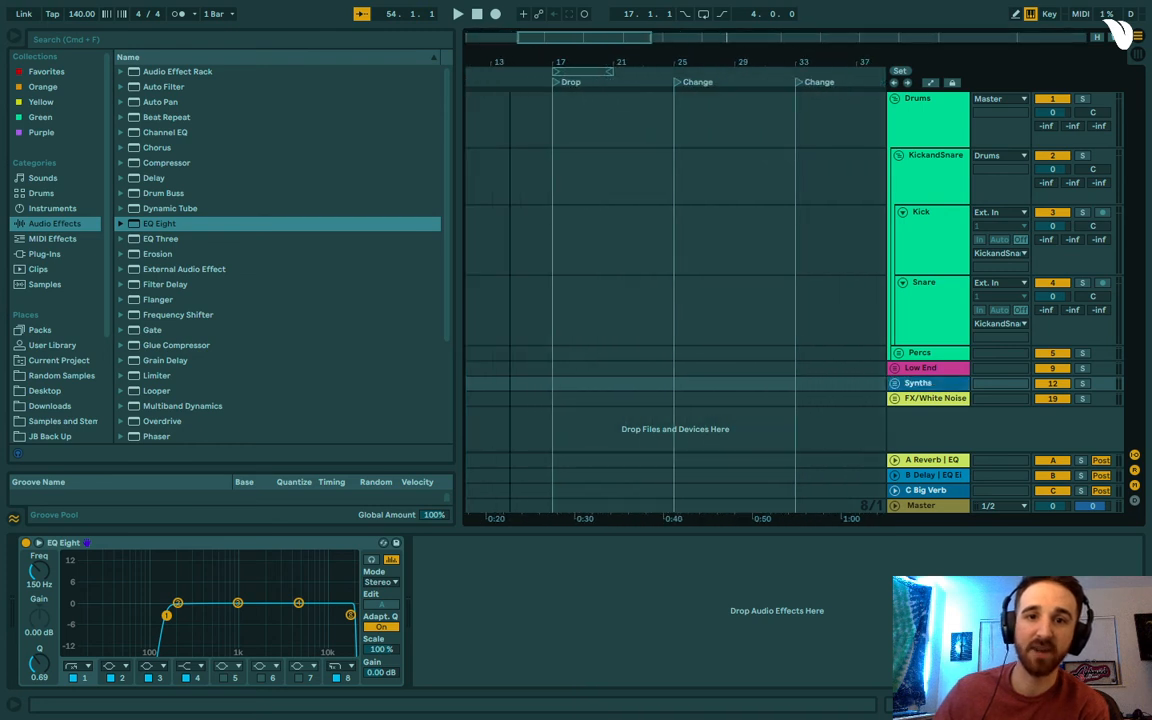
{"action": "right_click", "coordinate": [676, 130]}
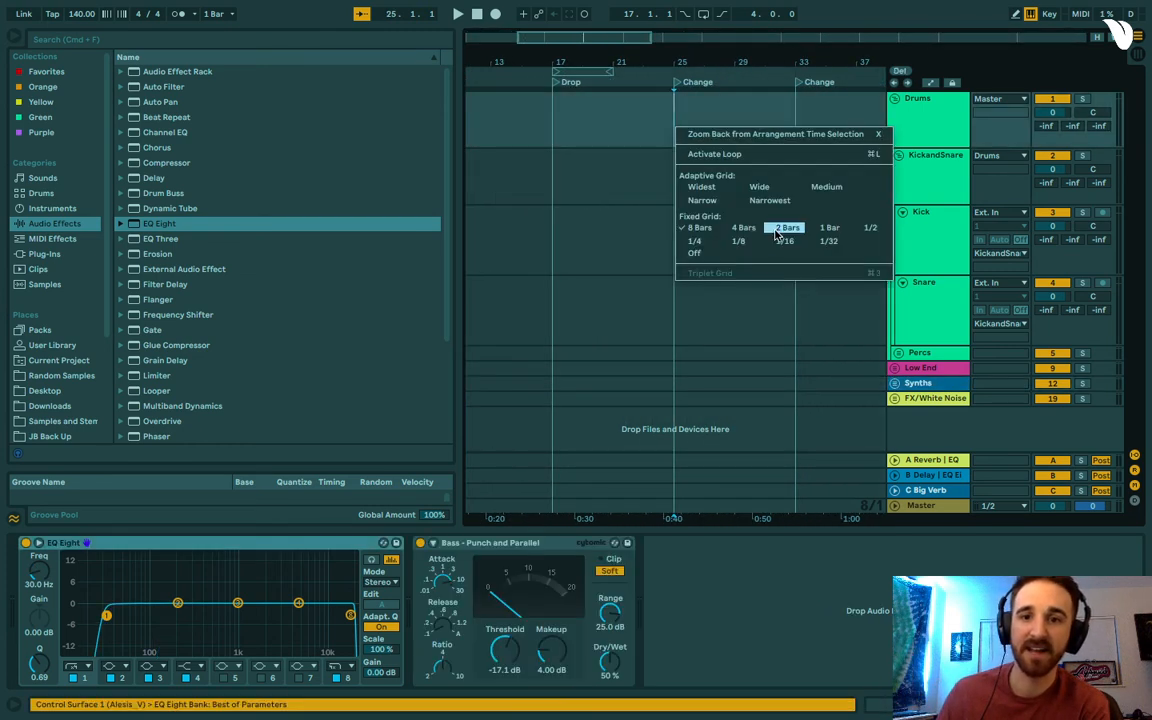
{"action": "left_click", "coordinate": [783, 230]}
Activate the loop over the four bars from the Drop locator at bar 17 to bar 21.
{"action": "left_click_drag", "start_coordinate": [612, 132], "coordinate": [541, 130]}
{"action": "right_click", "coordinate": [577, 119]}
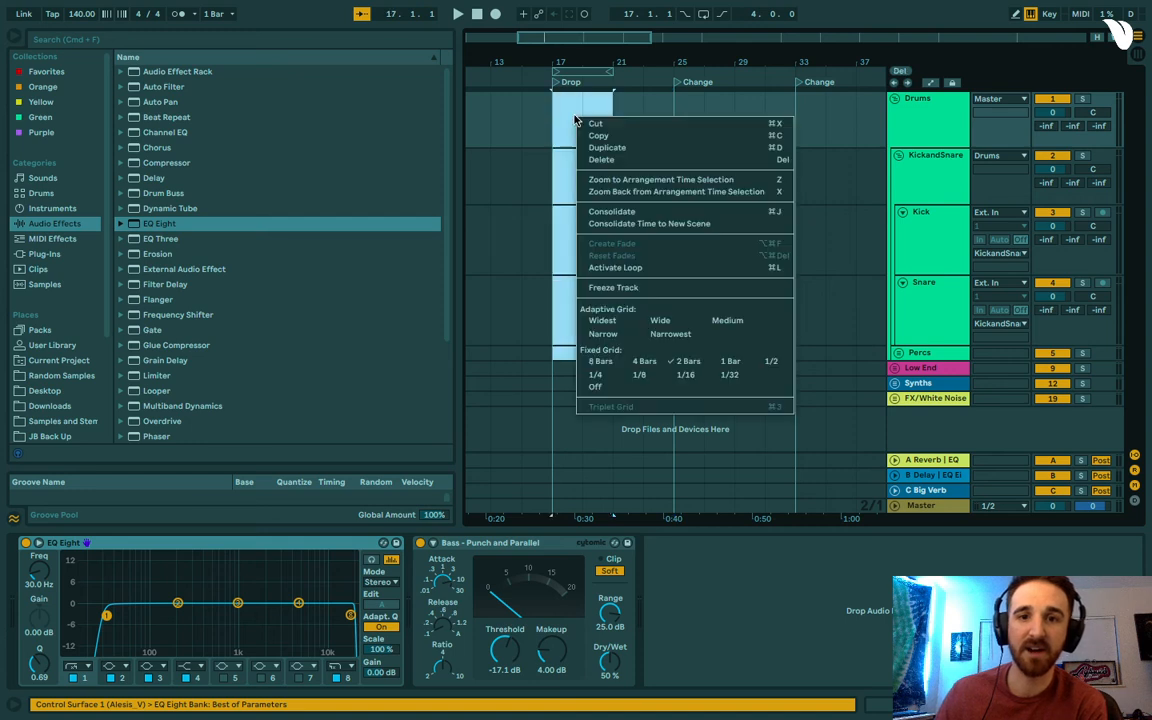
{"action": "left_click", "coordinate": [643, 267]}
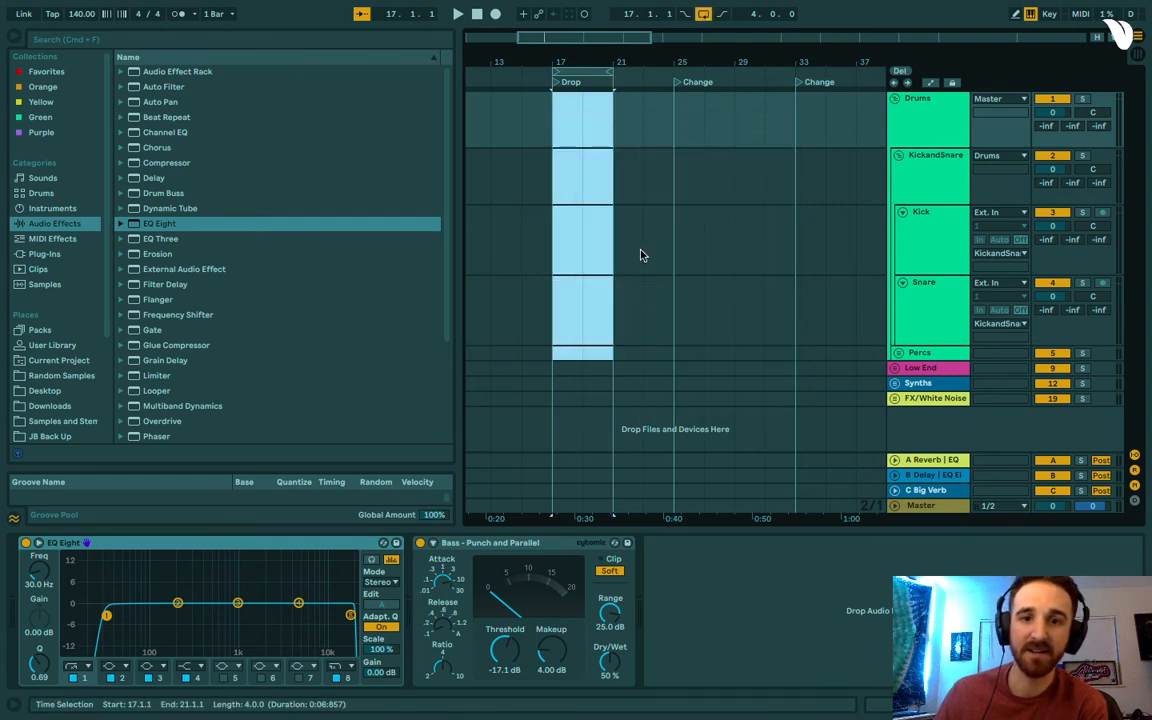
{"action": "key", "text": "plus"}
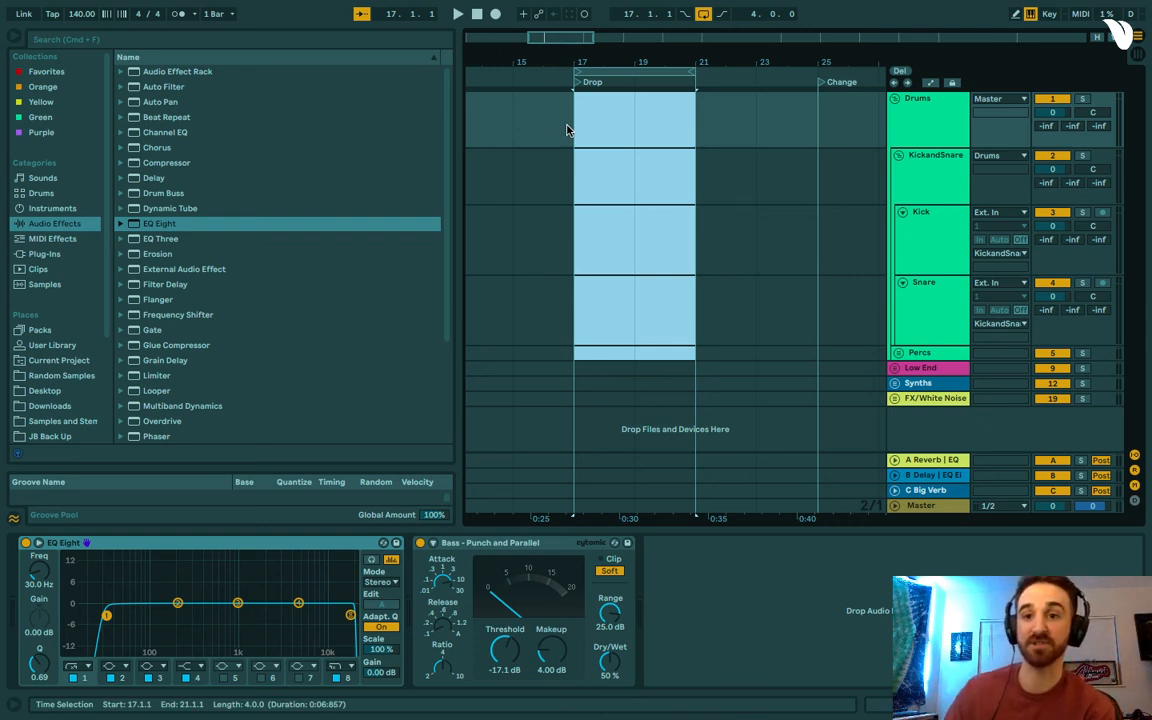
Review the tracks inside the Drums and Low End groups, including Kick, Snare and Impact, expanding the Percs and Low End groups.
{"action": "left_click", "coordinate": [926, 229]}
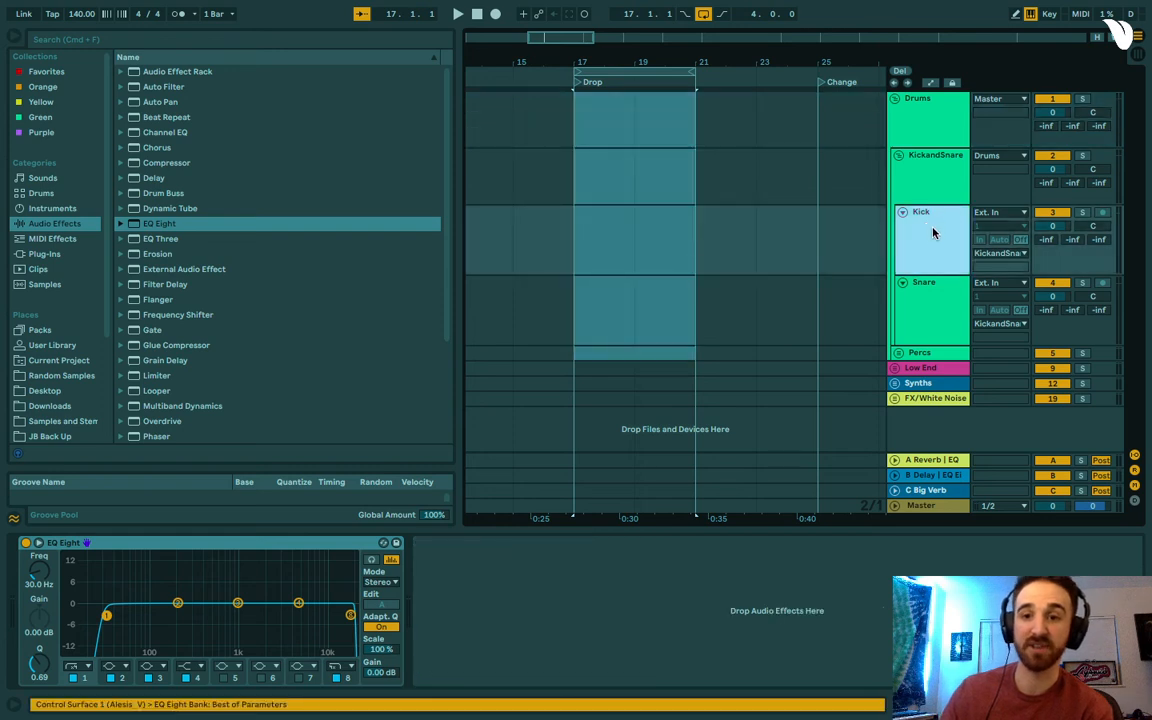
{"action": "left_click", "coordinate": [915, 330]}
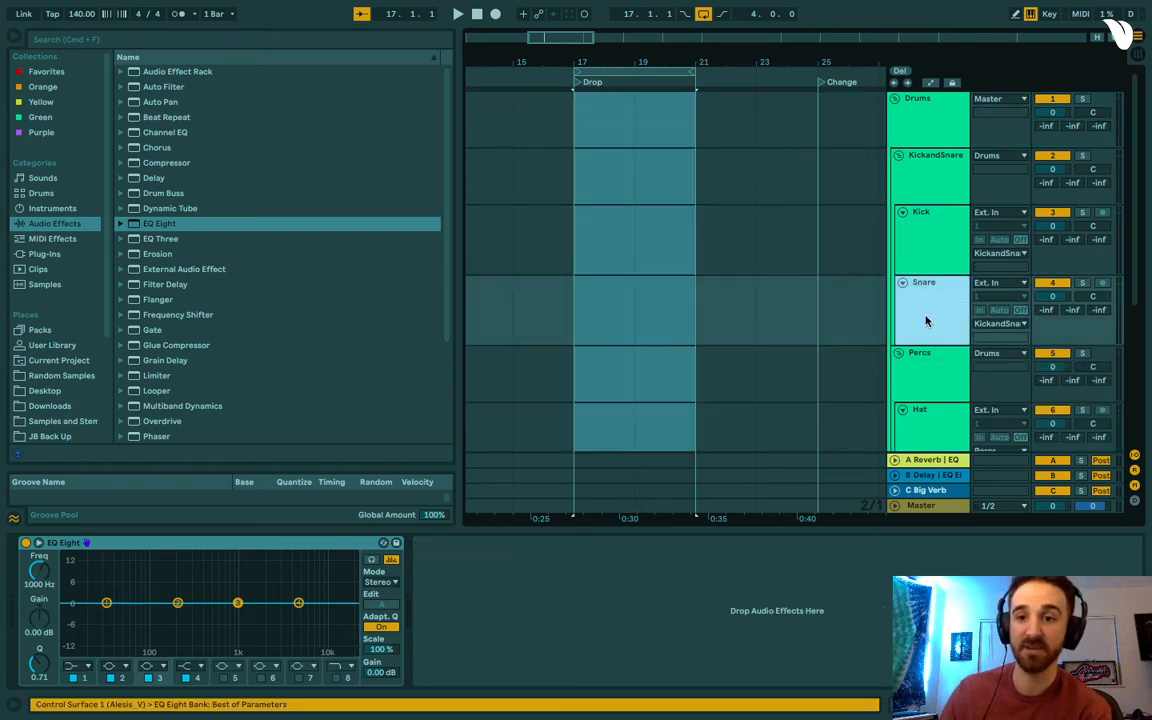
{"action": "scroll", "coordinate": [926, 321], "scroll_direction": "down", "scroll_amount": 8}
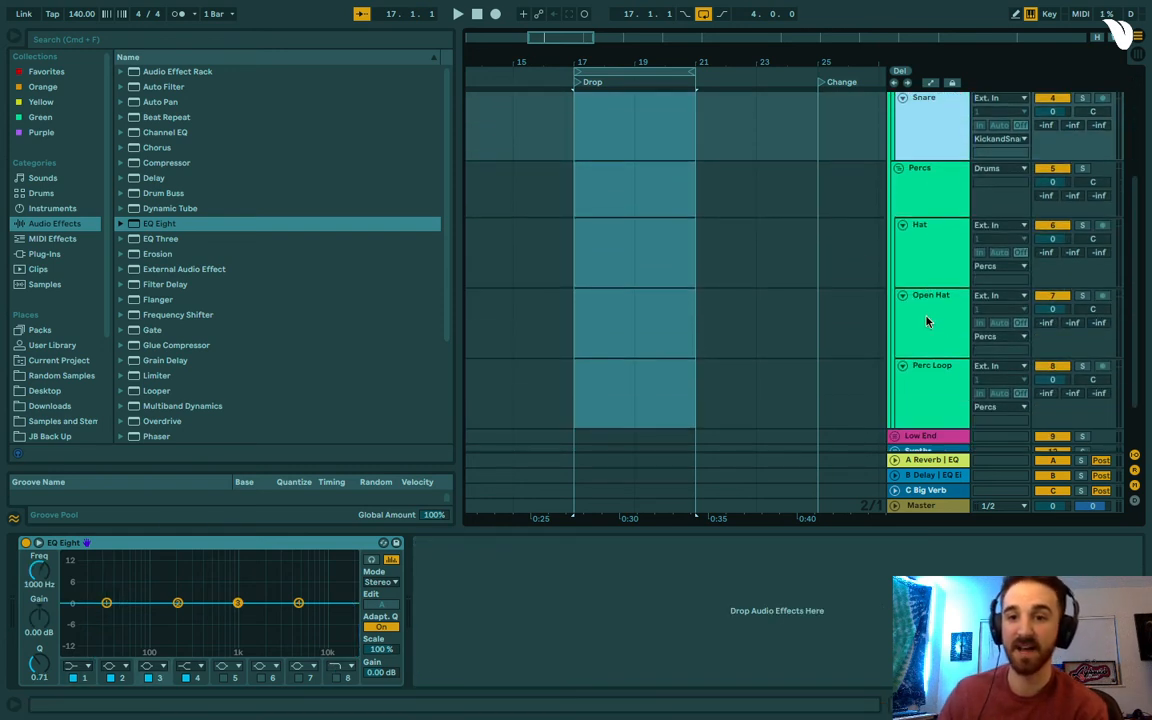
{"action": "left_click", "coordinate": [895, 378]}
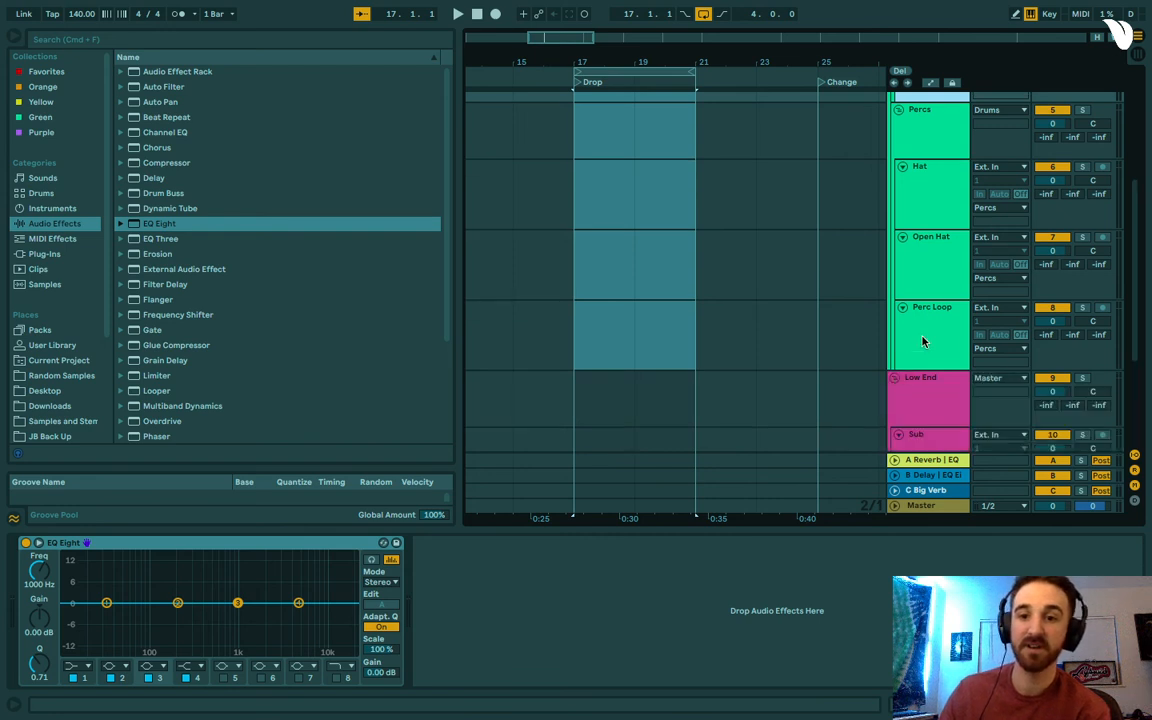
{"action": "scroll", "coordinate": [926, 341], "scroll_direction": "down", "scroll_amount": 3}
{"action": "left_click", "coordinate": [928, 348]}
{"action": "scroll", "coordinate": [928, 350], "scroll_direction": "down", "scroll_amount": 3}
{"action": "left_click", "coordinate": [928, 353]}
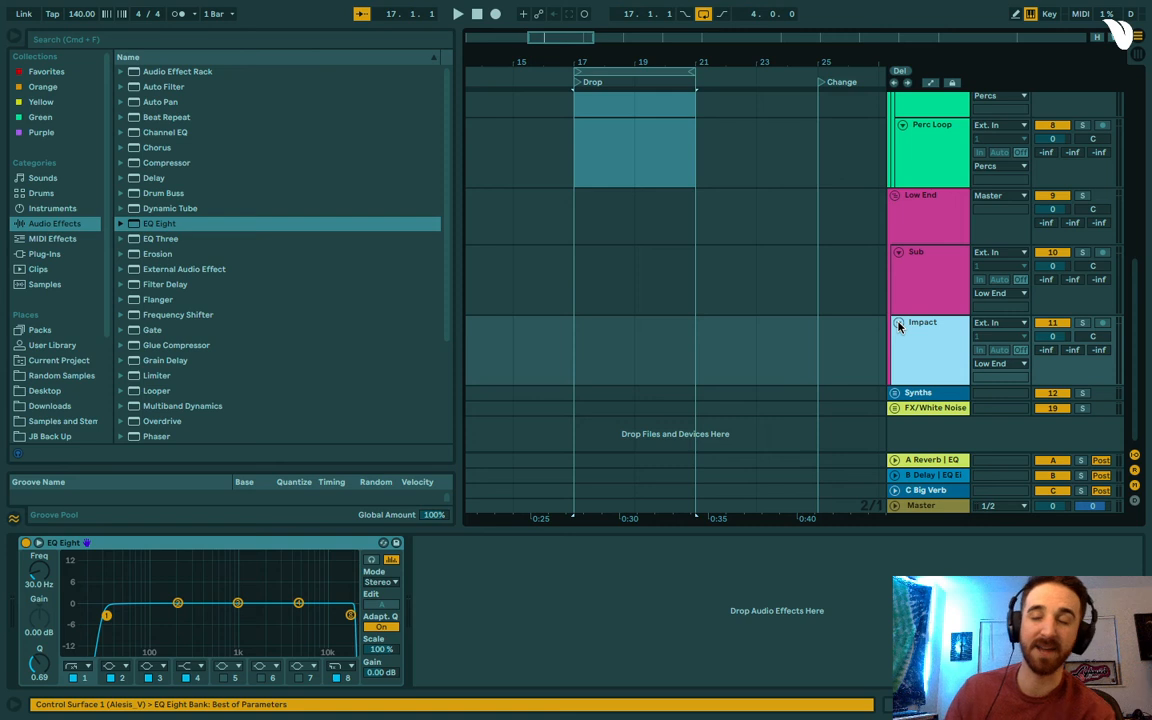
Expand the Synths group and review its tracks and the EQ Eight on the group.
{"action": "mouse_move", "coordinate": [568, 36]}
{"action": "left_mouse_down"}
{"action": "mouse_move", "coordinate": [506, 38]}
{"action": "mouse_move", "coordinate": [552, 39]}
{"action": "left_mouse_up"}
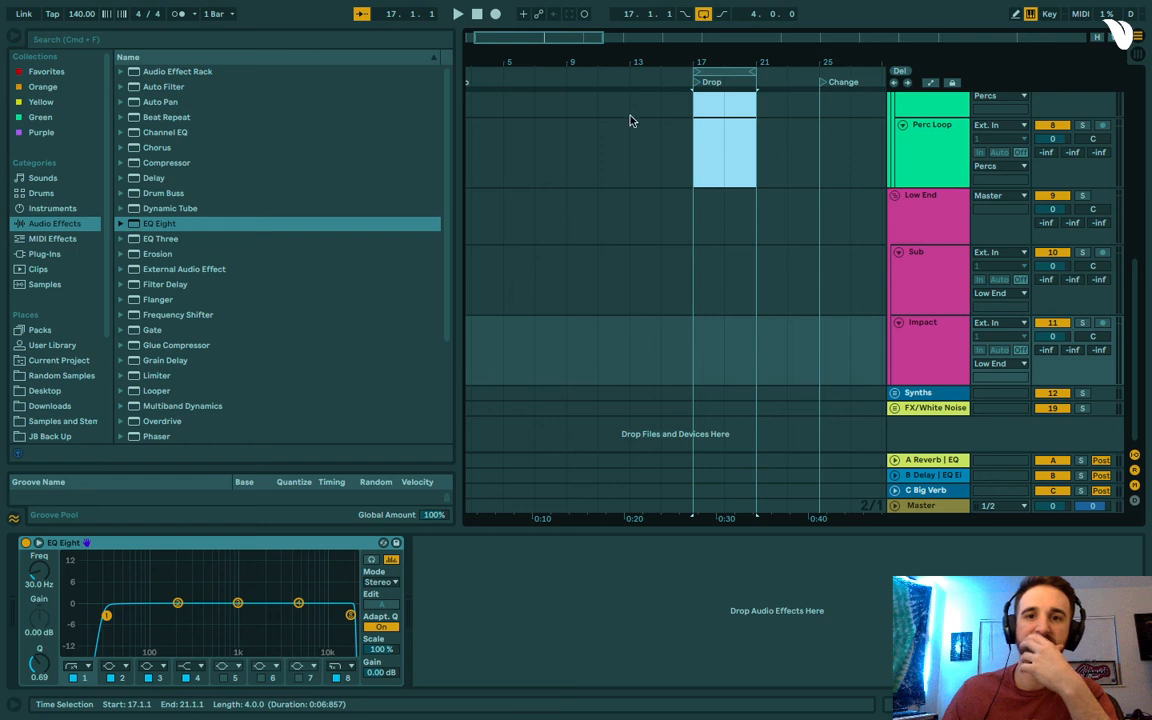
{"action": "left_click_drag", "start_coordinate": [550, 42], "coordinate": [571, 27]}
{"action": "scroll", "coordinate": [648, 165], "scroll_direction": "up", "scroll_amount": 1}
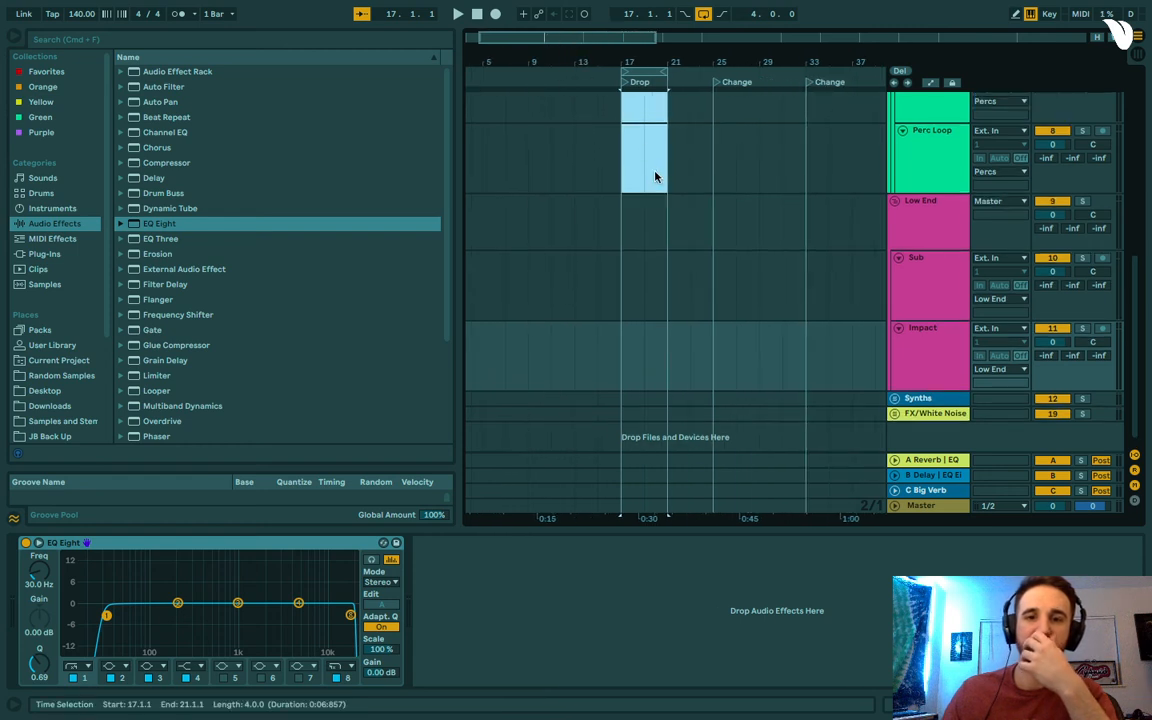
{"action": "scroll", "coordinate": [794, 198], "scroll_direction": "down", "scroll_amount": 1}
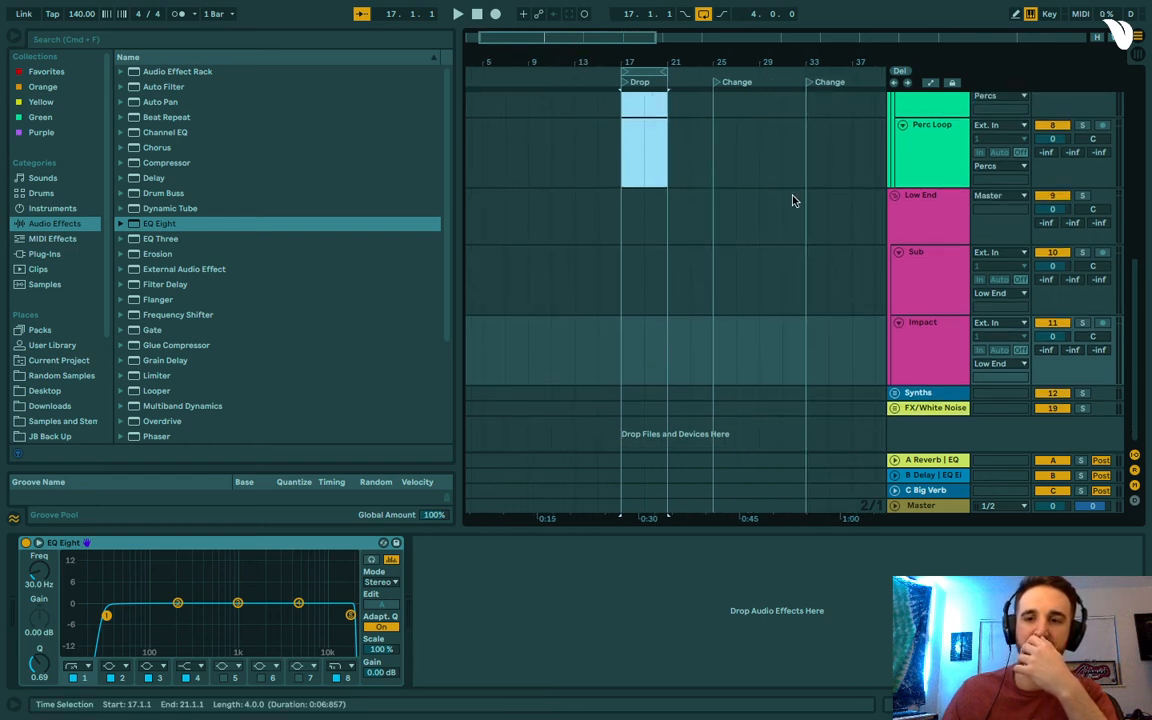
{"action": "left_click", "coordinate": [895, 393]}
{"action": "scroll", "coordinate": [818, 329], "scroll_direction": "down", "scroll_amount": 3}
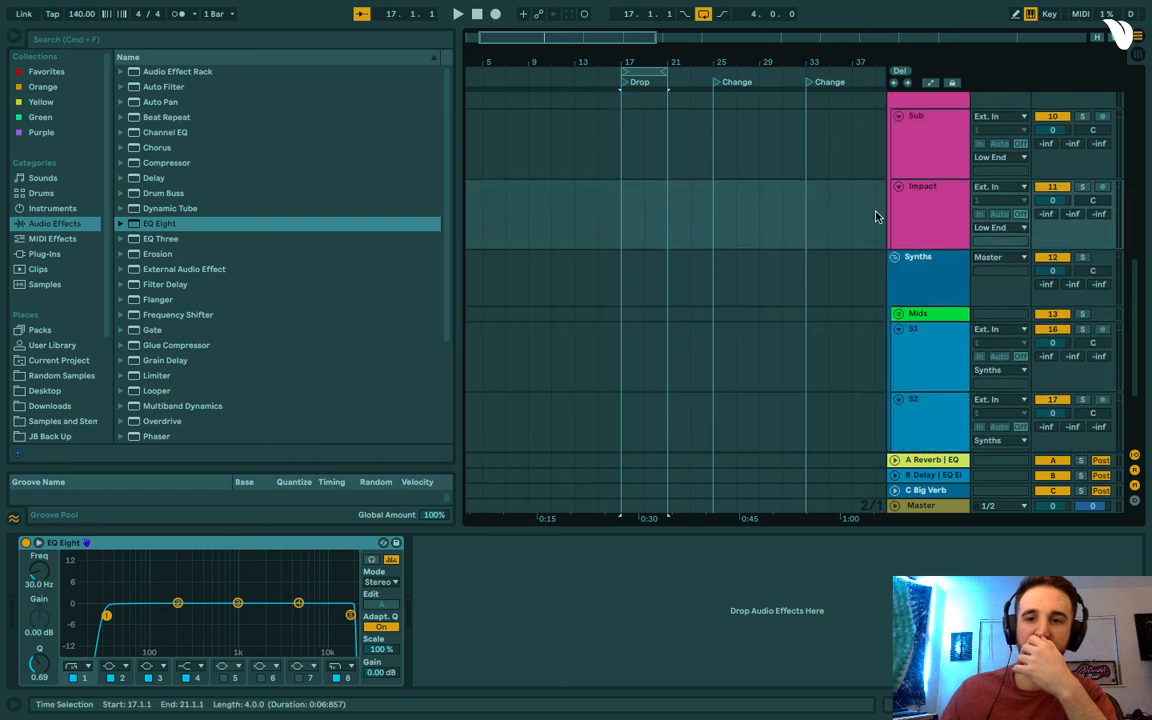
{"action": "left_click", "coordinate": [913, 264]}
{"action": "scroll", "coordinate": [913, 264], "scroll_direction": "down", "scroll_amount": 3}
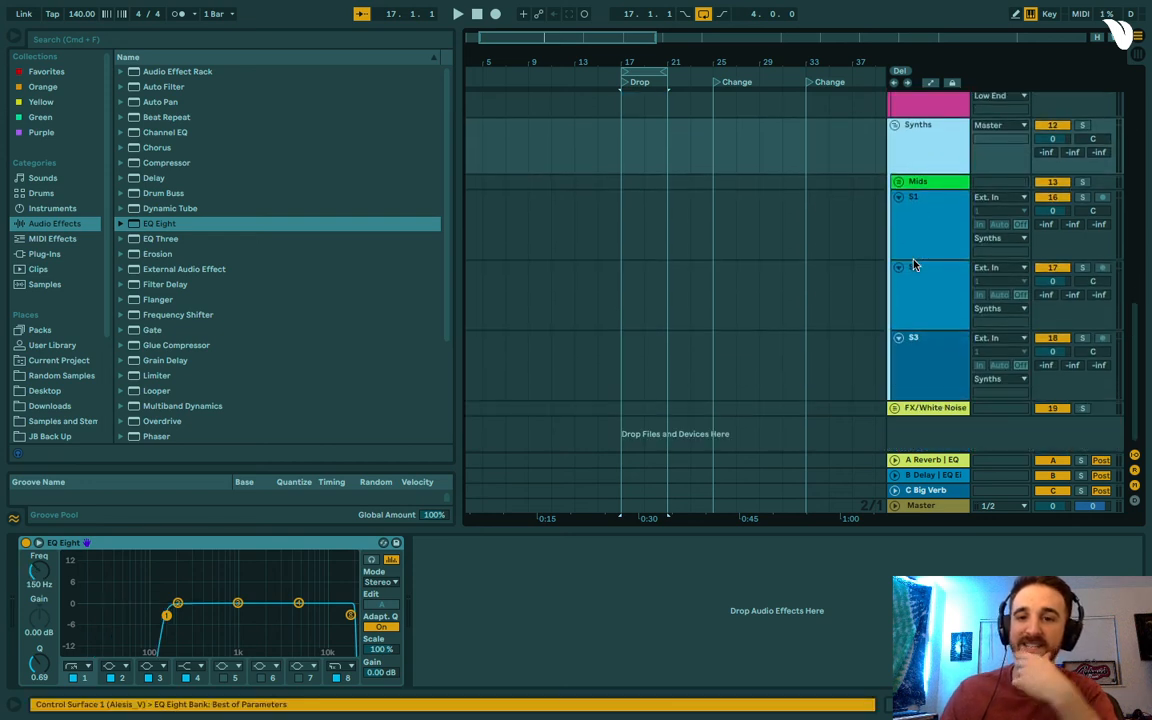
Expand the FX/White Noise group and check its tracks and its device chain.
{"action": "left_click", "coordinate": [895, 408]}
{"action": "scroll", "coordinate": [912, 388], "scroll_direction": "down", "scroll_amount": 3}
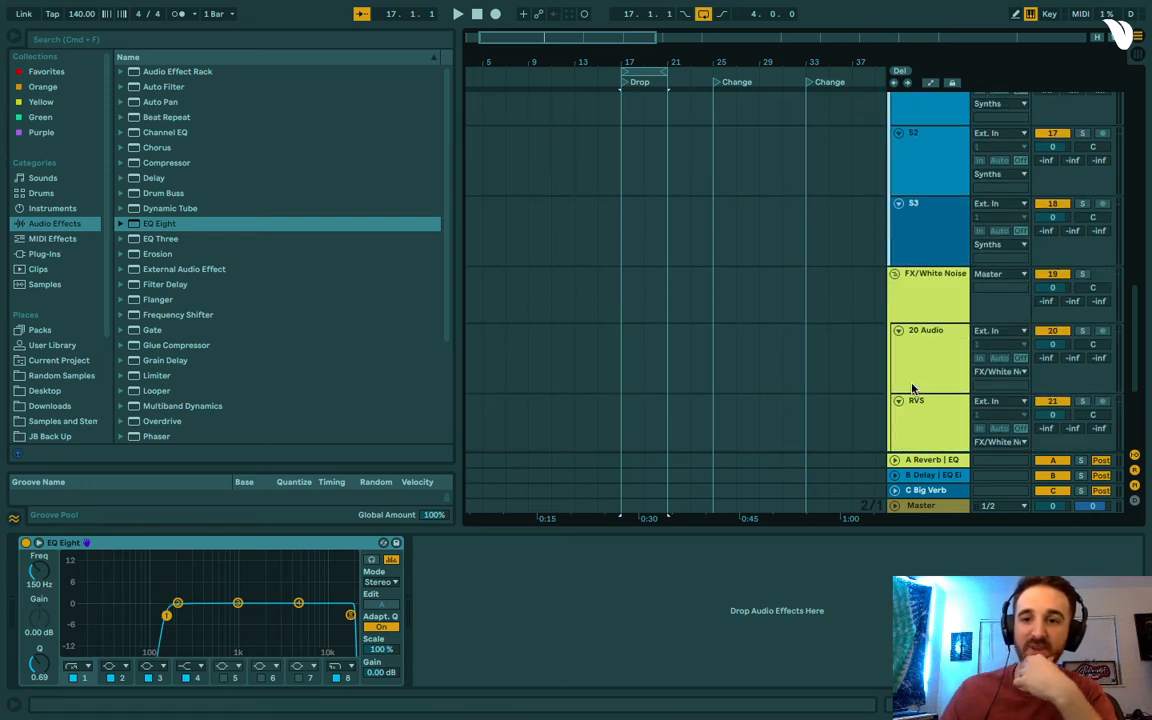
{"action": "left_click", "coordinate": [930, 298]}
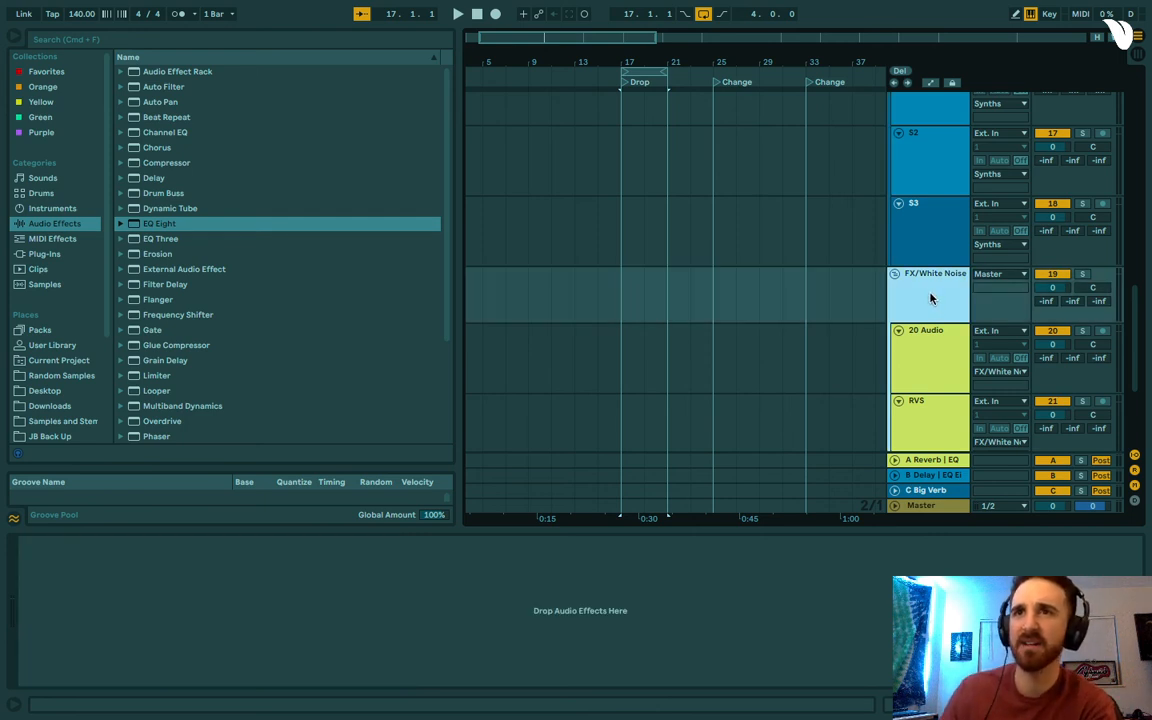
{"action": "left_click", "coordinate": [600, 220]}
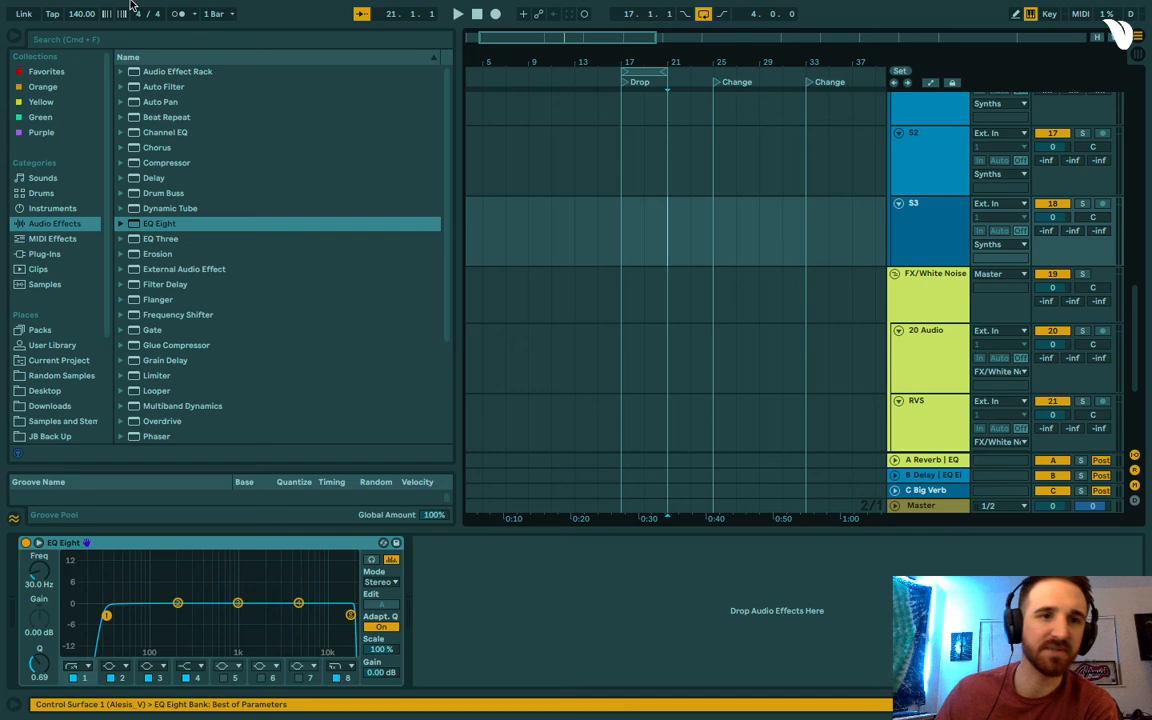
Save the current Set as the default in the File Folder preferences, overwriting the existing default Set.
{"action": "mouse_move", "coordinate": [131, 6]}
{"action": "left_click", "coordinate": [54, 8]}
{"action": "mouse_move", "coordinate": [22, 9]}
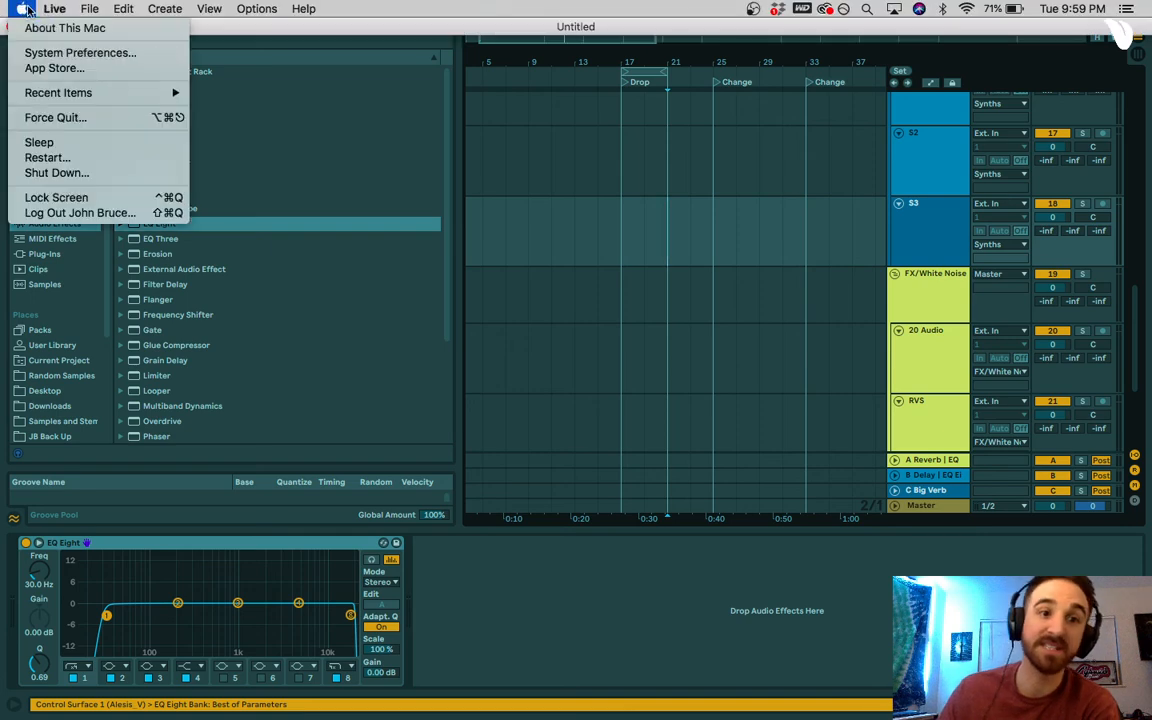
{"action": "left_click", "coordinate": [90, 51]}
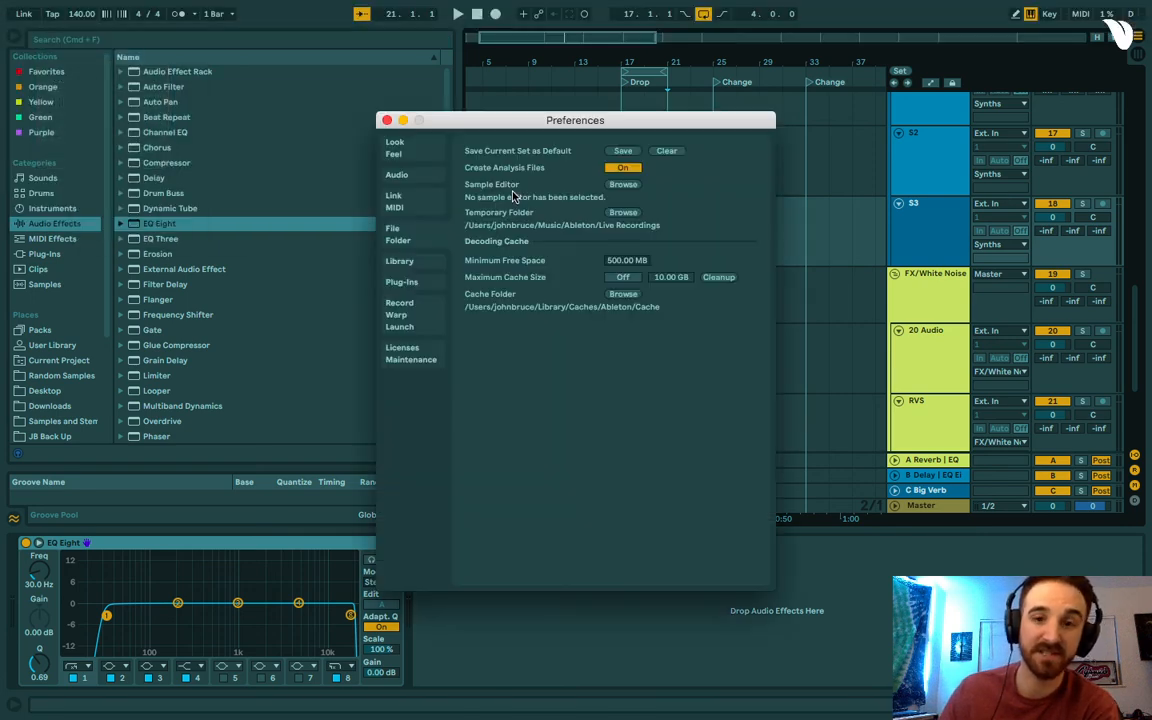
{"action": "left_click", "coordinate": [405, 283]}
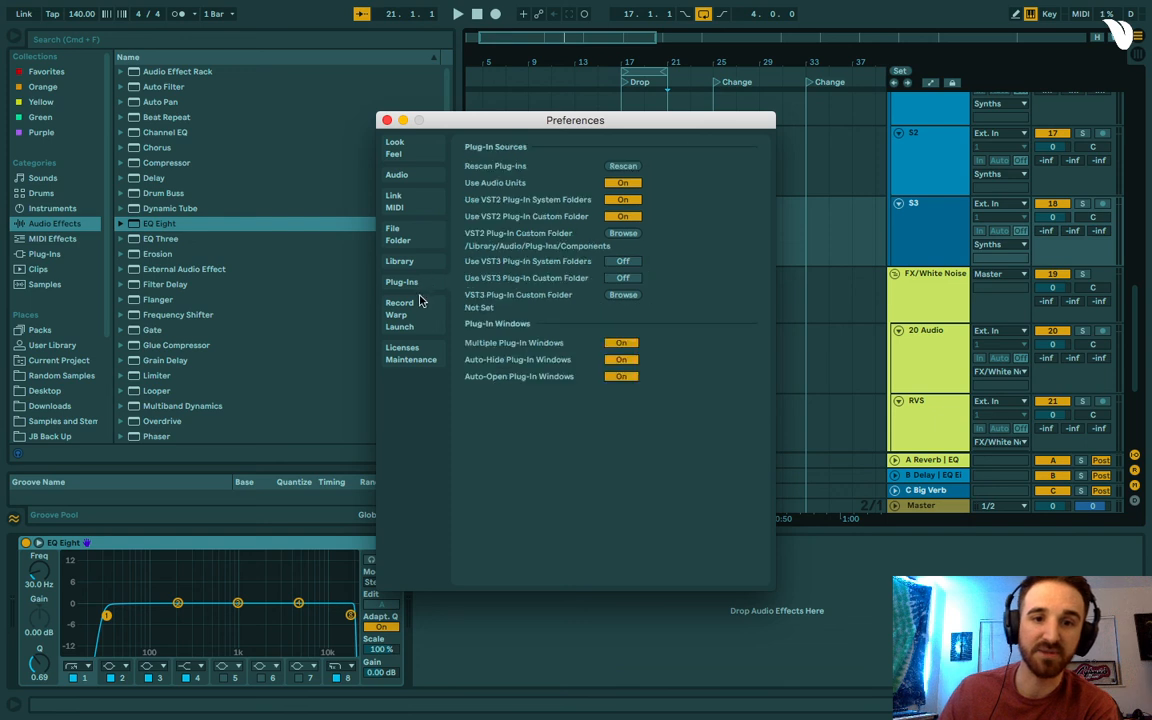
{"action": "left_click", "coordinate": [405, 234]}
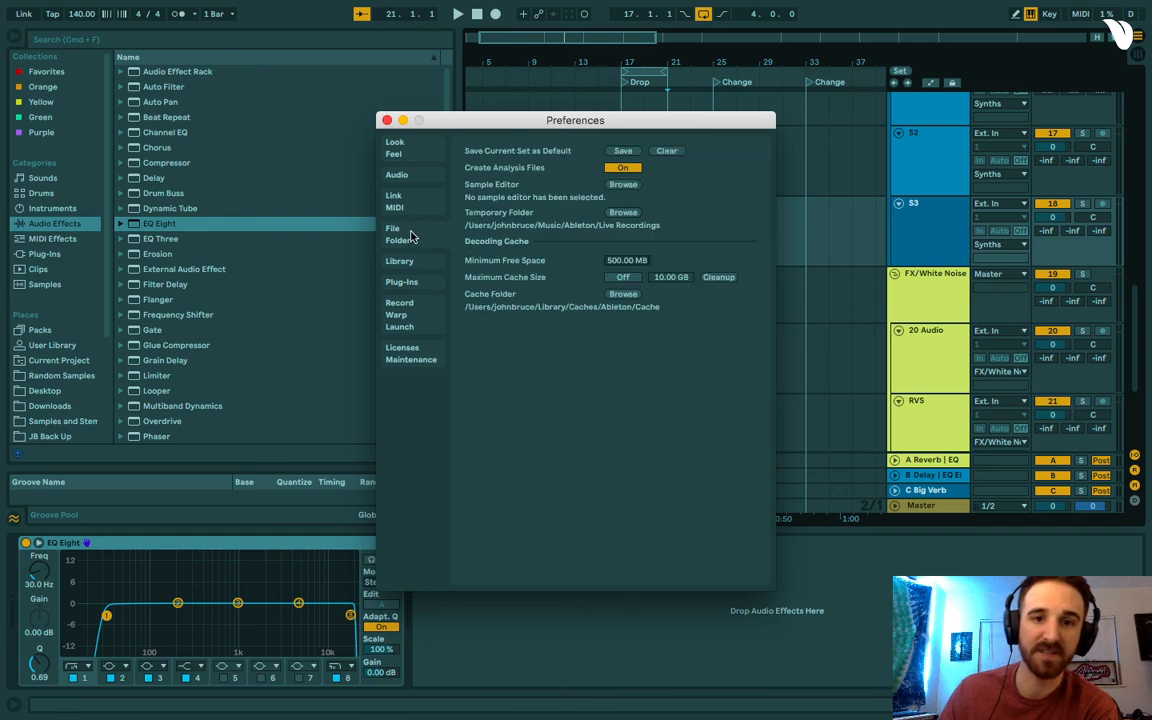
{"action": "left_click", "coordinate": [623, 151]}
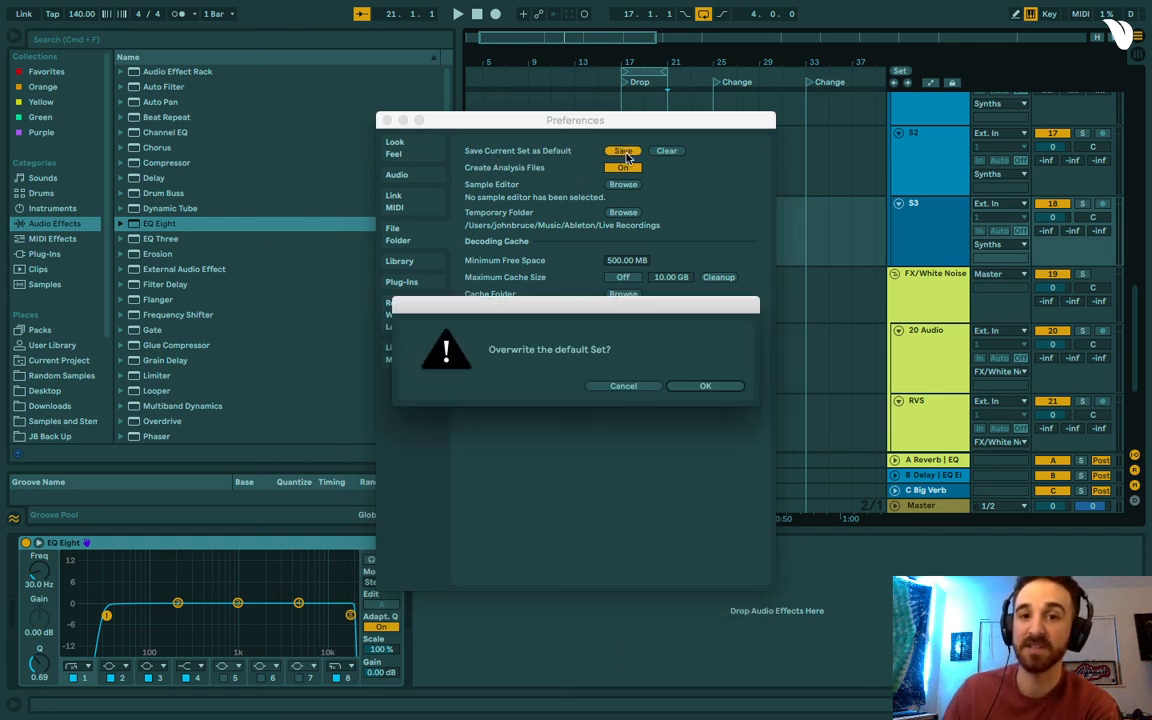
{"action": "left_click", "coordinate": [707, 387]}
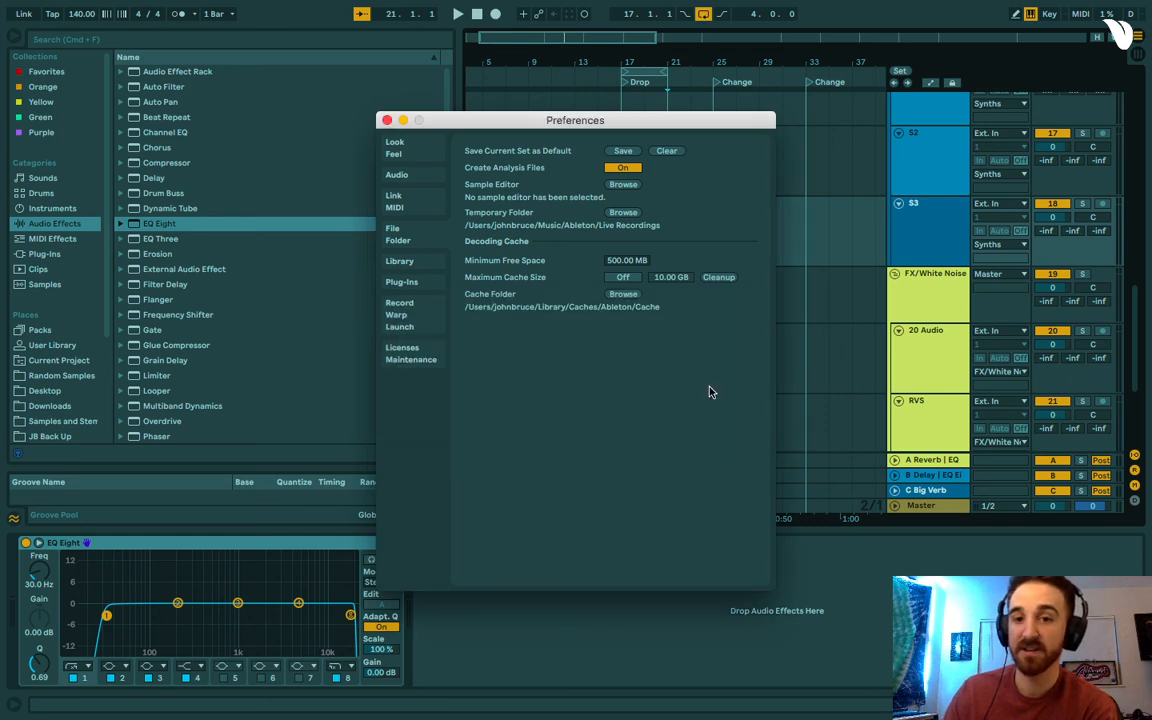
{"action": "left_click", "coordinate": [388, 120]}
Collapse the Drums, Low End, Synths and FX/White Noise groups and expand them all again.
{"action": "scroll", "coordinate": [722, 236], "scroll_direction": "up", "scroll_amount": 10}
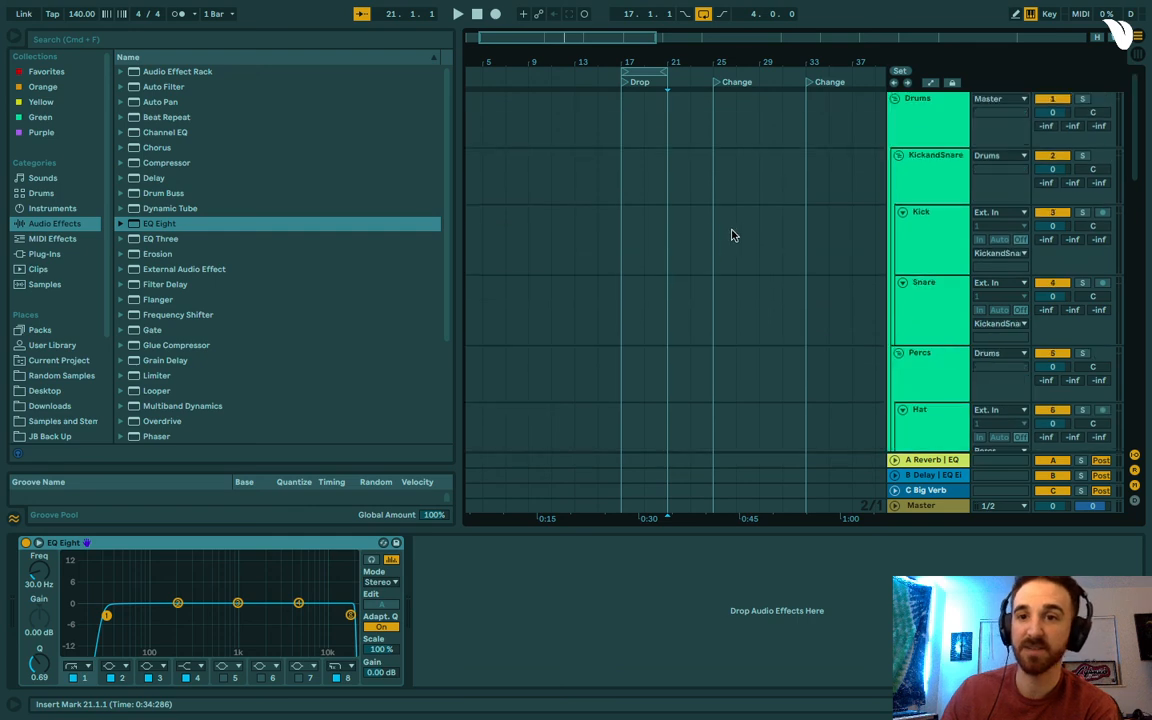
{"action": "left_click", "coordinate": [895, 99]}
{"action": "left_click", "coordinate": [894, 113]}
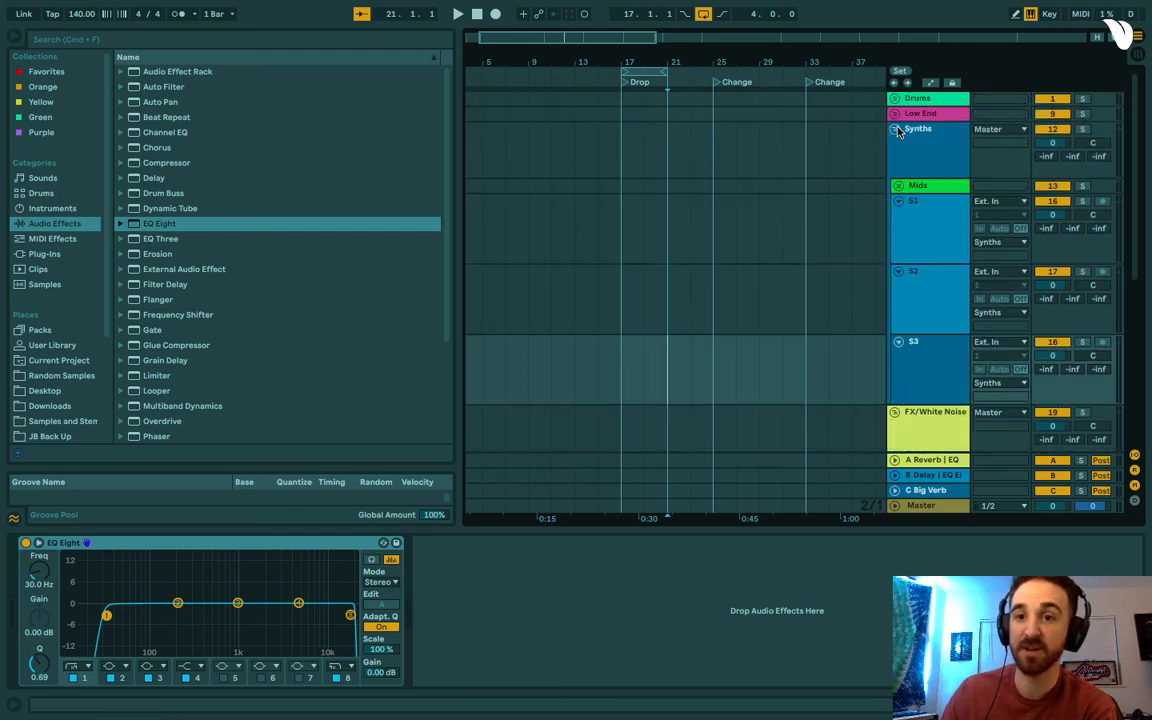
{"action": "left_click", "coordinate": [895, 130]}
{"action": "left_click", "coordinate": [895, 145]}
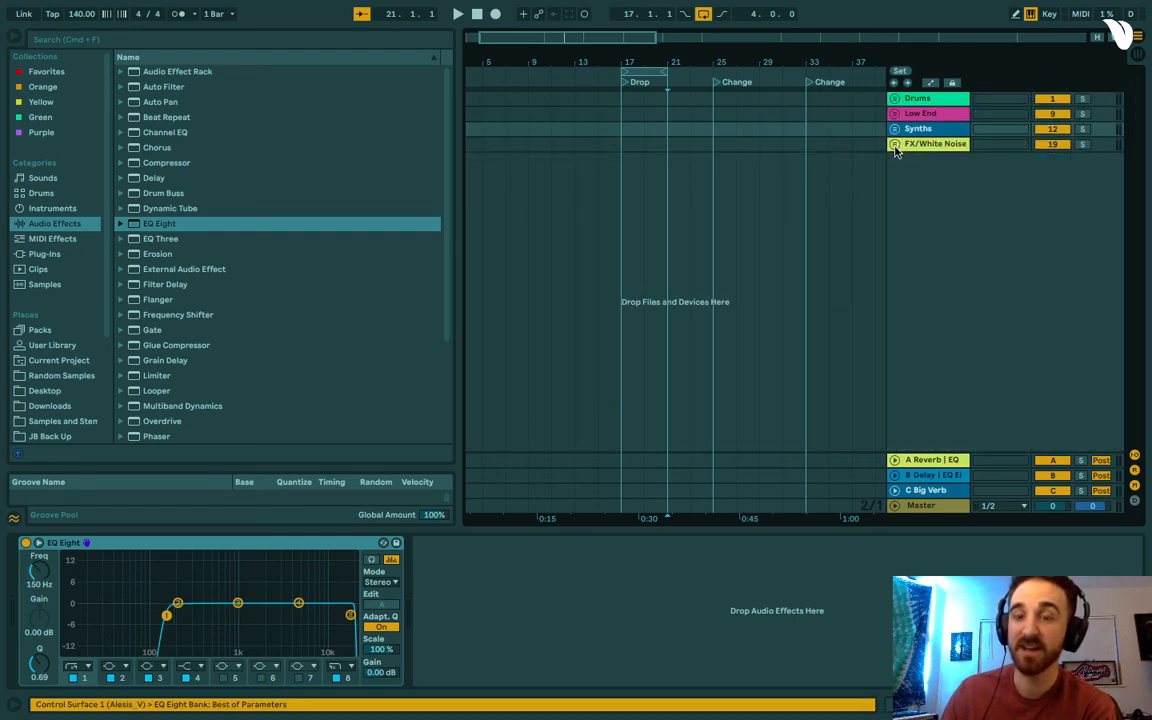
{"action": "left_click", "coordinate": [895, 145]}
{"action": "left_click", "coordinate": [895, 130]}
{"action": "left_click", "coordinate": [894, 113]}
{"action": "left_click", "coordinate": [895, 99]}
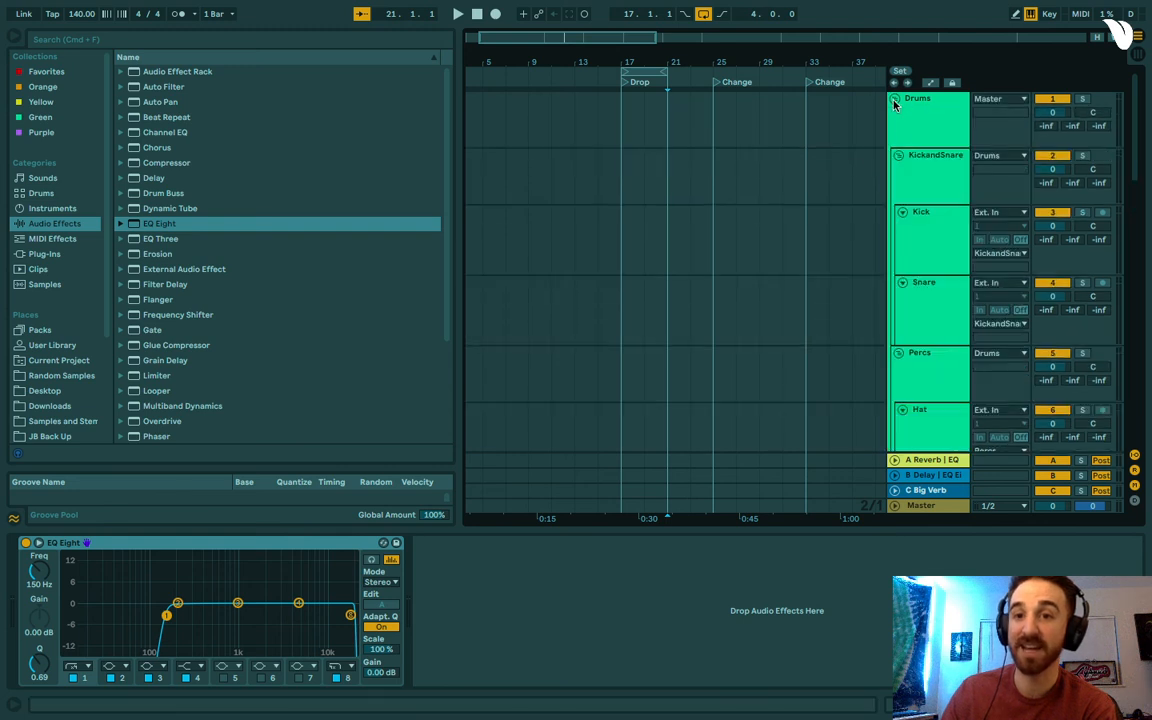
Add a Glue Compressor from the audio effects to the Master track.
{"action": "left_click", "coordinate": [930, 505]}
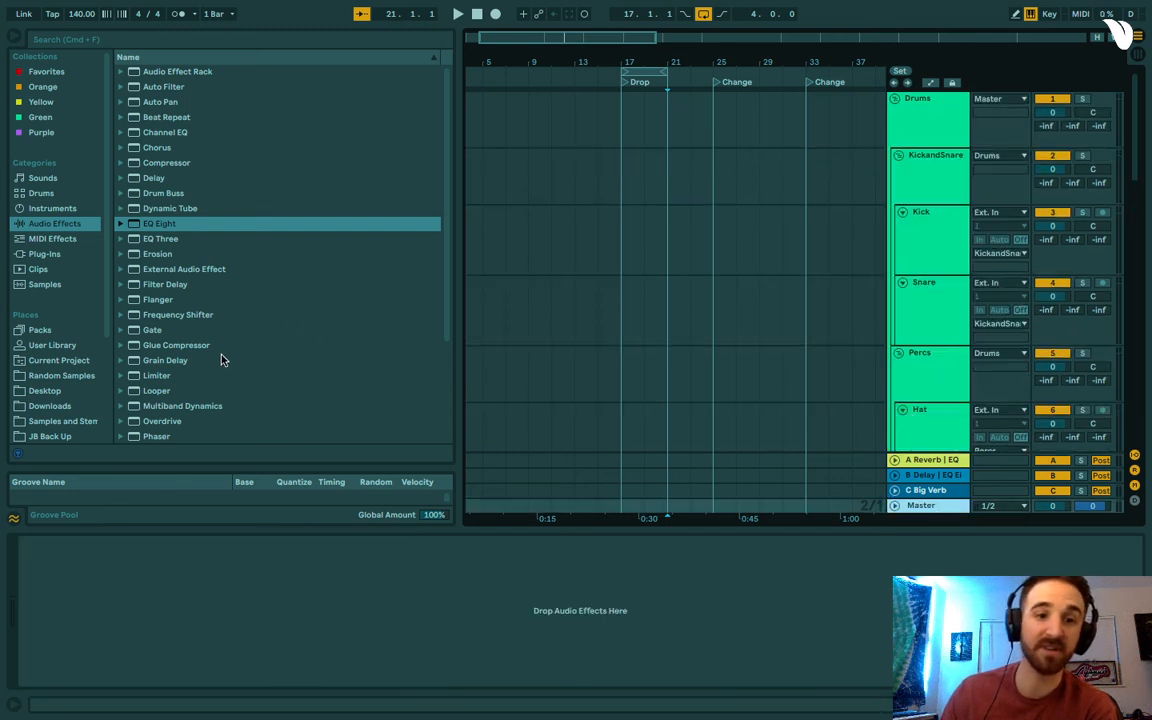
{"action": "left_click", "coordinate": [186, 345]}
{"action": "left_click_drag", "start_coordinate": [186, 348], "coordinate": [250, 590]}
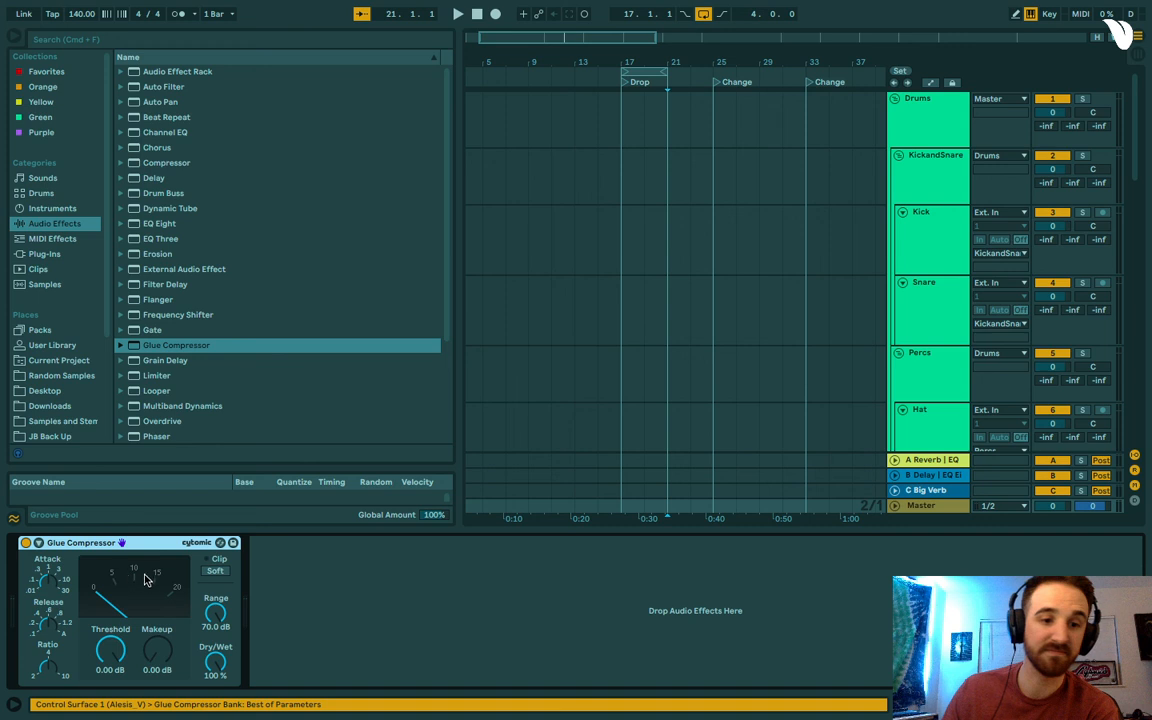